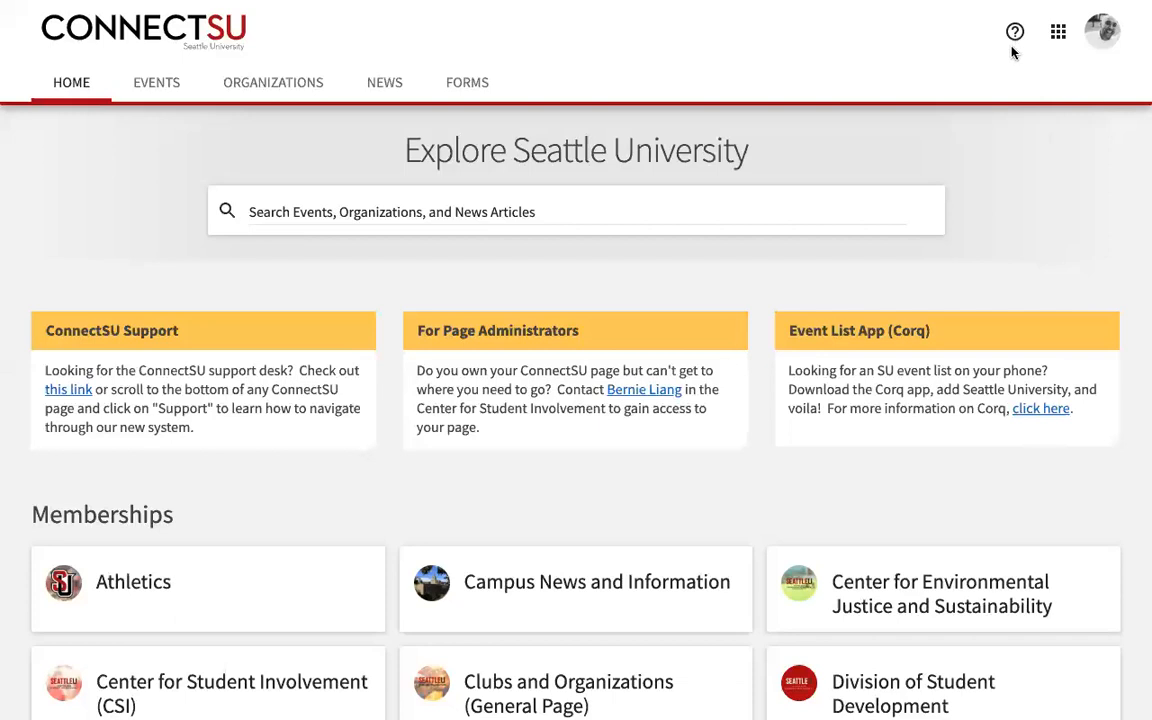
# Step: Scroll through the ConnectSU Home page to review its content
pyautogui.scroll(-2, 671, 339)
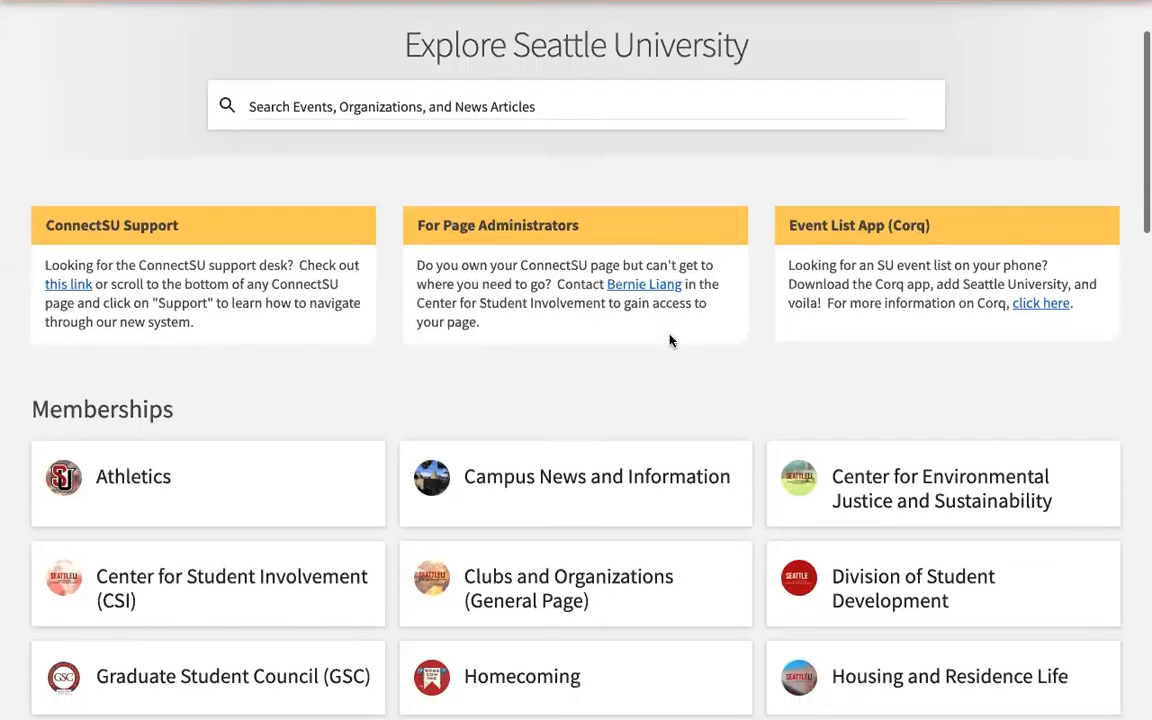
pyautogui.scroll(-6, 671, 341)
pyautogui.scroll(-9, 671, 341)
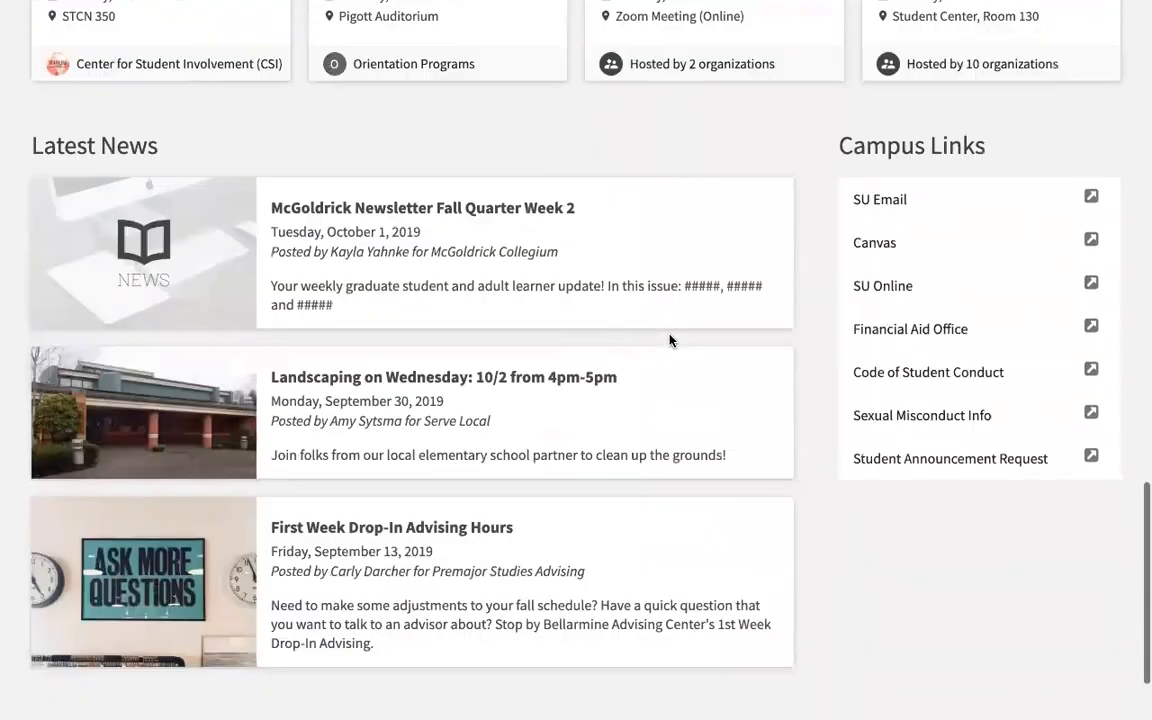
pyautogui.scroll(-3, 670, 340)
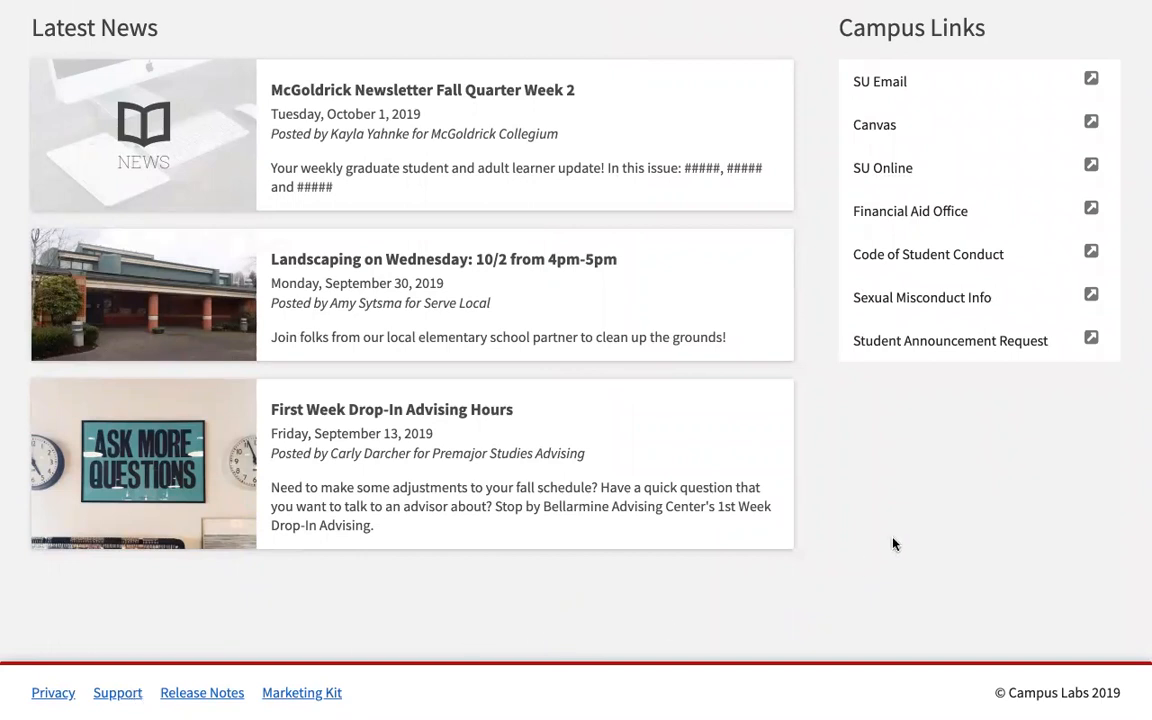
pyautogui.scroll(1, 897, 540)
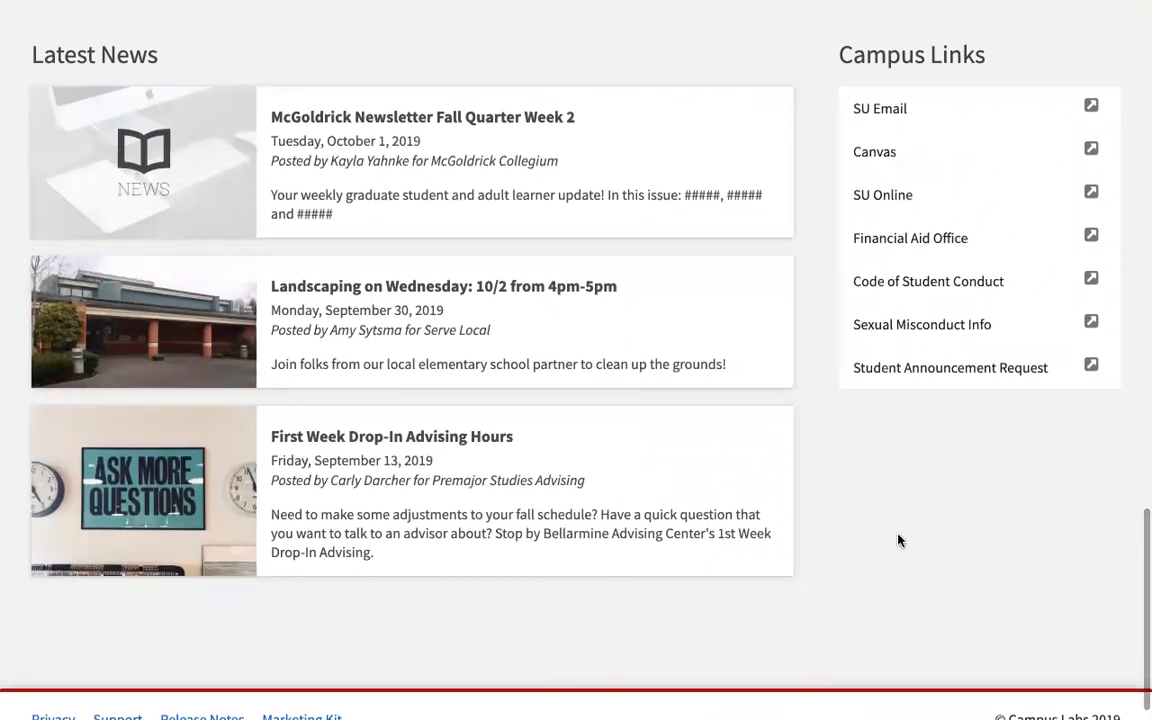
pyautogui.scroll(-1, 190, 662)
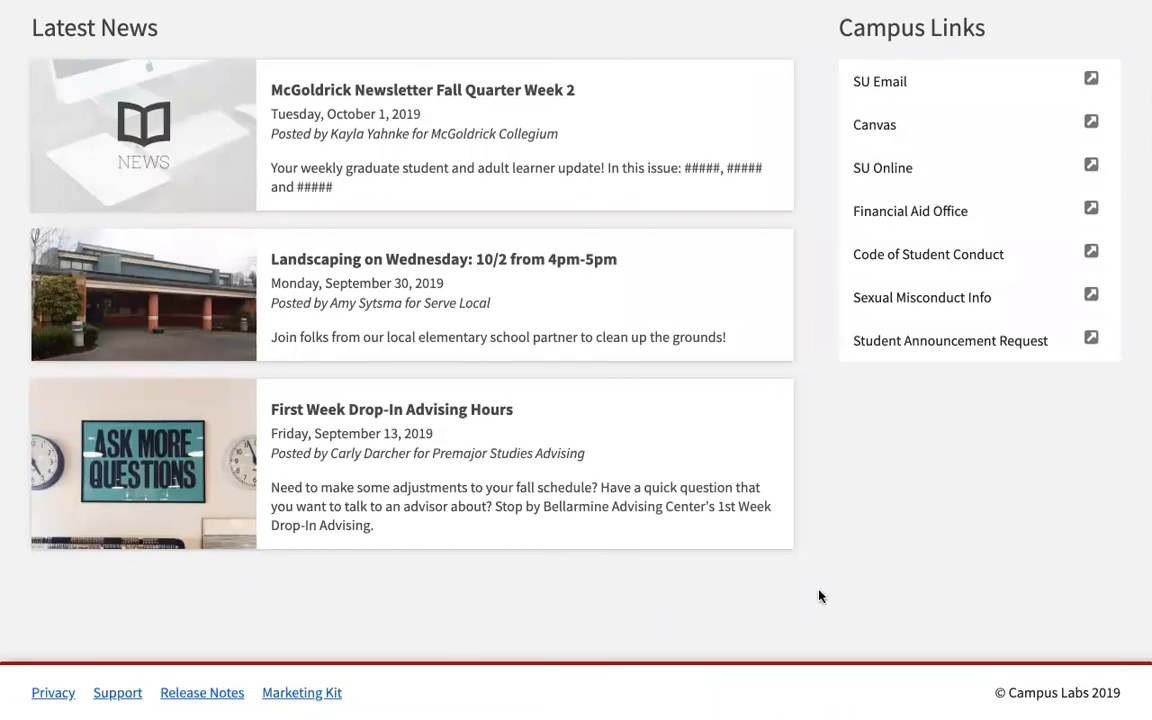
pyautogui.scroll(10, 819, 596)
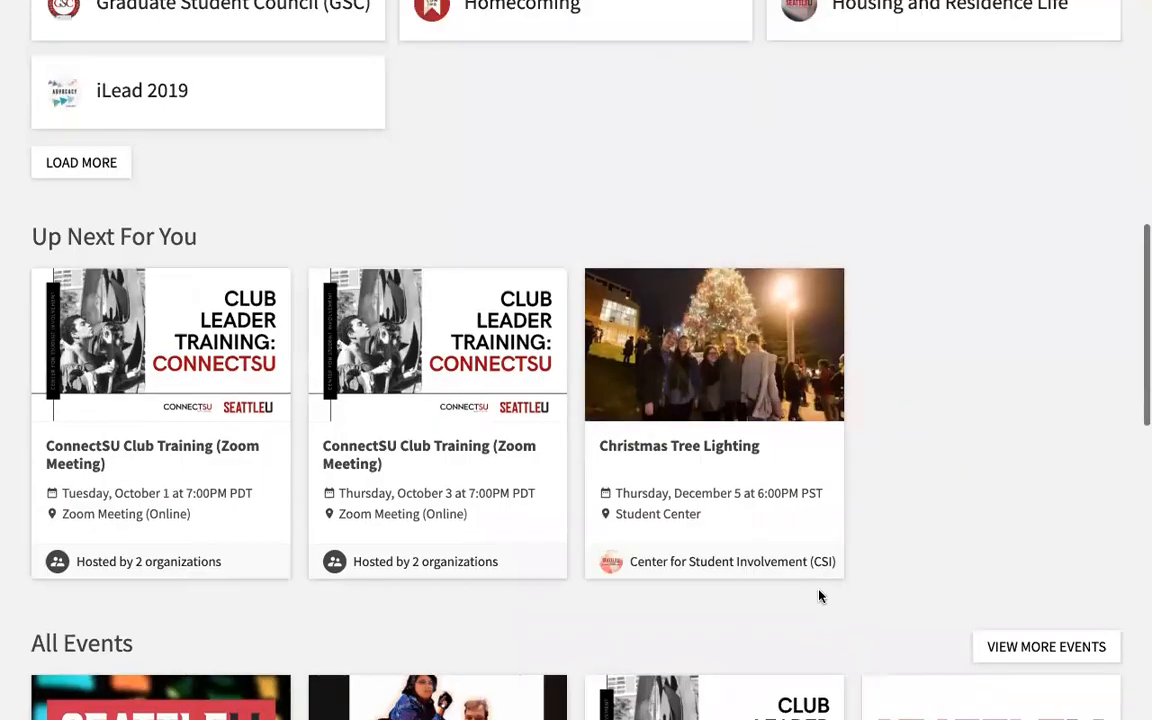
pyautogui.scroll(4, 819, 596)
pyautogui.scroll(4, 848, 695)
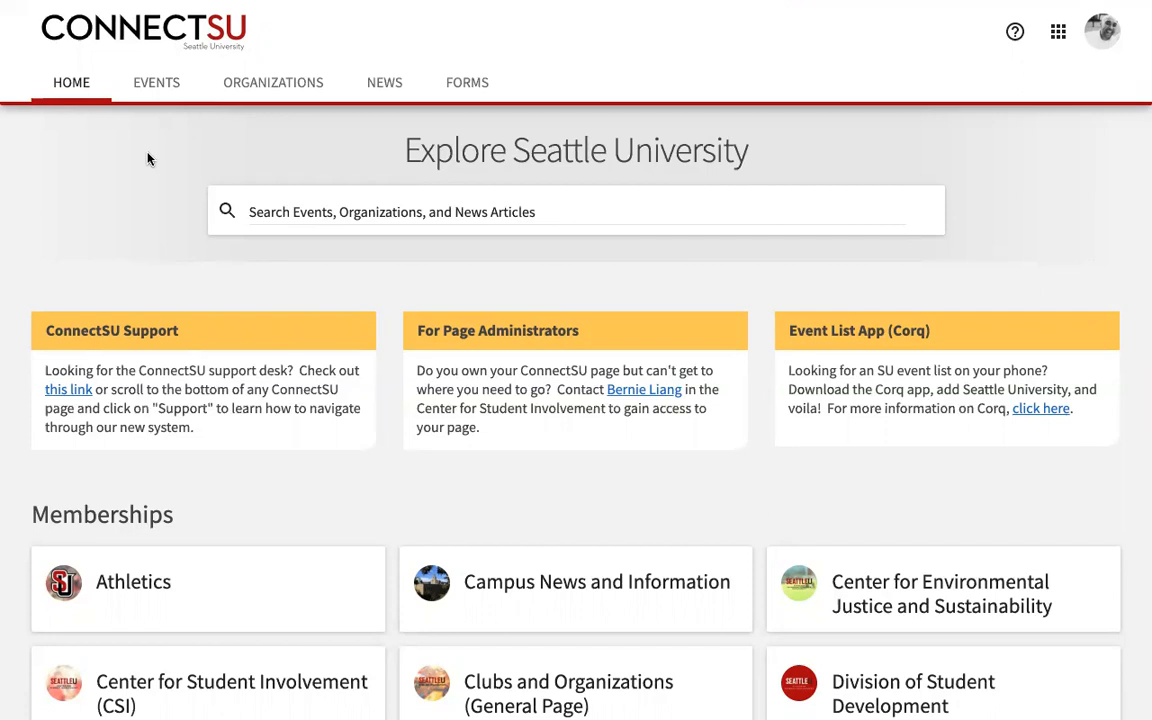
# Step: Tour the Events, Organizations, News and Forms pages, then return Home and scroll through it
pyautogui.click(152, 88)
pyautogui.click(259, 82)
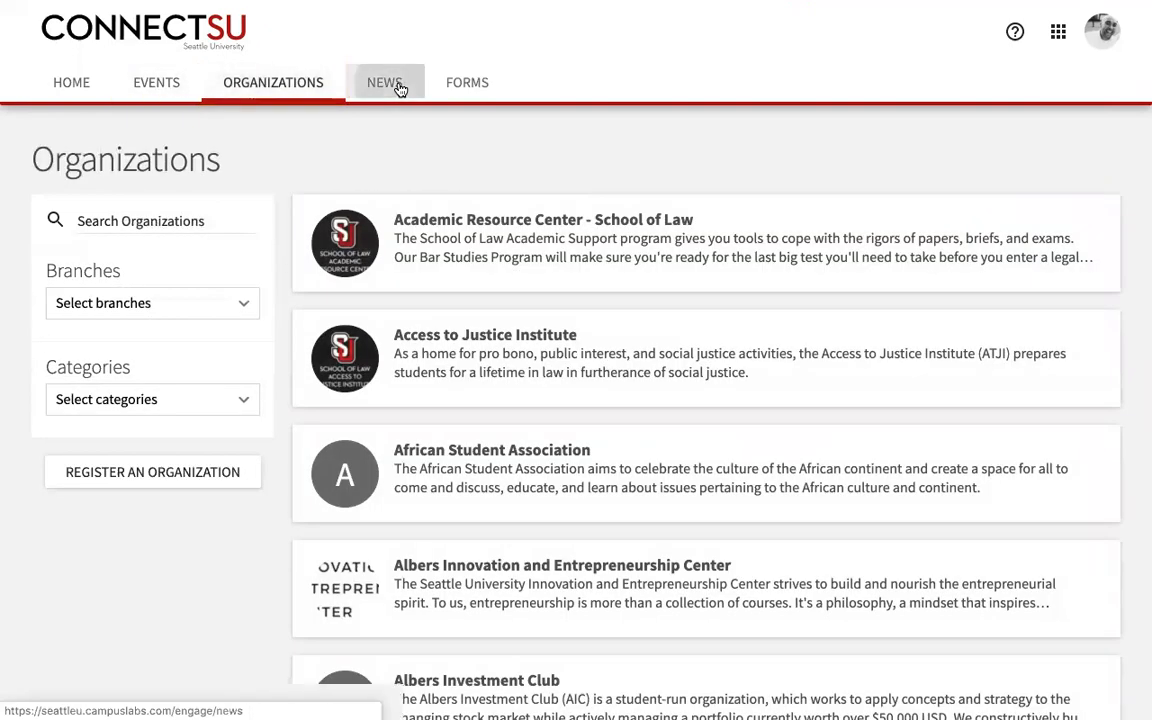
pyautogui.click(399, 89)
pyautogui.click(477, 86)
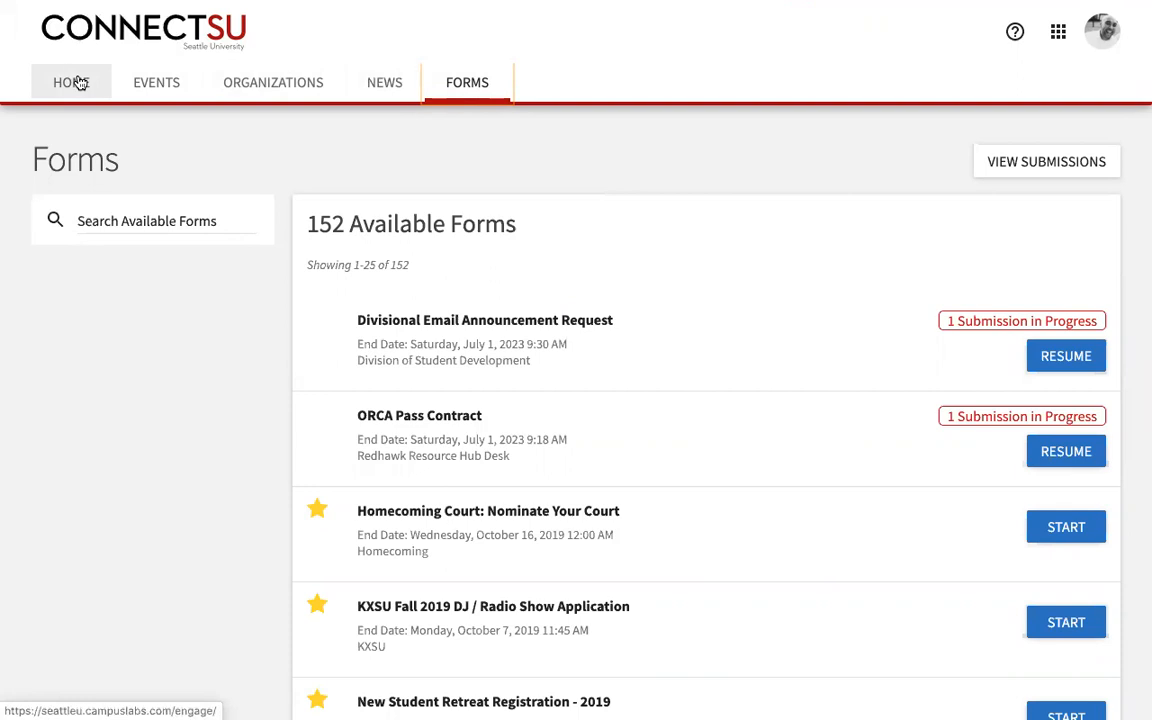
pyautogui.click(80, 83)
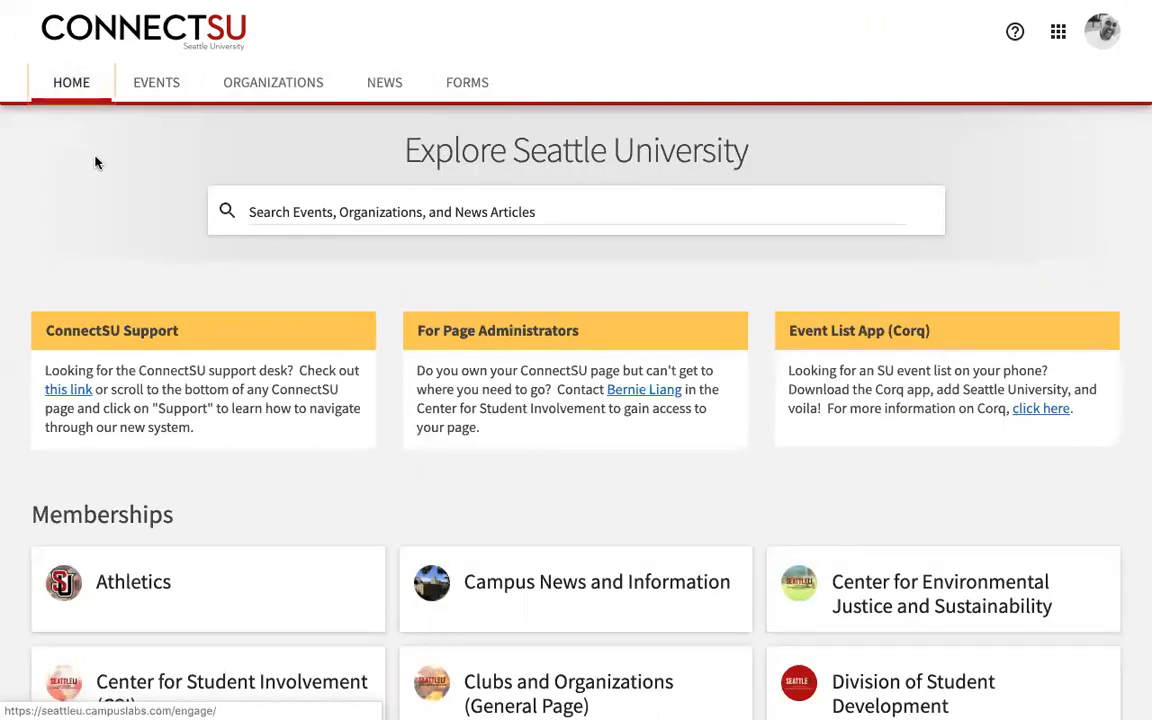
pyautogui.scroll(-1, 111, 198)
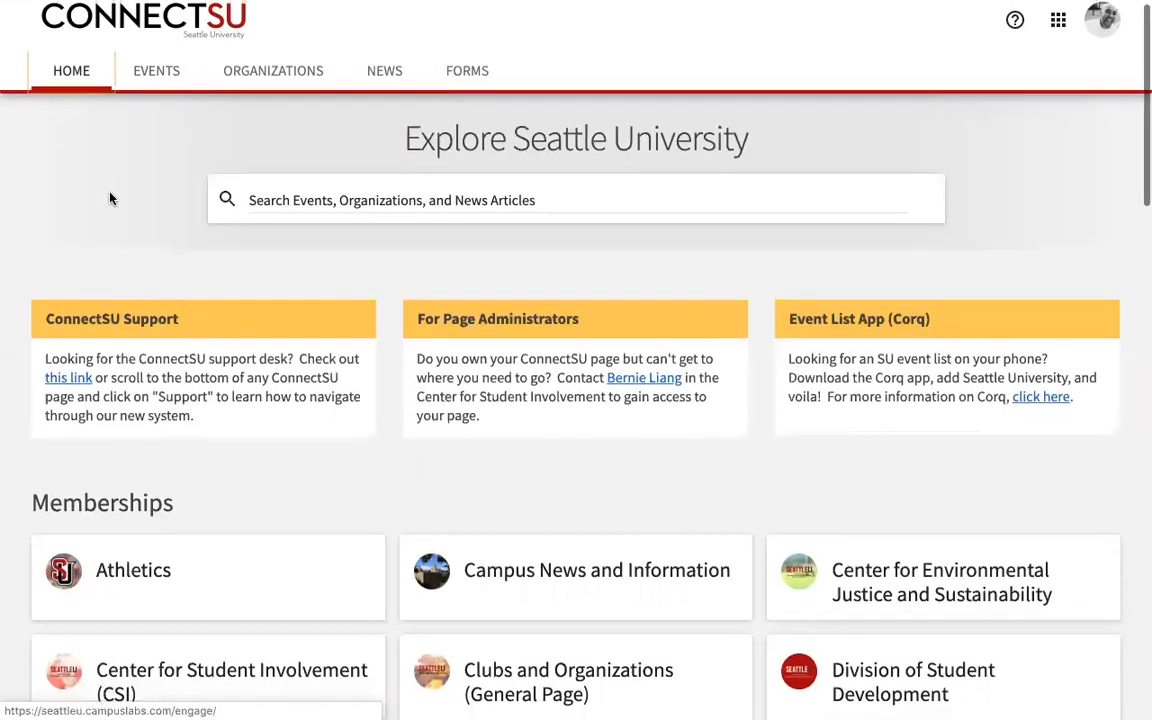
pyautogui.scroll(-5, 105, 190)
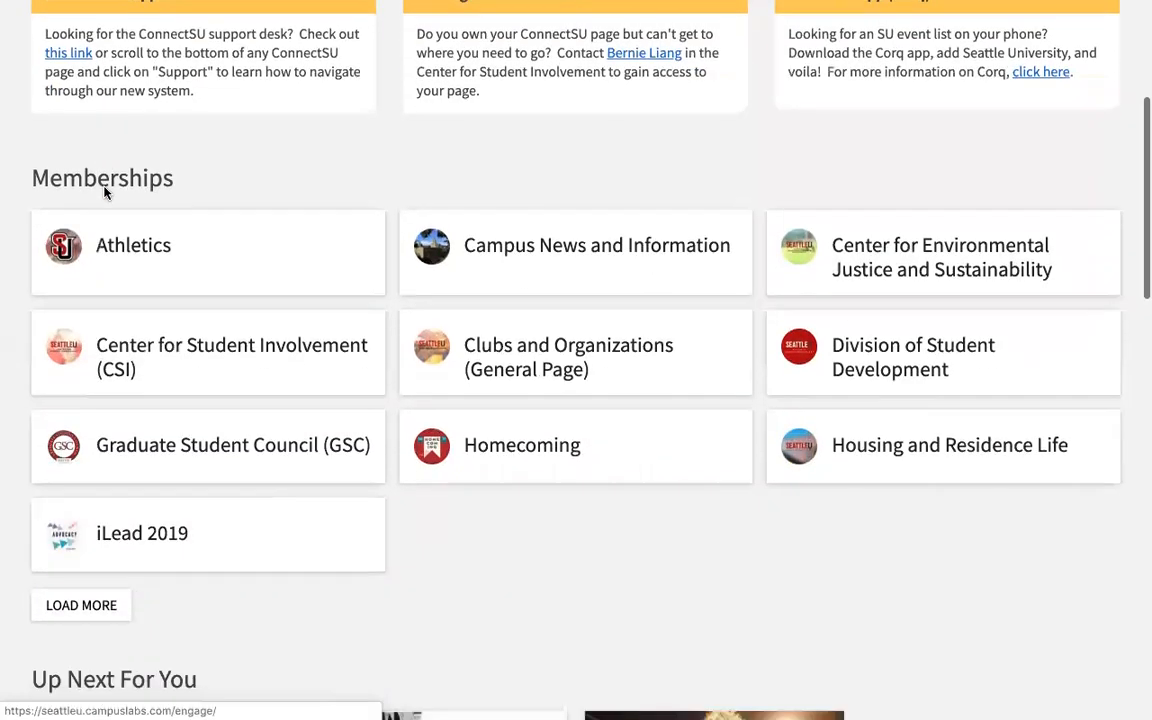
pyautogui.scroll(-7, 105, 192)
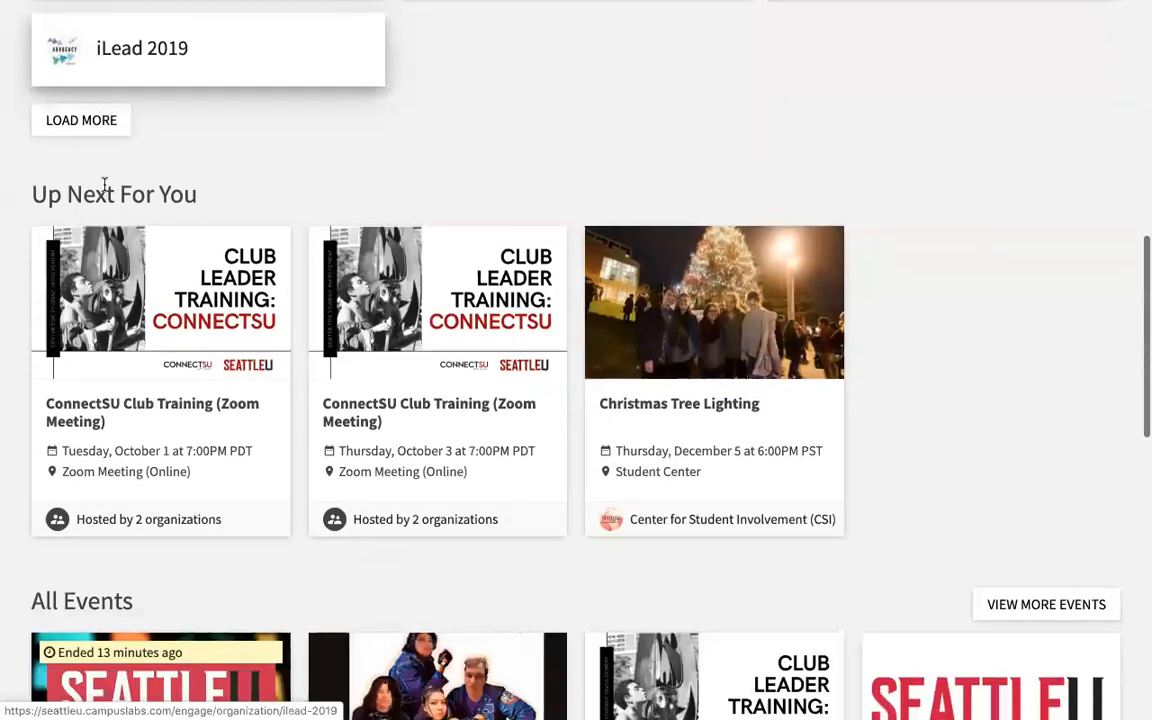
pyautogui.scroll(-1, 962, 262)
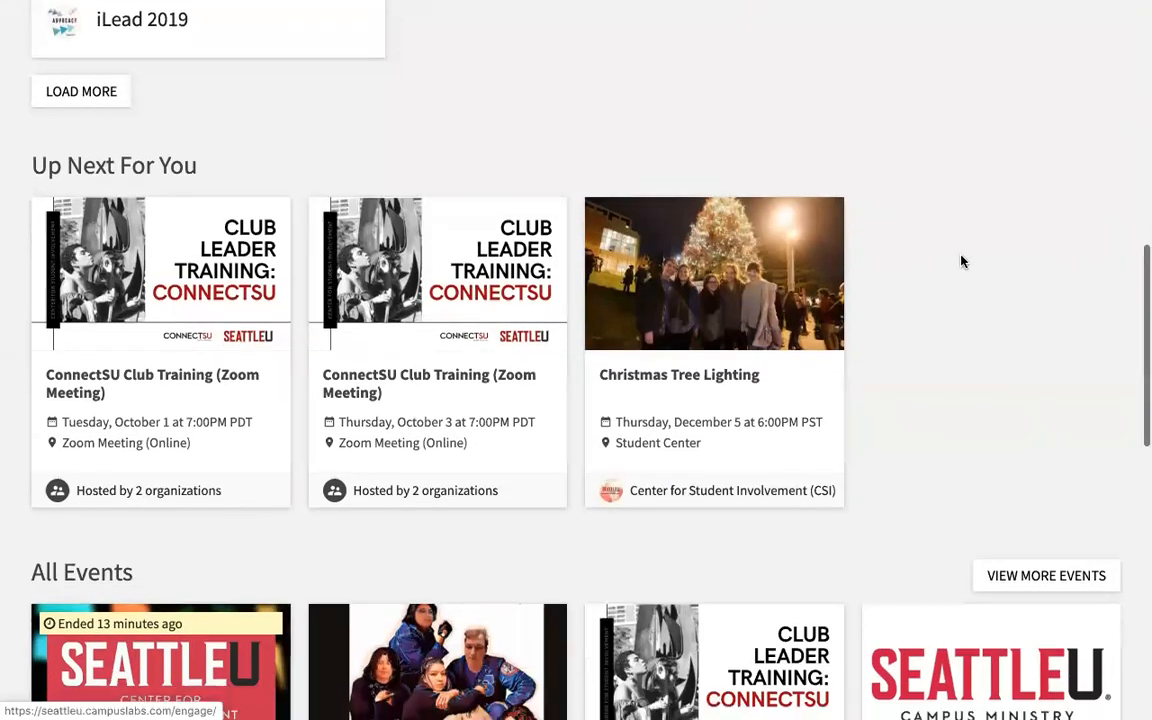
pyautogui.scroll(-1, 854, 257)
pyautogui.scroll(-4, 768, 300)
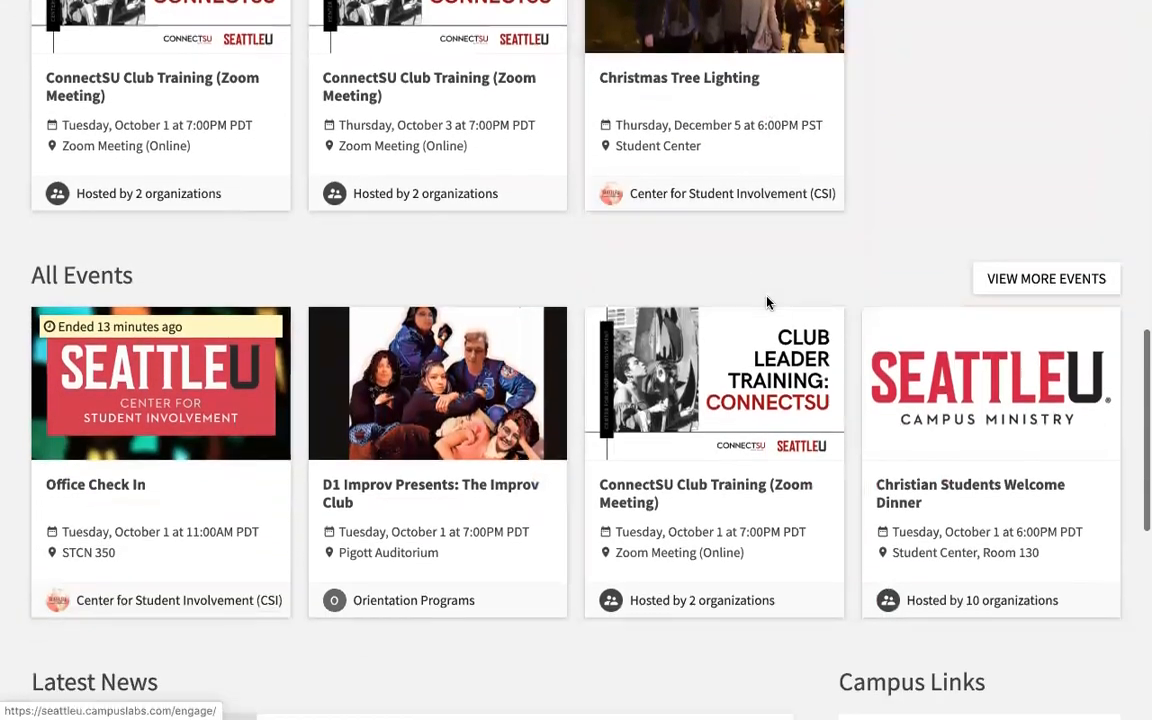
pyautogui.scroll(-3, 768, 302)
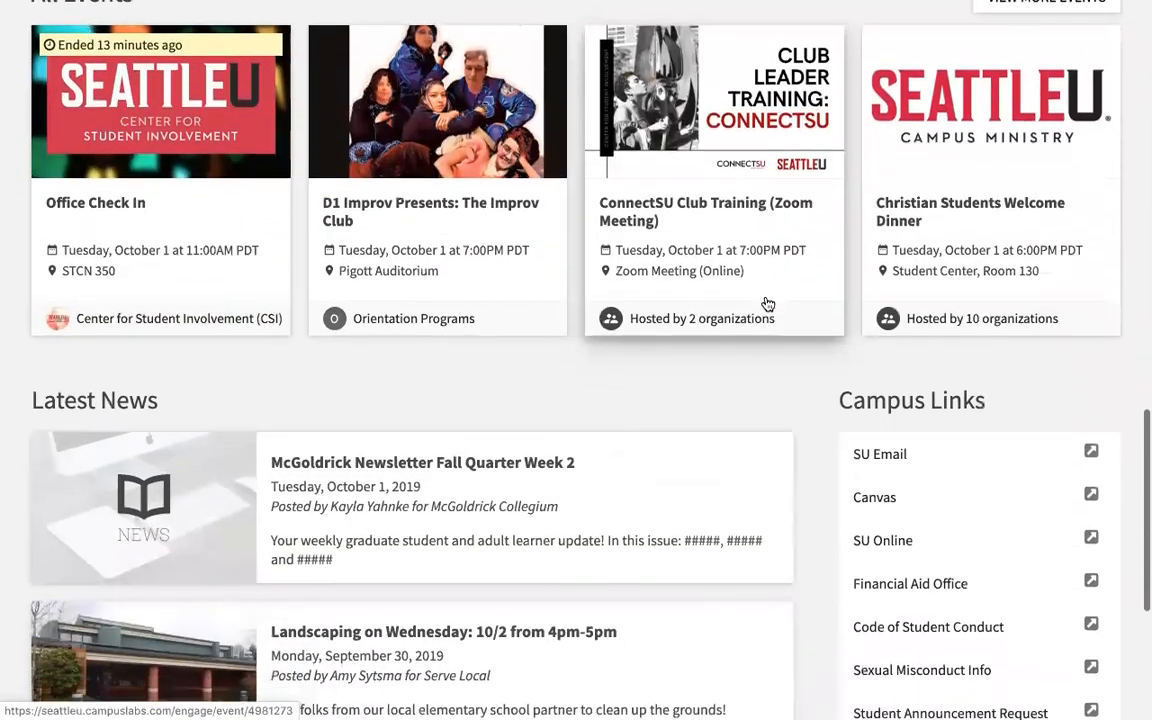
pyautogui.scroll(-1, 768, 303)
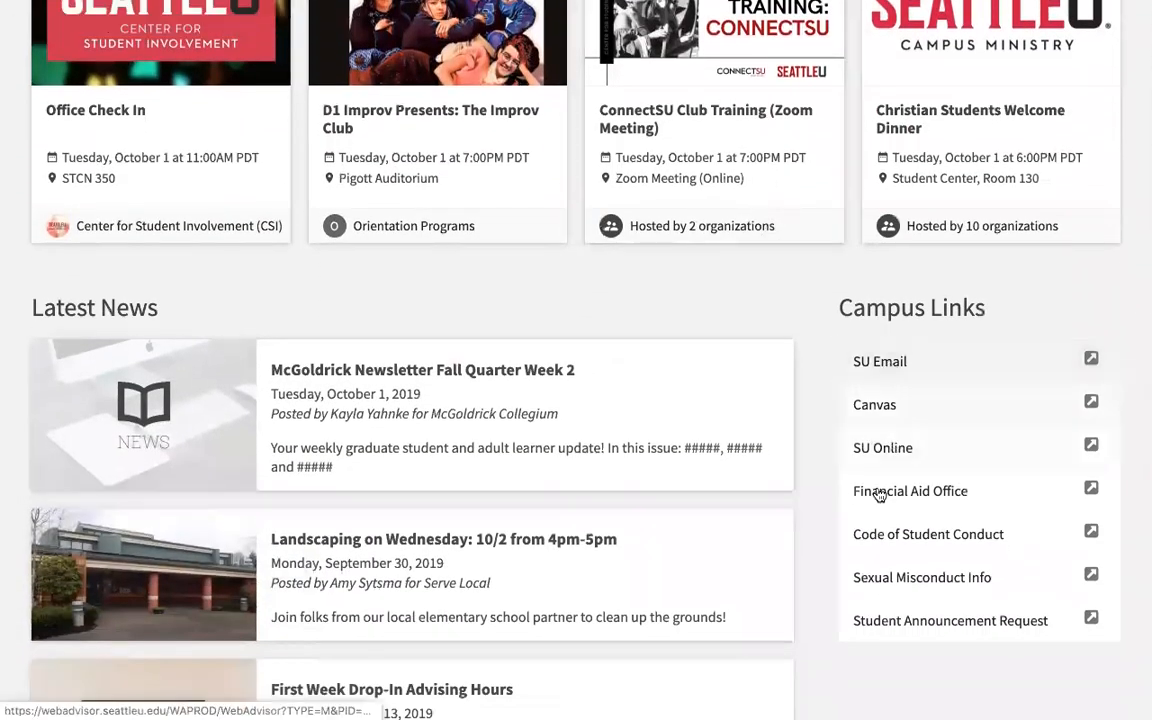
pyautogui.scroll(1, 831, 378)
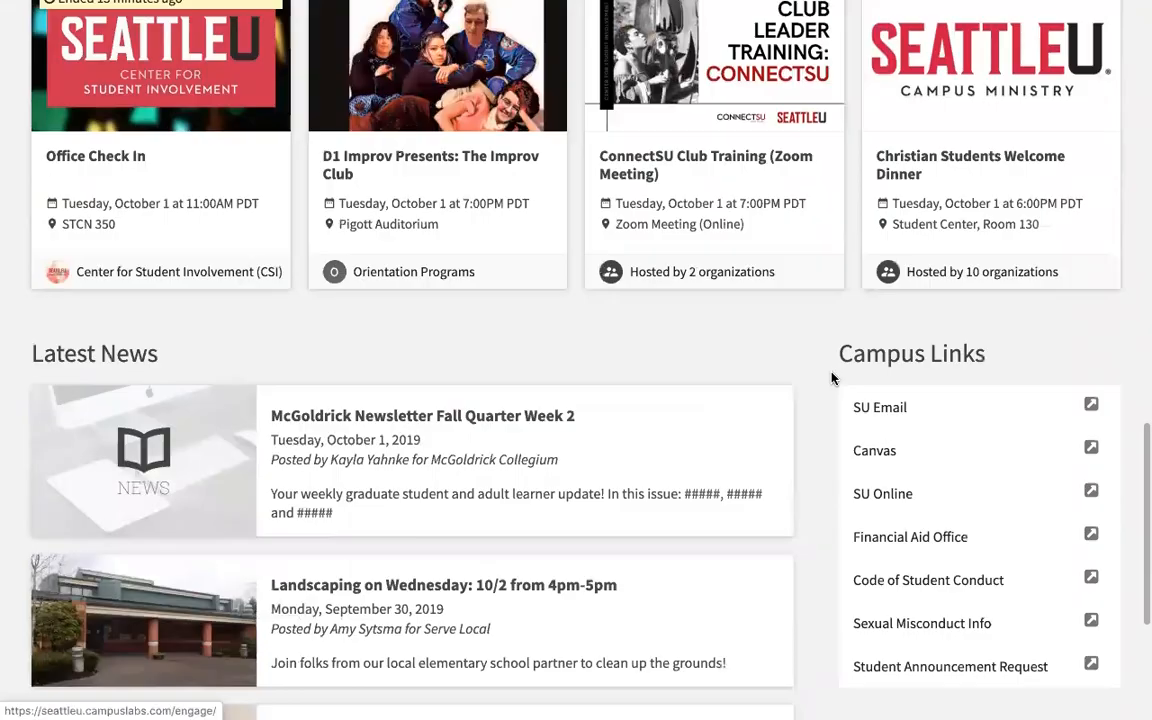
pyautogui.scroll(15, 831, 378)
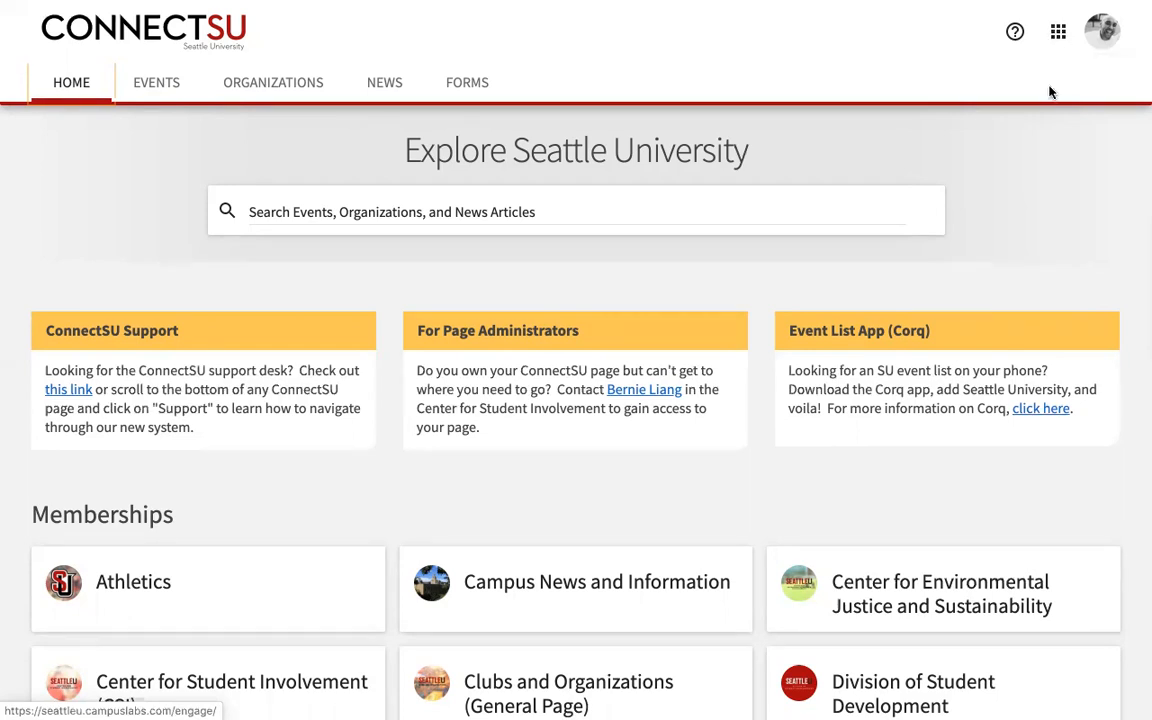
# Step: Open and close the account panel, then show the Explore/Manage/Admin apps menu
pyautogui.click(1101, 38)
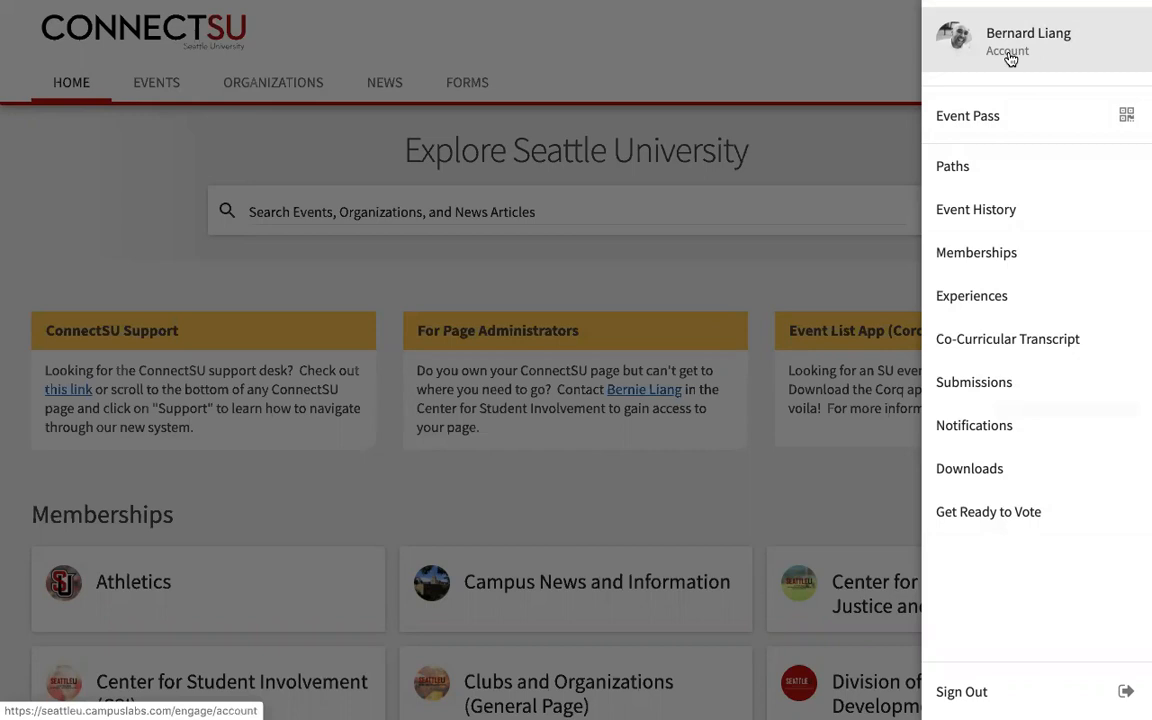
pyautogui.click(842, 93)
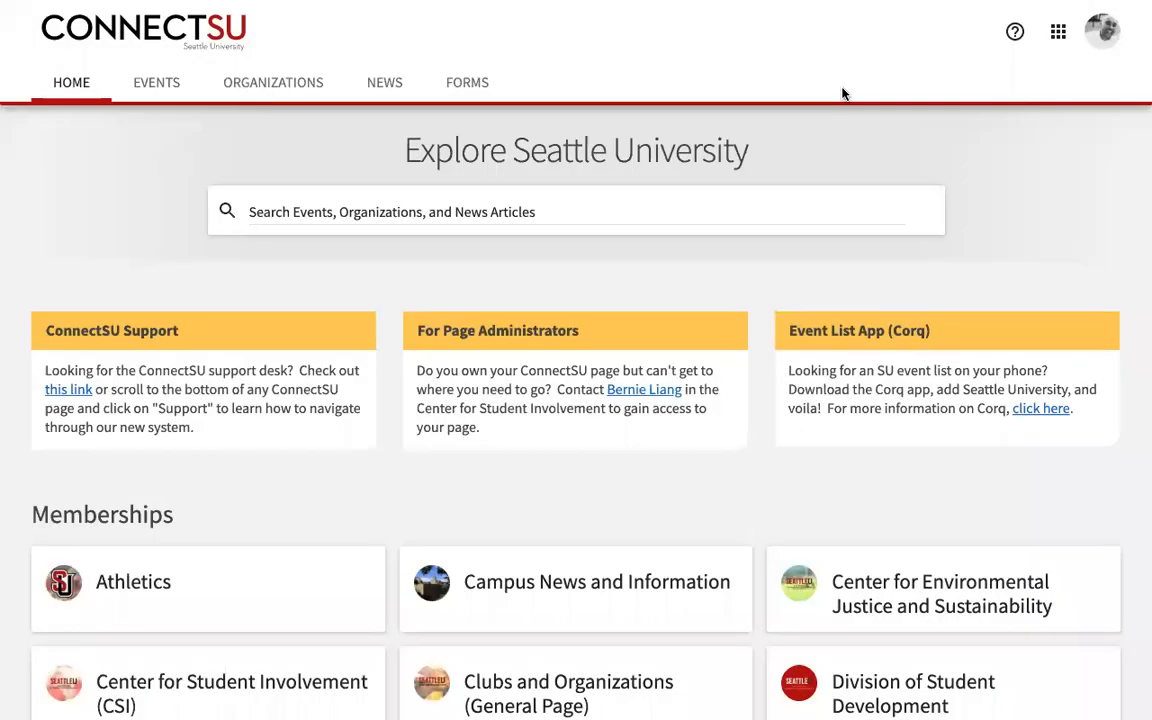
pyautogui.click(1058, 36)
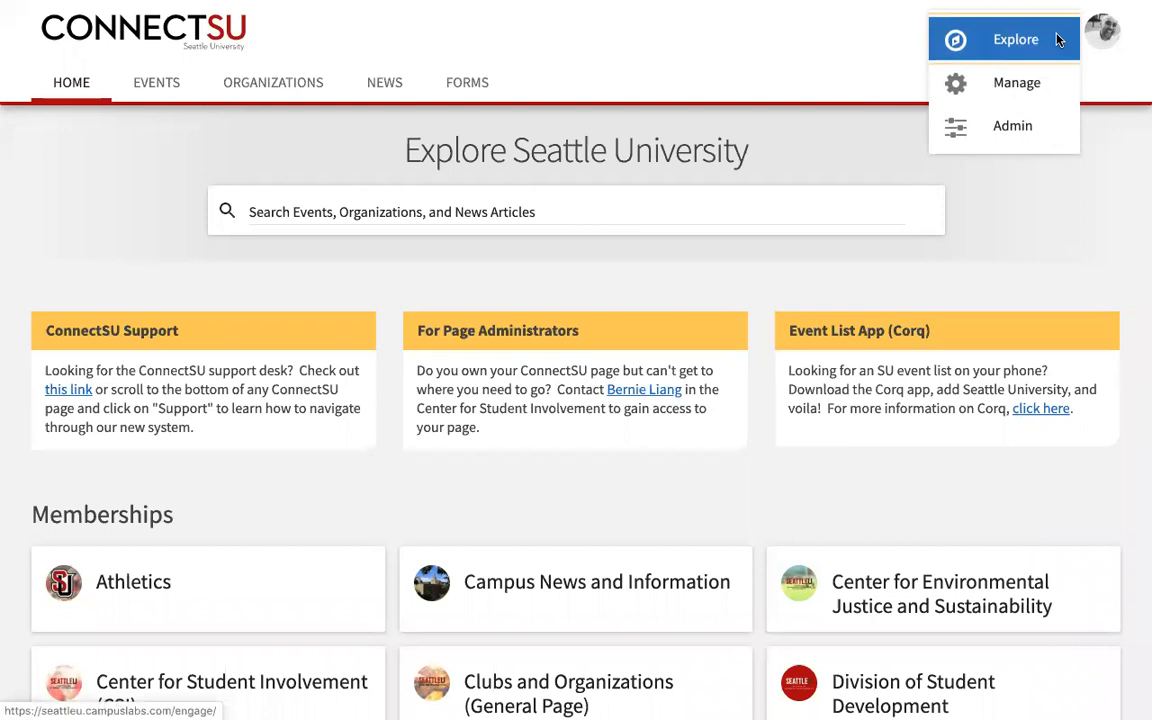
# Step: Switch to Manage and scroll the Action Center down to My Memberships (15 of 26)
pyautogui.click(1022, 85)
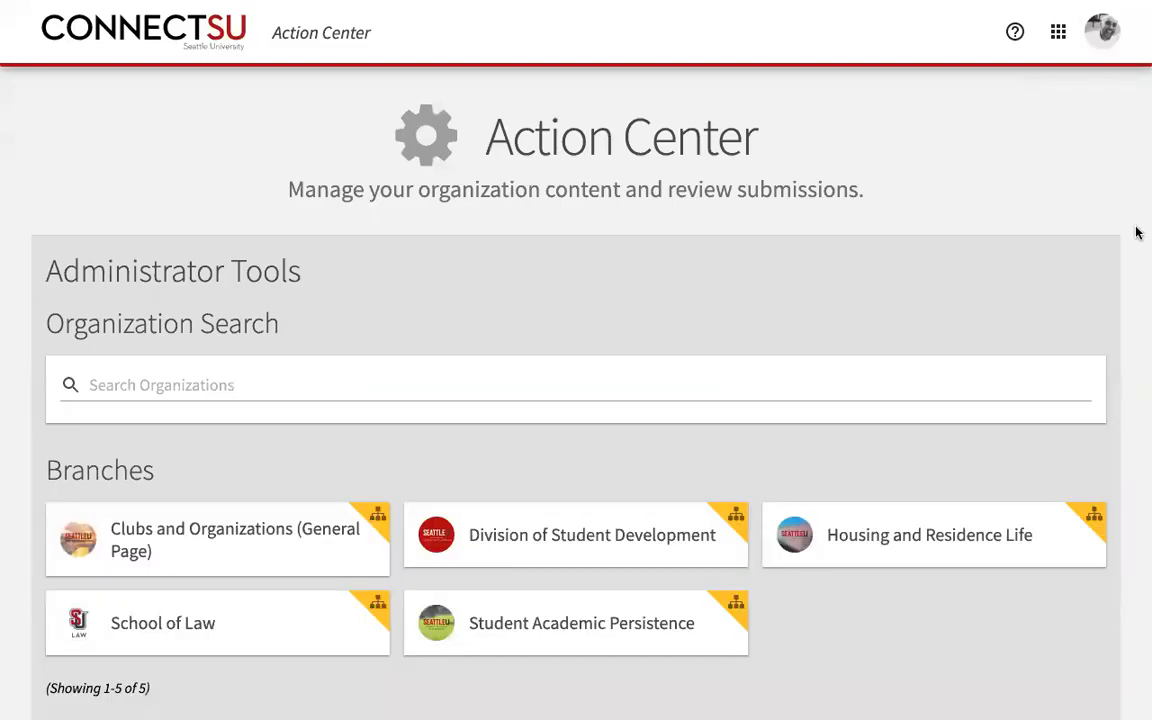
pyautogui.scroll(-1, 1136, 232)
pyautogui.scroll(-3, 1136, 232)
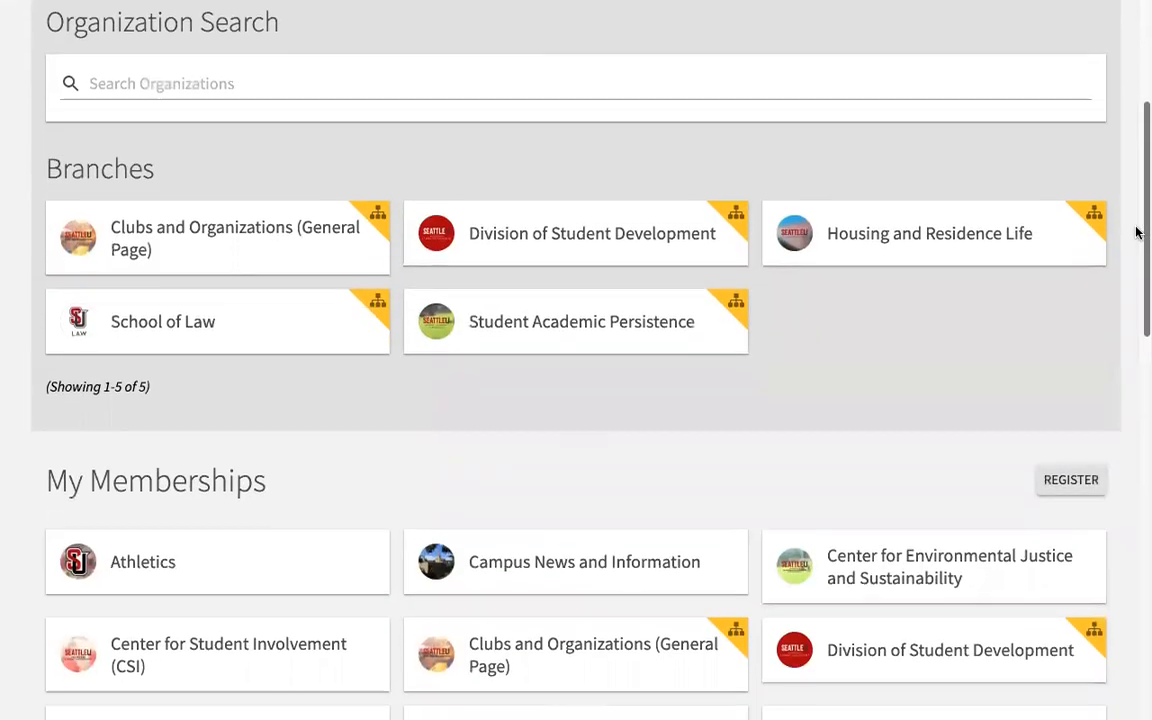
pyautogui.scroll(-2, 1136, 232)
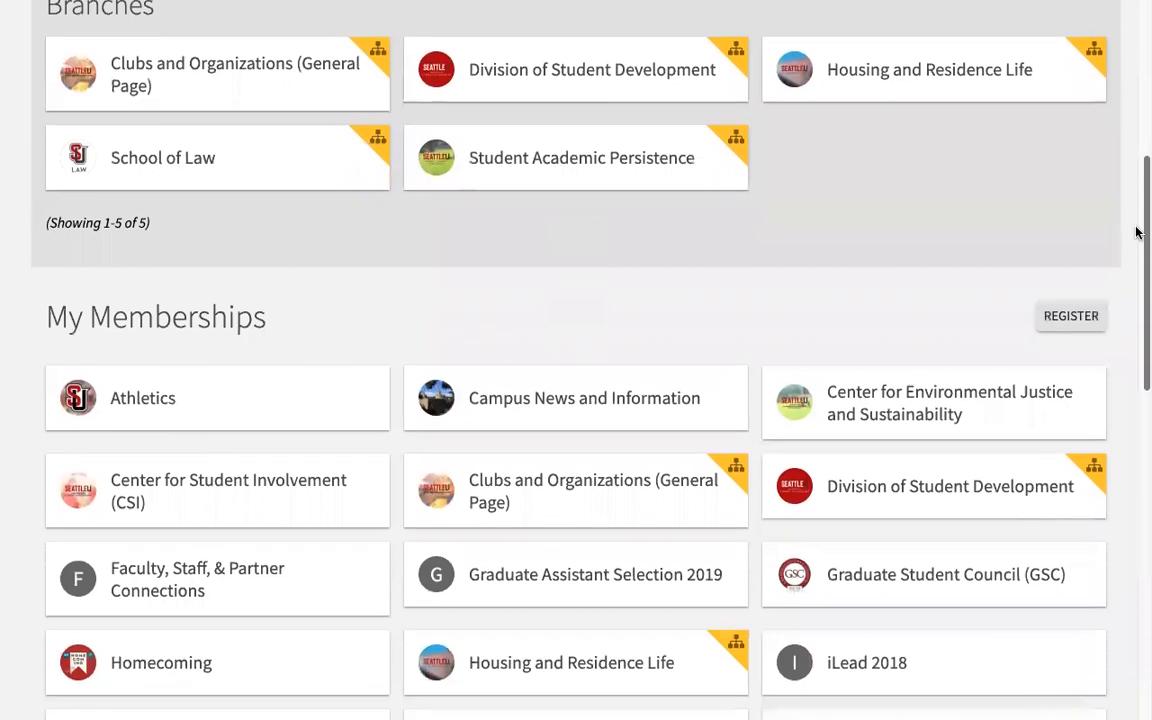
pyautogui.scroll(-2, 1136, 232)
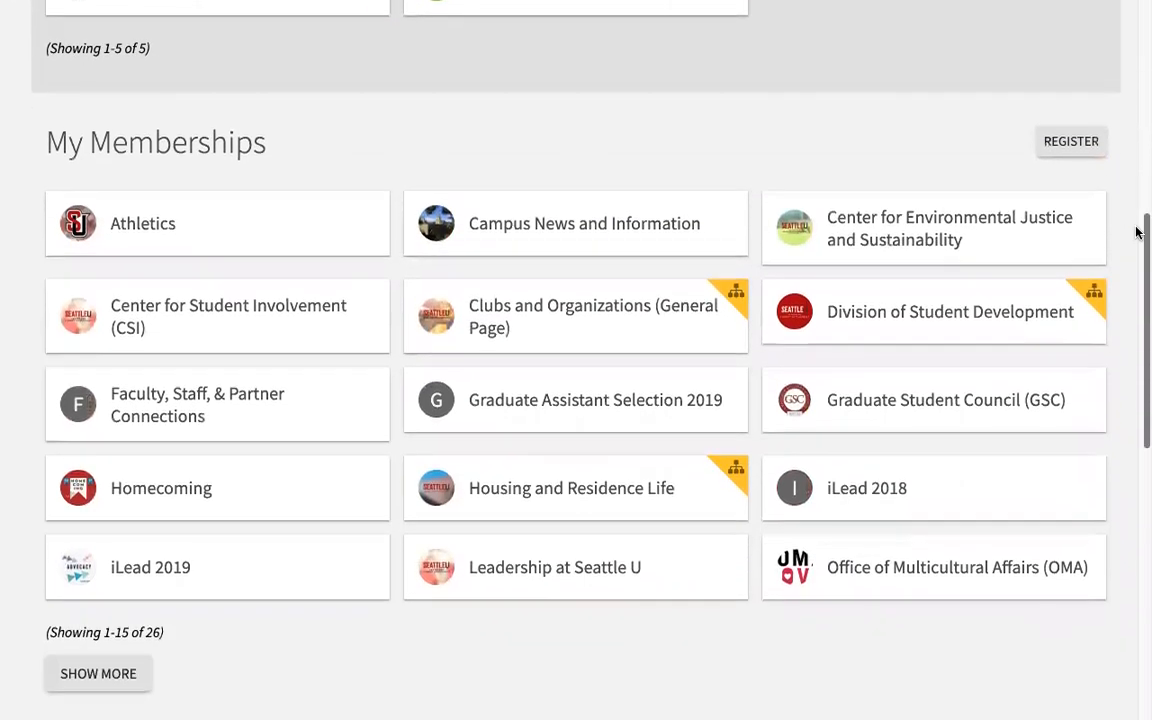
pyautogui.scroll(-1, 1136, 232)
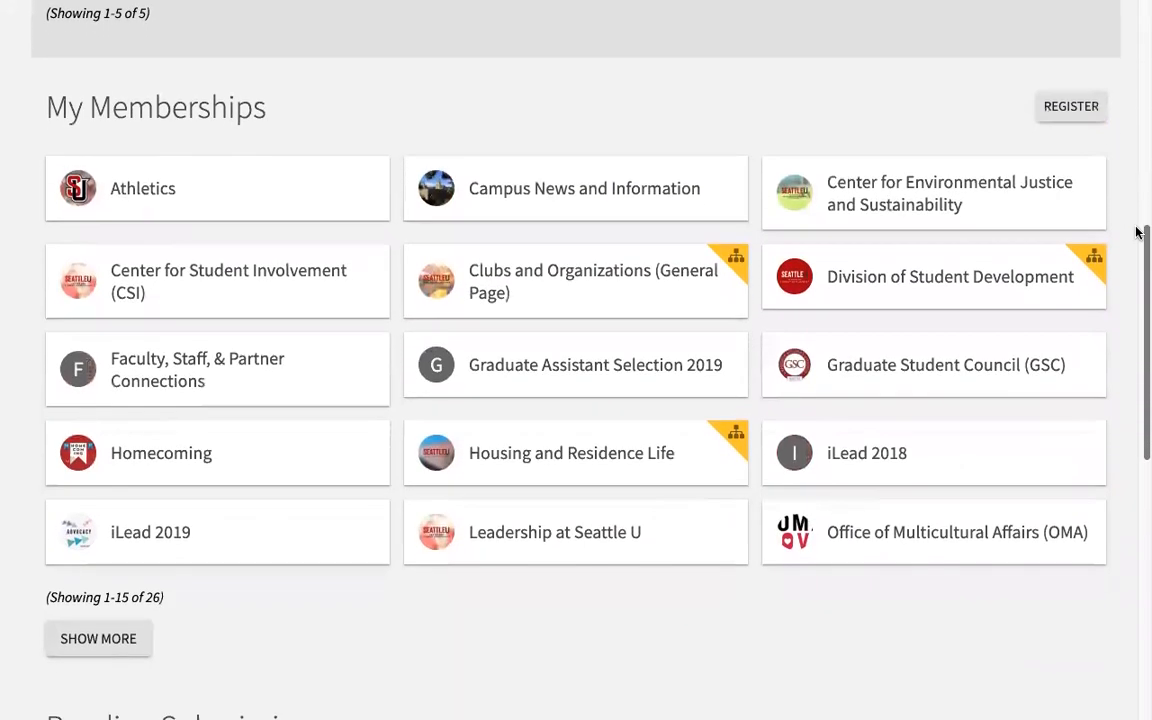
# Step: Open the Center for Student Involvement (CSI) page and its navigation drawer of organization tools
pyautogui.click(275, 282)
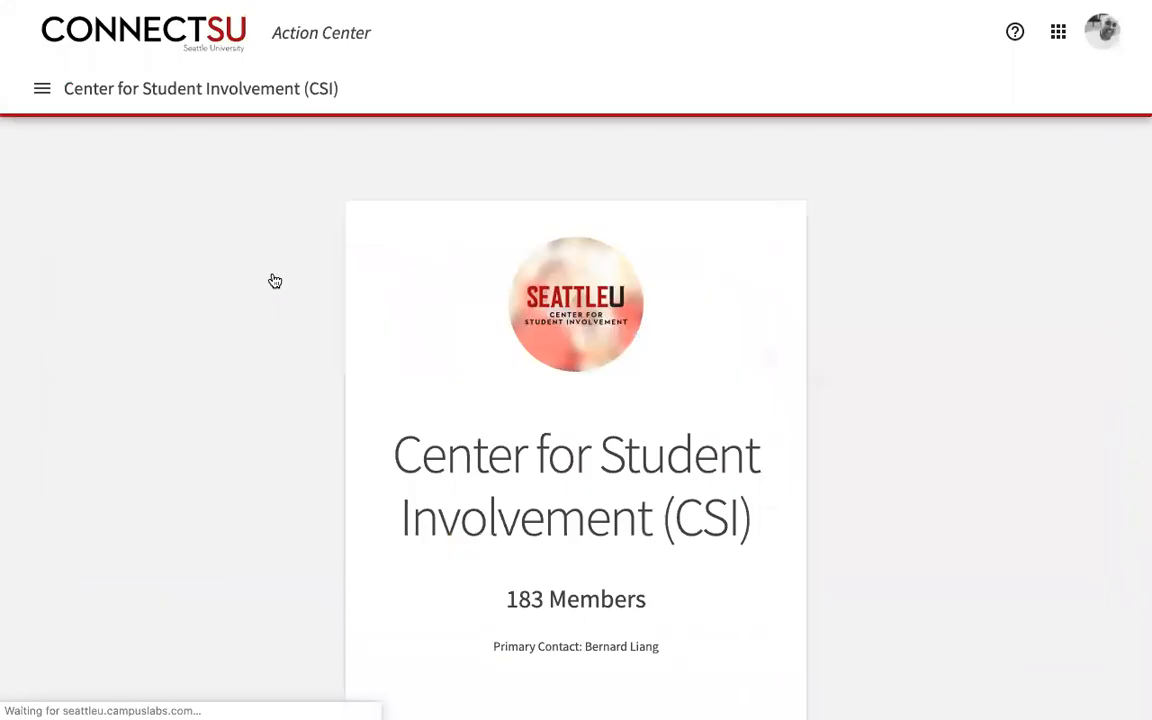
pyautogui.scroll(-1, 1040, 316)
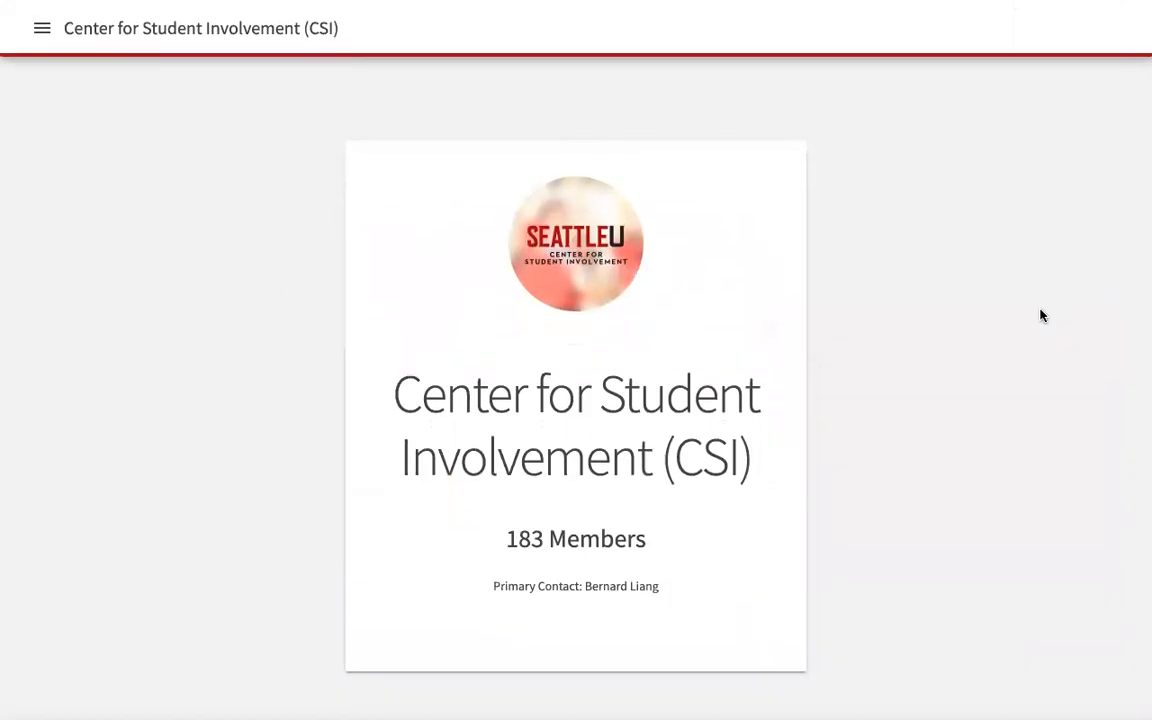
pyautogui.scroll(1, 1040, 316)
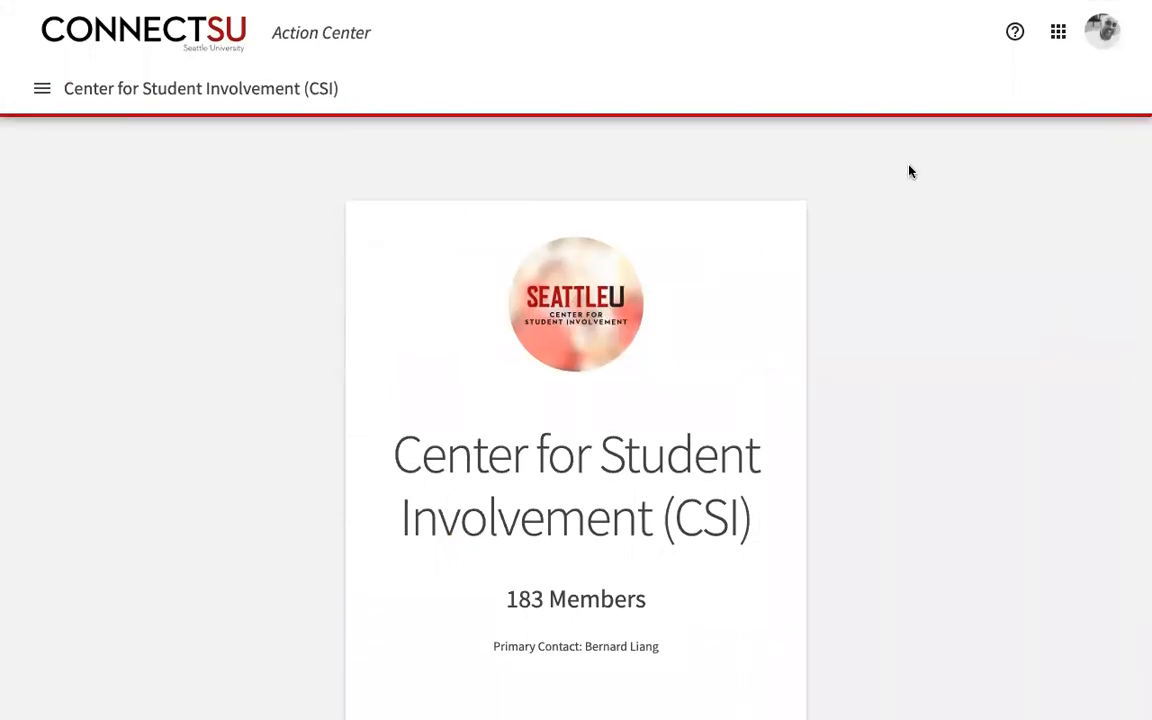
pyautogui.scroll(-1, 785, 186)
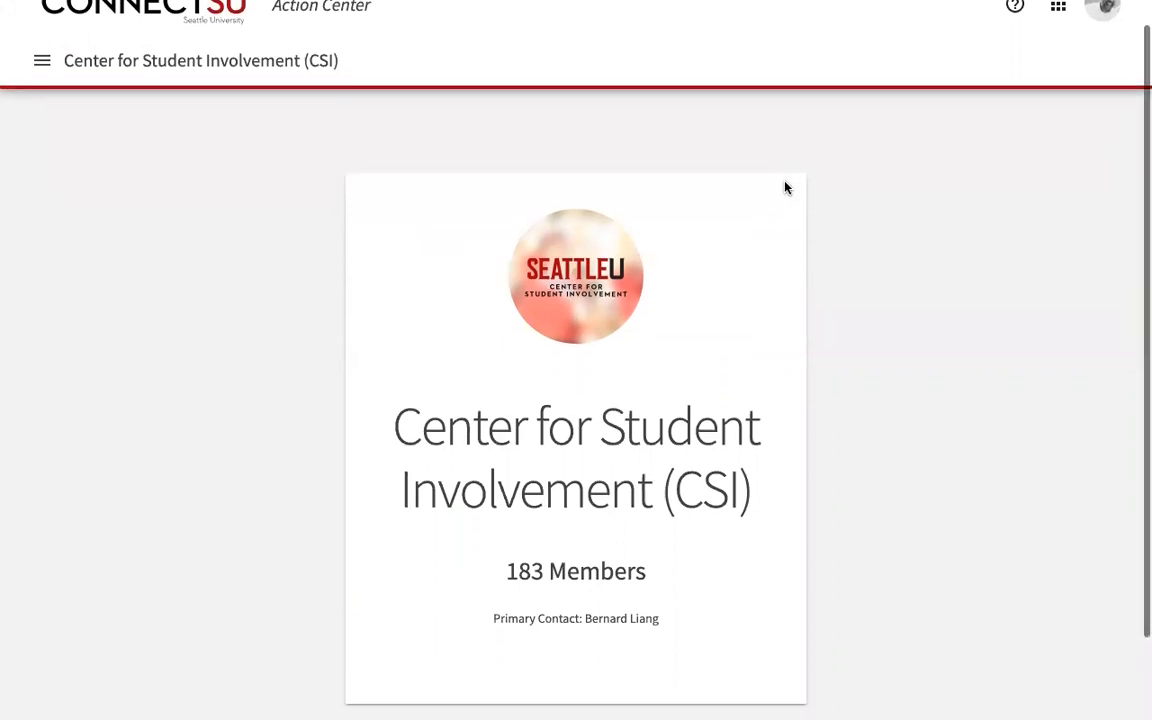
pyautogui.scroll(1, 785, 186)
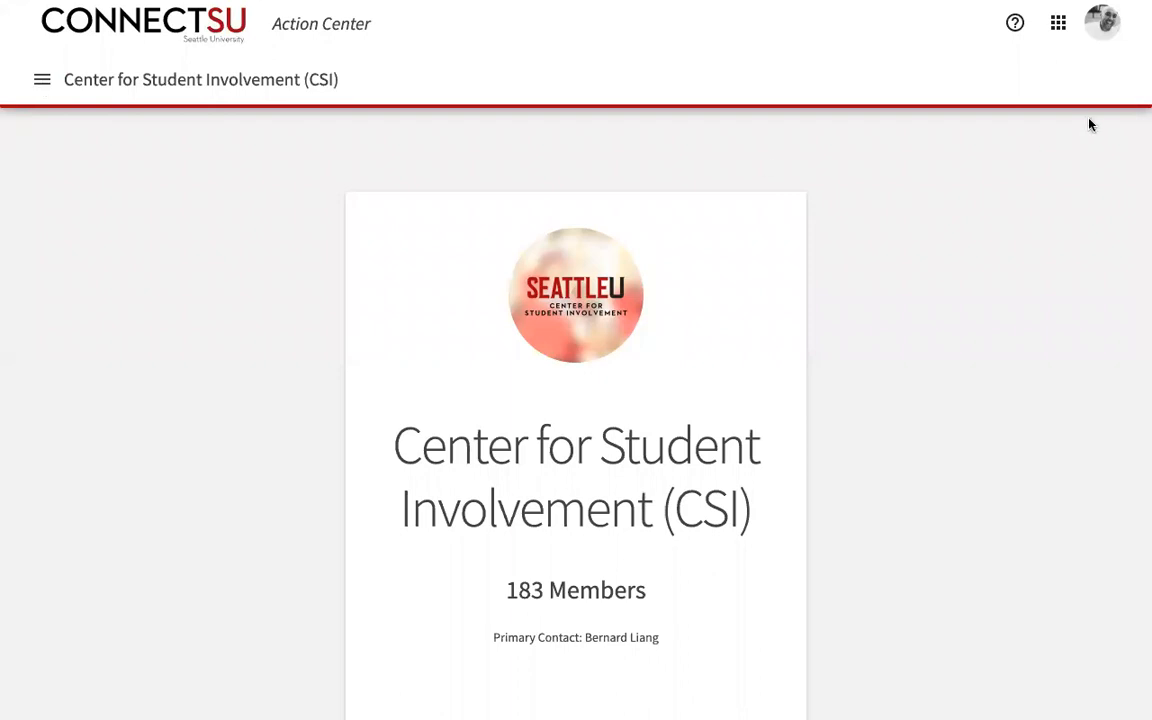
pyautogui.click(43, 88)
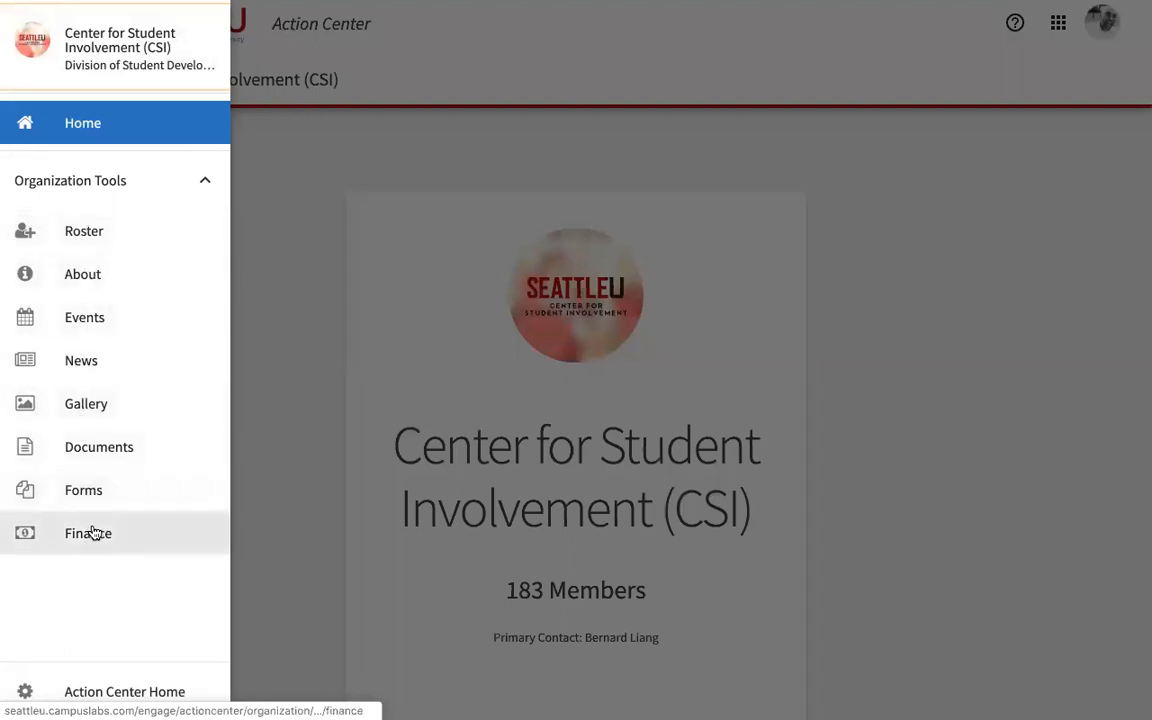
# Step: Open the CSI Roster and look through the current members list
pyautogui.click(93, 235)
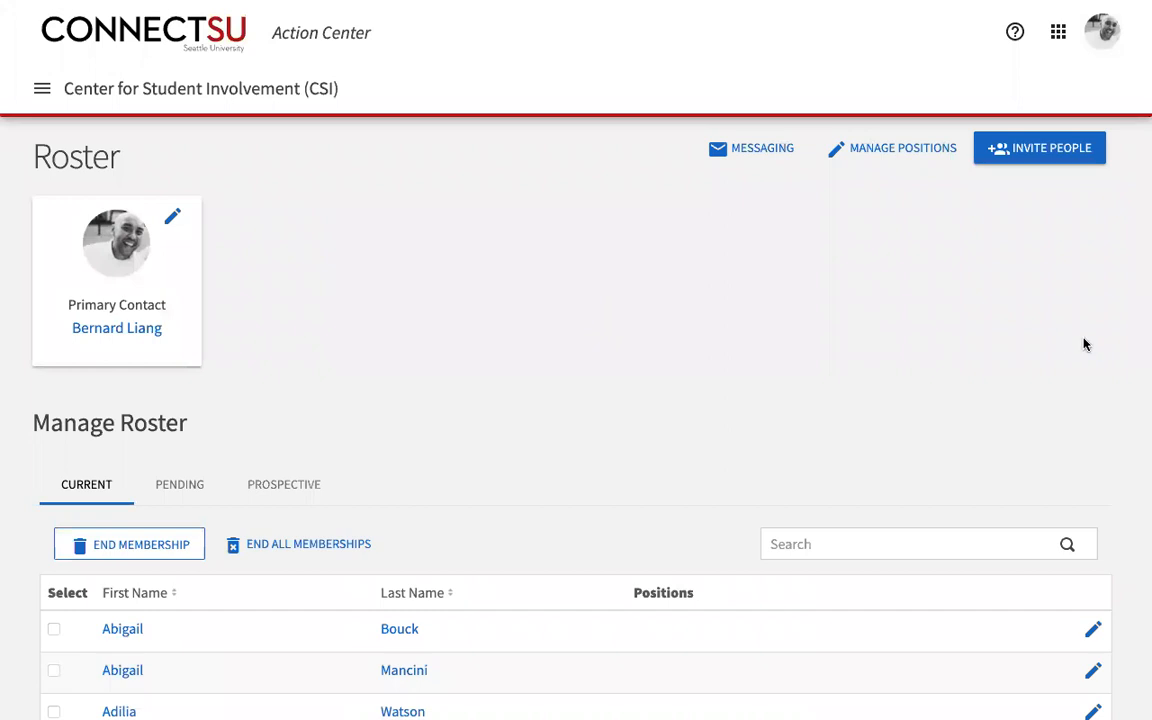
pyautogui.scroll(-3, 1083, 344)
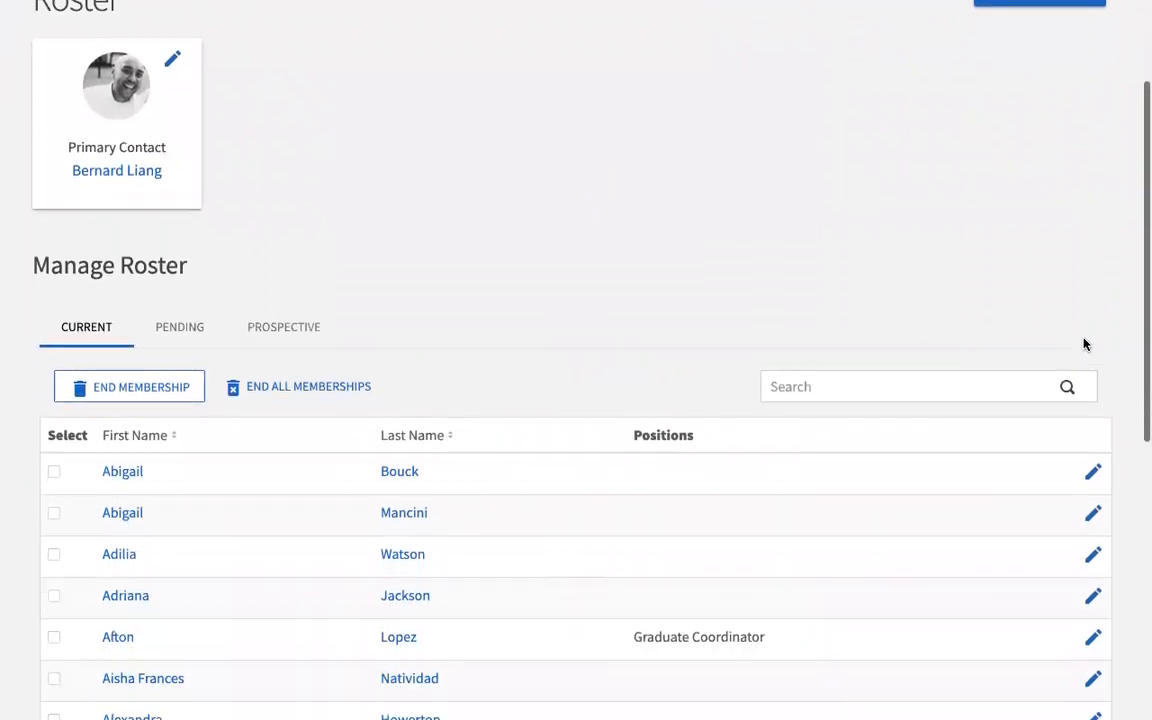
pyautogui.scroll(3, 1083, 344)
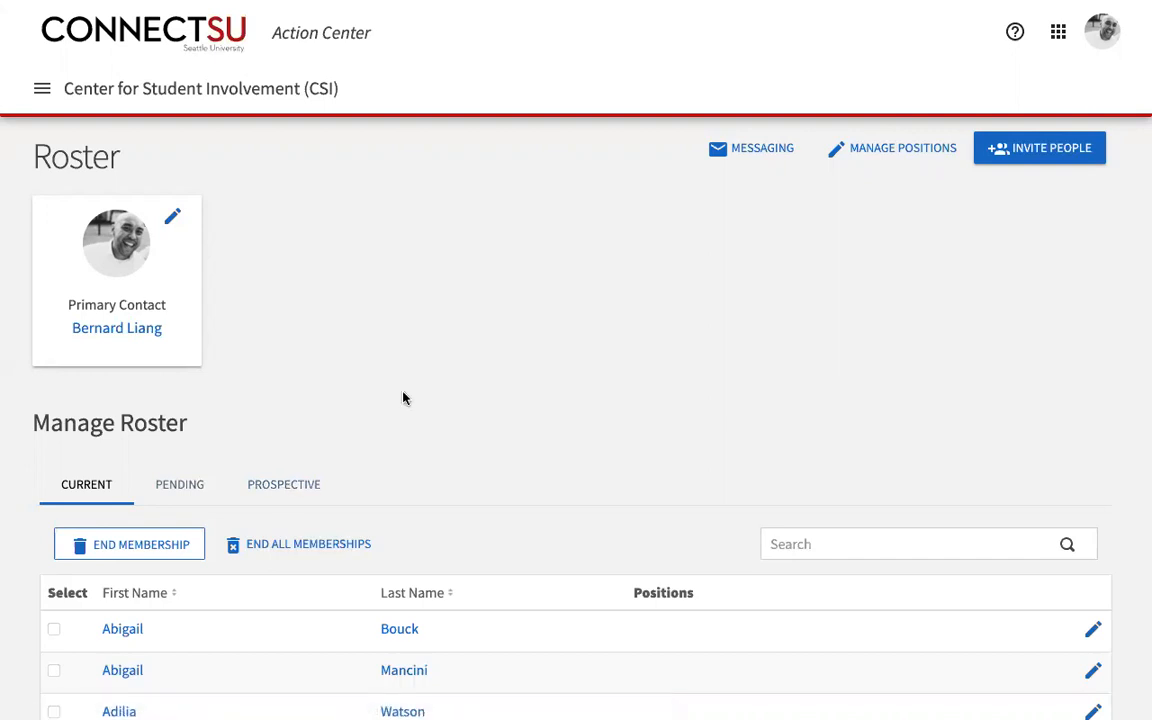
# Step: Start a new message relay from Messaging with the Member position as recipients
pyautogui.click(762, 150)
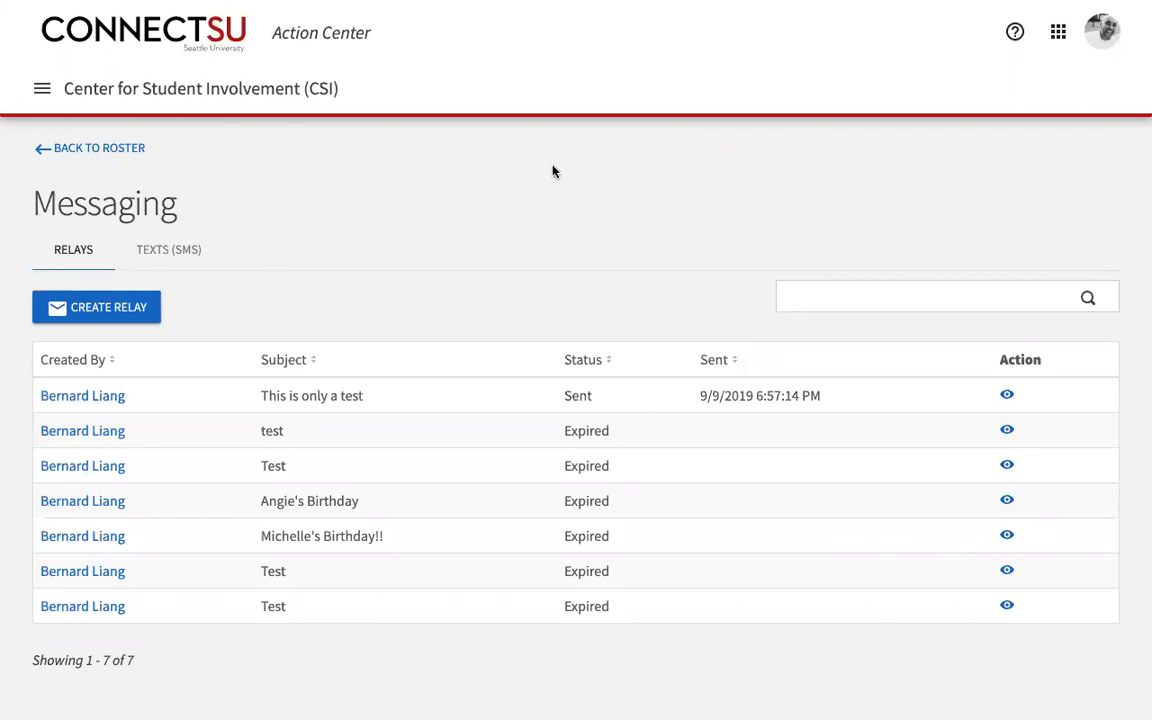
pyautogui.click(127, 311)
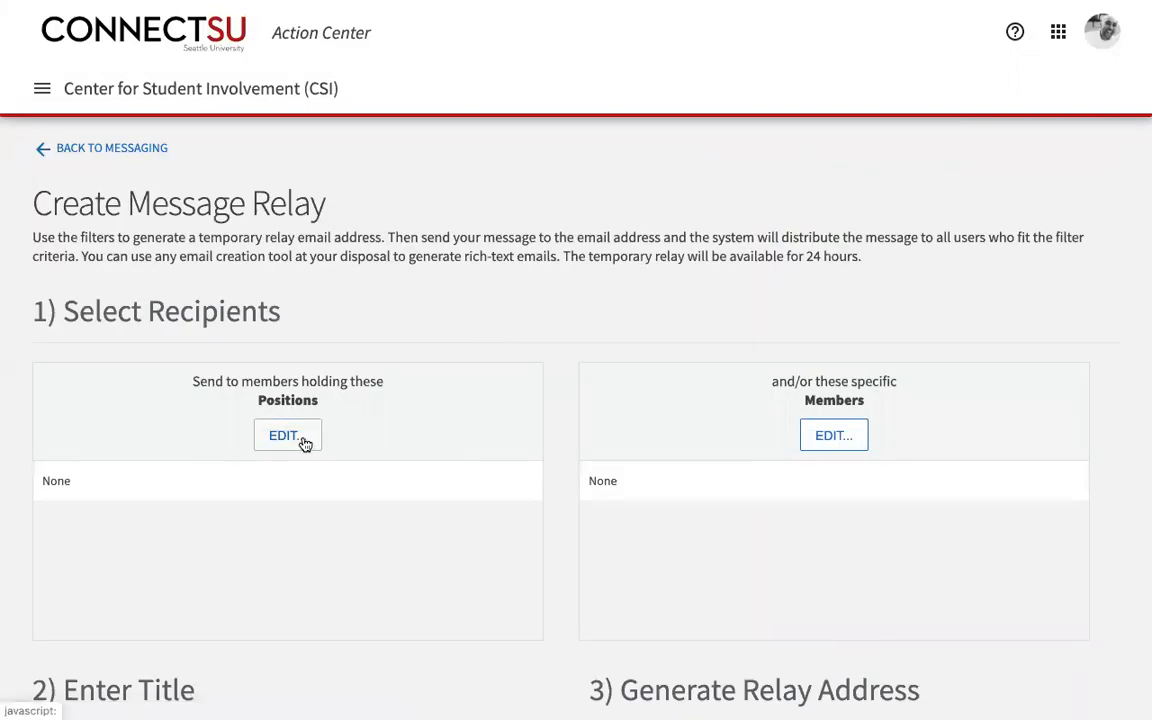
pyautogui.click(303, 442)
pyautogui.click(411, 310)
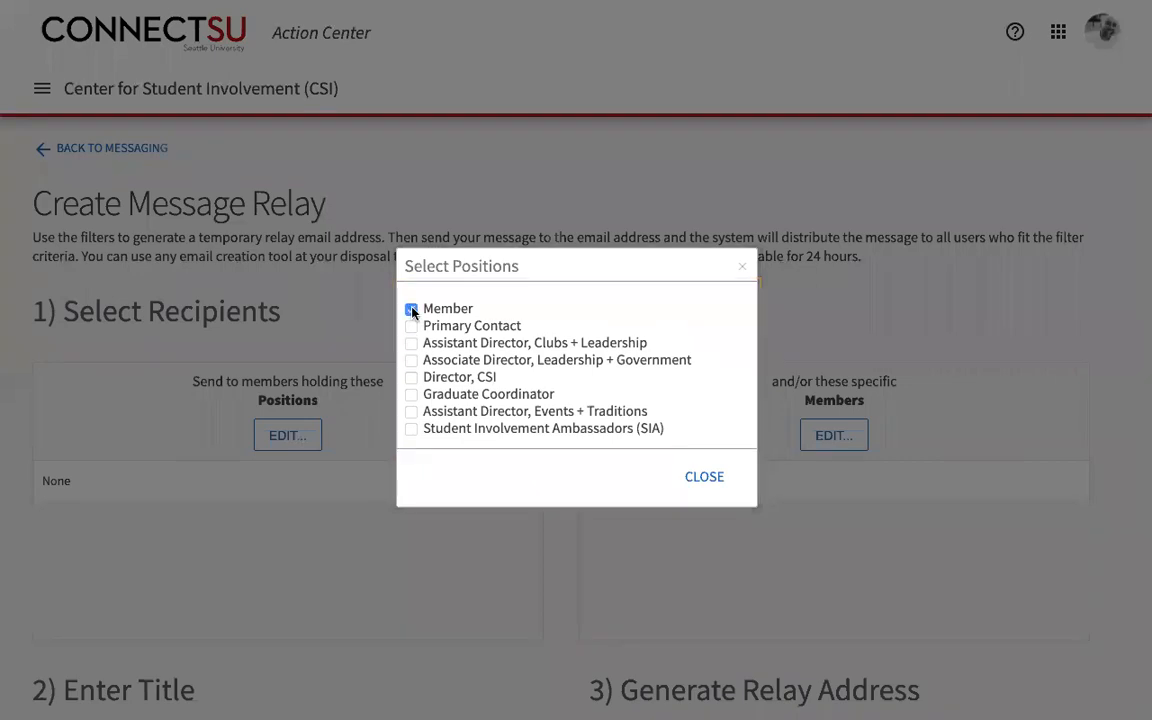
pyautogui.click(704, 479)
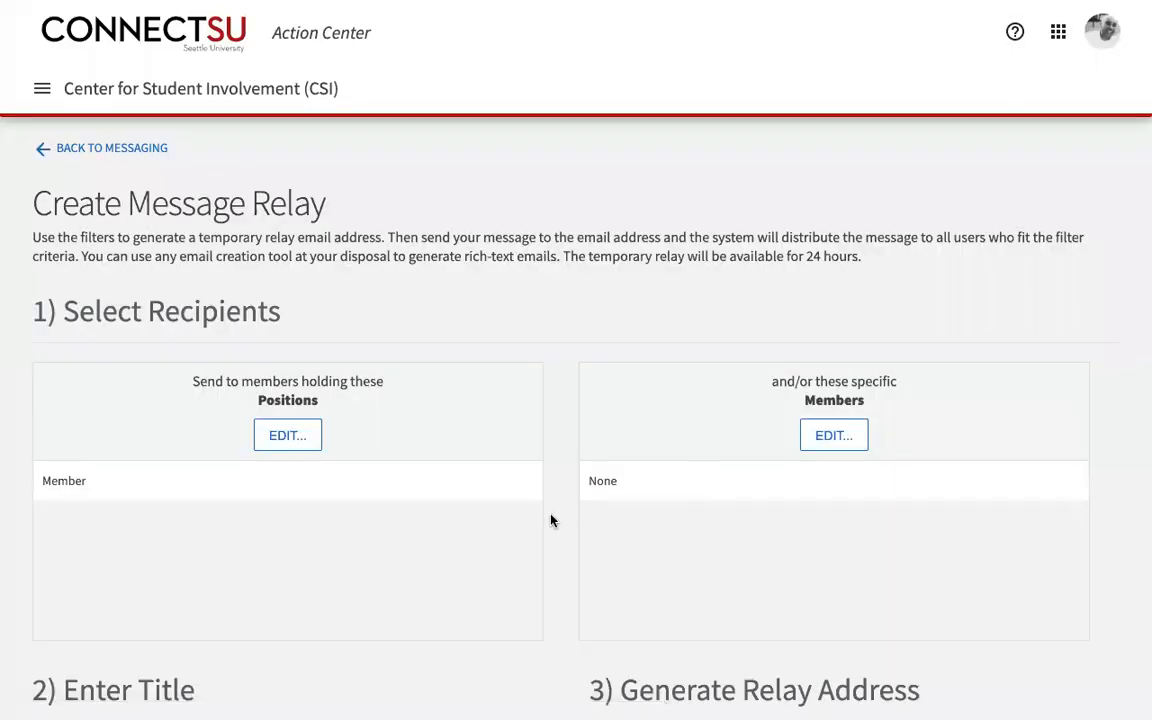
pyautogui.scroll(-3, 551, 520)
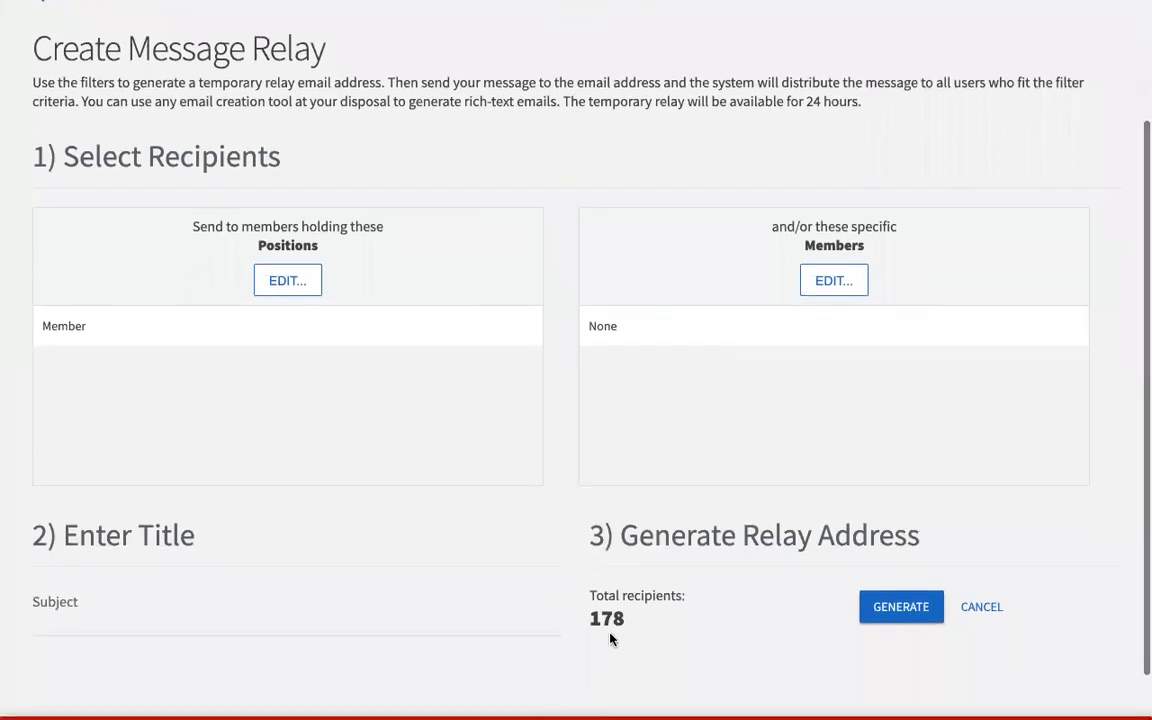
pyautogui.moveTo(590, 620); pyautogui.dragTo(606, 620)
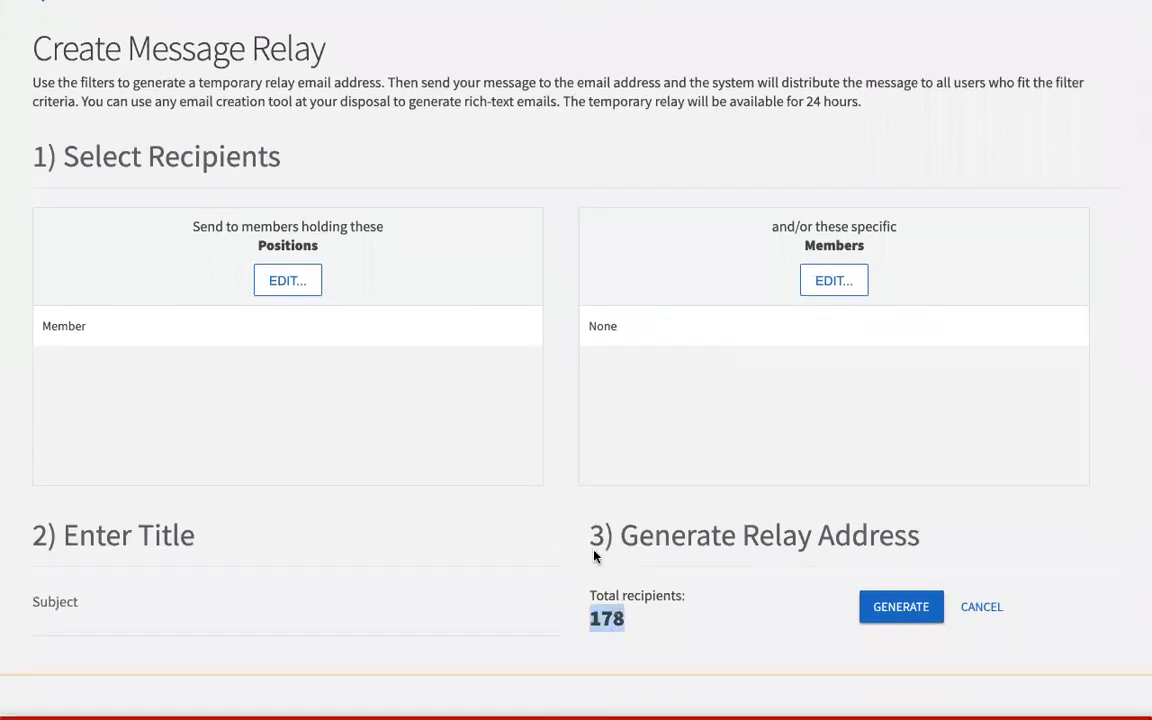
pyautogui.scroll(1, 567, 436)
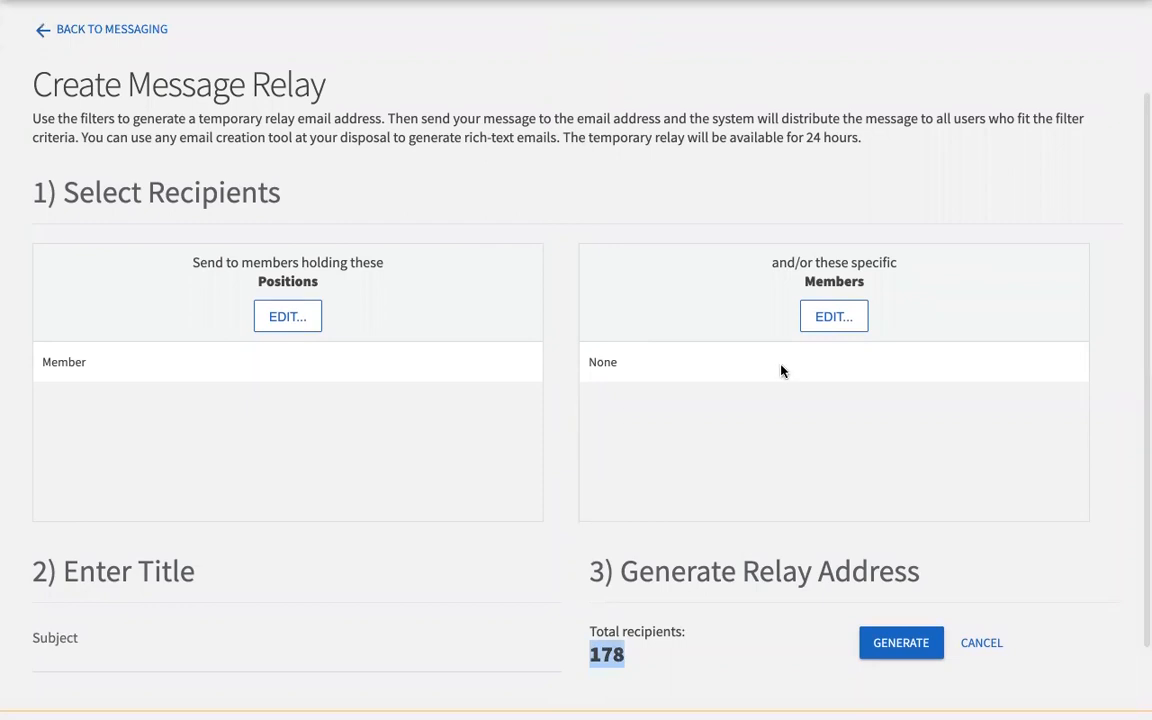
pyautogui.click(833, 317)
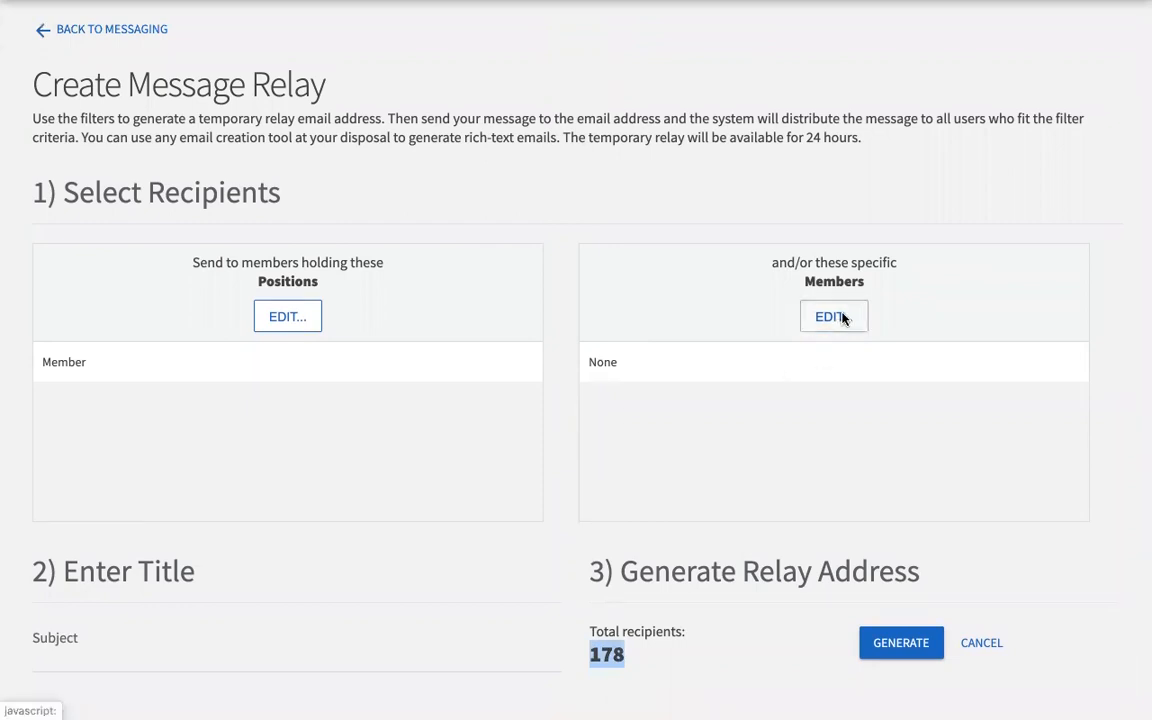
pyautogui.scroll(3, 730, 200)
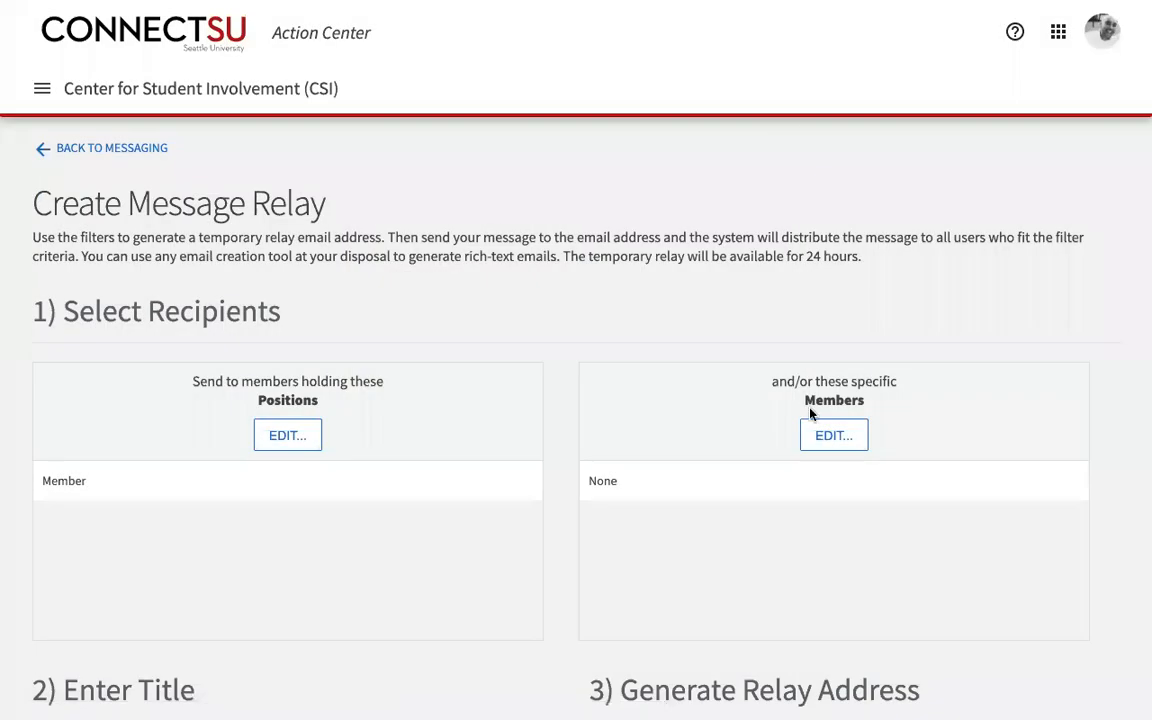
pyautogui.scroll(-3, 542, 474)
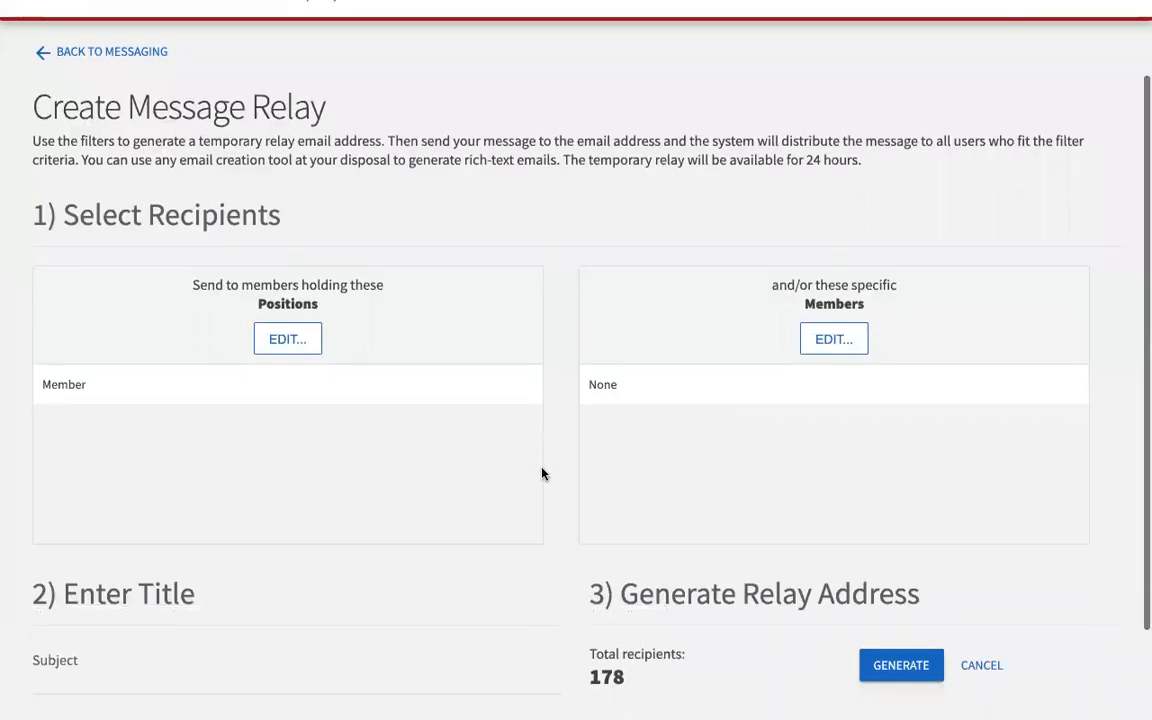
# Step: Give the relay the subject 'test' and generate it for 178 recipients
pyautogui.click(83, 573)
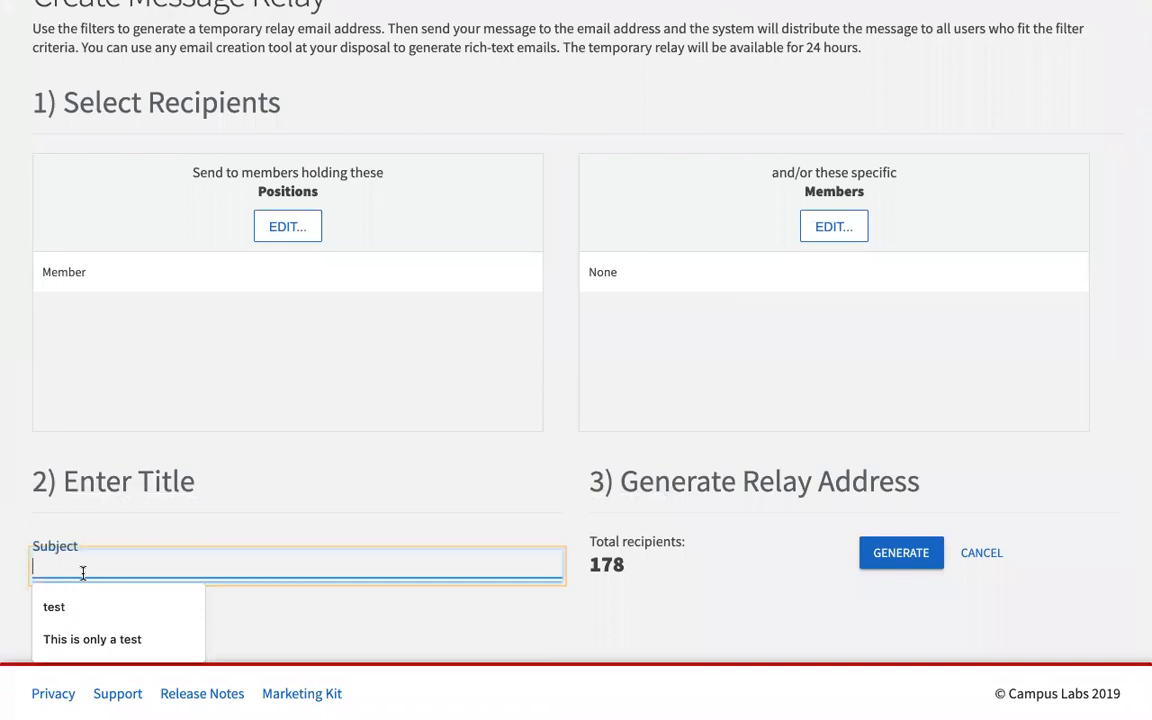
pyautogui.click(121, 610)
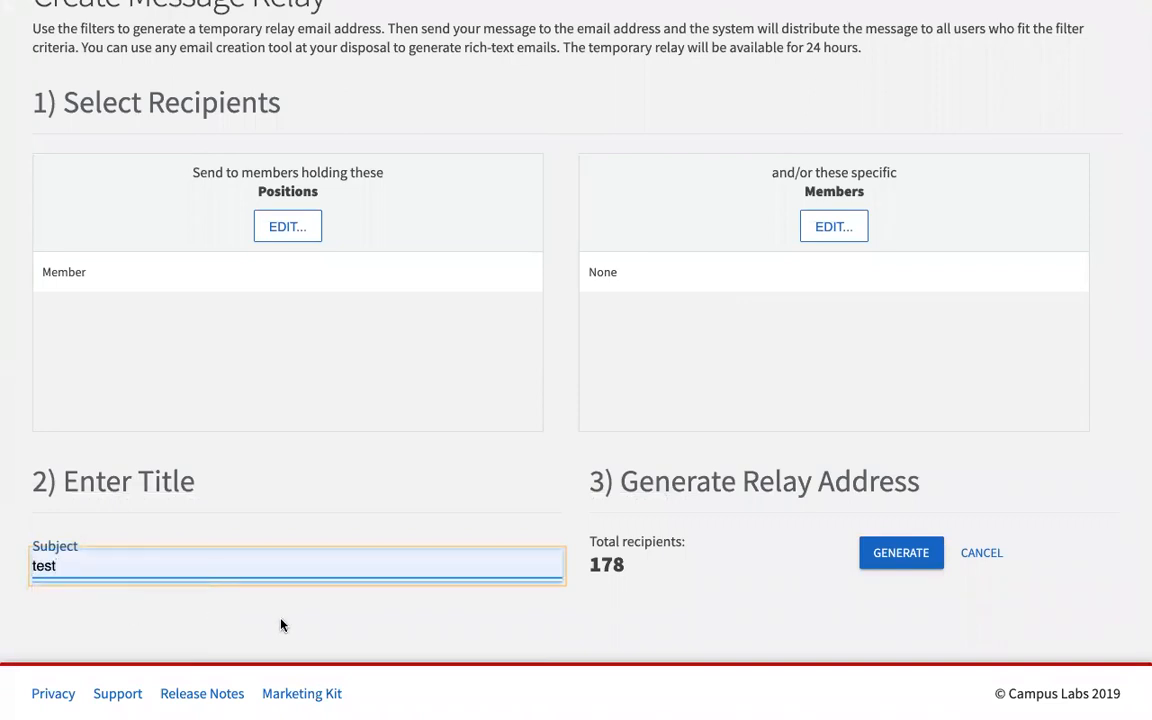
pyautogui.click(903, 568)
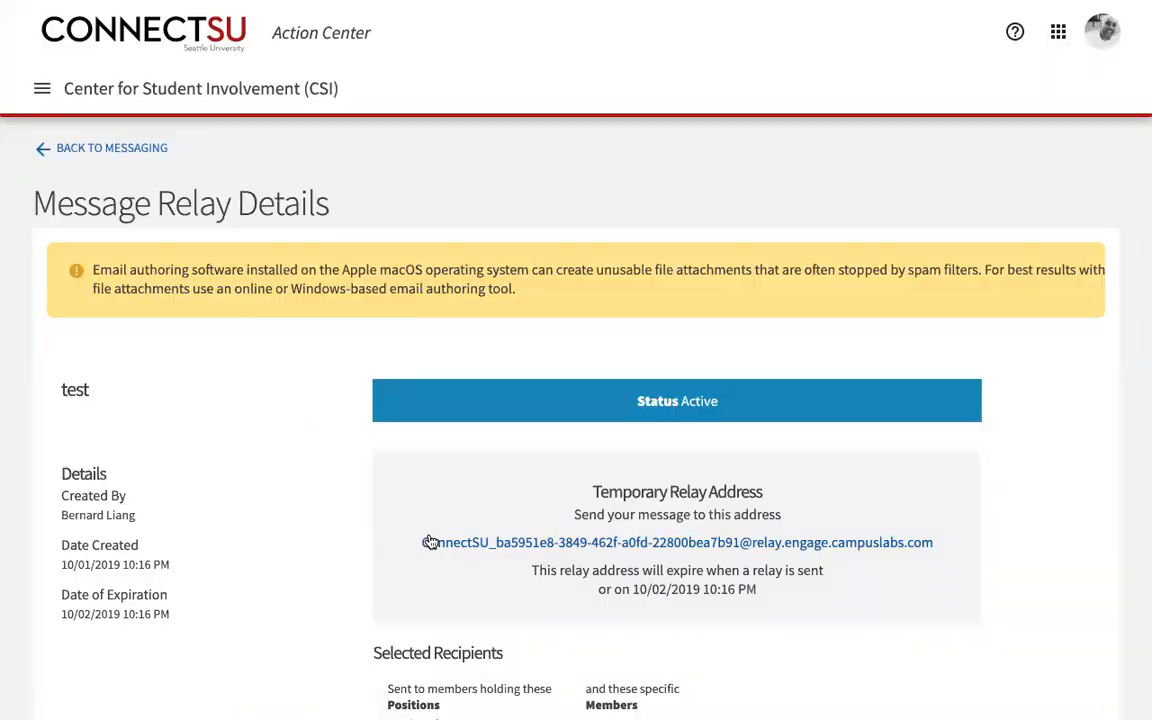
# Step: Select the test relay's temporary relay address, expiring 10/02/2019 at 10:16 PM
pyautogui.moveTo(951, 543); pyautogui.dragTo(419, 545)
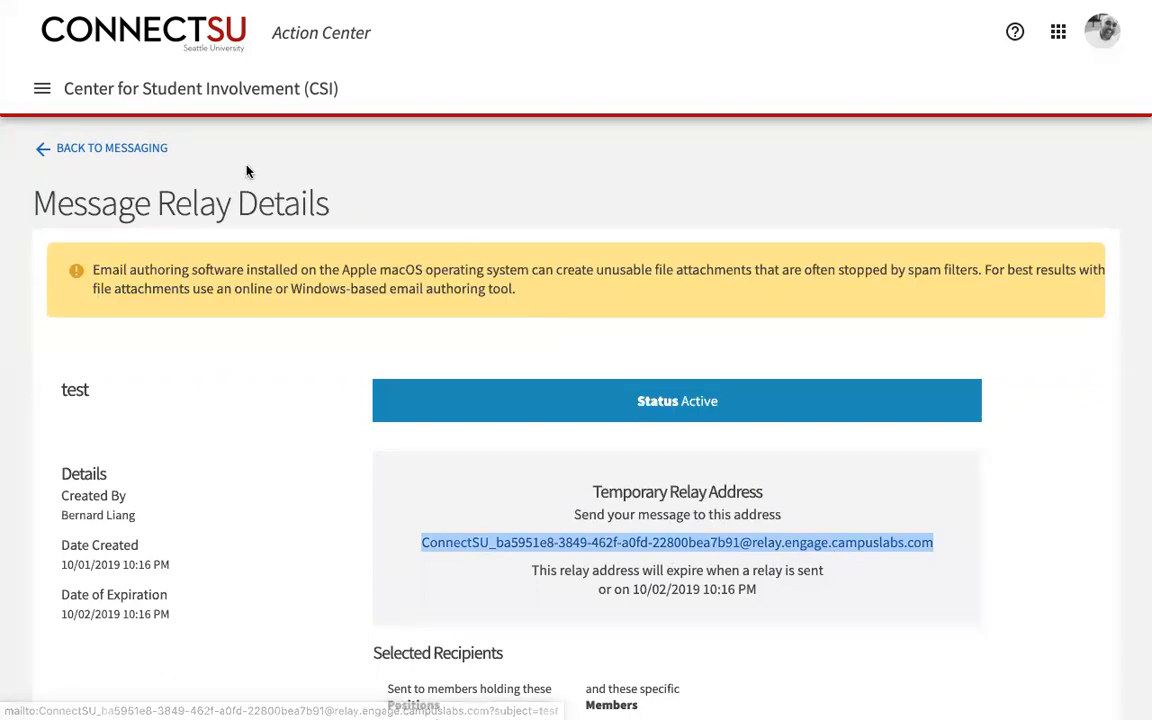
pyautogui.scroll(-1, 209, 468)
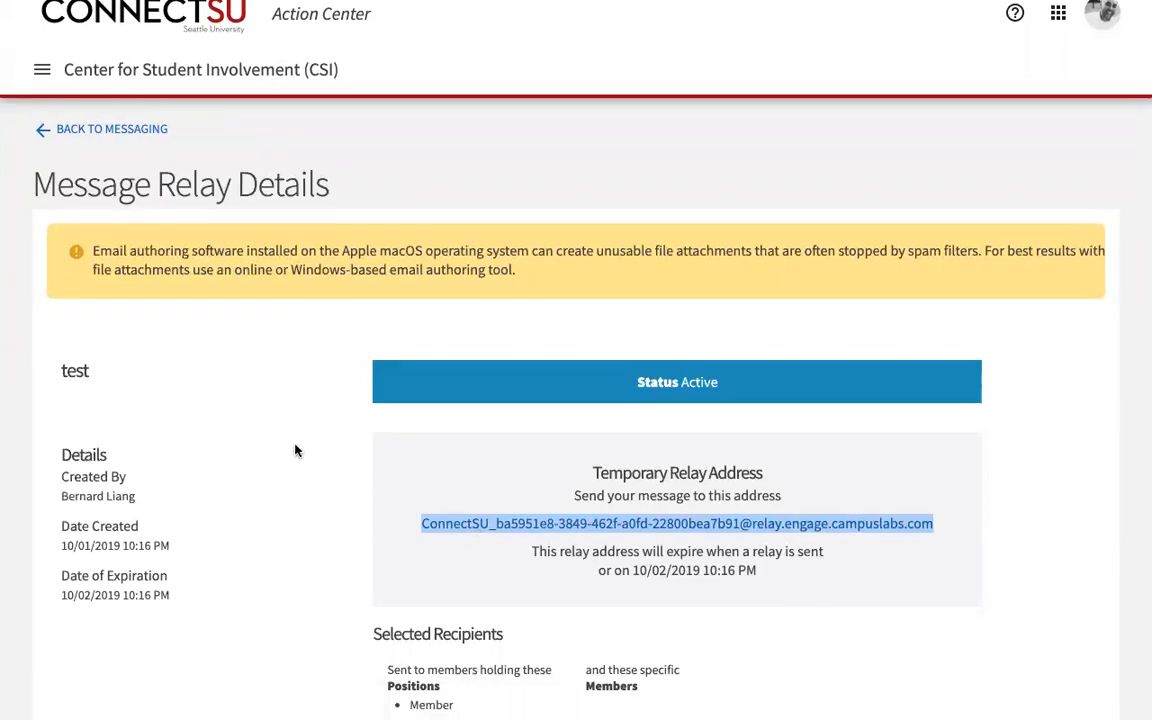
# Step: Go back through Messaging and the Roster to CSI's Manage Positions page
pyautogui.click(138, 133)
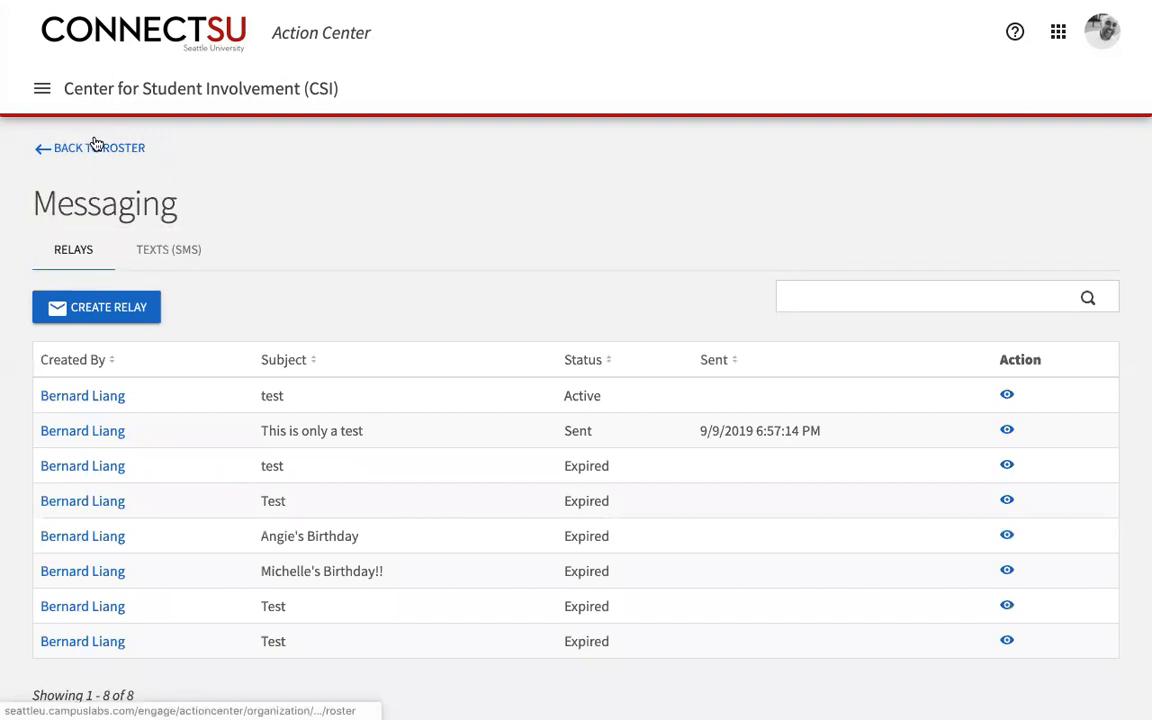
pyautogui.click(94, 148)
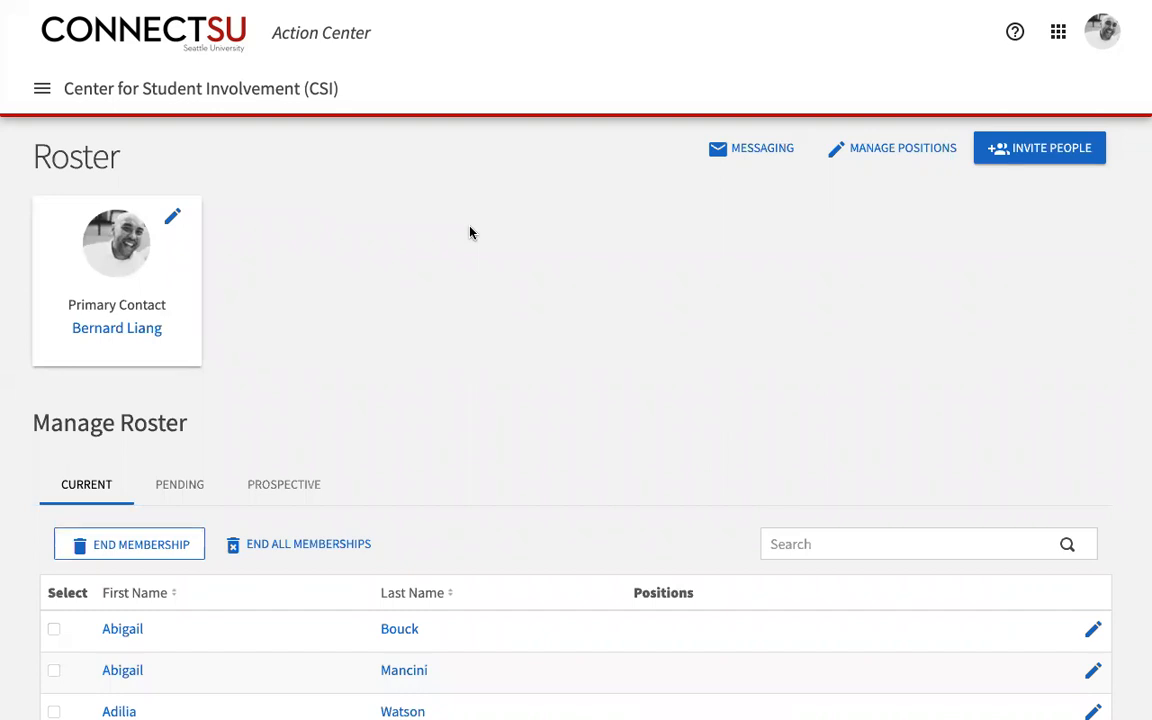
pyautogui.scroll(-1, 592, 314)
pyautogui.scroll(1, 592, 314)
pyautogui.click(910, 148)
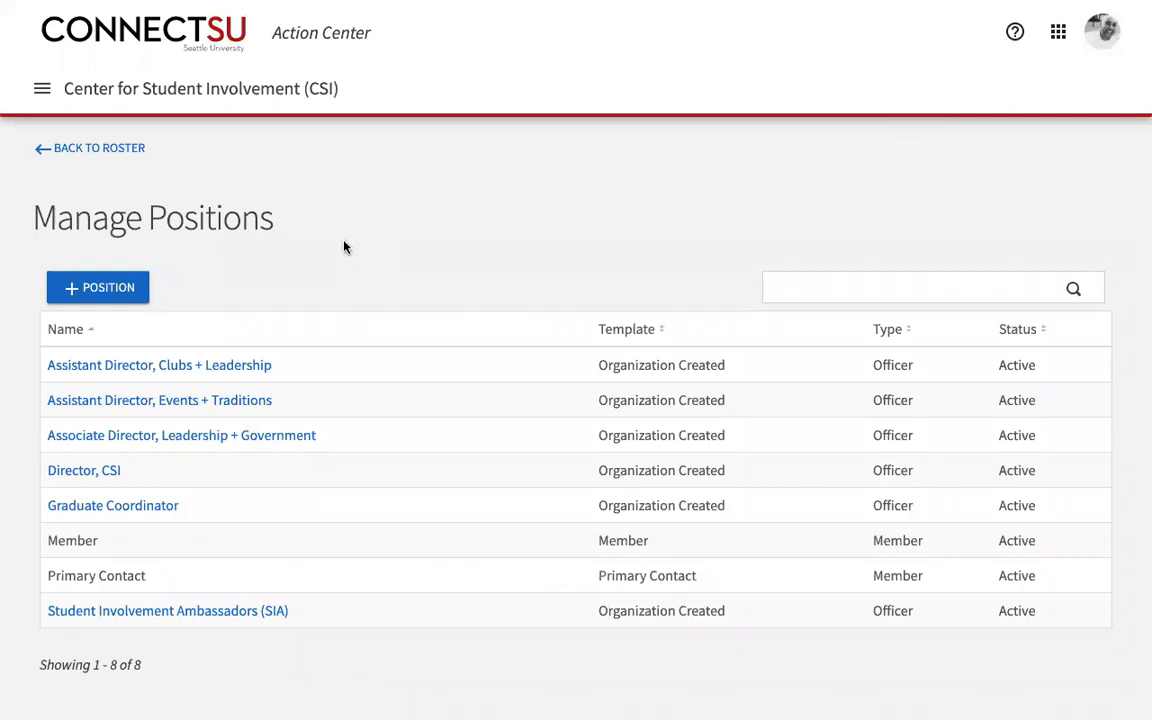
pyautogui.click(133, 289)
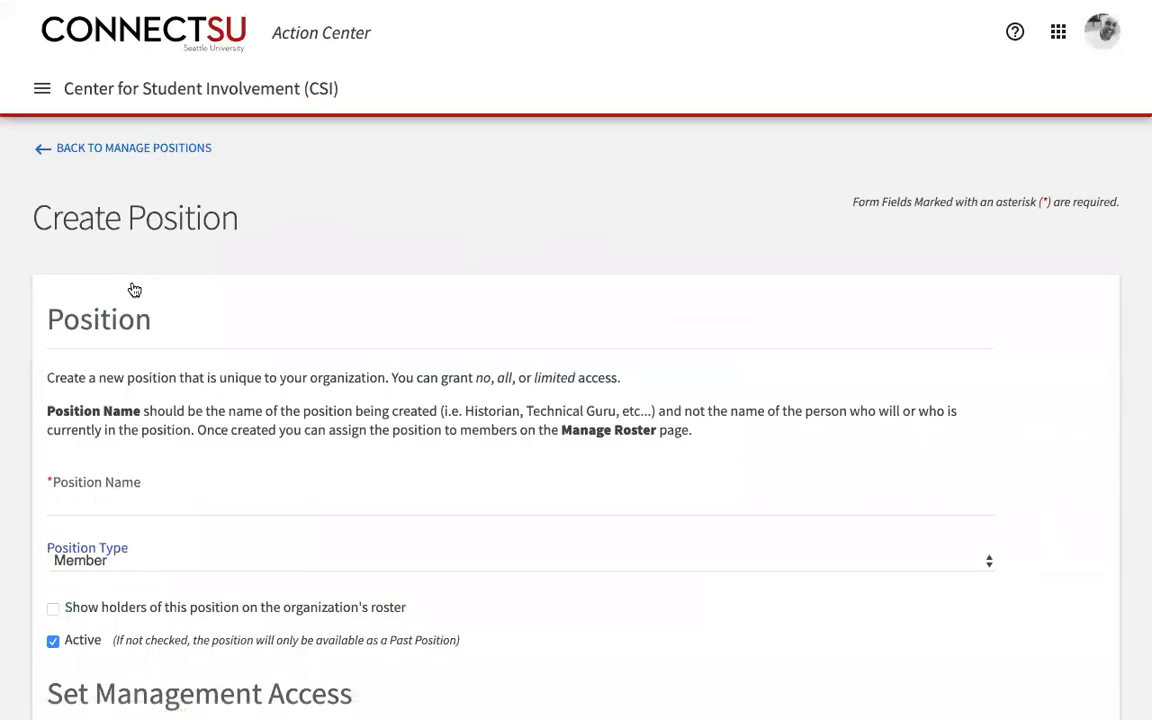
pyautogui.click(141, 505)
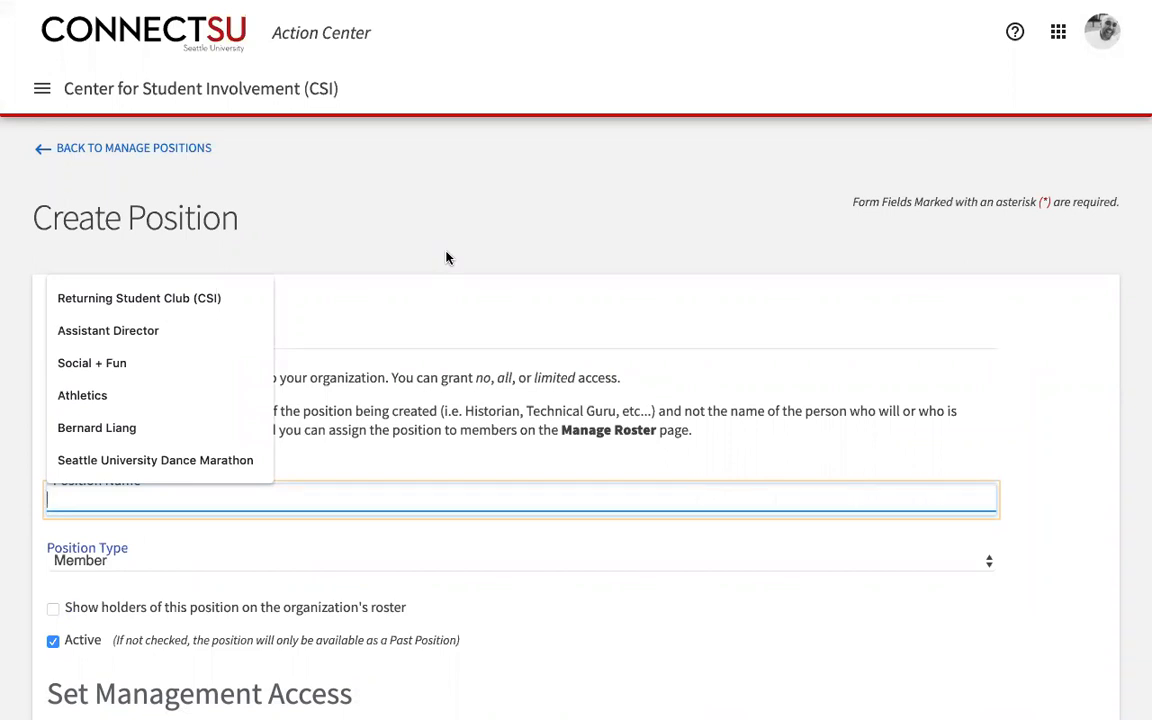
pyautogui.write('Head of Ct')
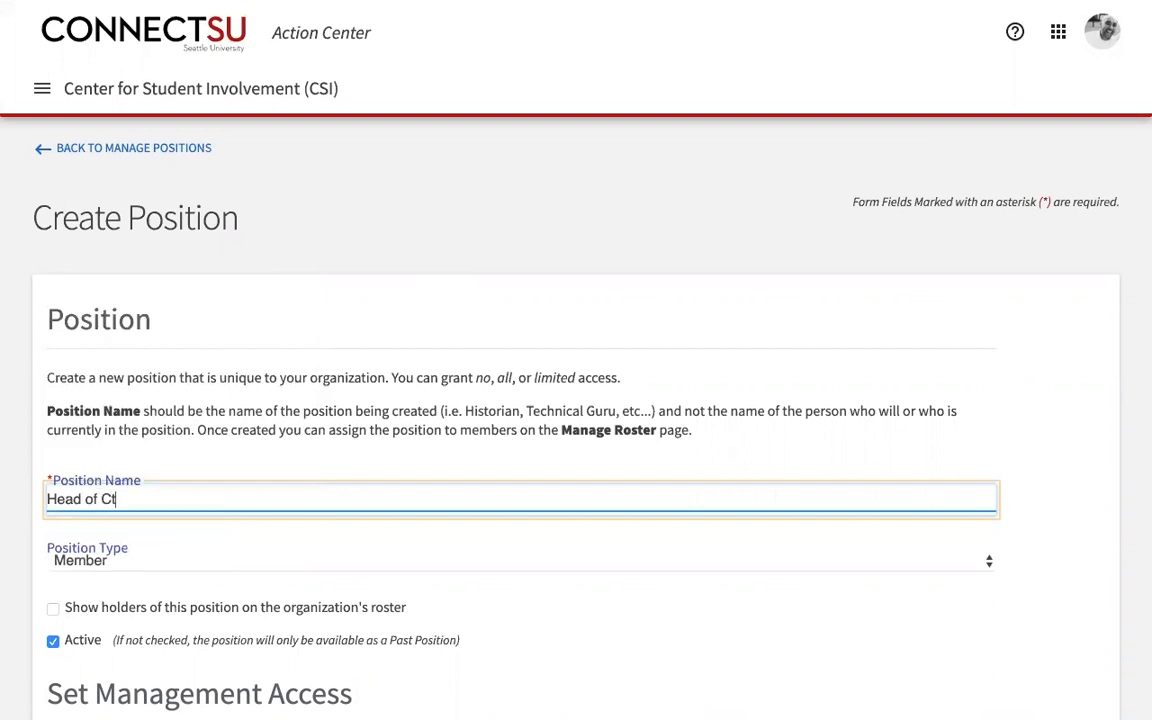
pyautogui.press('BackSpace')
pyautogui.write('at Herding')
pyautogui.scroll(-2, 471, 273)
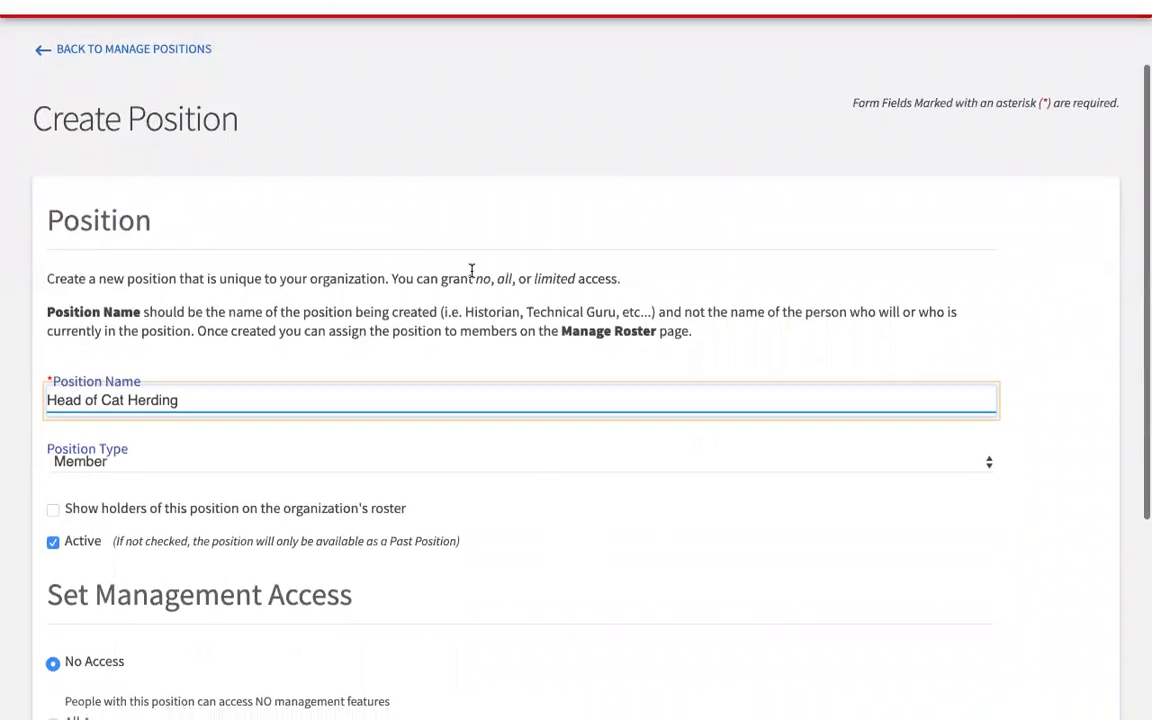
pyautogui.click(424, 463)
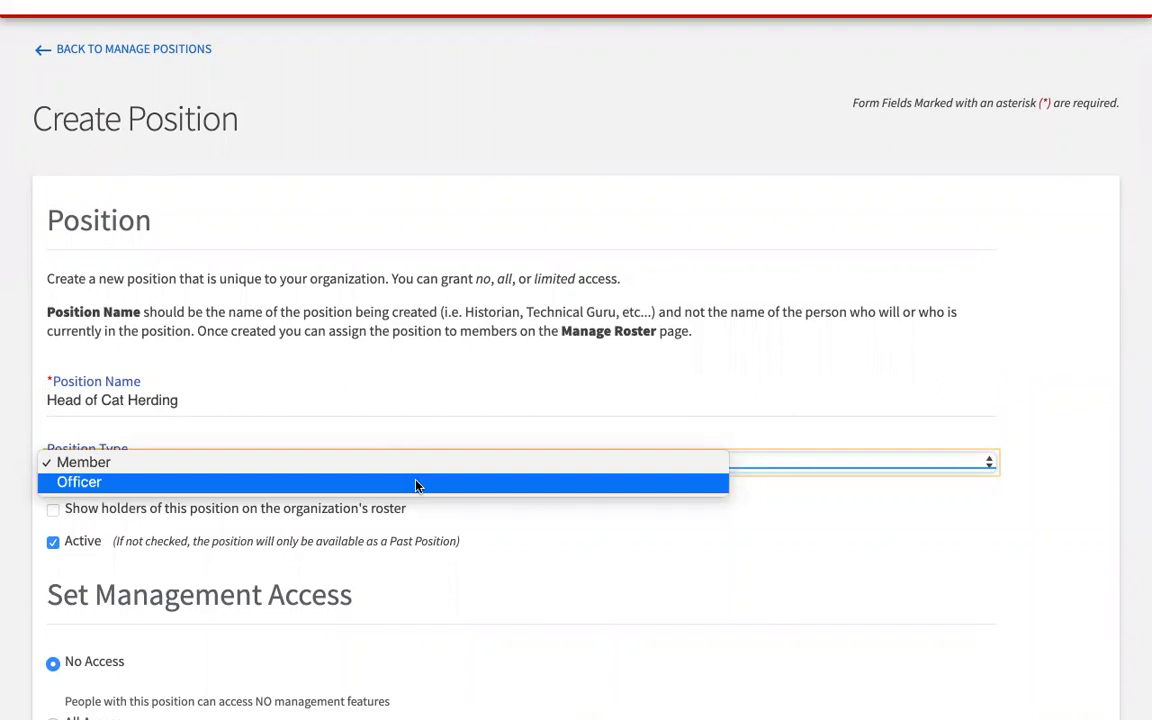
pyautogui.click(417, 484)
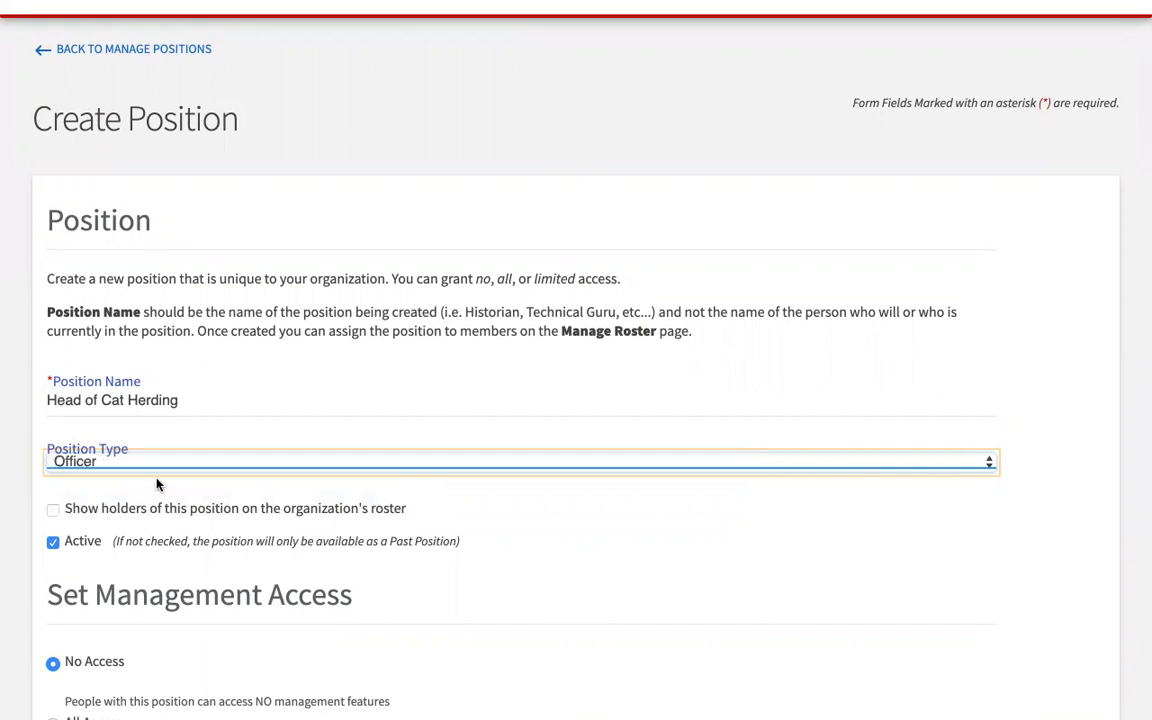
pyautogui.click(86, 465)
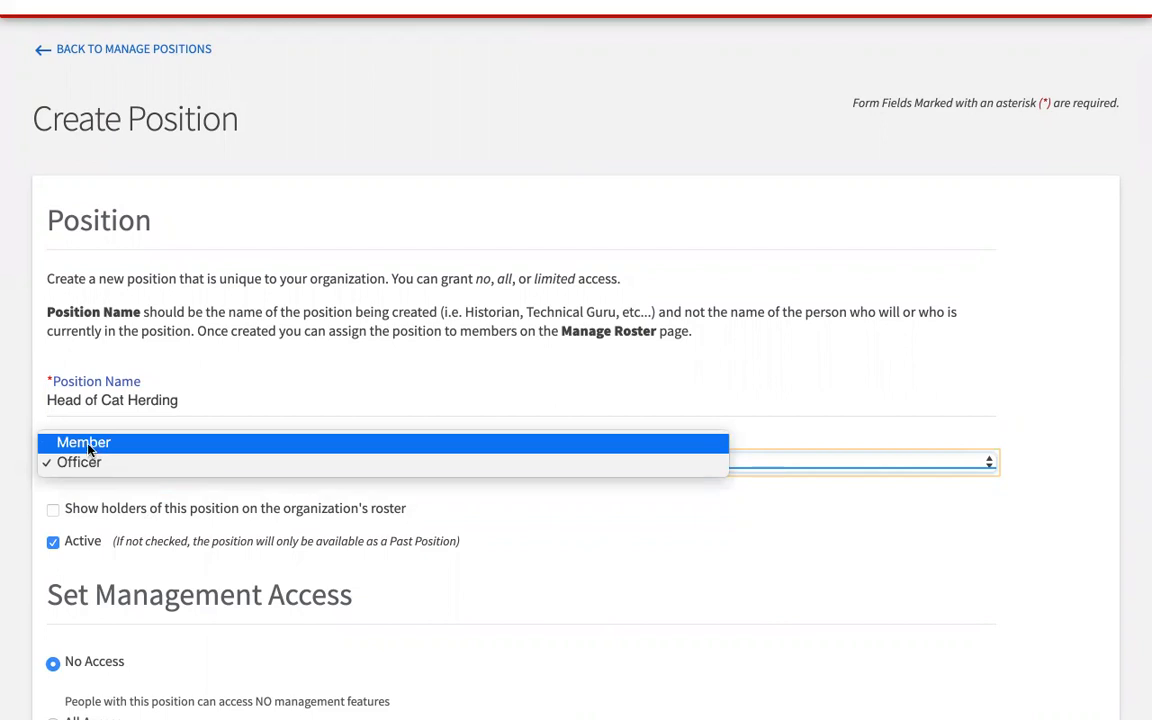
pyautogui.click(88, 446)
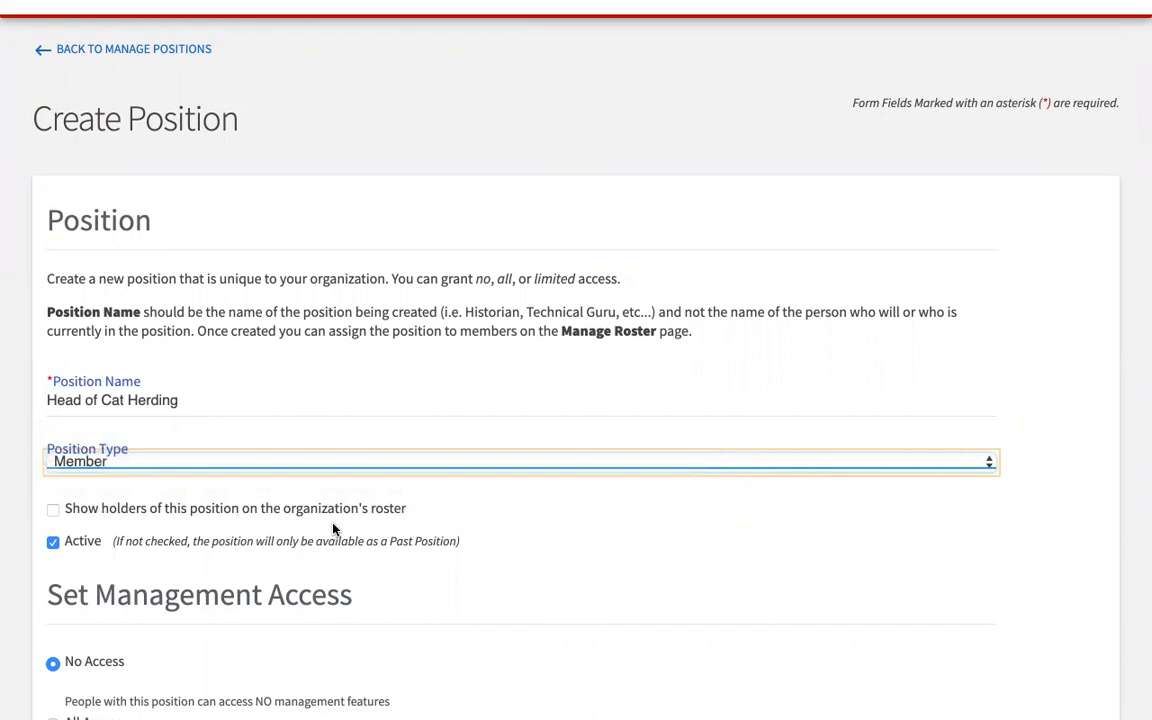
pyautogui.scroll(-2, 339, 527)
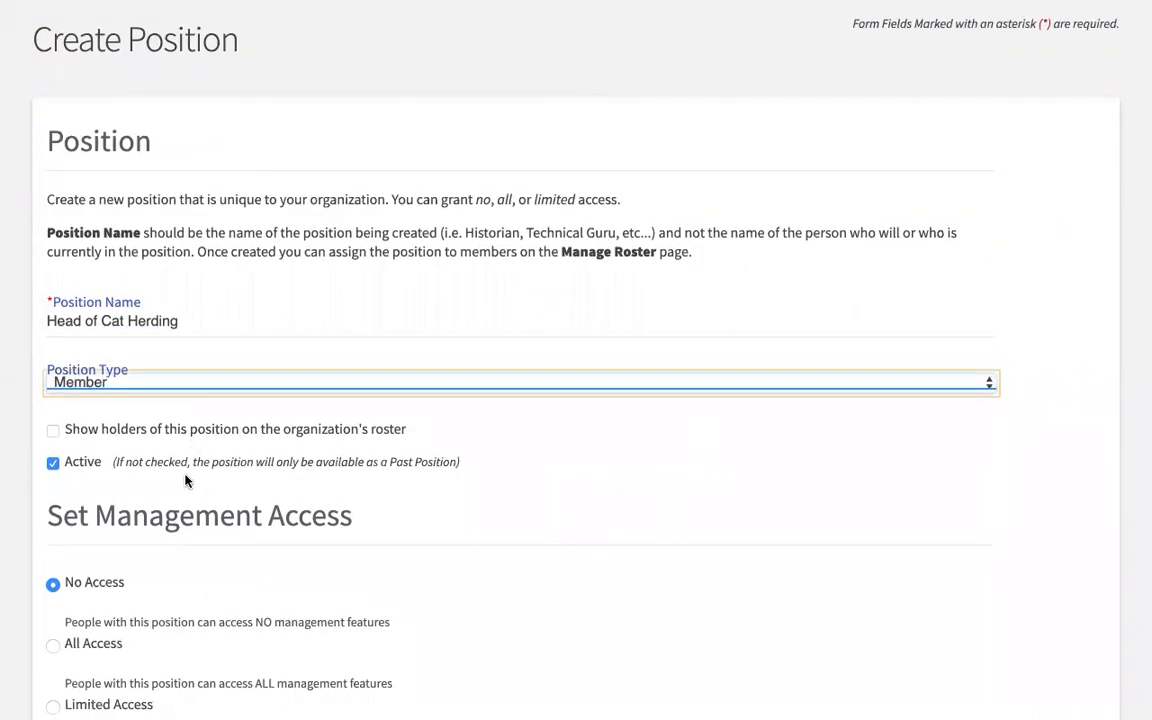
pyautogui.scroll(-2, 185, 481)
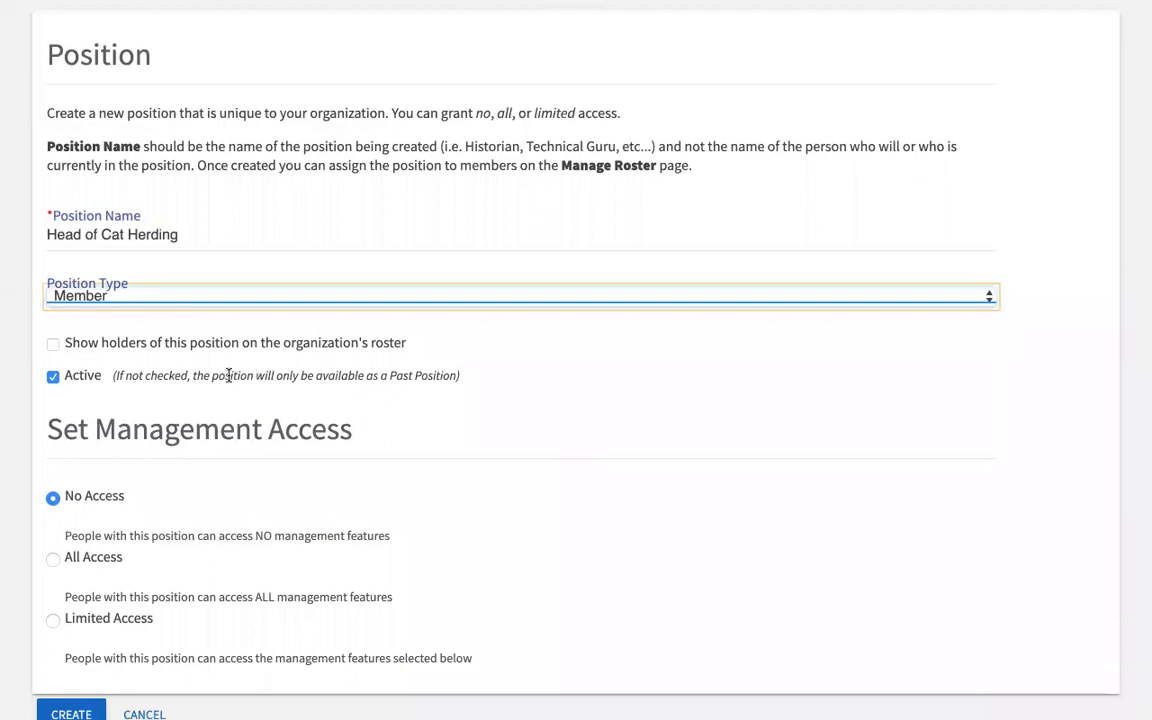
pyautogui.scroll(-1, 228, 375)
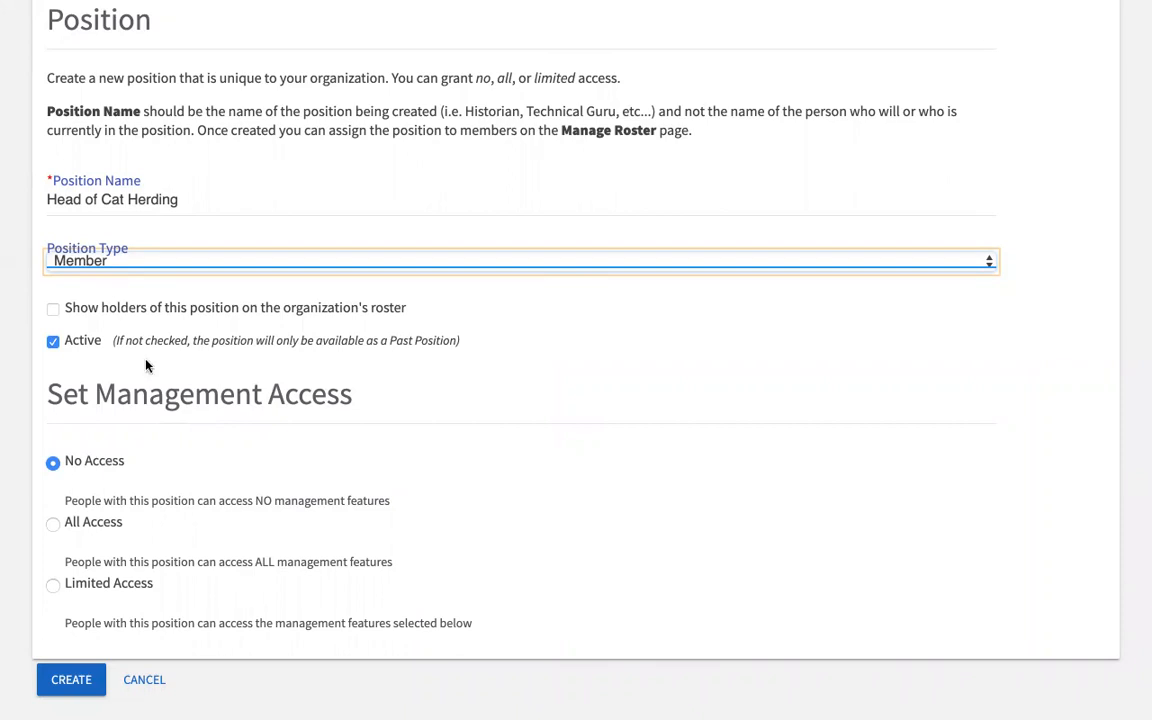
pyautogui.scroll(-2, 146, 366)
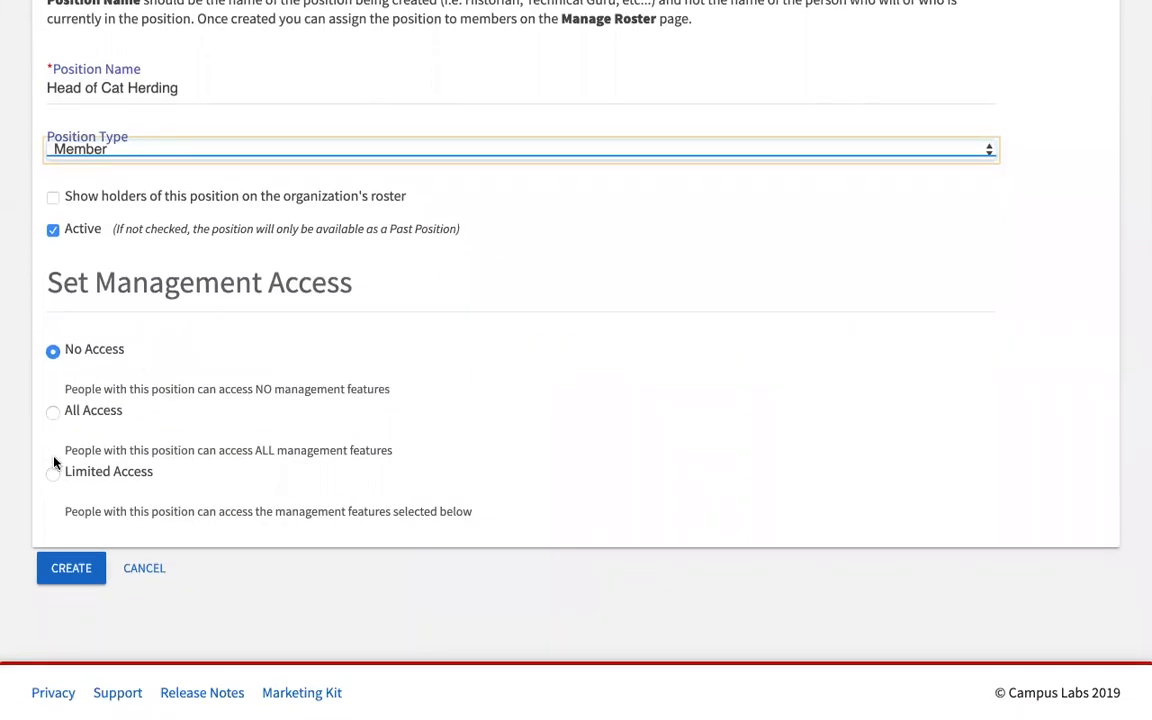
pyautogui.click(53, 412)
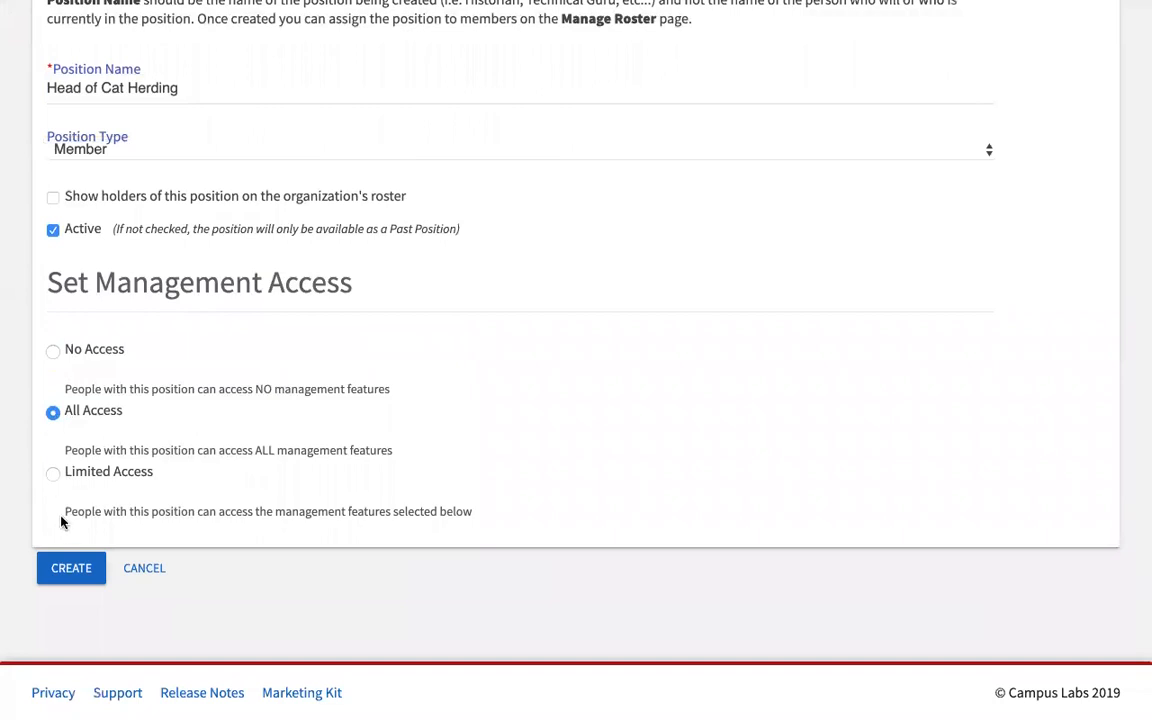
pyautogui.click(53, 476)
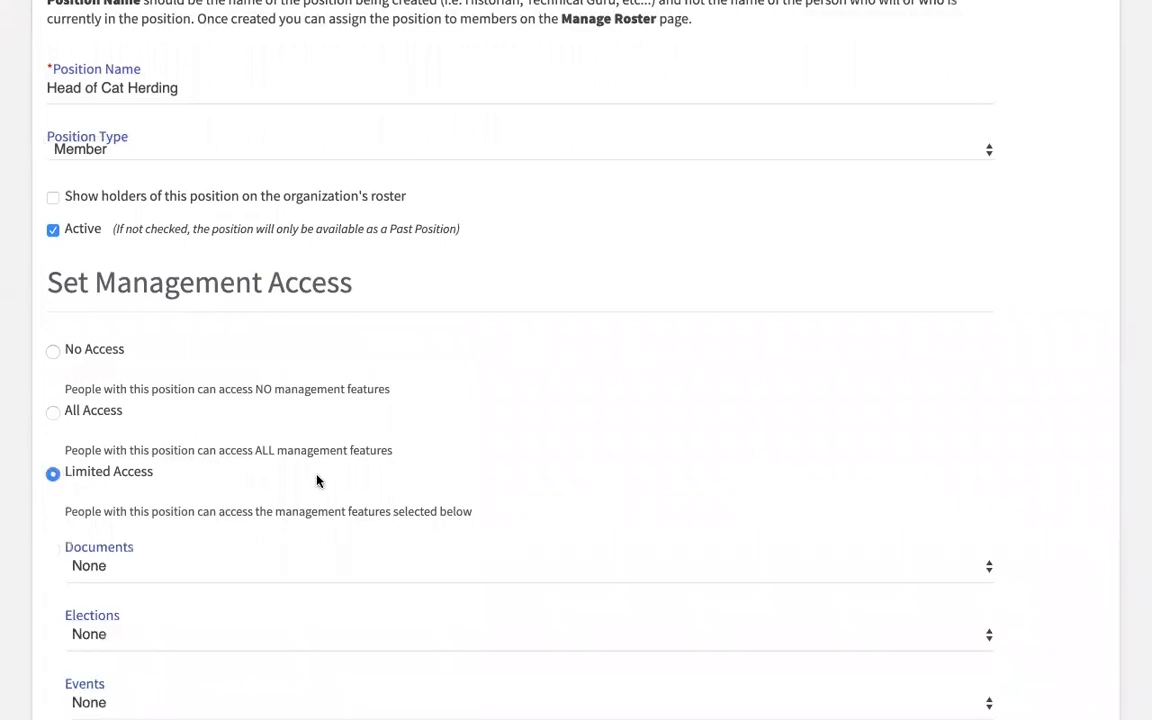
pyautogui.scroll(-2, 316, 482)
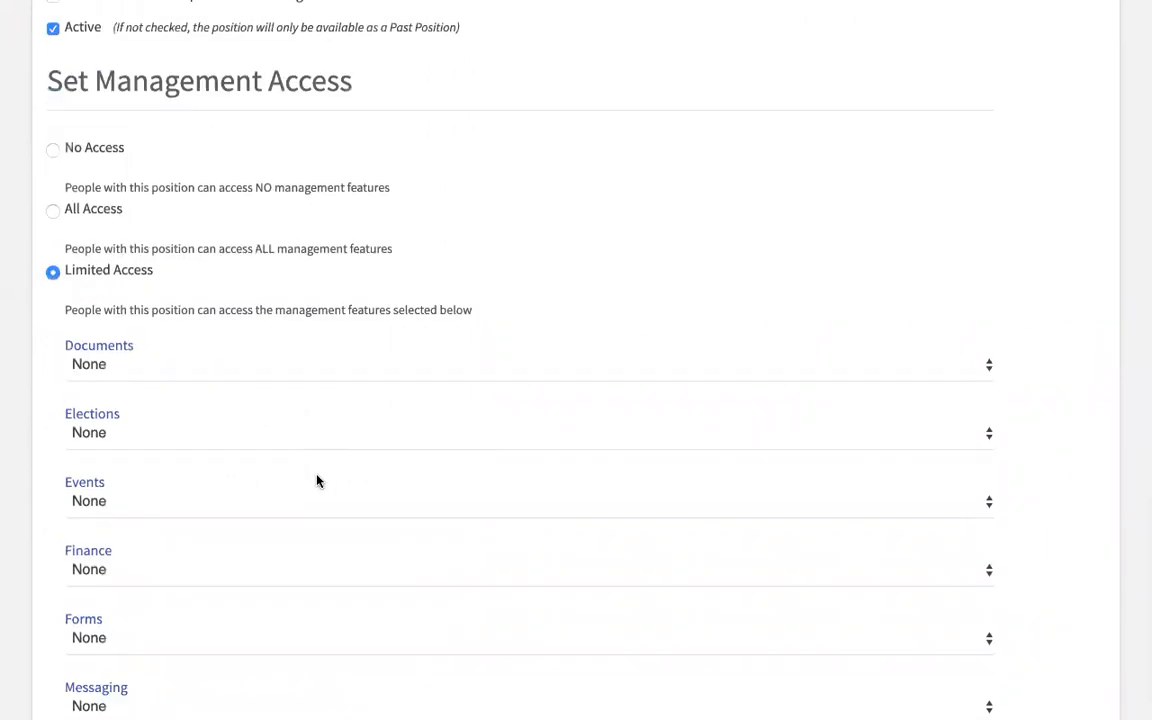
pyautogui.scroll(-1, 316, 482)
pyautogui.scroll(-1, 317, 479)
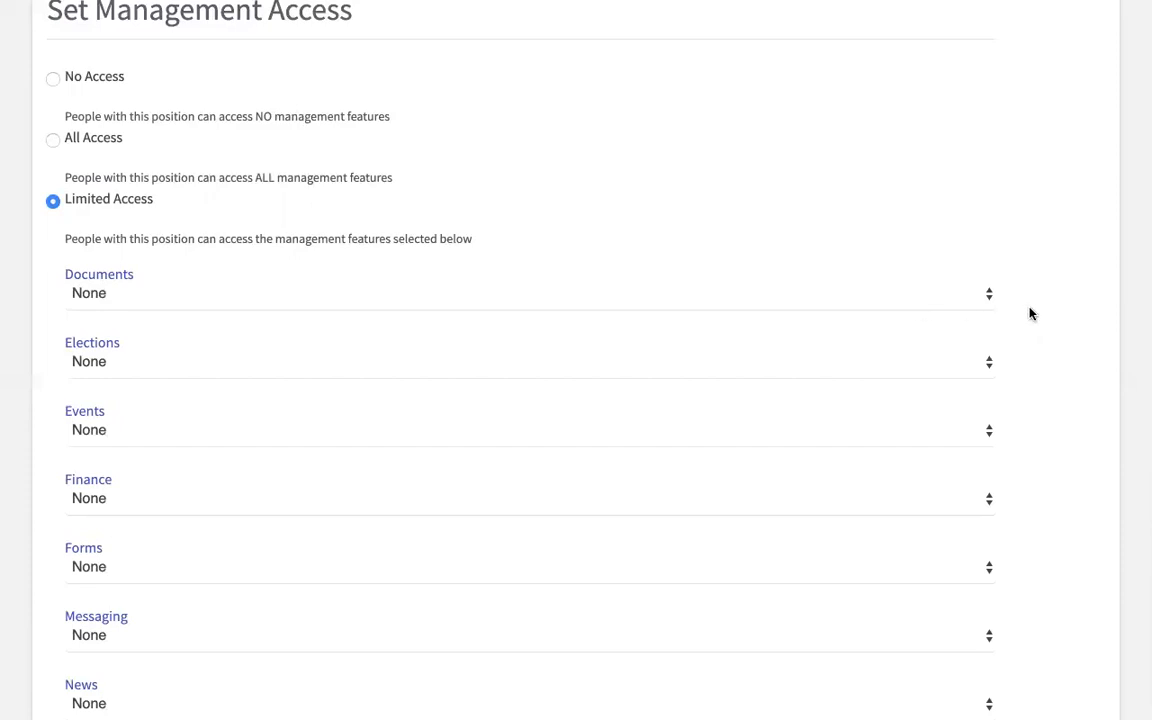
pyautogui.scroll(-3, 1029, 312)
pyautogui.scroll(-4, 1029, 313)
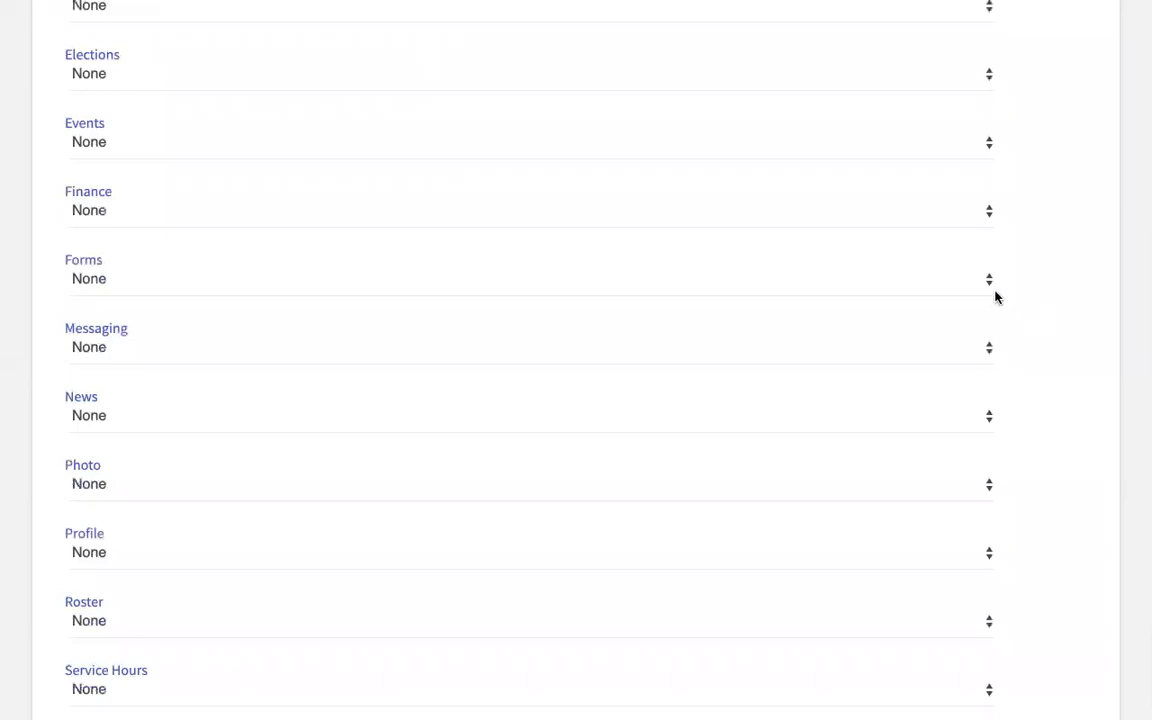
pyautogui.scroll(6, 970, 335)
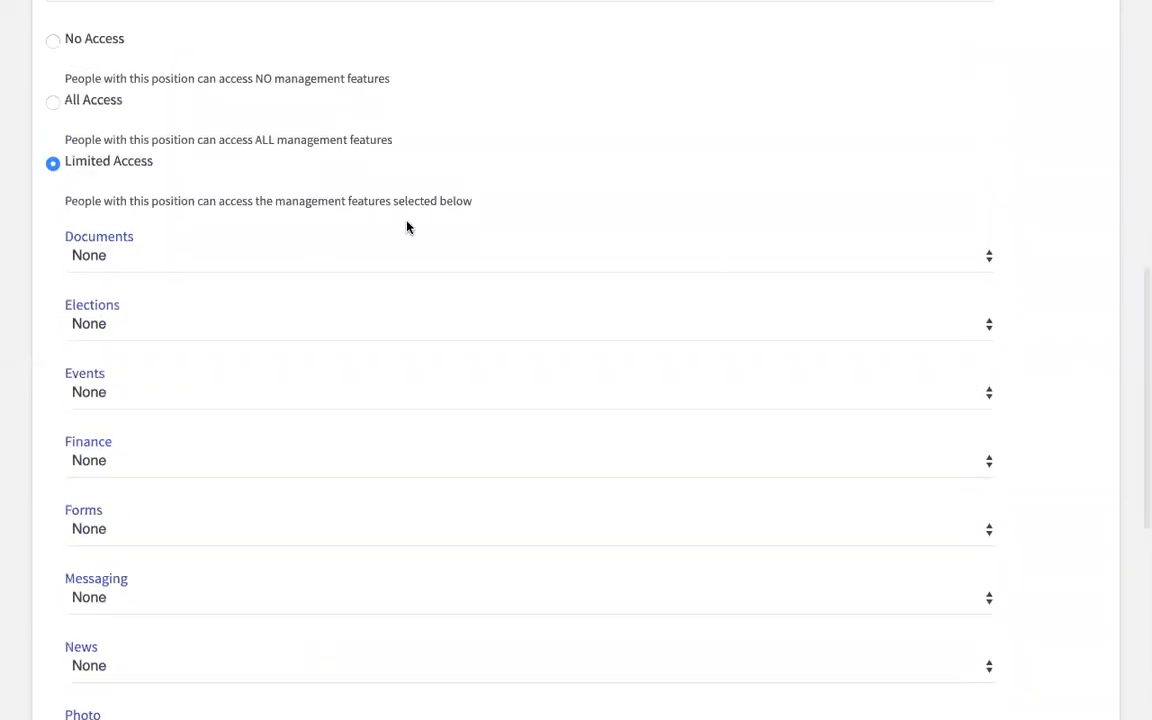
pyautogui.scroll(4, 406, 226)
pyautogui.click(54, 208)
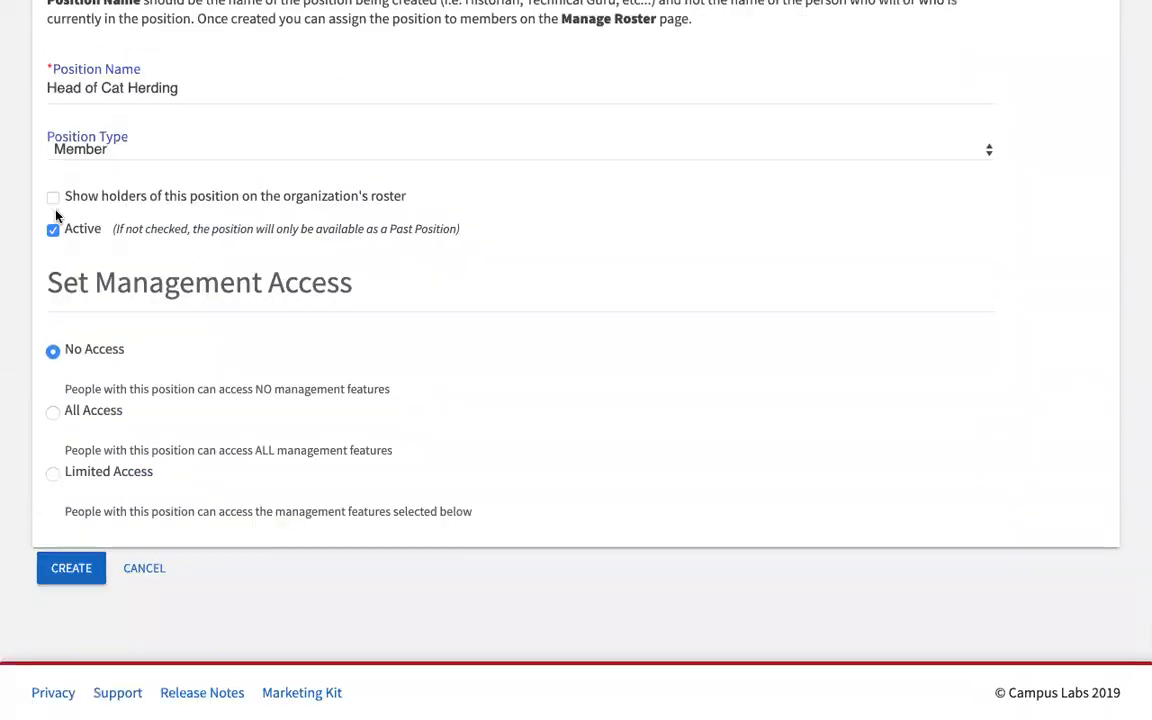
pyautogui.scroll(1, 196, 274)
pyautogui.scroll(2, 196, 274)
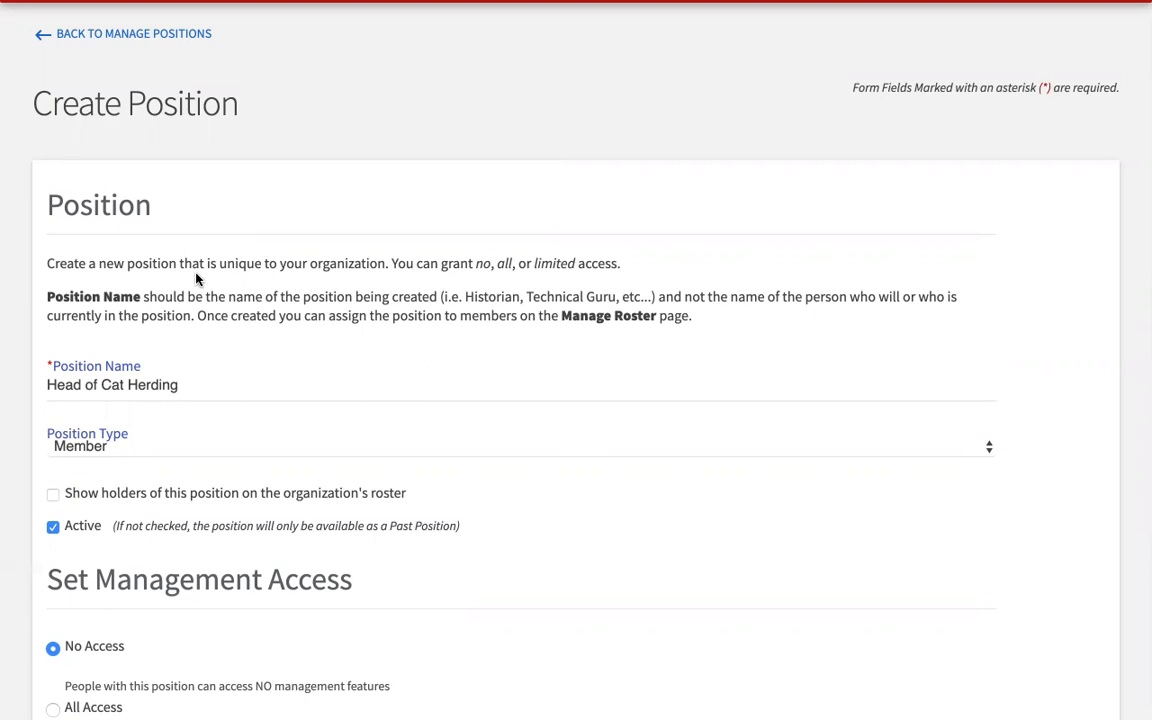
# Step: Leave the unsaved position form, return to the CSI Roster and start Invite People
pyautogui.click(143, 39)
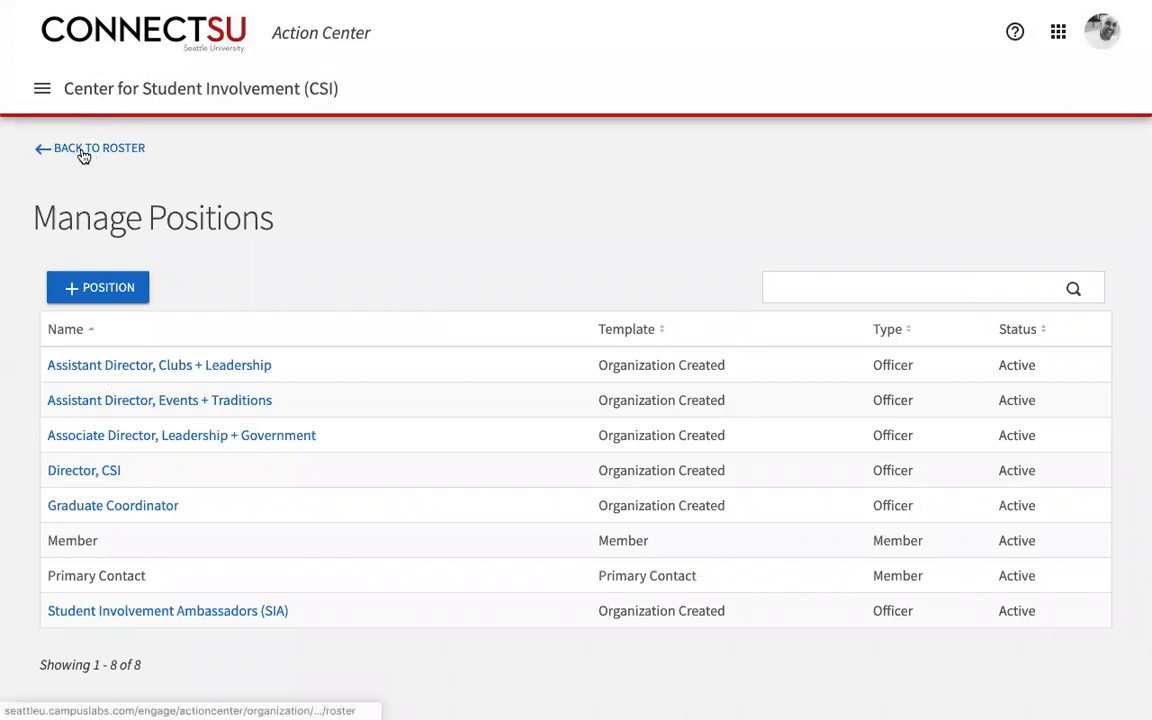
pyautogui.click(84, 151)
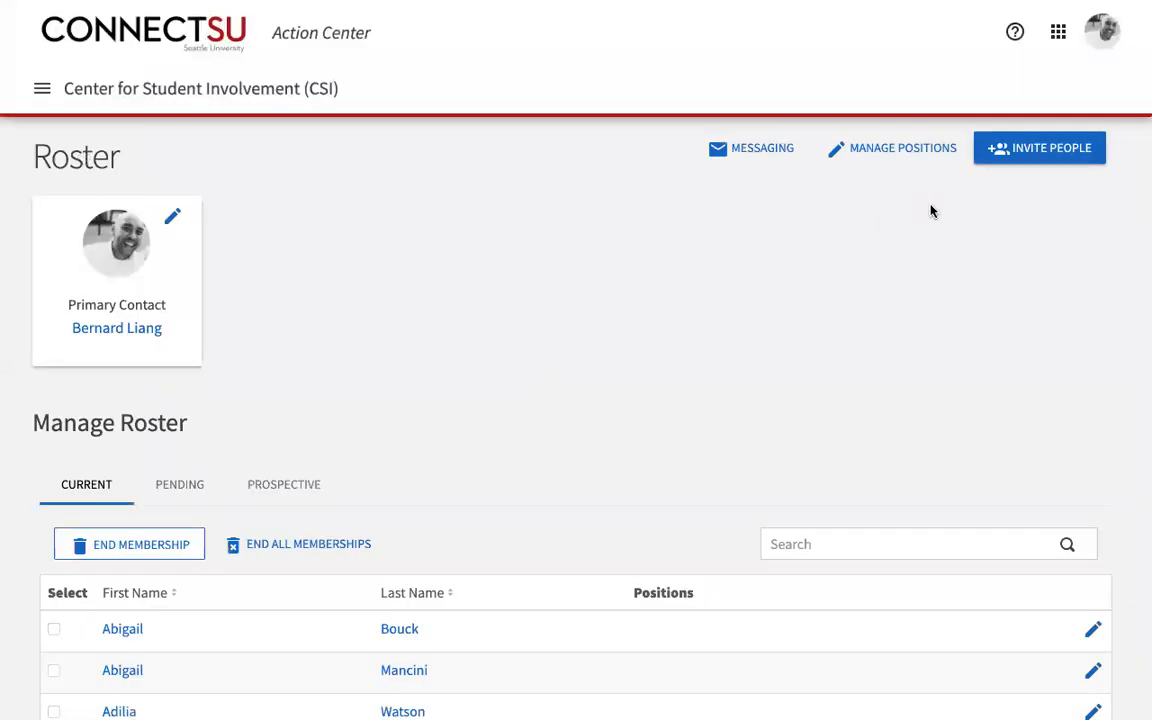
pyautogui.click(1062, 148)
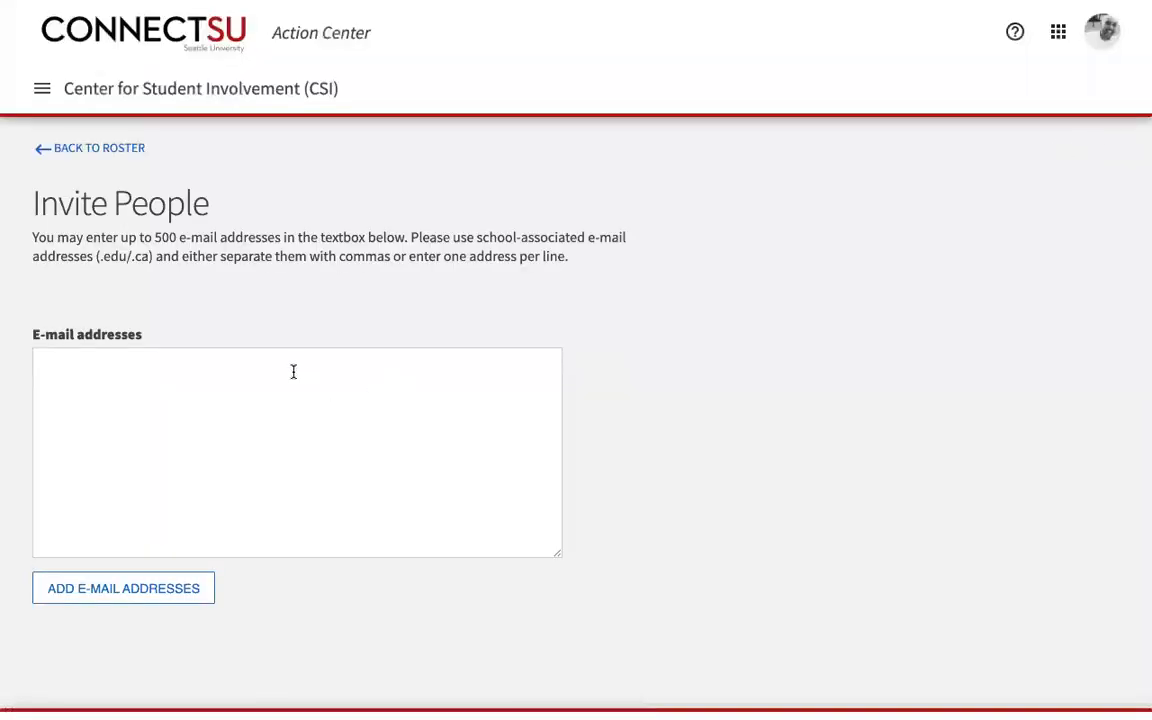
# Step: Add a school e-mail address as a Director, CSI invitee, then cancel without sending
pyautogui.click(293, 371)
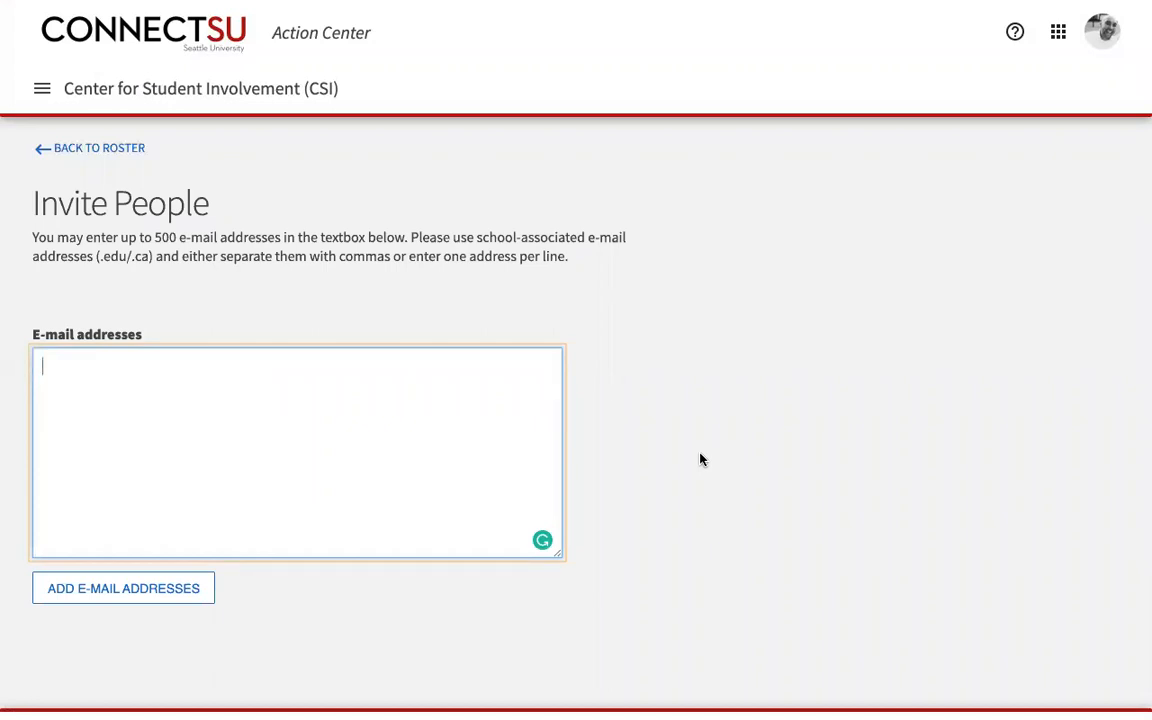
pyautogui.scroll(-1, 700, 459)
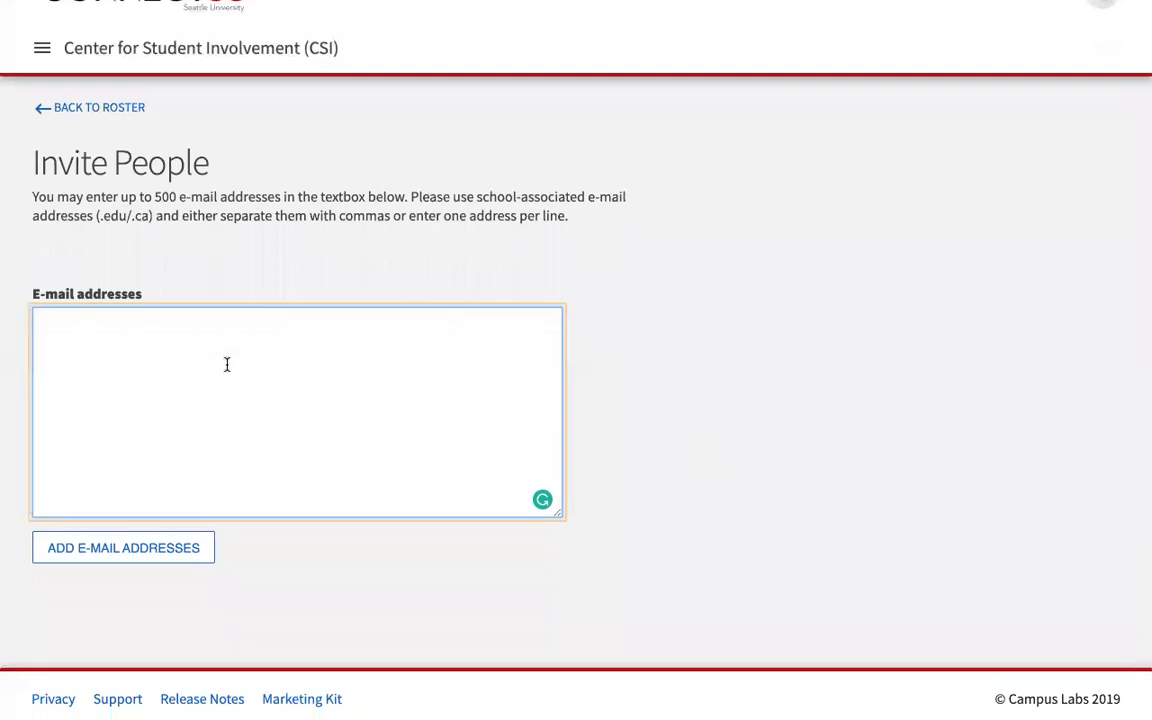
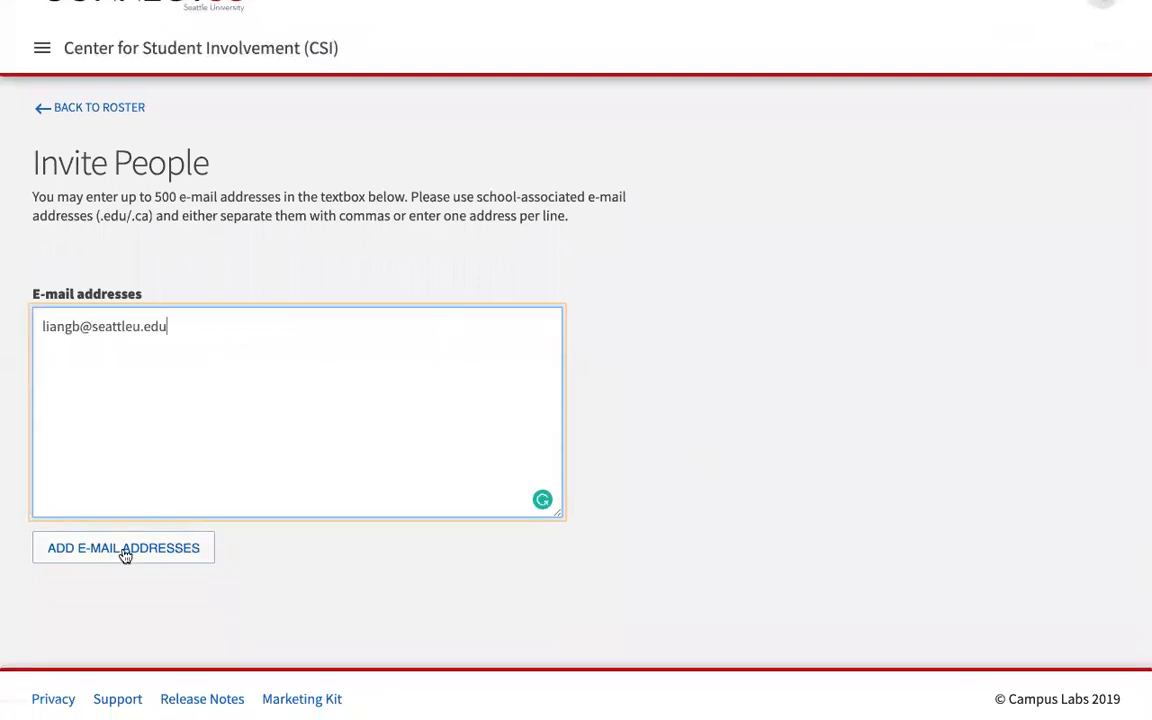
pyautogui.click(125, 552)
pyautogui.scroll(-4, 617, 453)
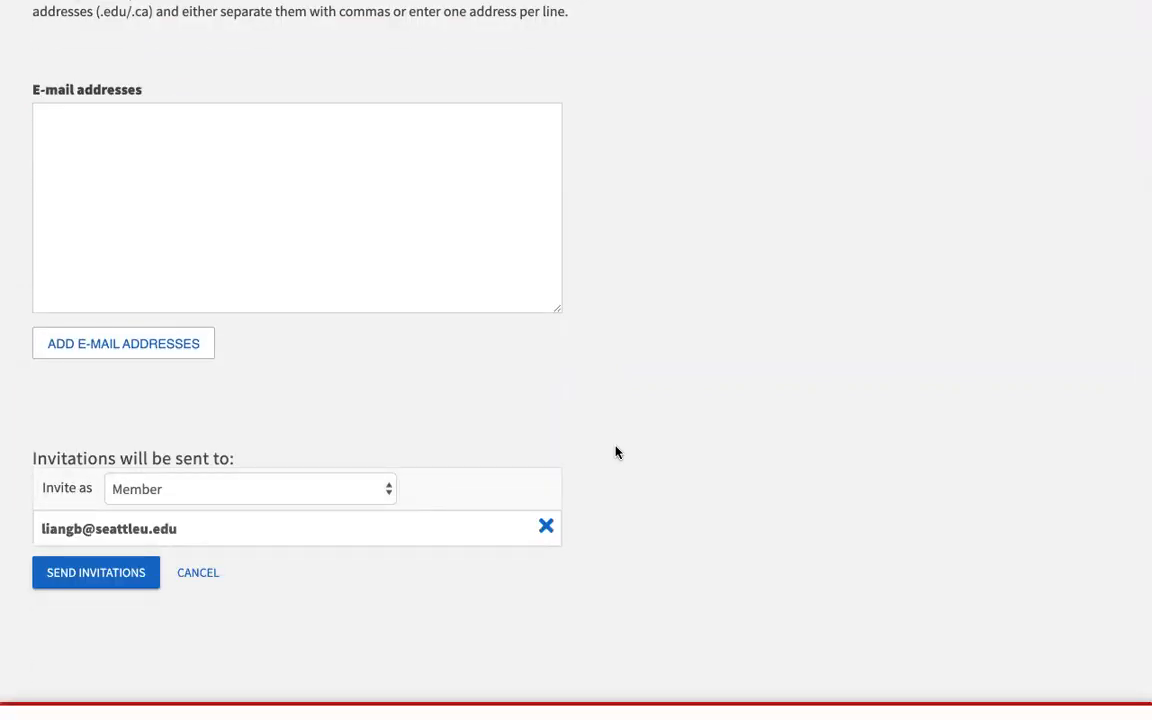
pyautogui.click(390, 489)
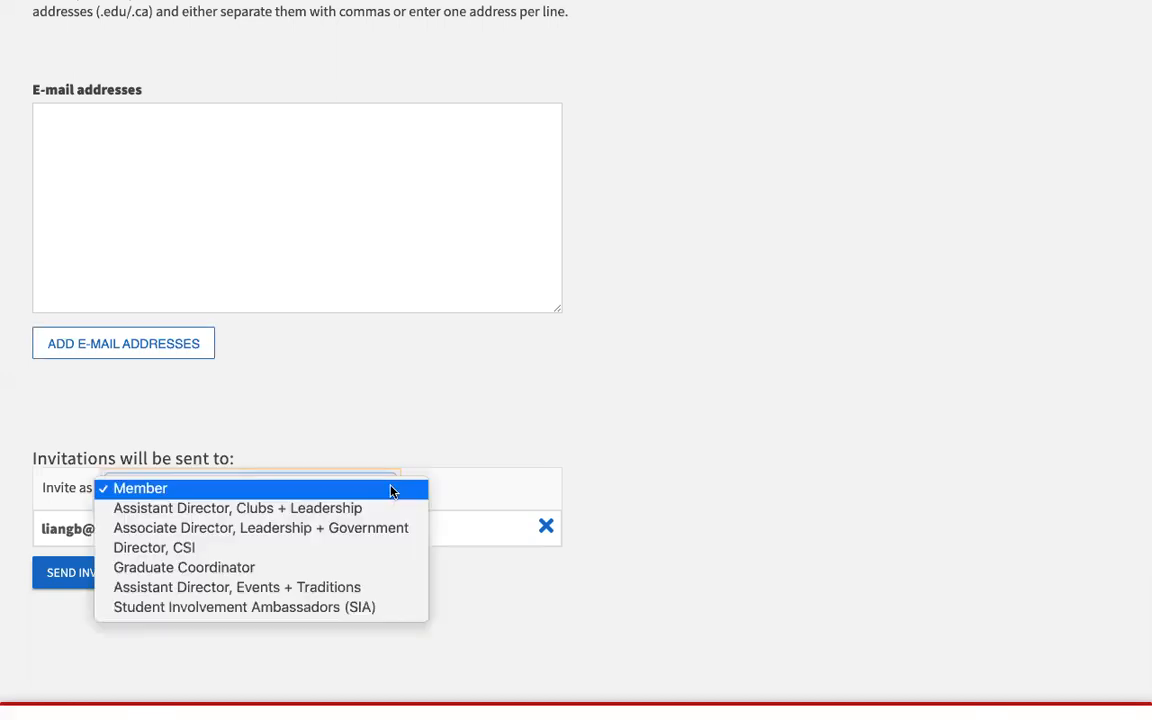
pyautogui.click(350, 552)
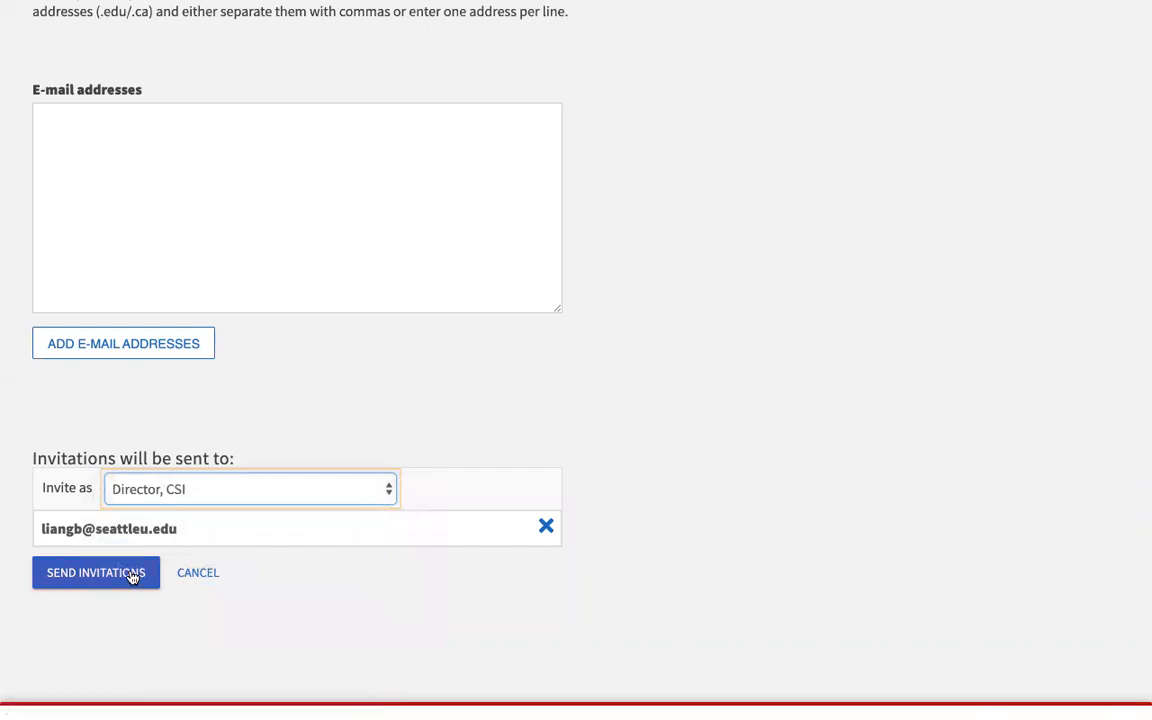
pyautogui.click(200, 575)
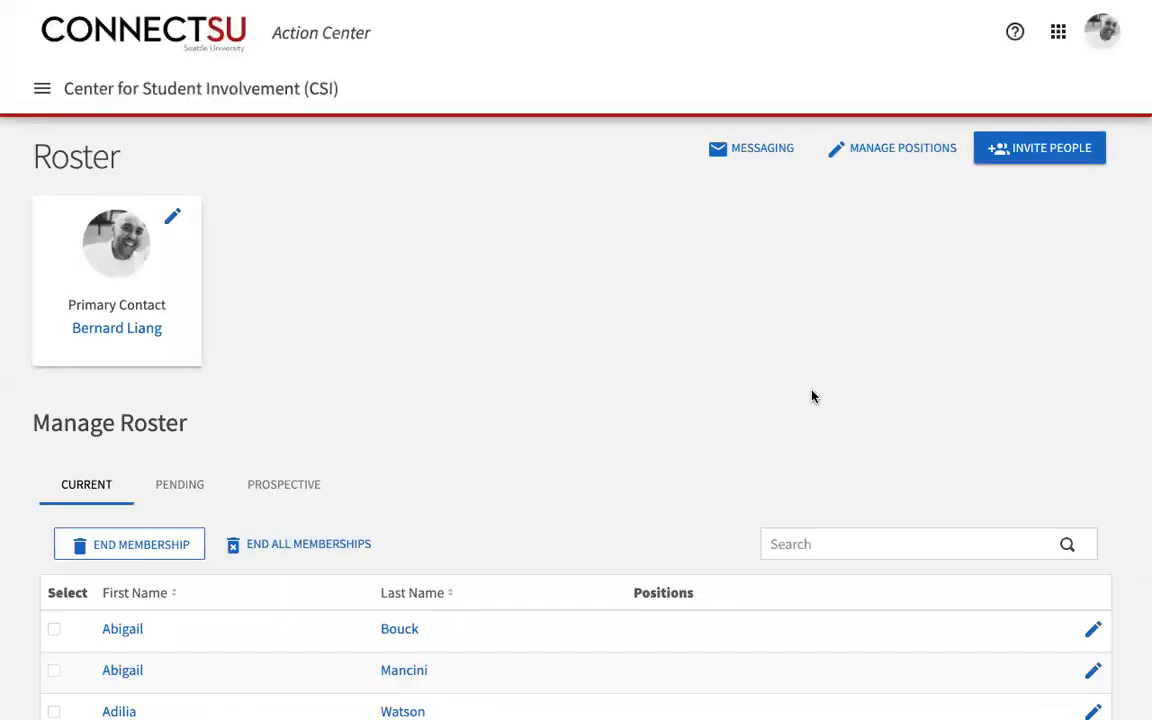
# Step: Review CSI's About This Organization form via the drawer, then reopen the navigation menu
pyautogui.click(44, 91)
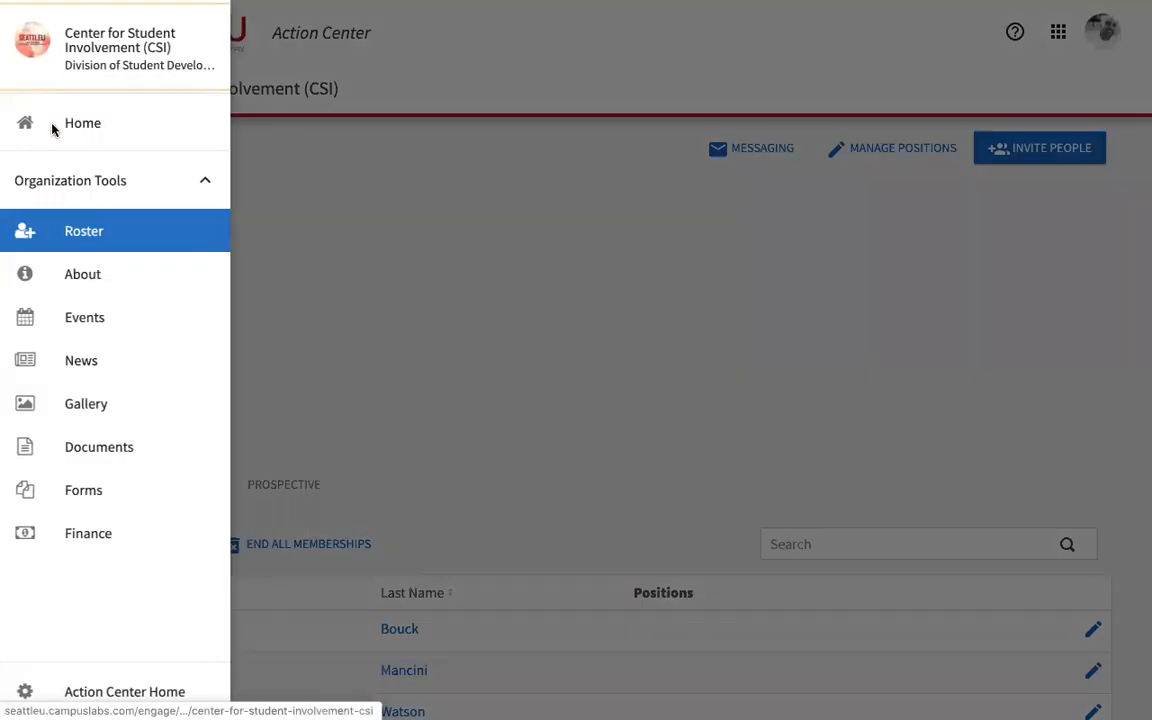
pyautogui.click(78, 288)
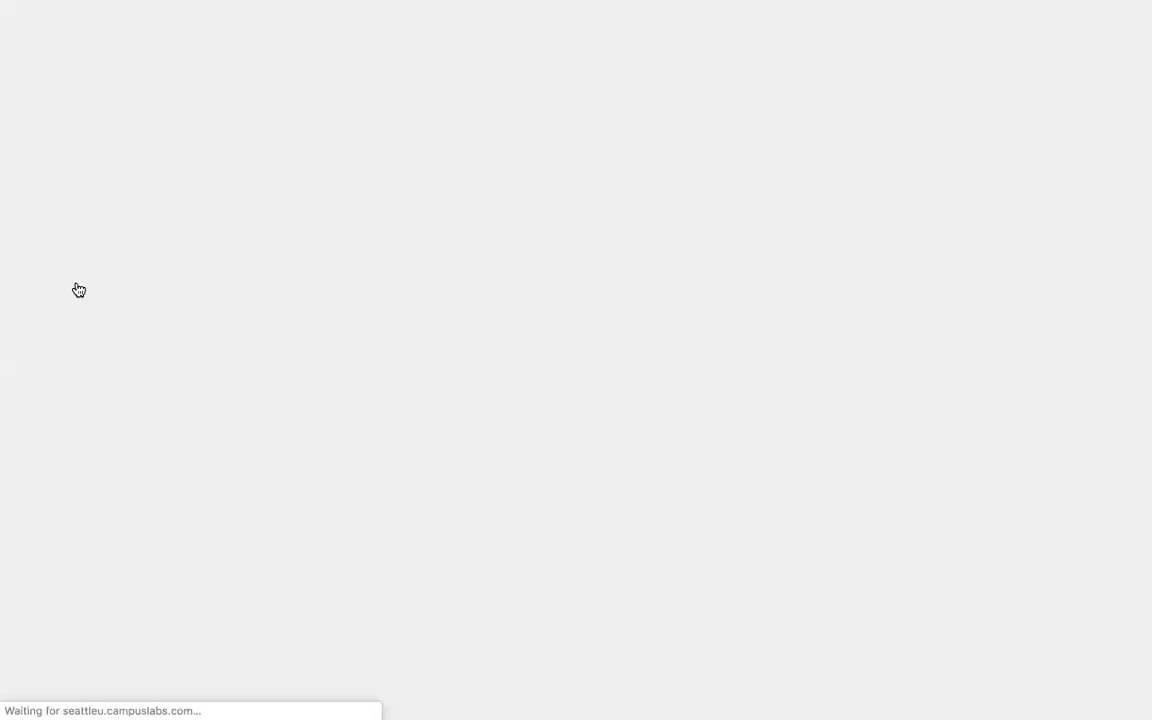
pyautogui.scroll(-3, 322, 430)
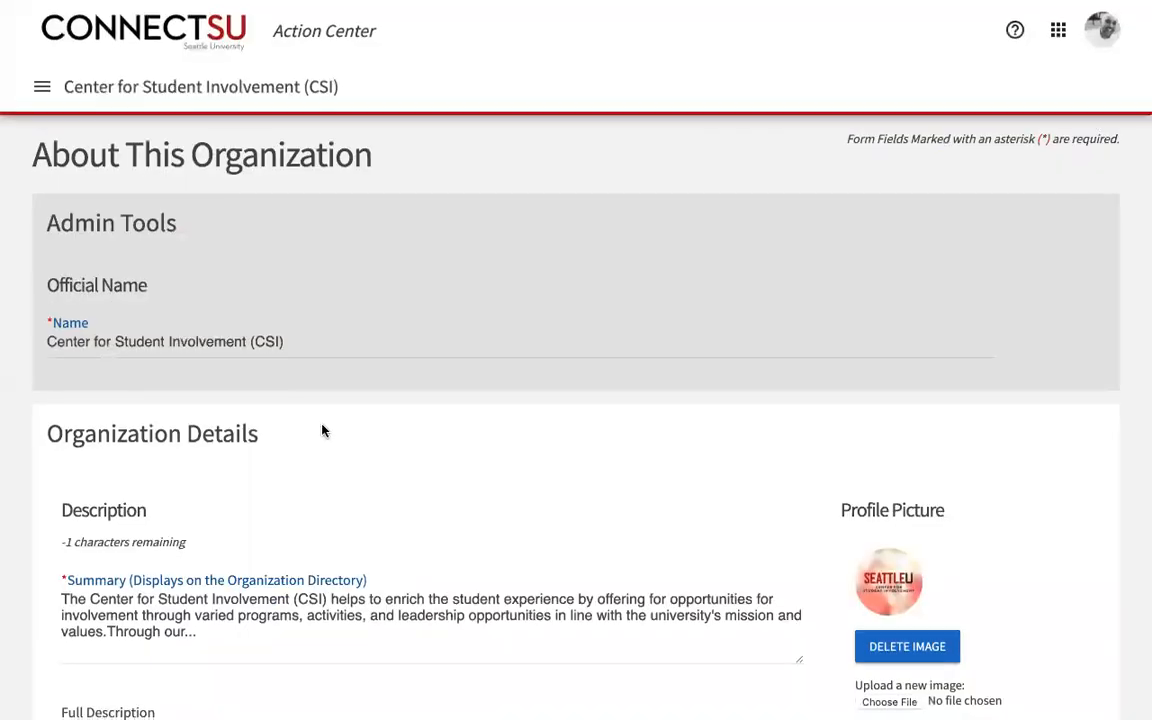
pyautogui.scroll(-2, 322, 430)
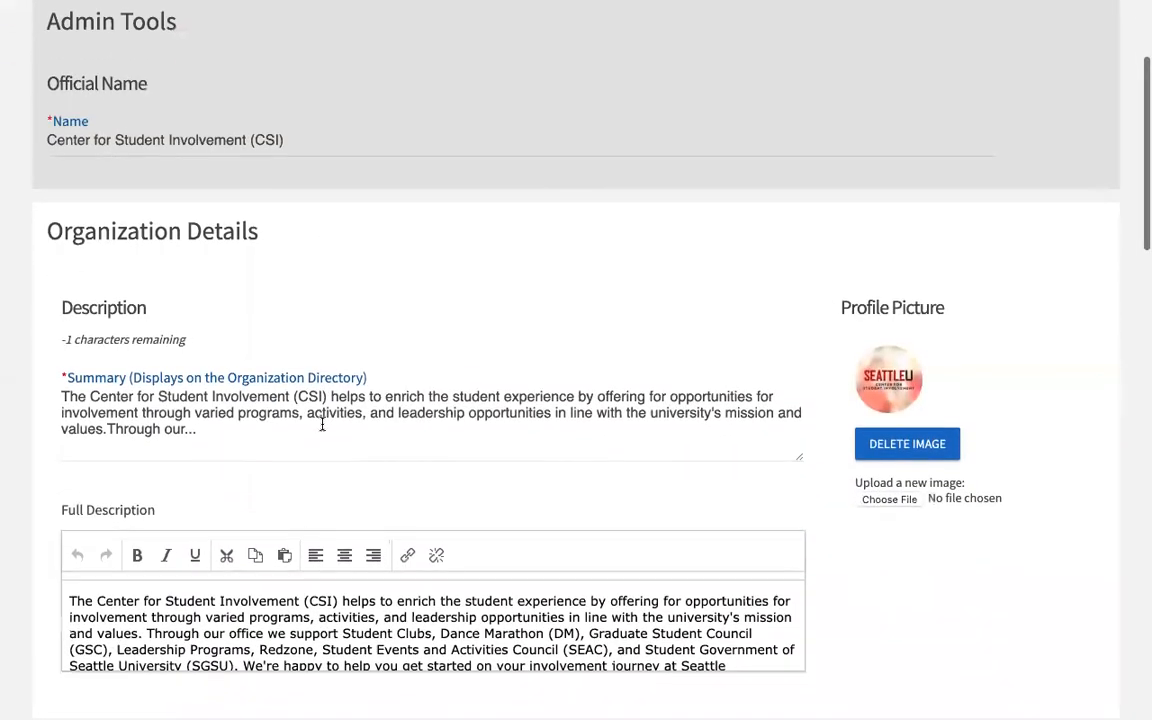
pyautogui.scroll(-3, 856, 283)
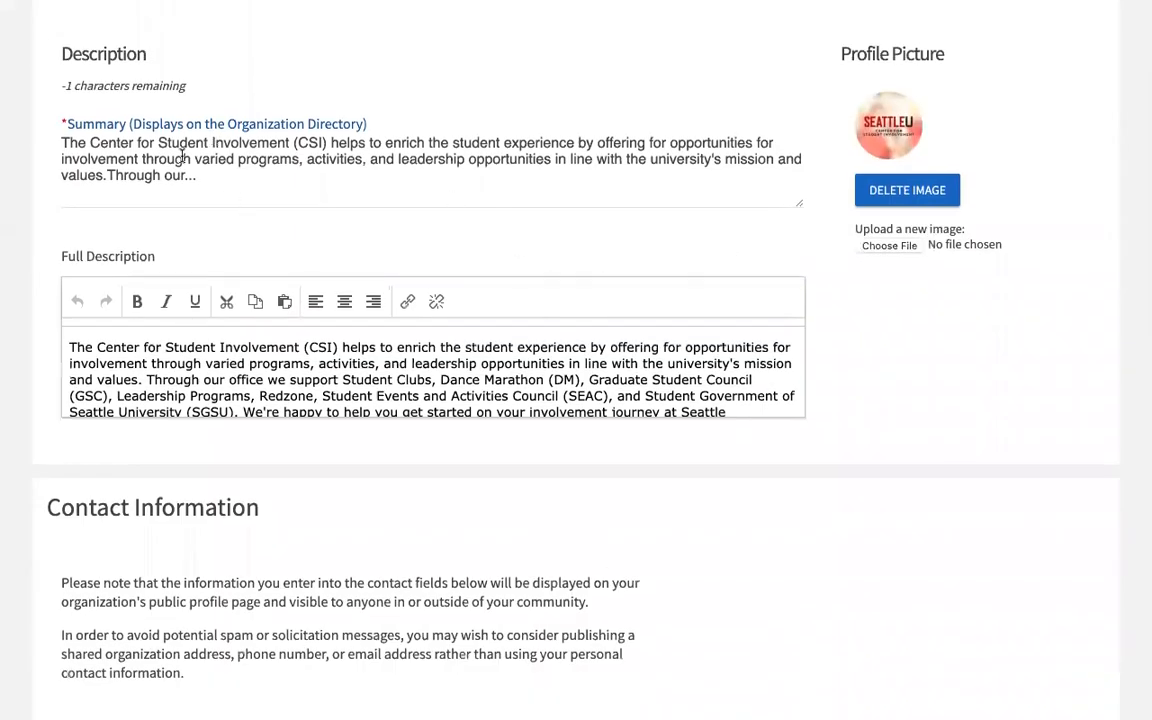
pyautogui.scroll(-5, 255, 236)
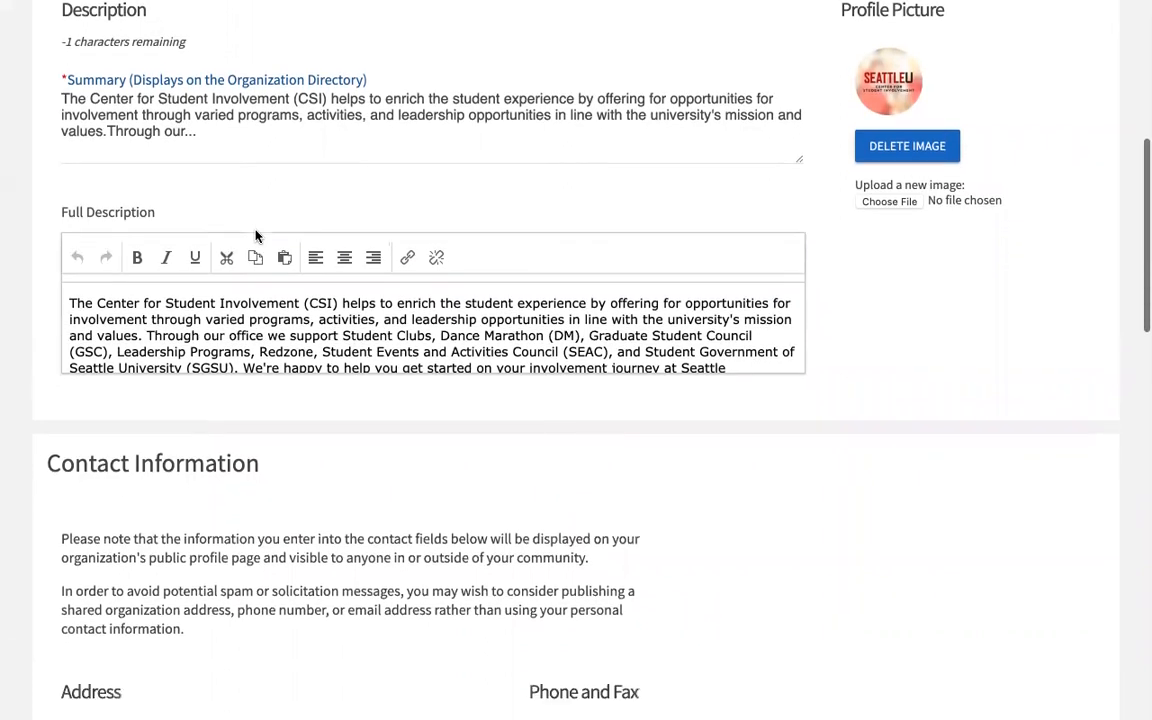
pyautogui.scroll(-2, 255, 236)
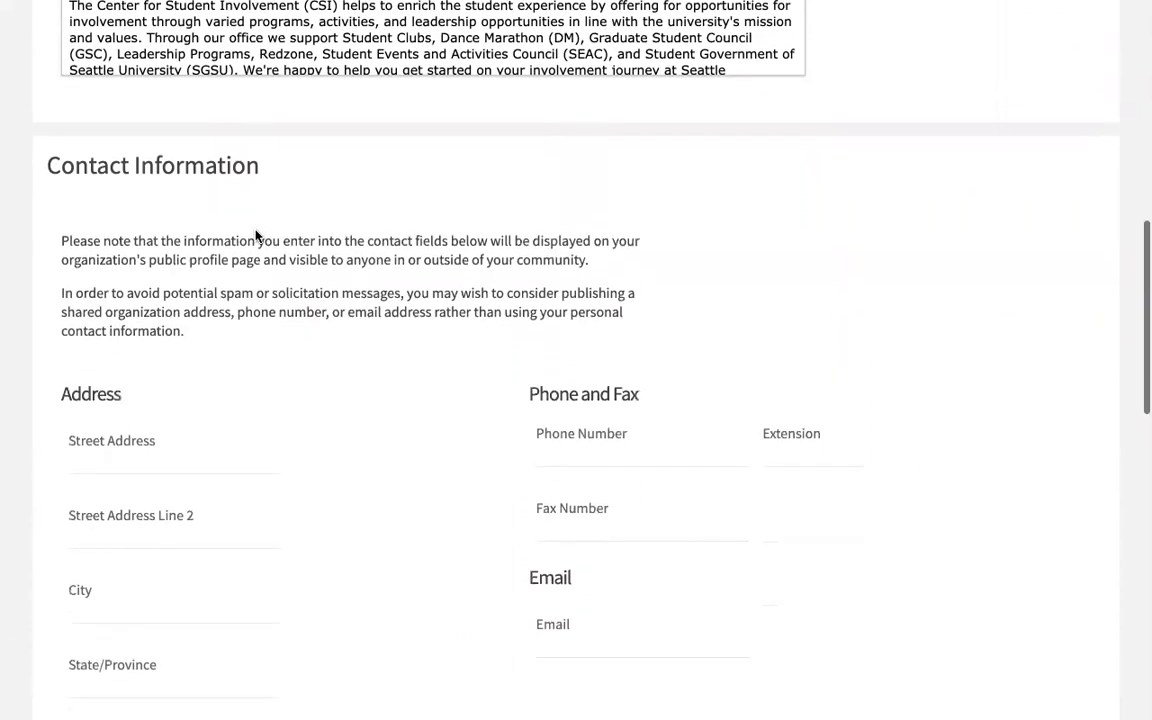
pyautogui.scroll(-8, 293, 363)
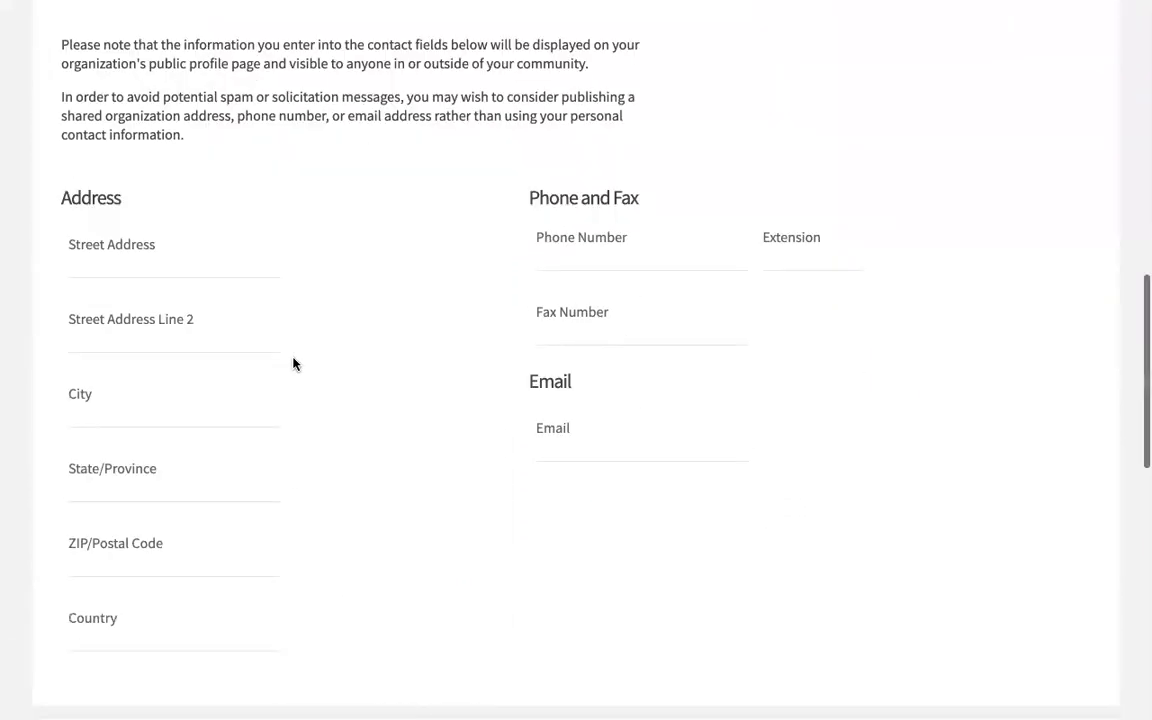
pyautogui.scroll(-5, 329, 478)
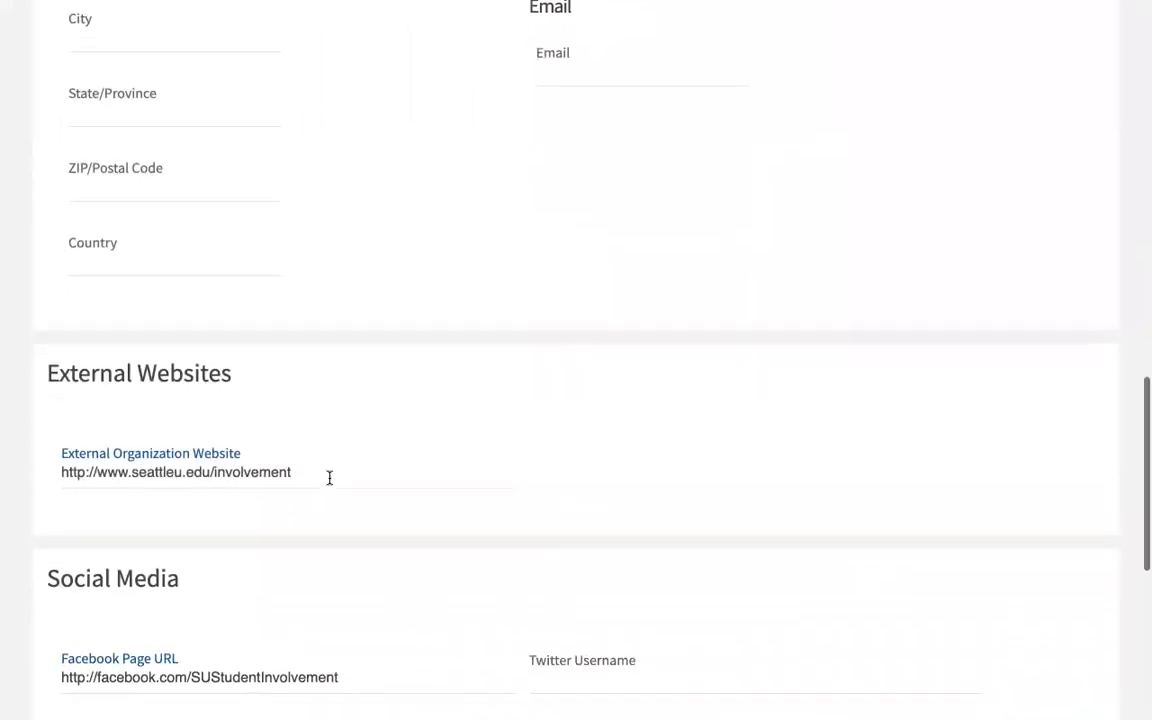
pyautogui.scroll(-2, 329, 478)
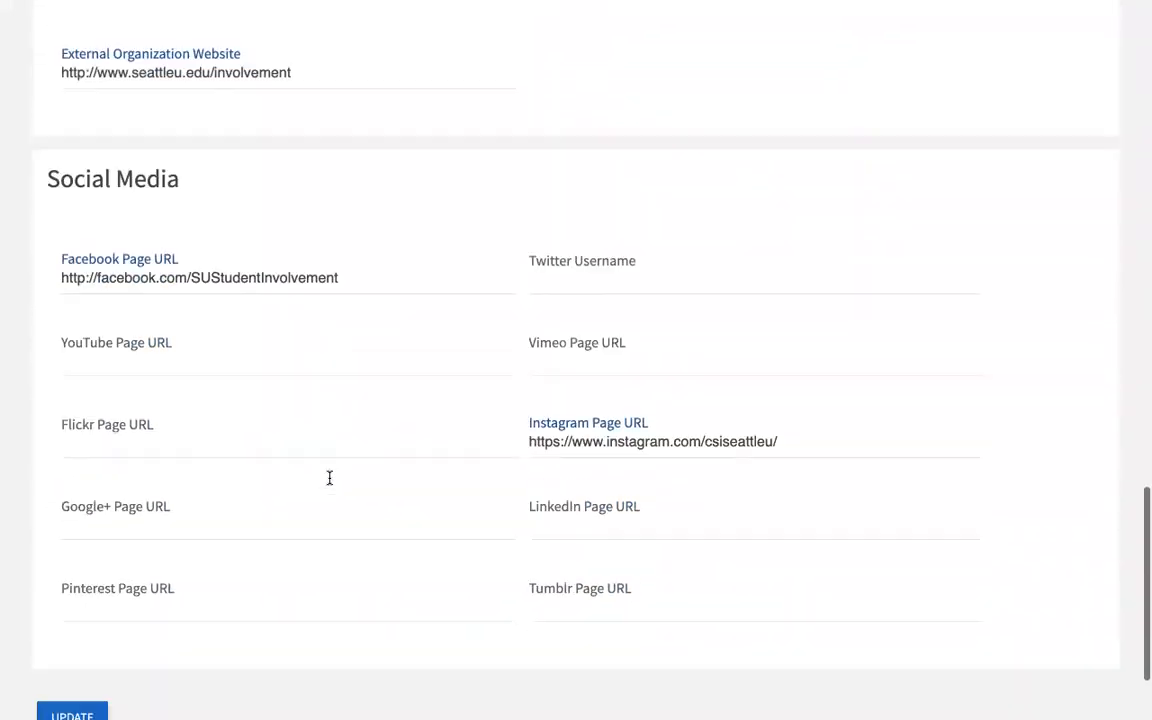
pyautogui.scroll(8, 329, 478)
pyautogui.scroll(10, 329, 485)
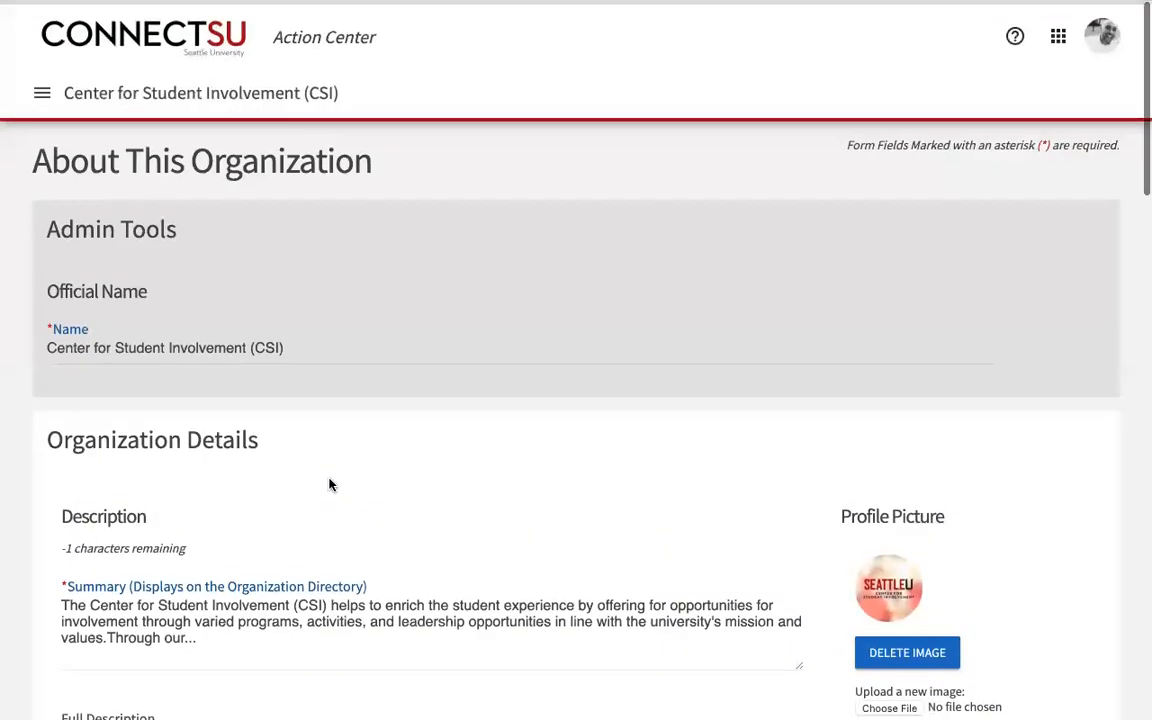
pyautogui.click(41, 92)
# Step: Open CSI's Create Event form from Events, then abandon it empty and return to the ConnectSU home page
pyautogui.click(78, 325)
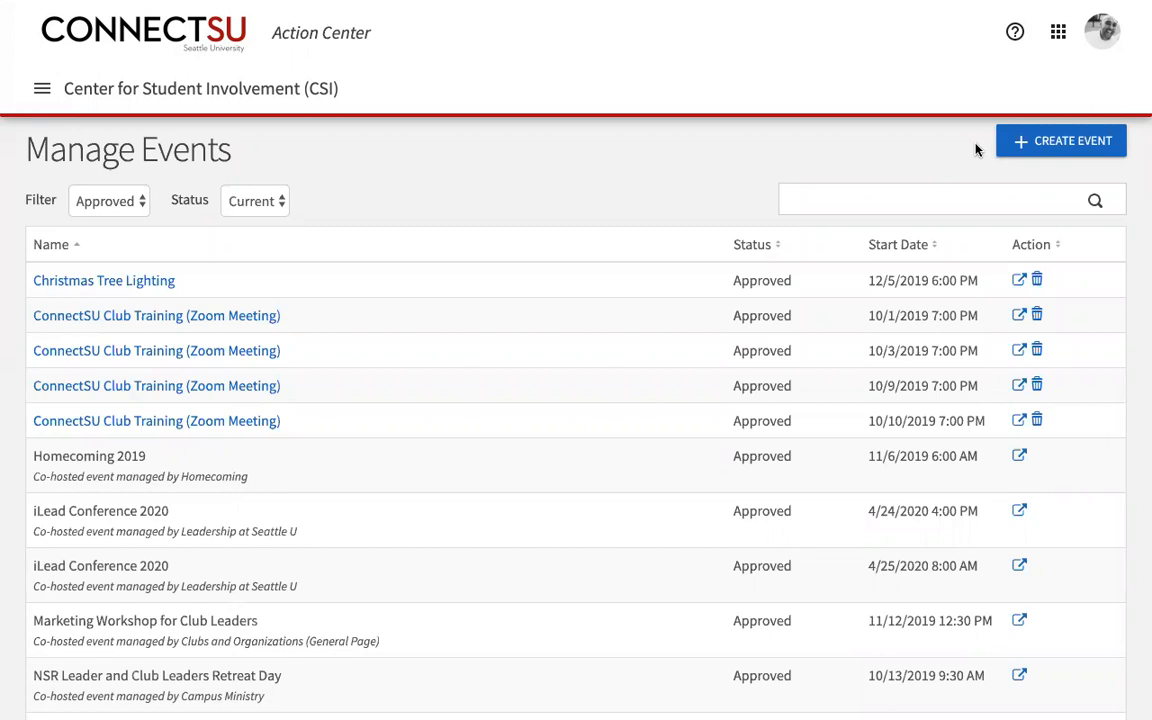
pyautogui.click(1072, 145)
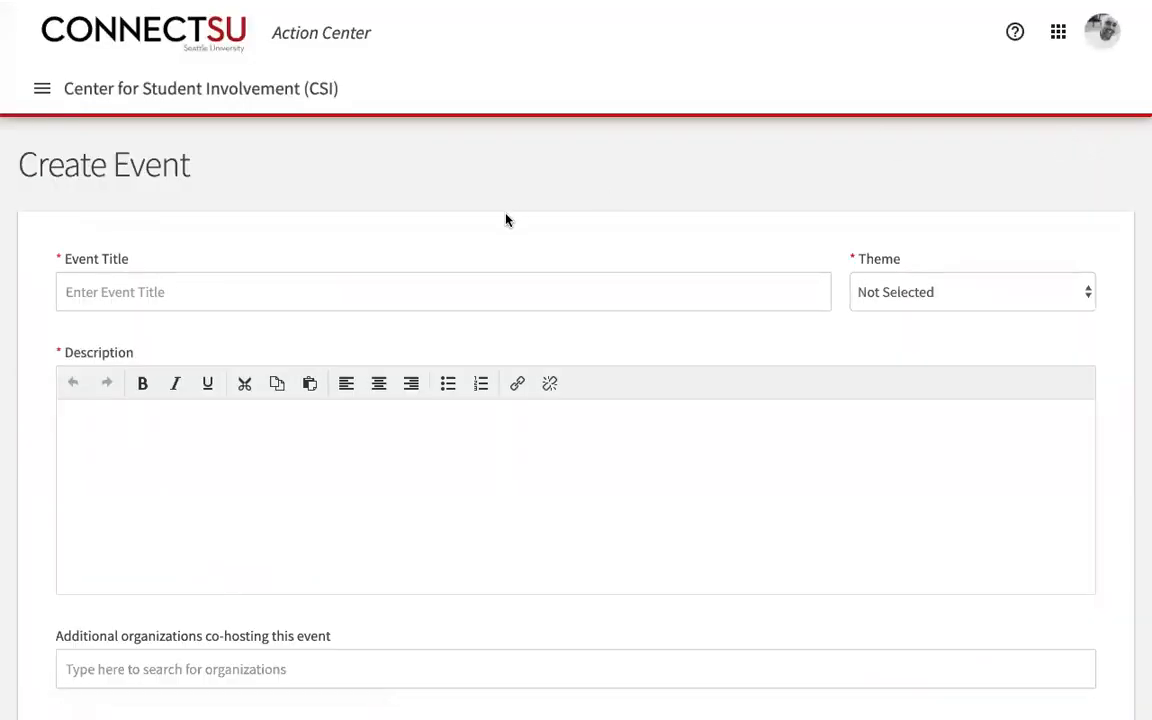
pyautogui.click(401, 289)
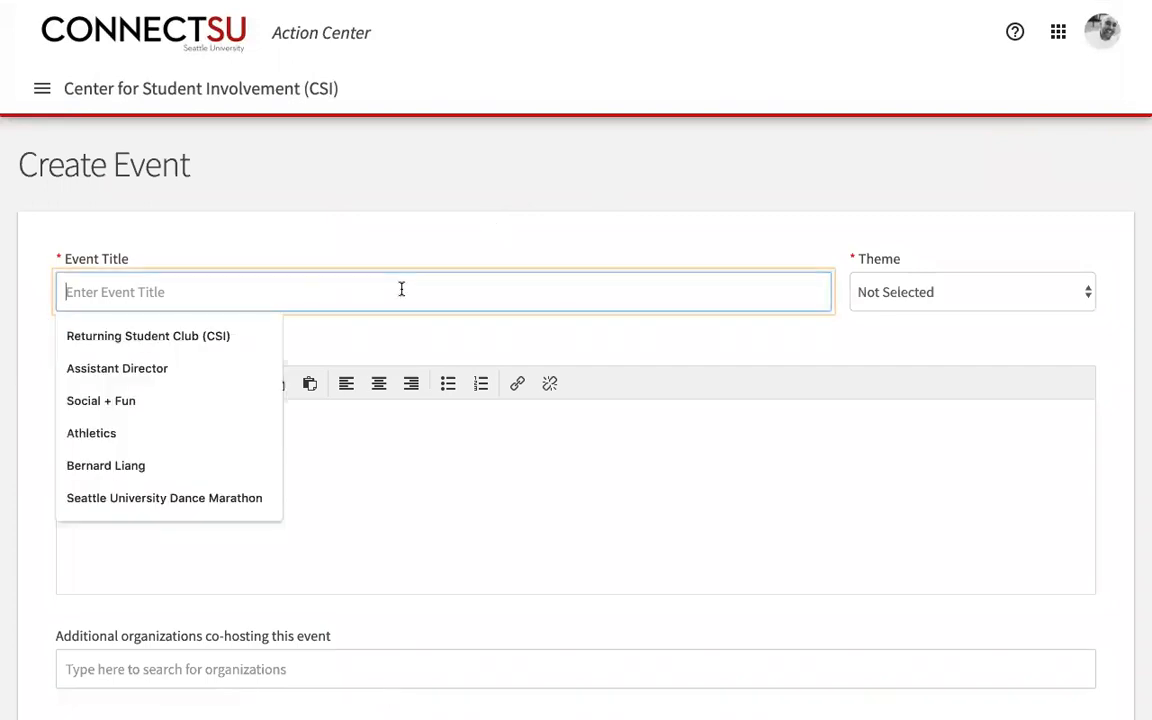
pyautogui.click(372, 185)
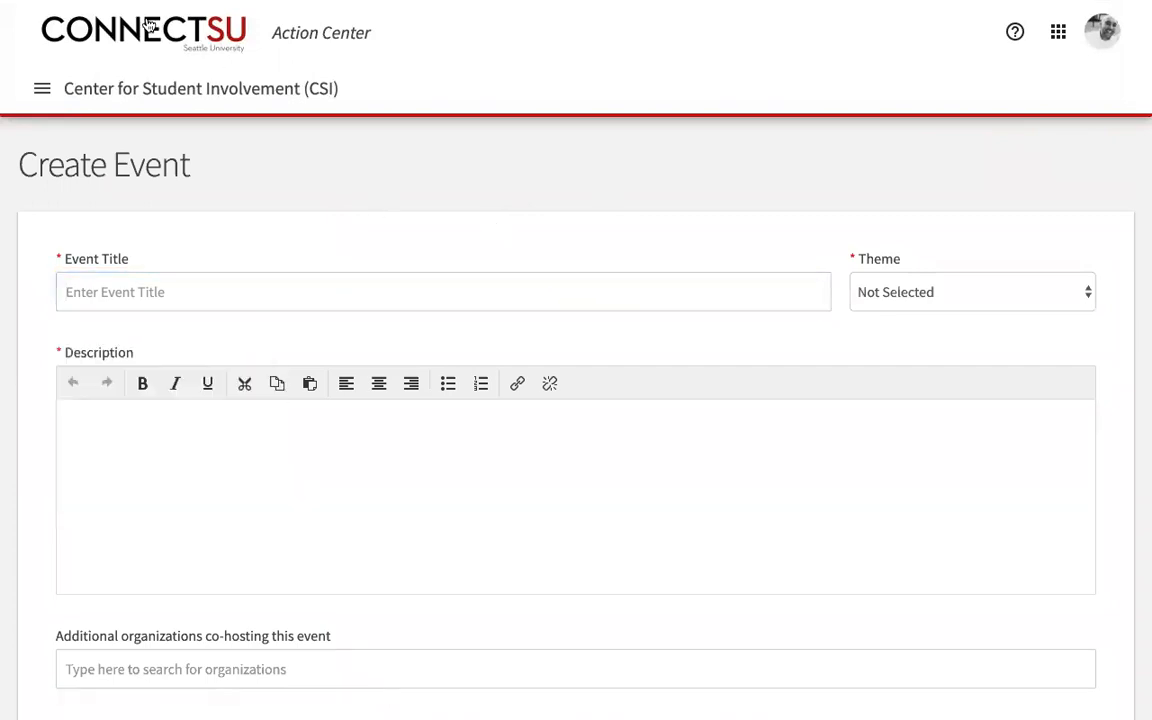
pyautogui.click(115, 28)
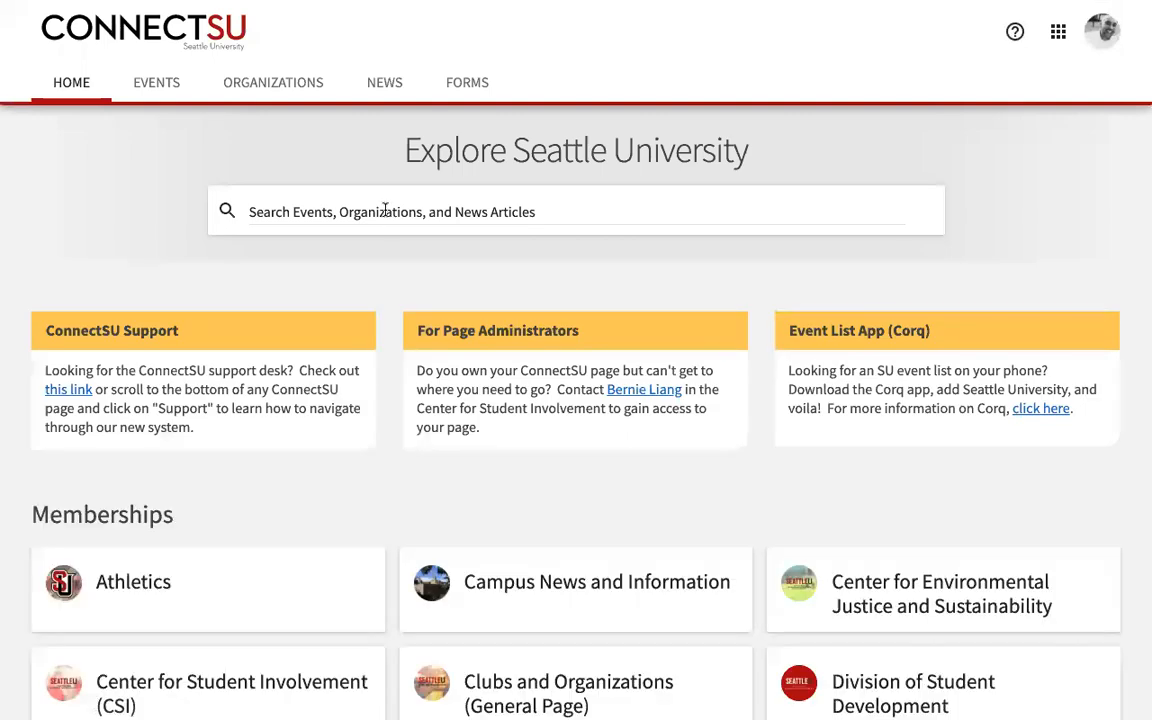
# Step: Search for 'SEAC', open the Student Events & Activities Council page, and enter Manage Organization
pyautogui.scroll(-2, 481, 291)
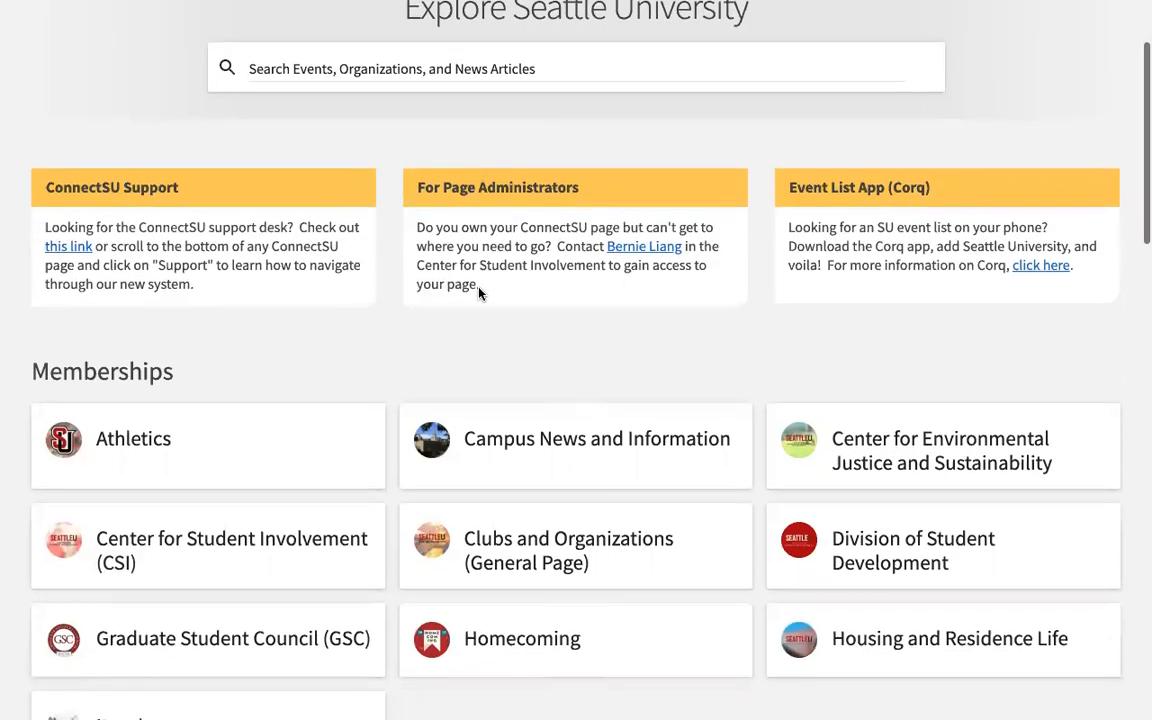
pyautogui.scroll(2, 478, 291)
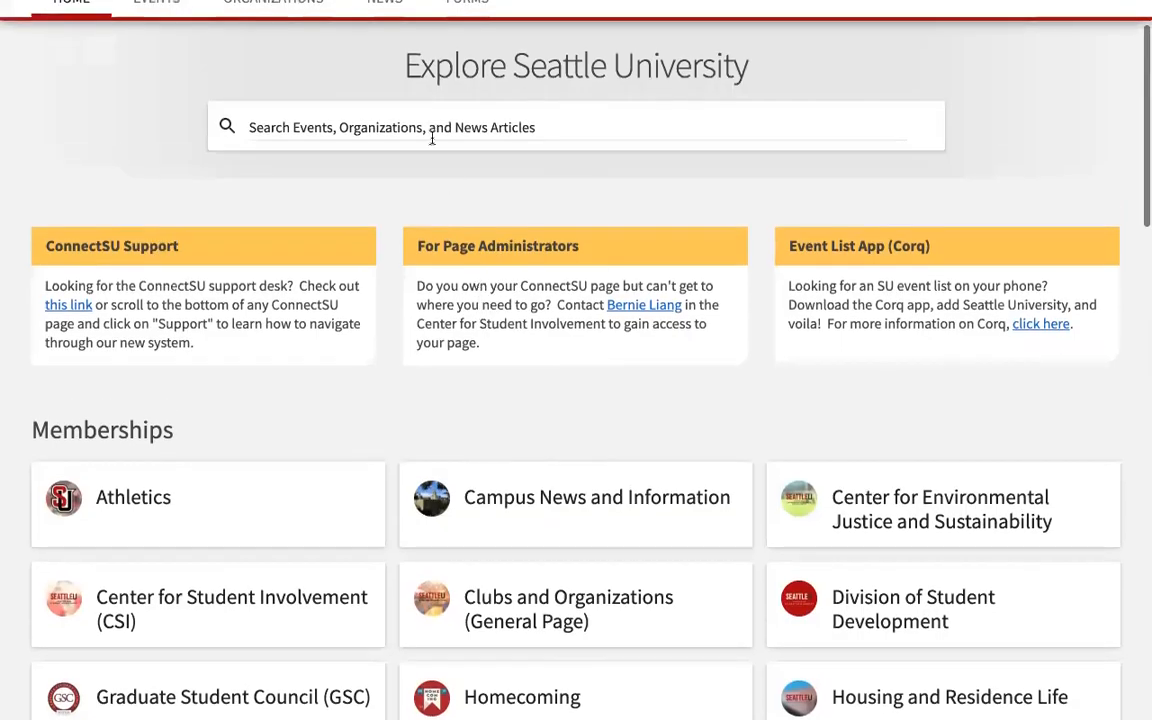
pyautogui.click(421, 118)
pyautogui.write('SEAC')
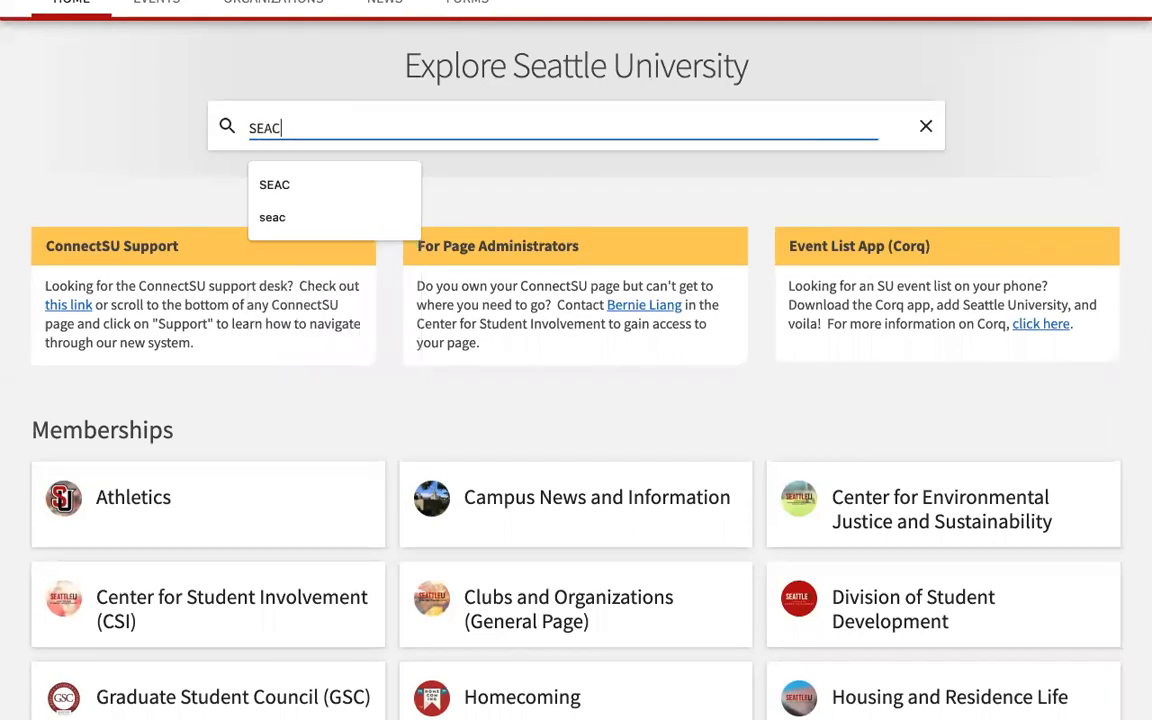
pyautogui.click(362, 189)
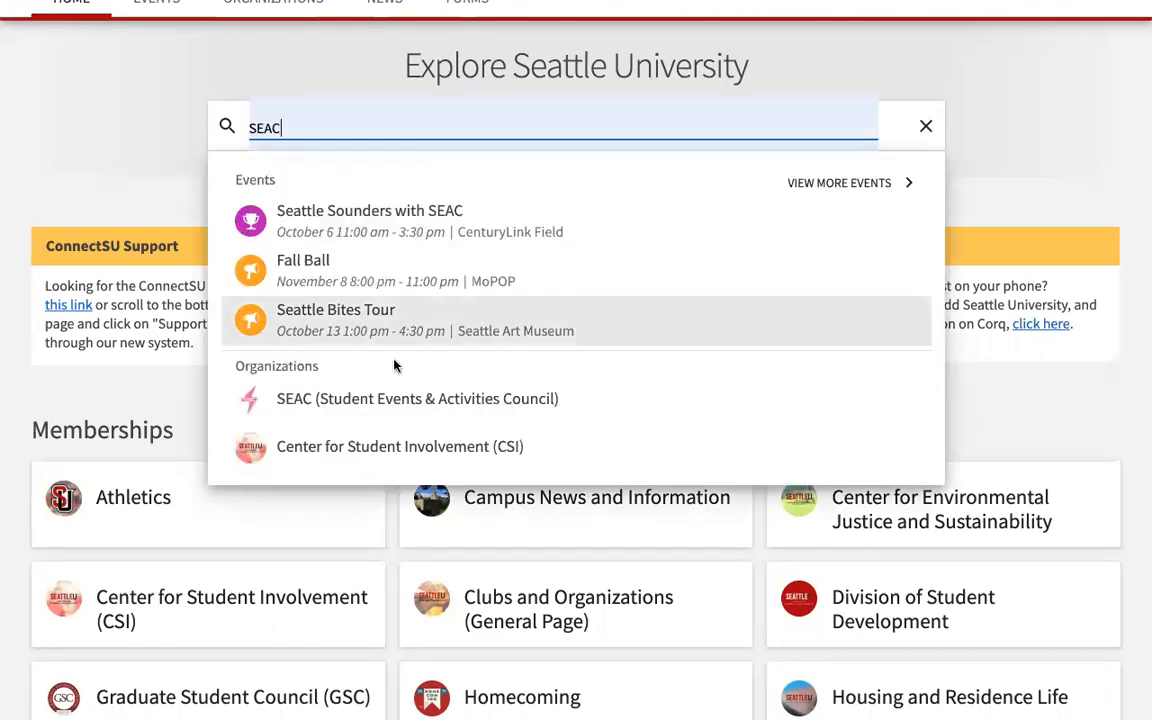
pyautogui.click(388, 397)
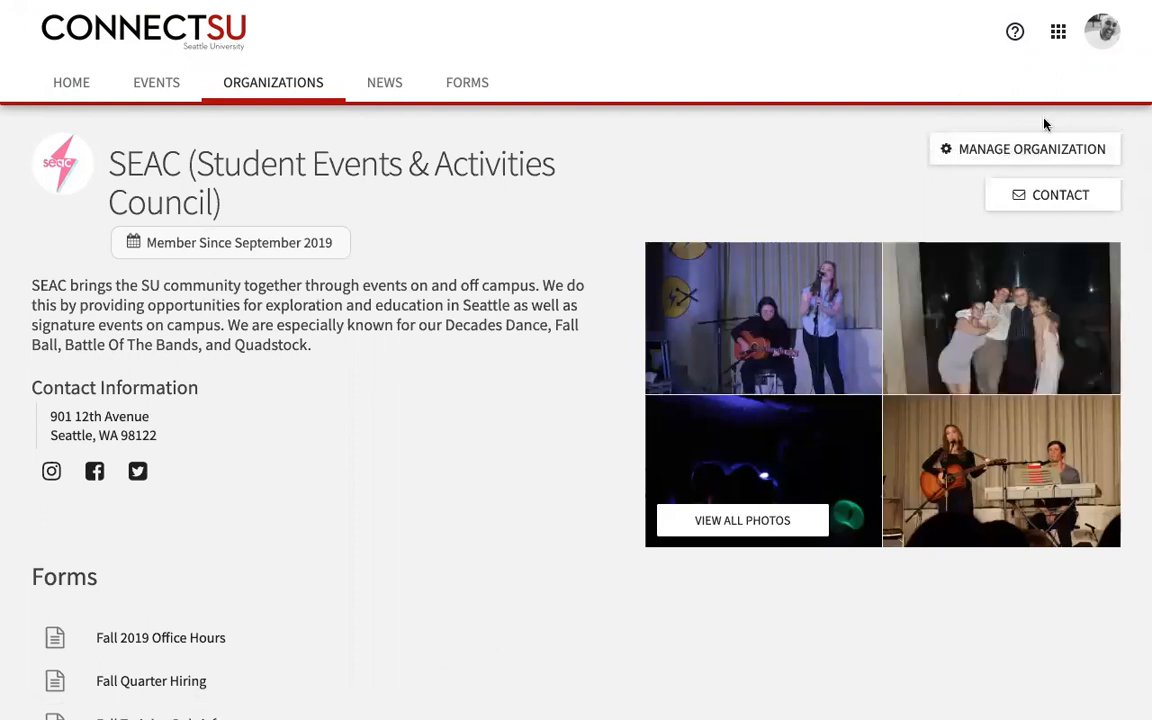
pyautogui.click(1025, 151)
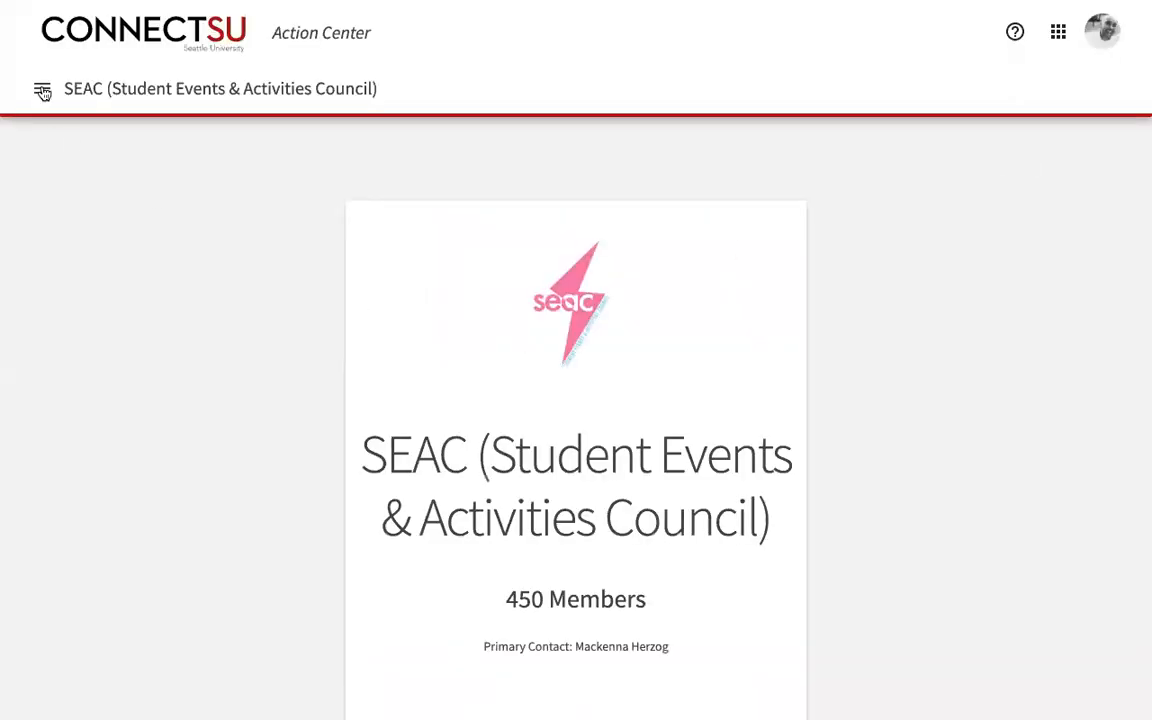
# Step: Go to SEAC's Manage Events list of 8 approved events and start a new event
pyautogui.click(42, 88)
pyautogui.click(82, 320)
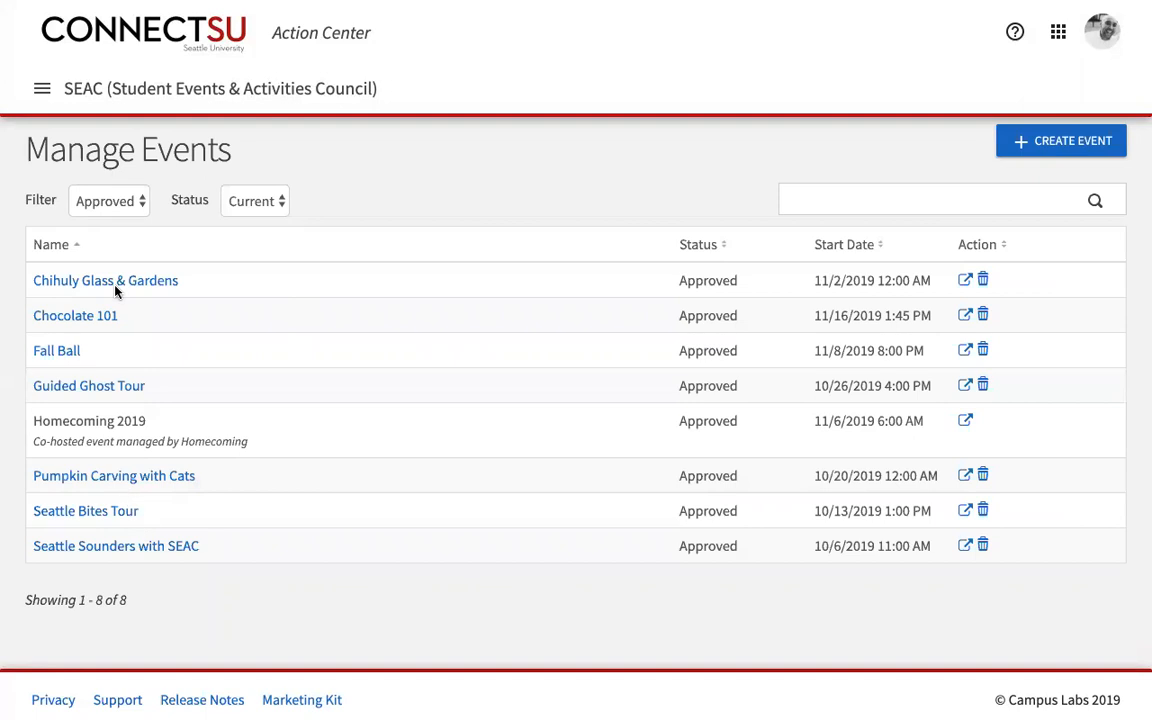
pyautogui.click(1059, 146)
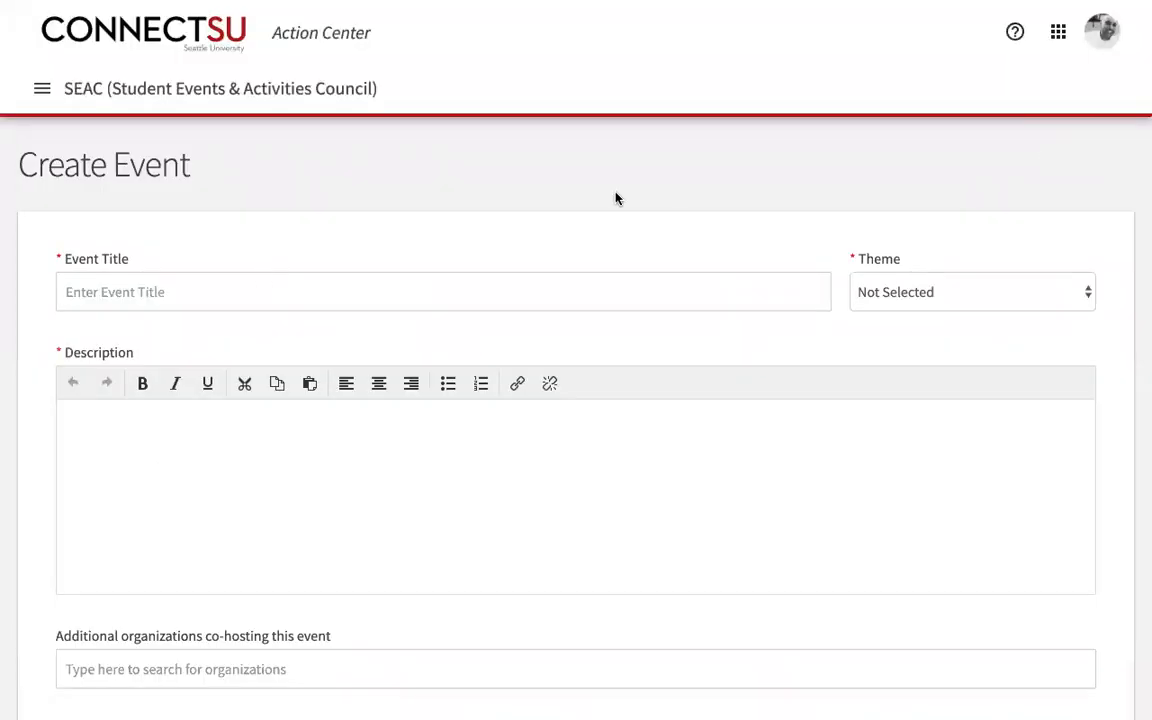
# Step: Title the SEAC event 'Test' and choose the Group Business theme
pyautogui.click(200, 294)
pyautogui.write('Test')
pyautogui.click(979, 337)
pyautogui.click(1088, 293)
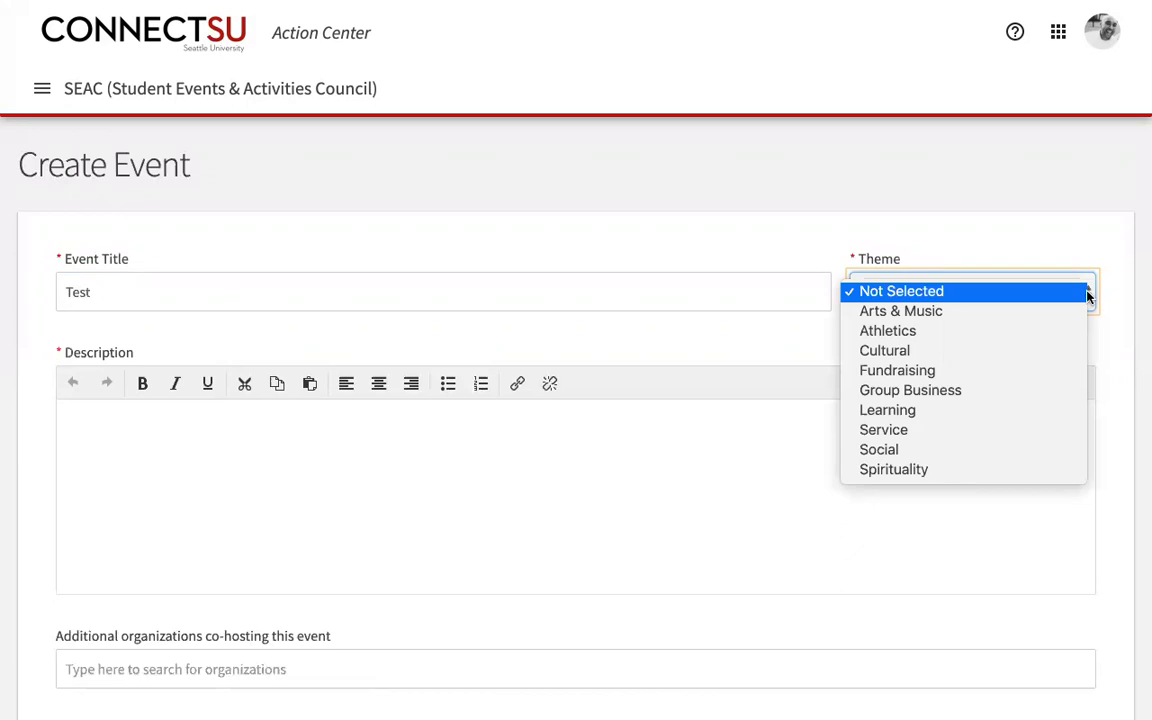
pyautogui.click(943, 392)
# Step: Write 'Test' as the event description
pyautogui.click(243, 444)
pyautogui.write('Test')
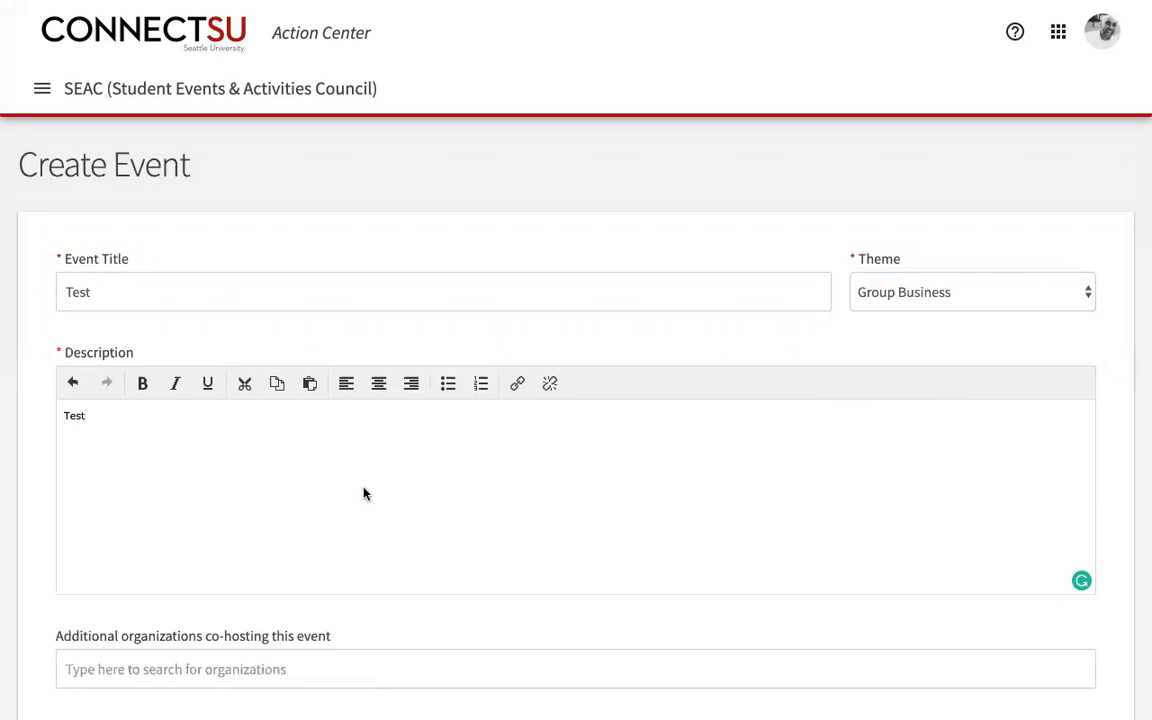
pyautogui.scroll(-1, 364, 493)
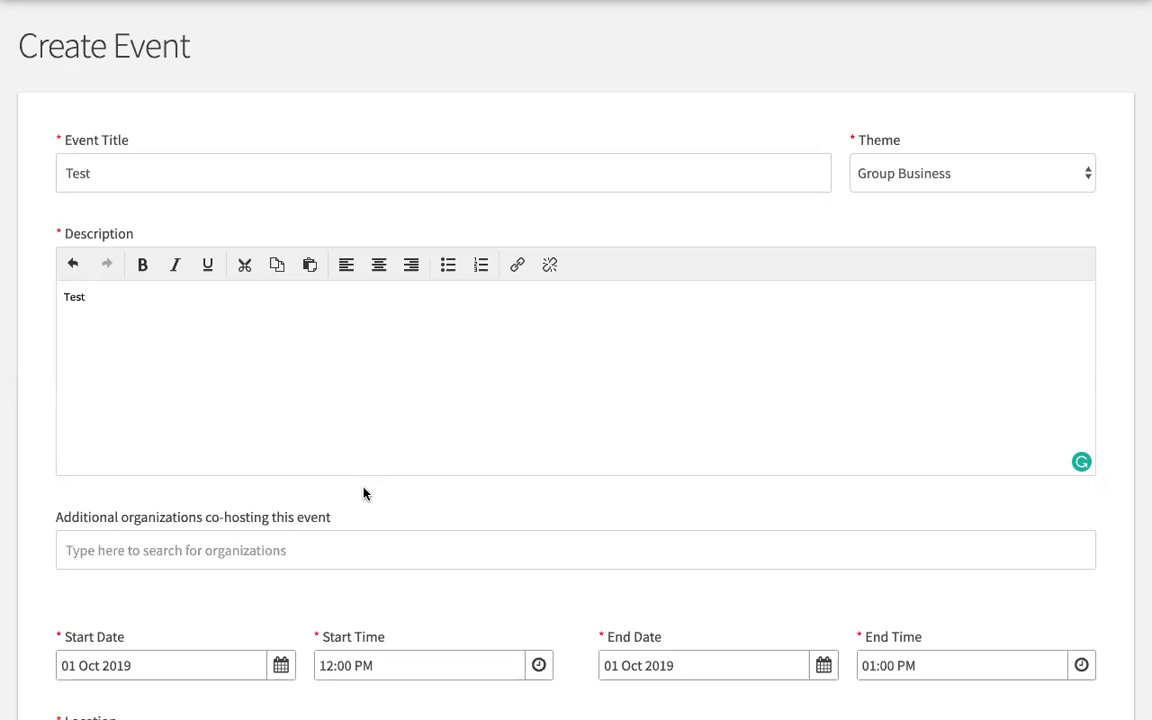
pyautogui.scroll(-2, 363, 492)
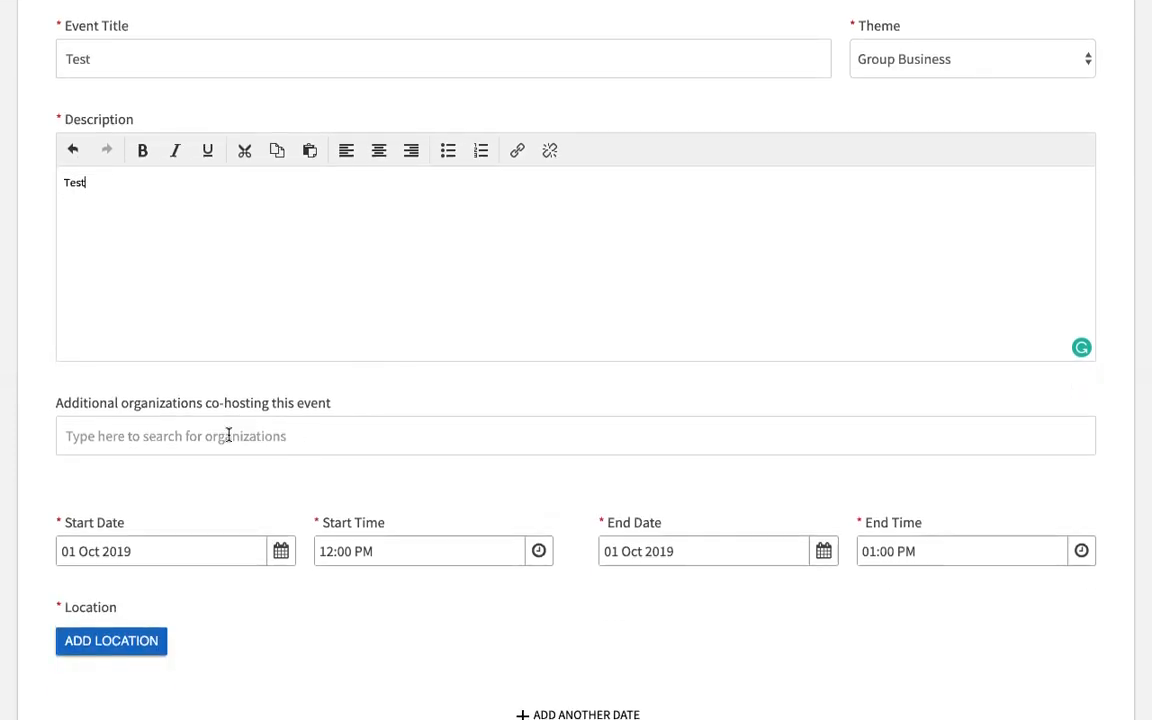
pyautogui.click(228, 436)
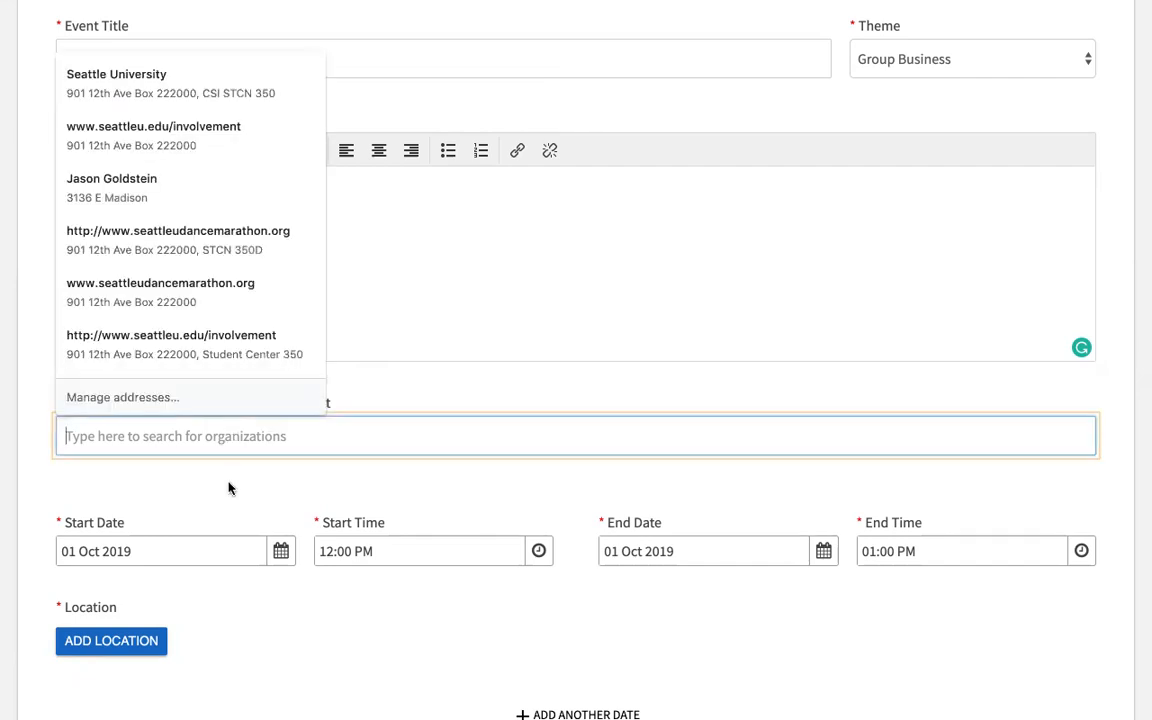
pyautogui.write('center for student')
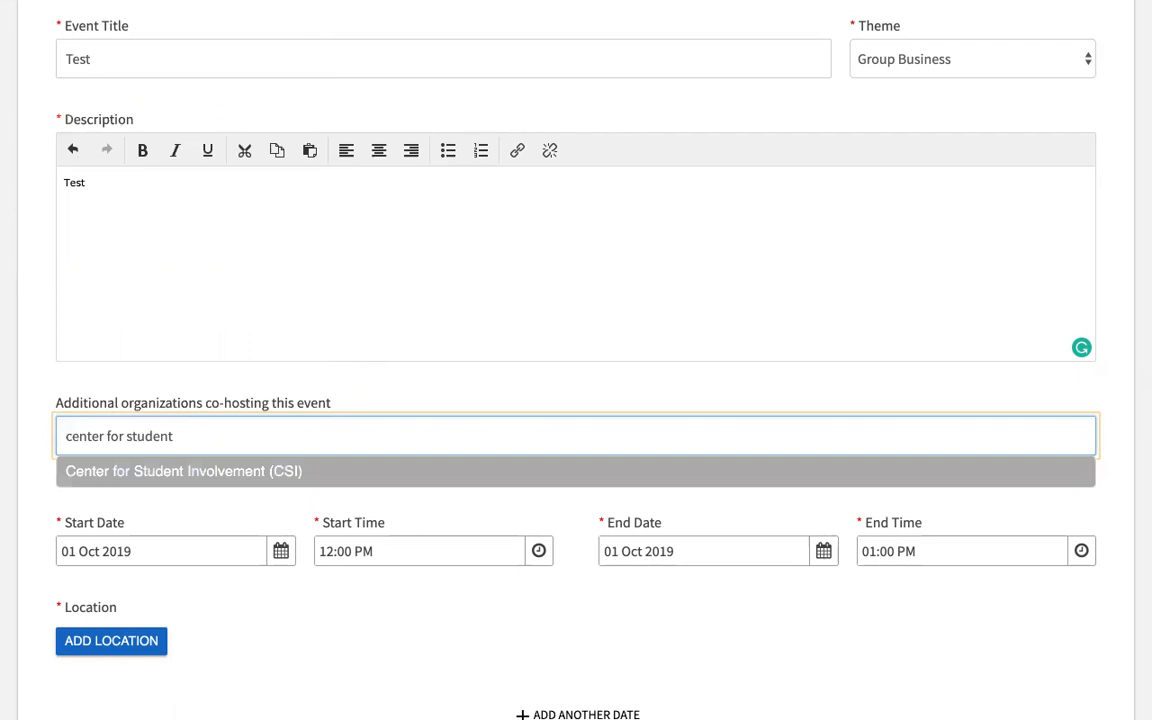
pyautogui.click(222, 471)
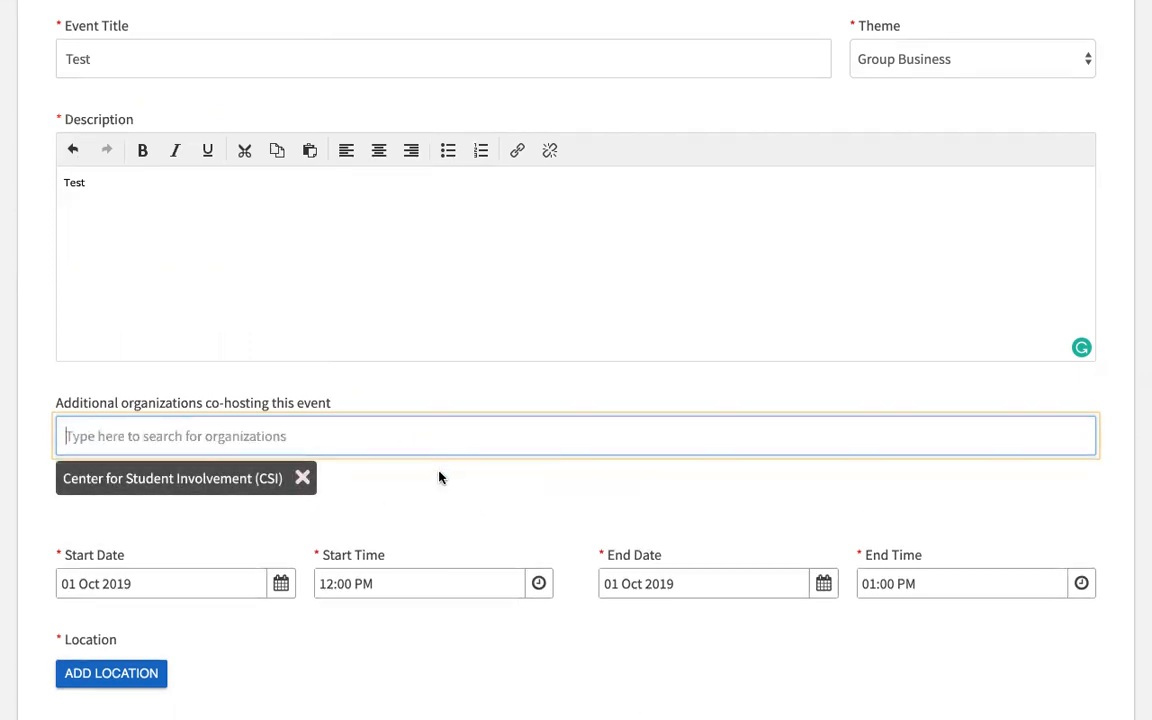
pyautogui.click(279, 426)
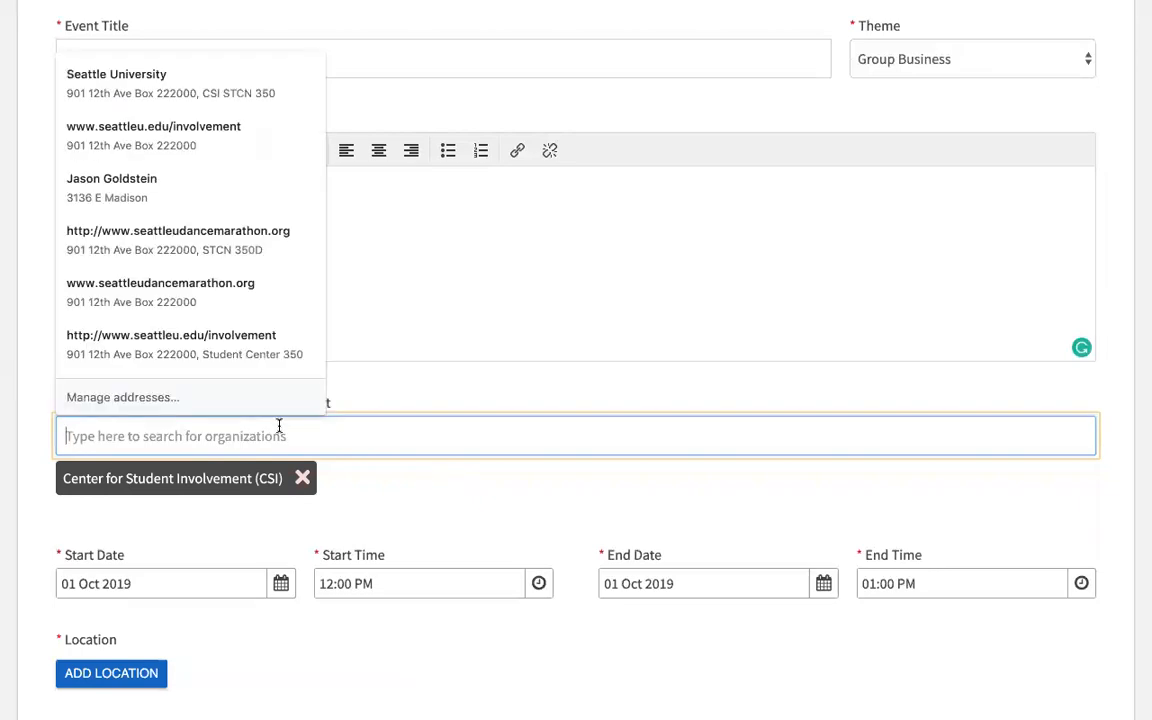
pyautogui.write('SGSU')
pyautogui.write('S')
pyautogui.press('BackSpace')
pyautogui.press('BackSpace')
pyautogui.press('BackSpace')
pyautogui.press('BackSpace')
pyautogui.write('tu')
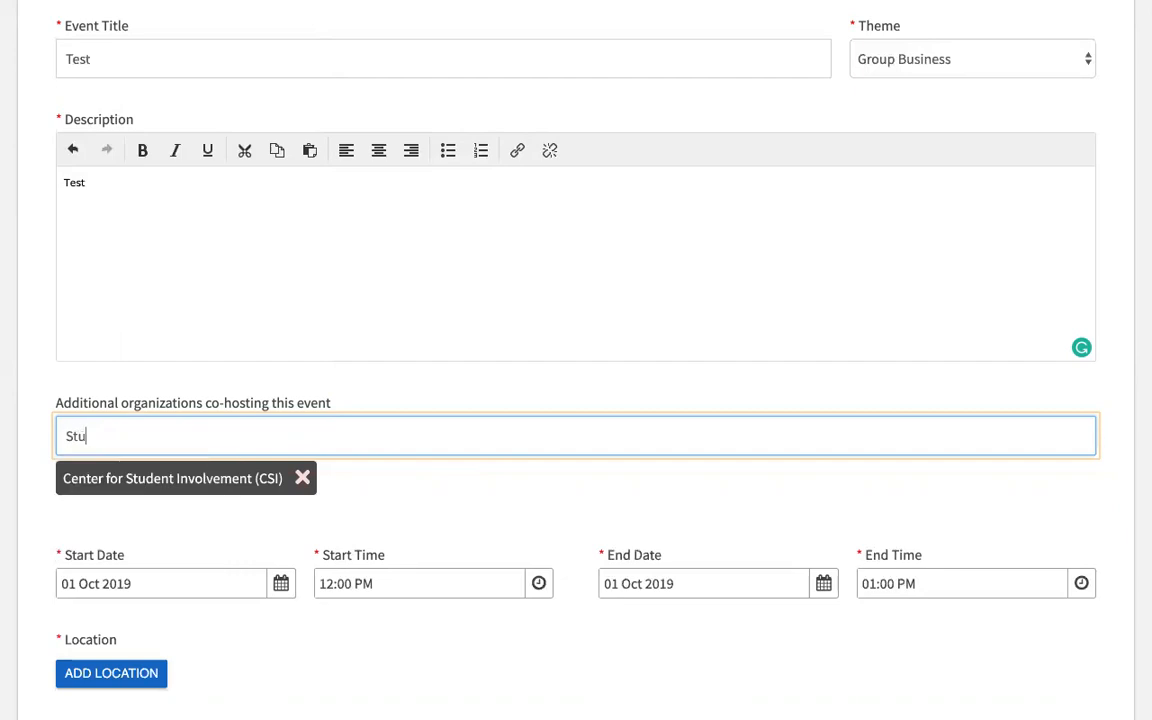
pyautogui.write('dent Government')
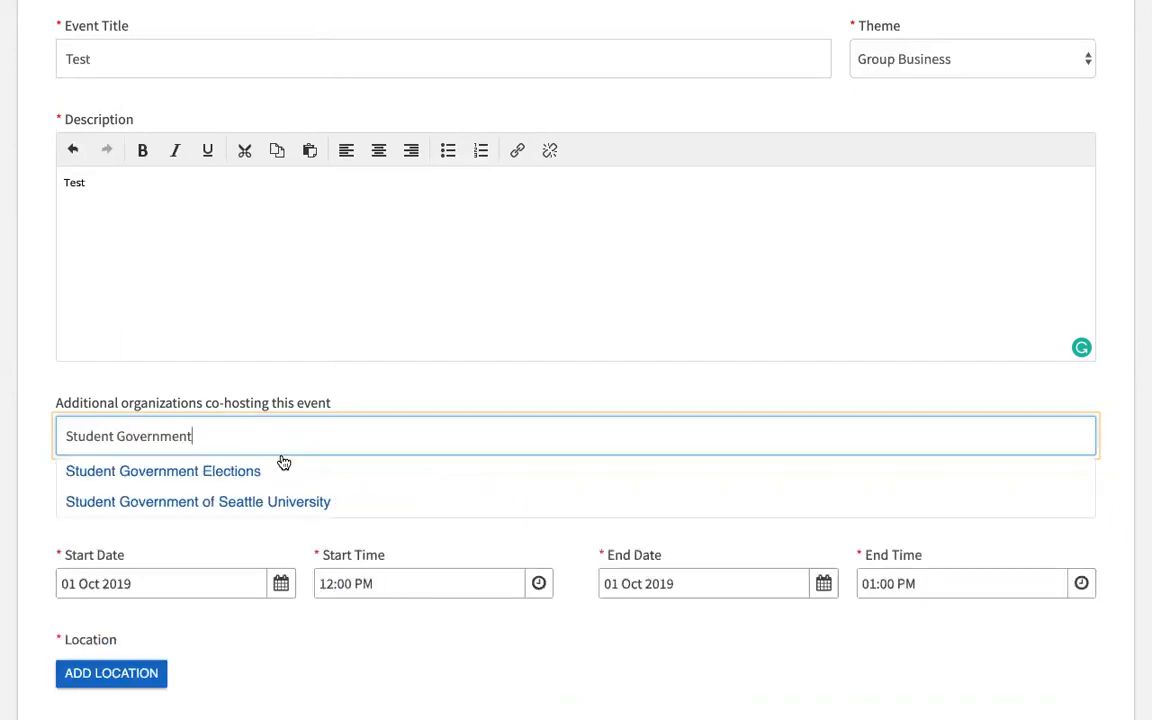
pyautogui.click(225, 510)
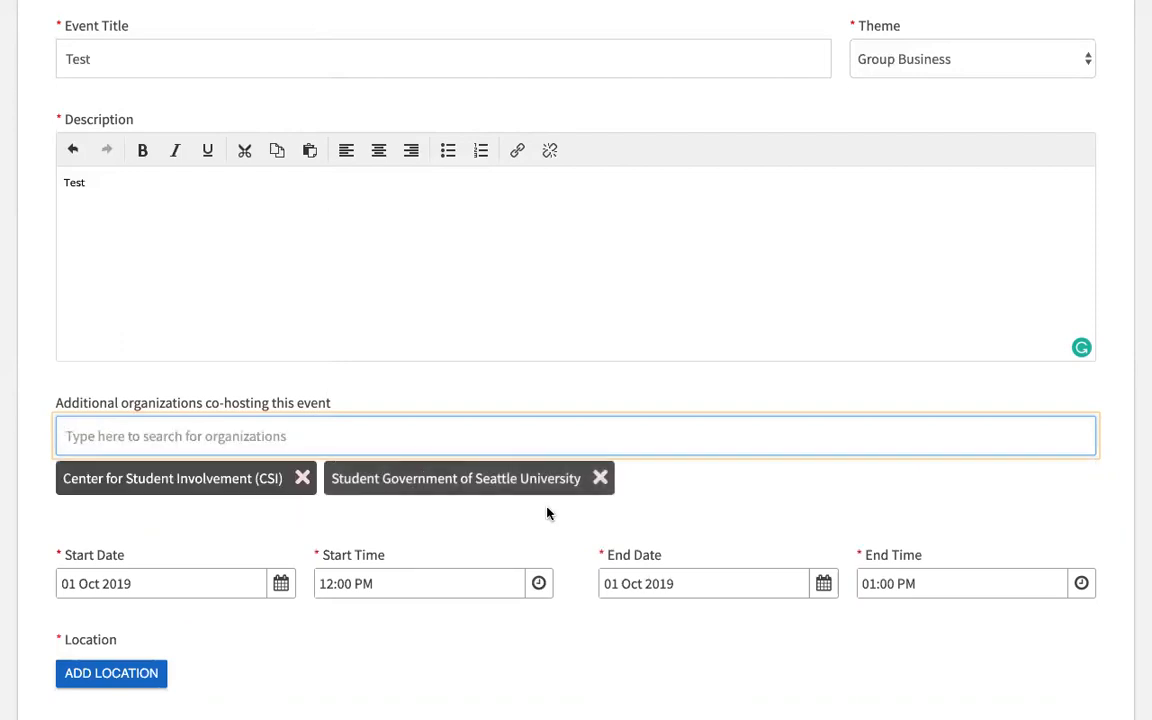
pyautogui.click(600, 479)
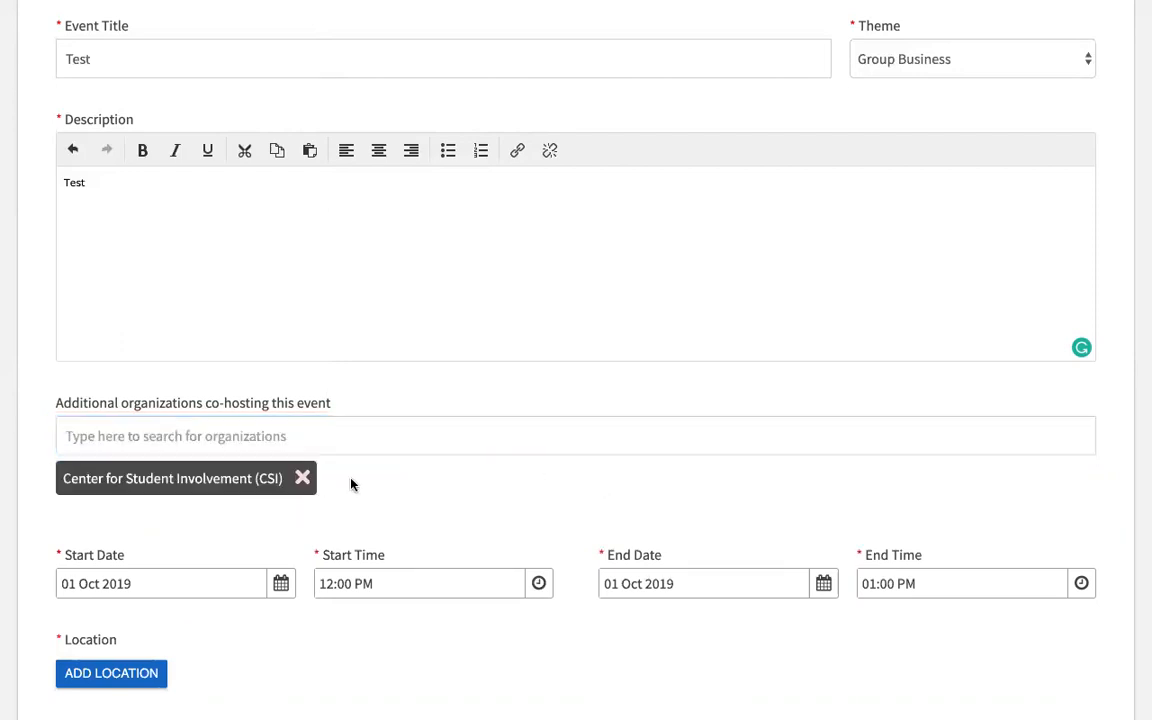
pyautogui.scroll(-3, 307, 447)
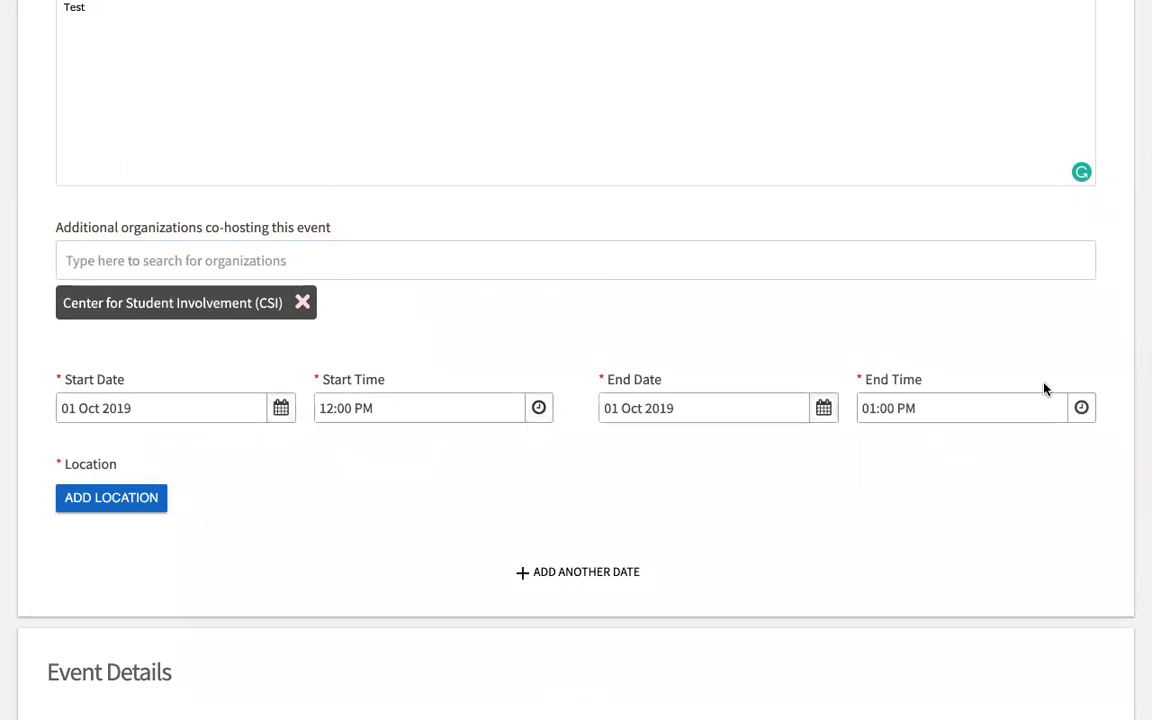
# Step: Add an event location named 'Student Center 160'
pyautogui.click(111, 502)
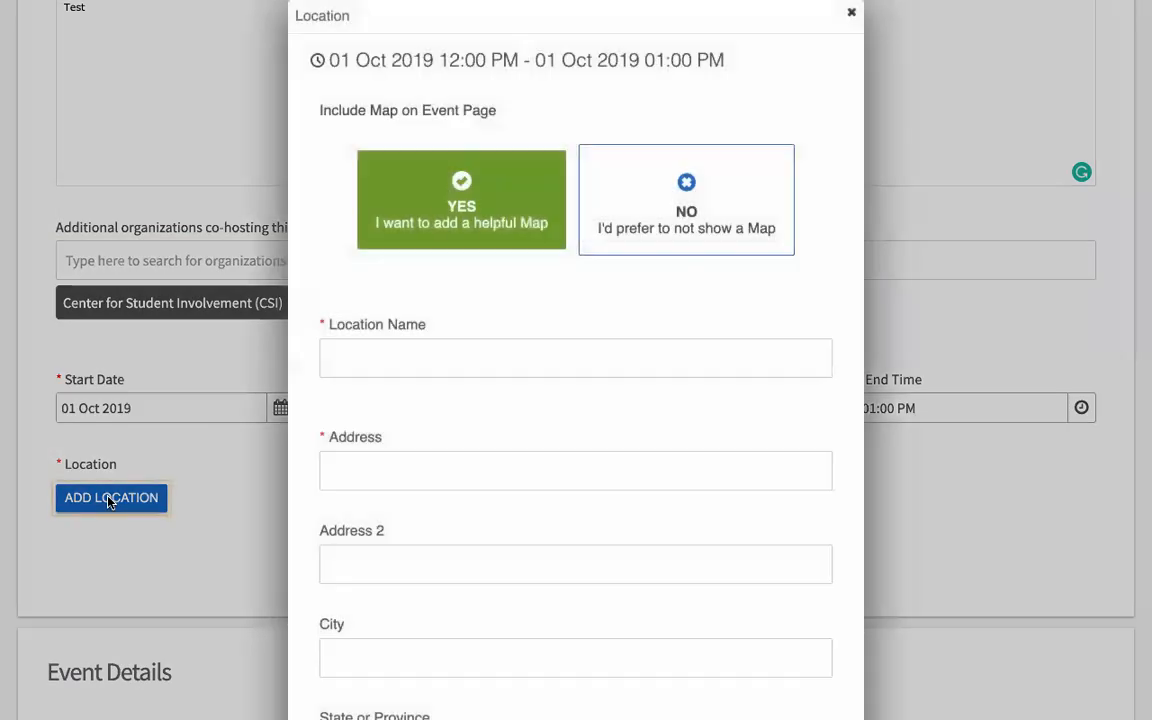
pyautogui.click(446, 359)
pyautogui.write('Student Center 160')
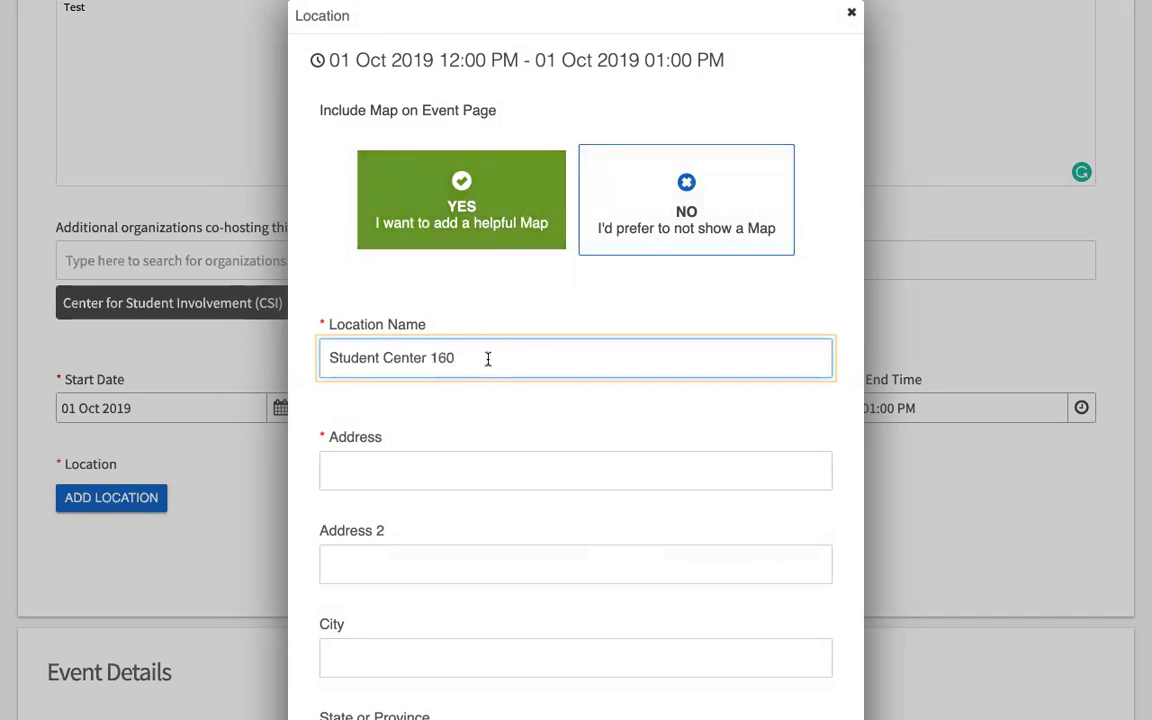
pyautogui.moveTo(467, 360); pyautogui.dragTo(297, 365)
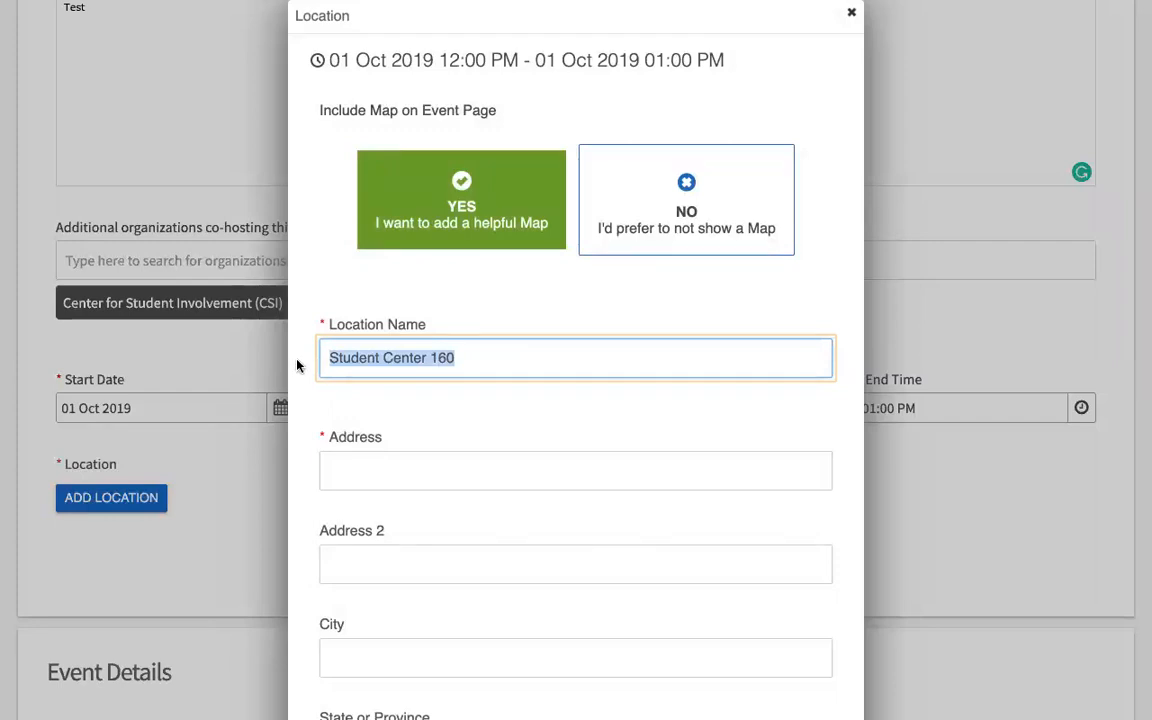
# Step: Fill in the 901 12th Ave Box 222000 Seattle address, adjust the map pin, and save the location
pyautogui.click(393, 476)
pyautogui.write('901 12th Ave Box 222000')
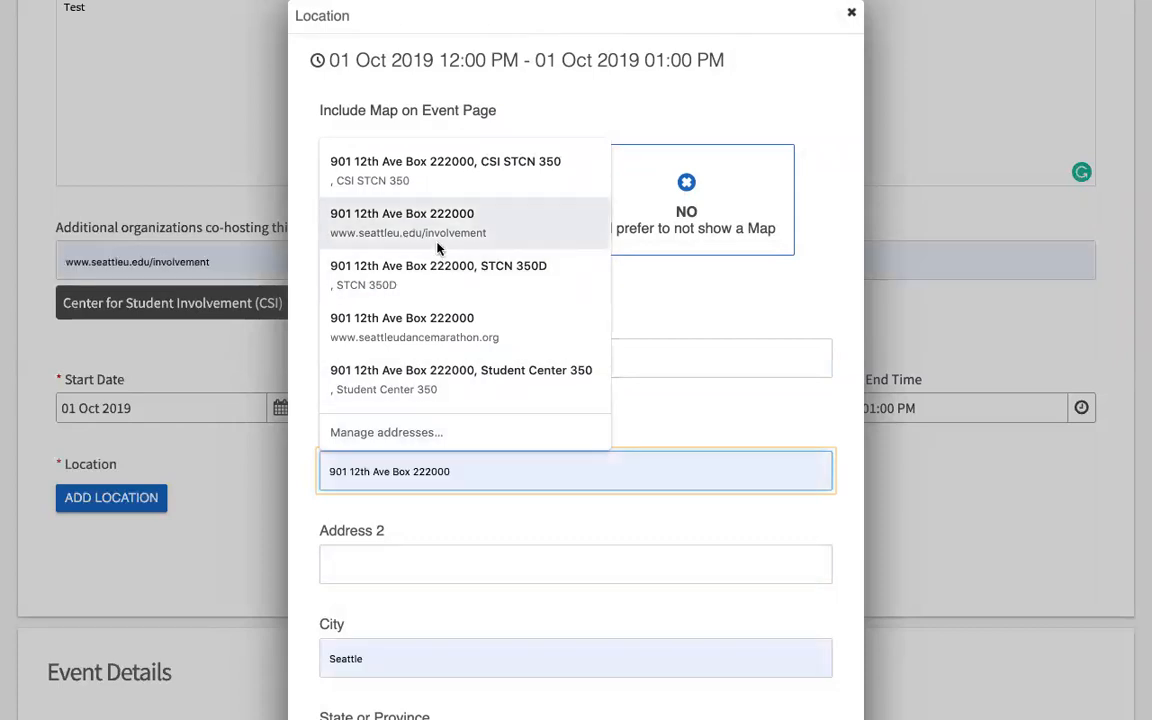
pyautogui.click(436, 241)
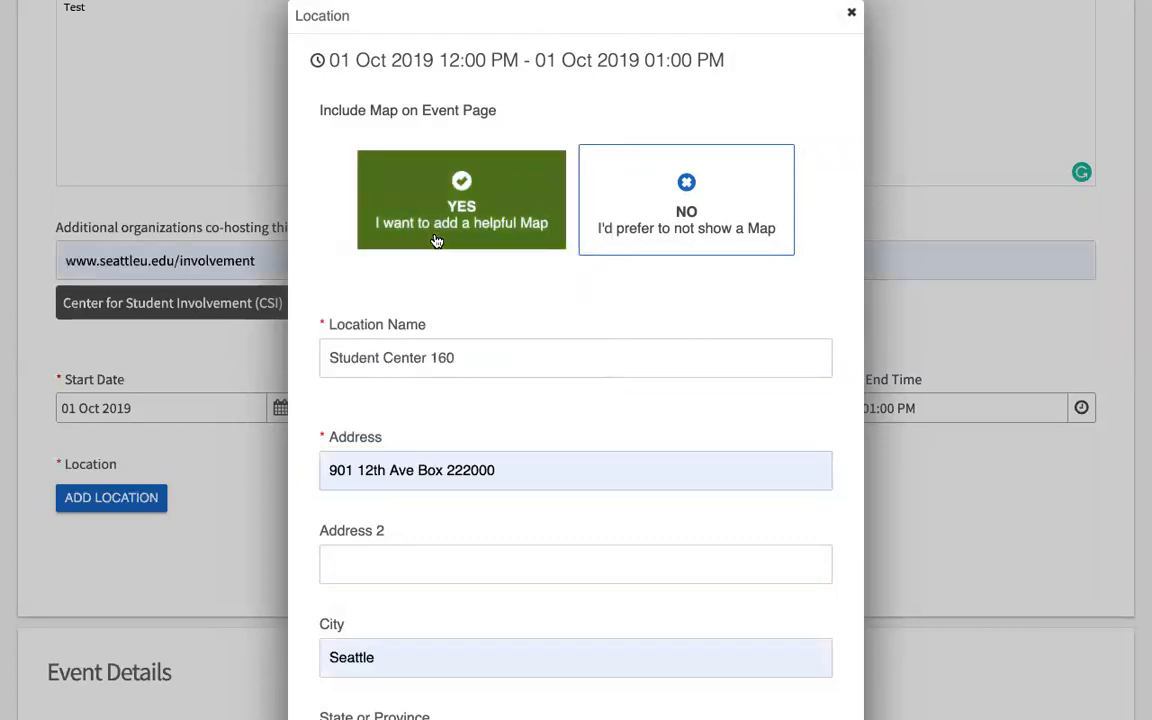
pyautogui.scroll(-2, 632, 339)
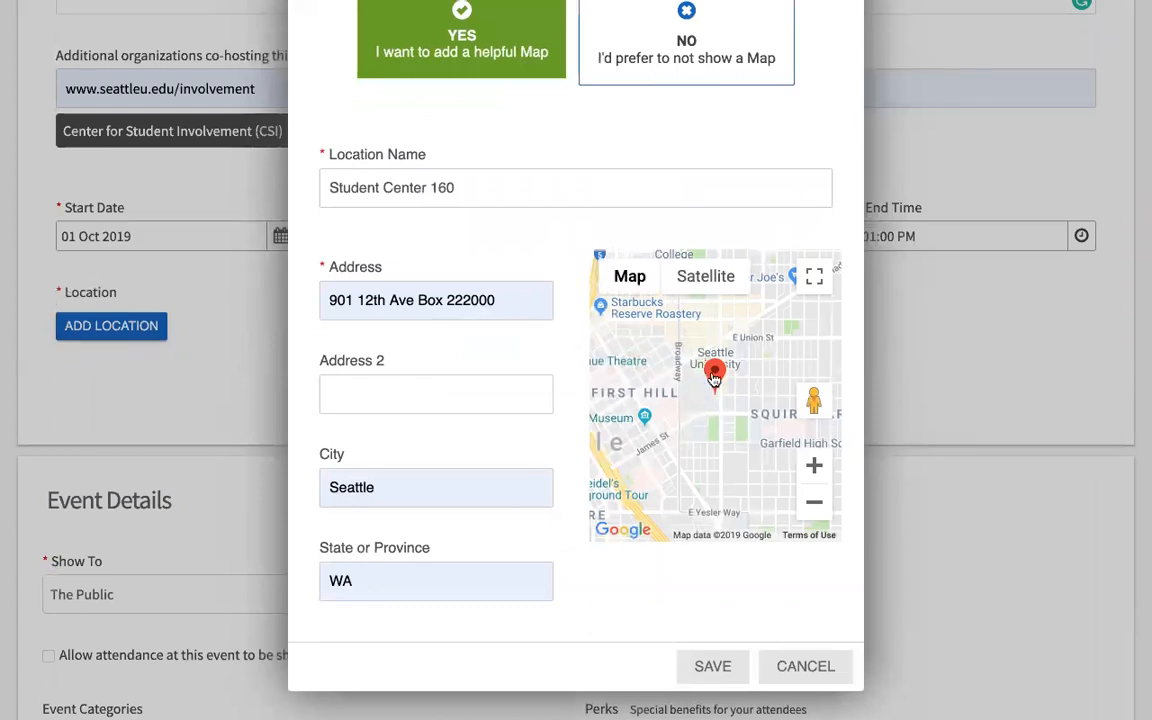
pyautogui.moveTo(713, 379); pyautogui.dragTo(694, 388)
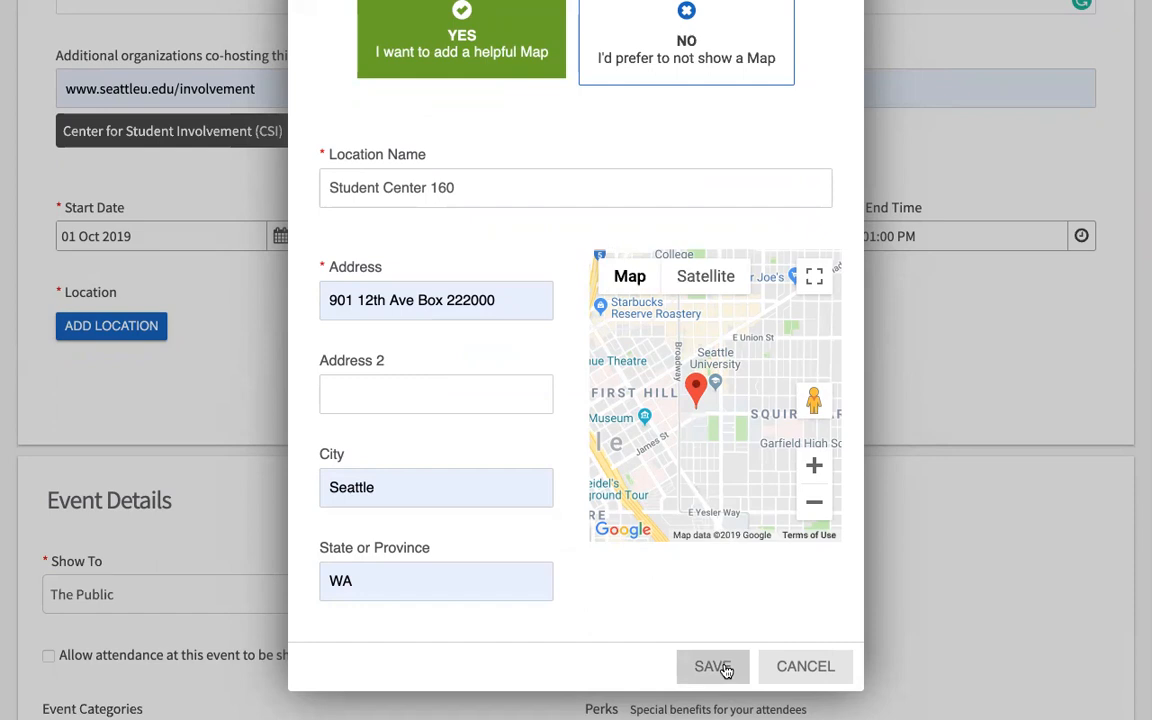
pyautogui.click(725, 669)
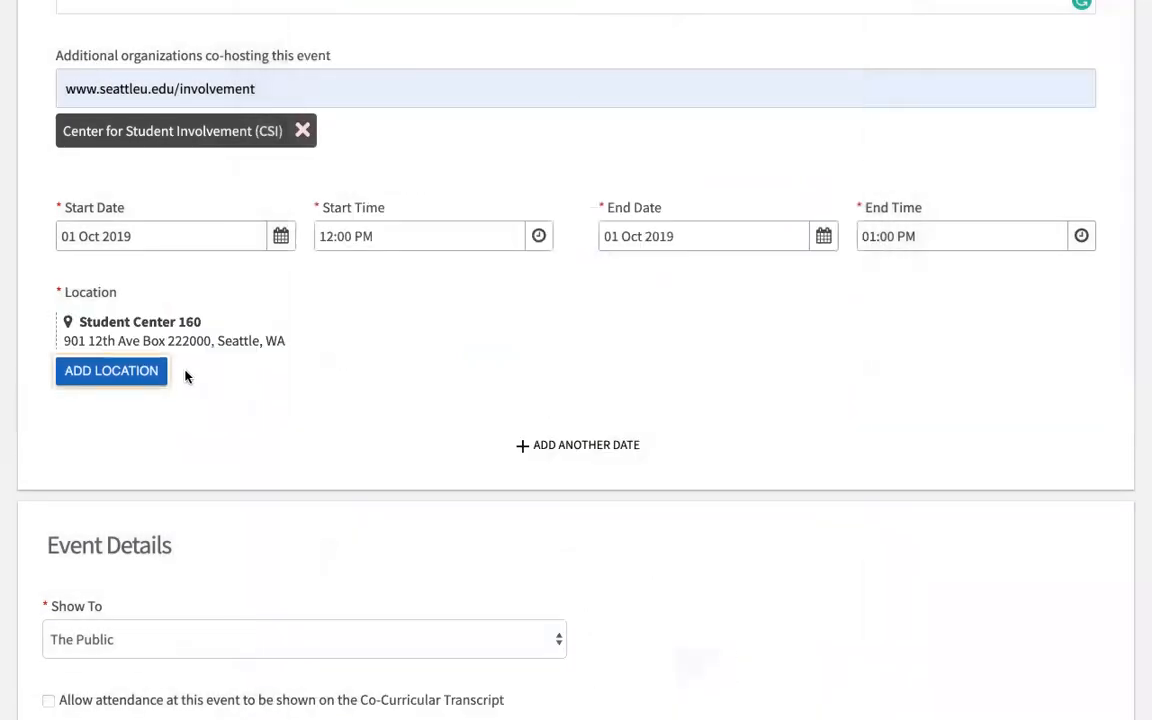
# Step: Set the event's Show To option to 'Invited users only'
pyautogui.scroll(-3, 381, 400)
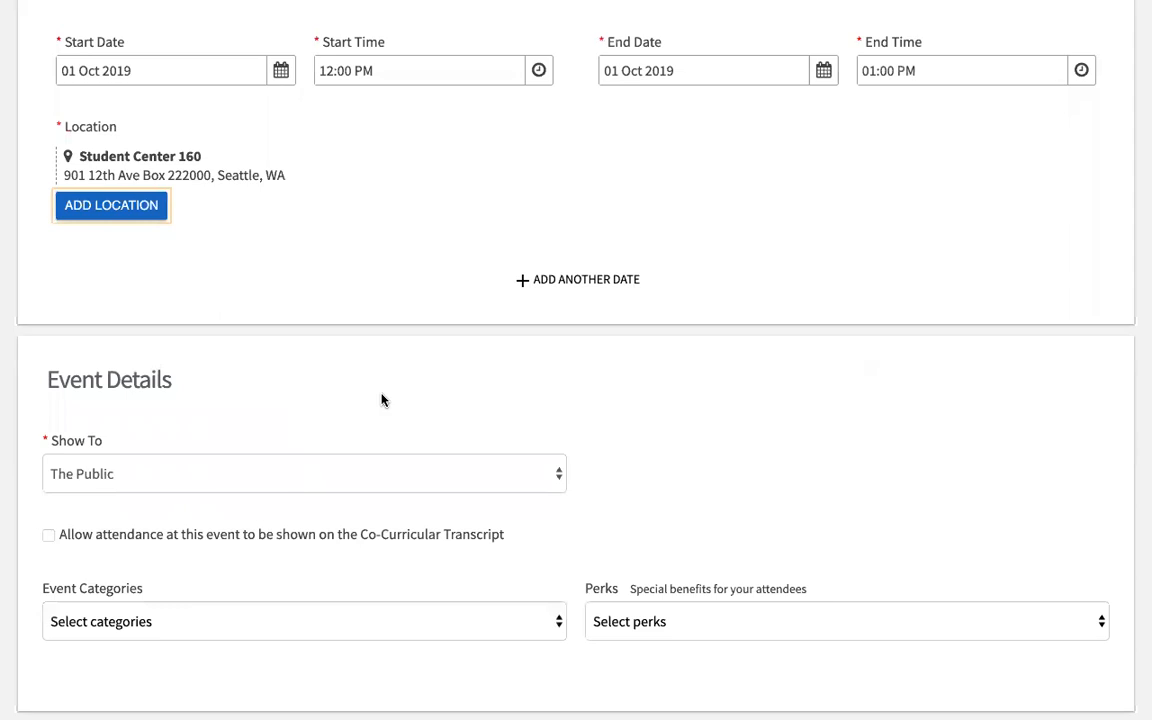
pyautogui.scroll(3, 439, 338)
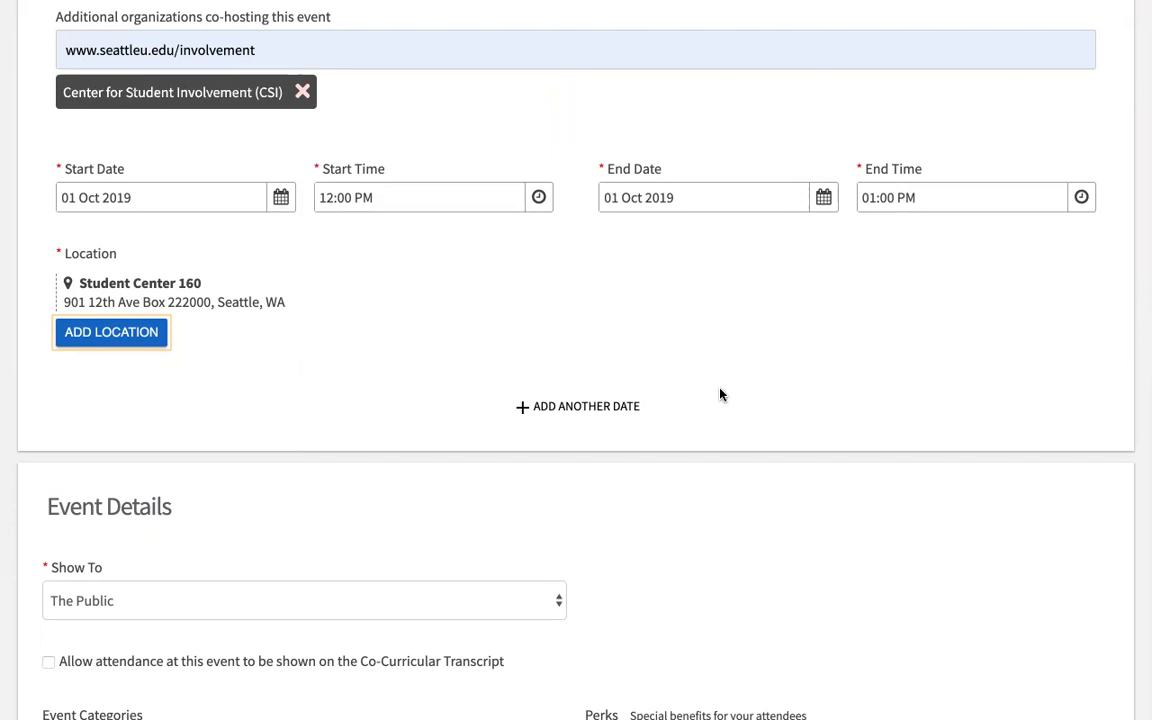
pyautogui.scroll(-3, 720, 394)
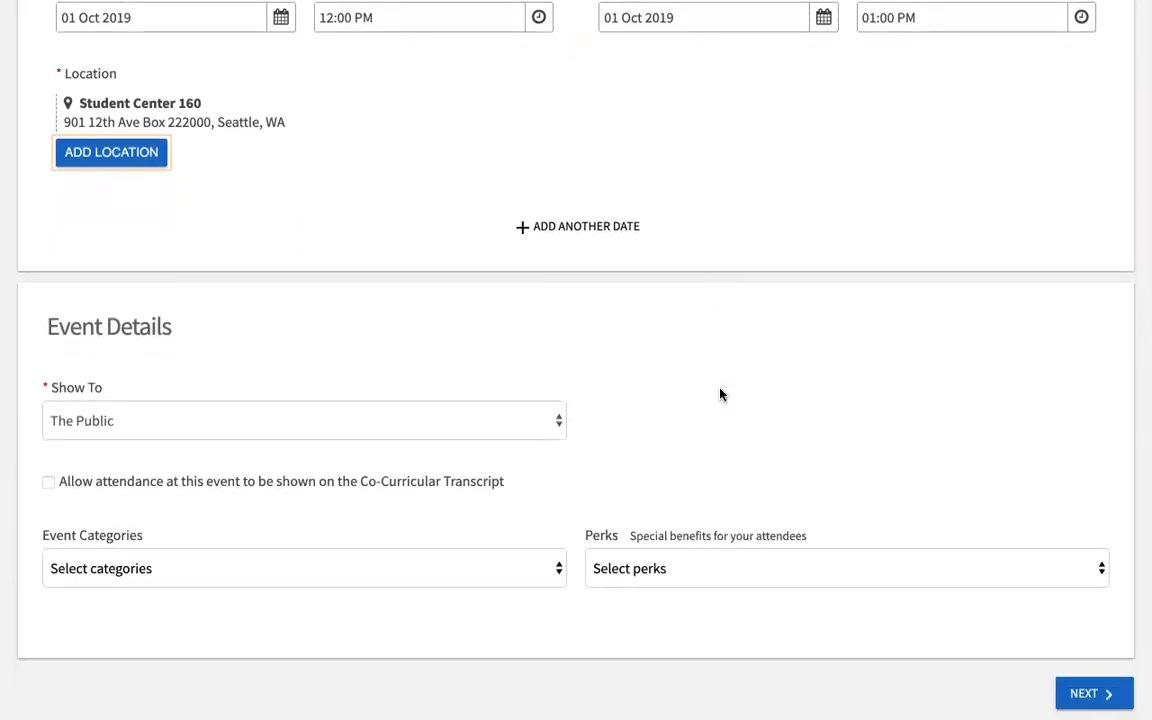
pyautogui.scroll(-1, 720, 394)
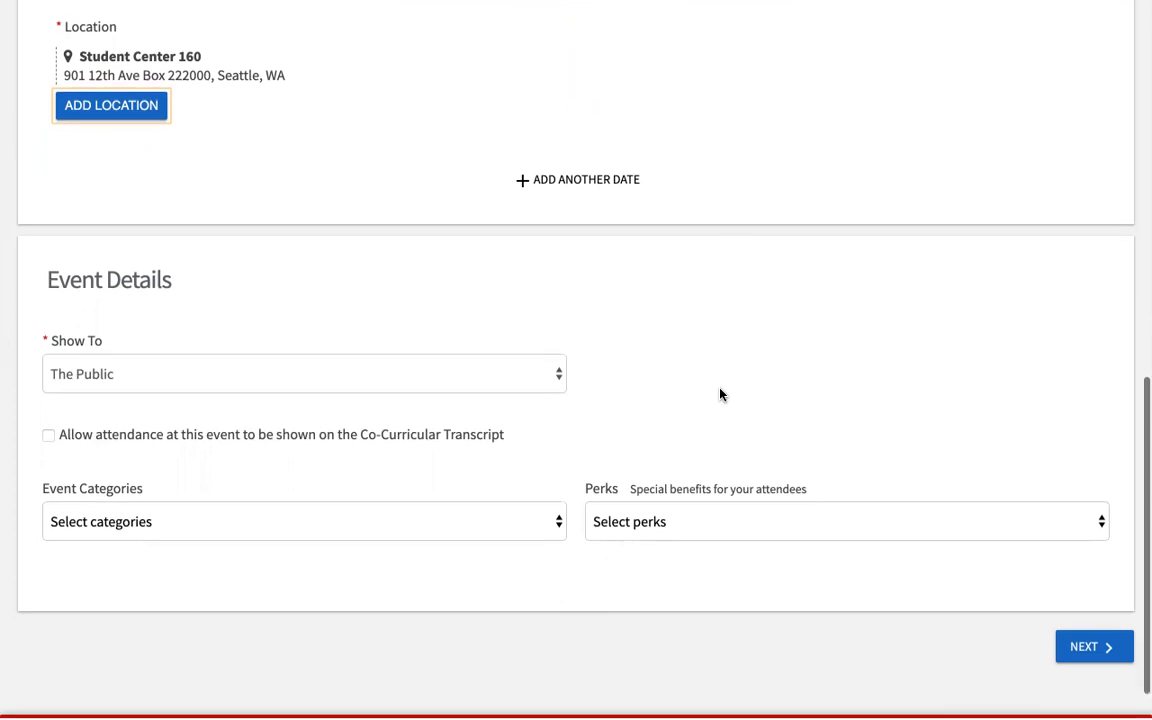
pyautogui.click(557, 378)
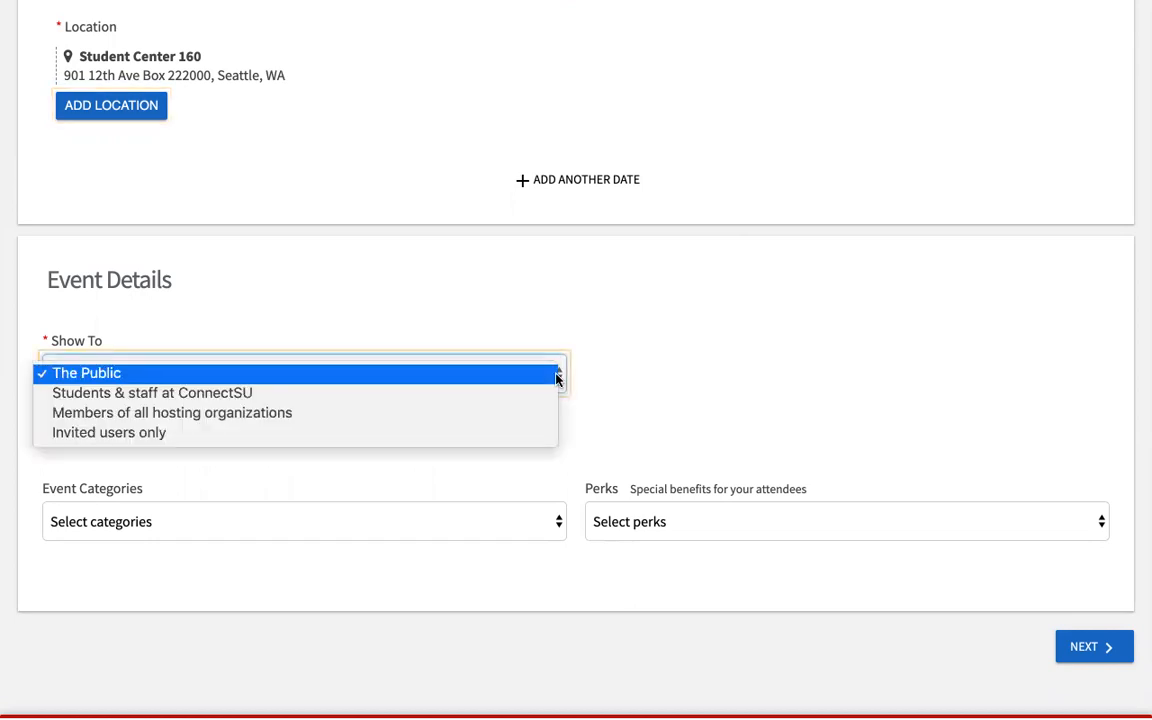
pyautogui.click(638, 365)
pyautogui.click(562, 375)
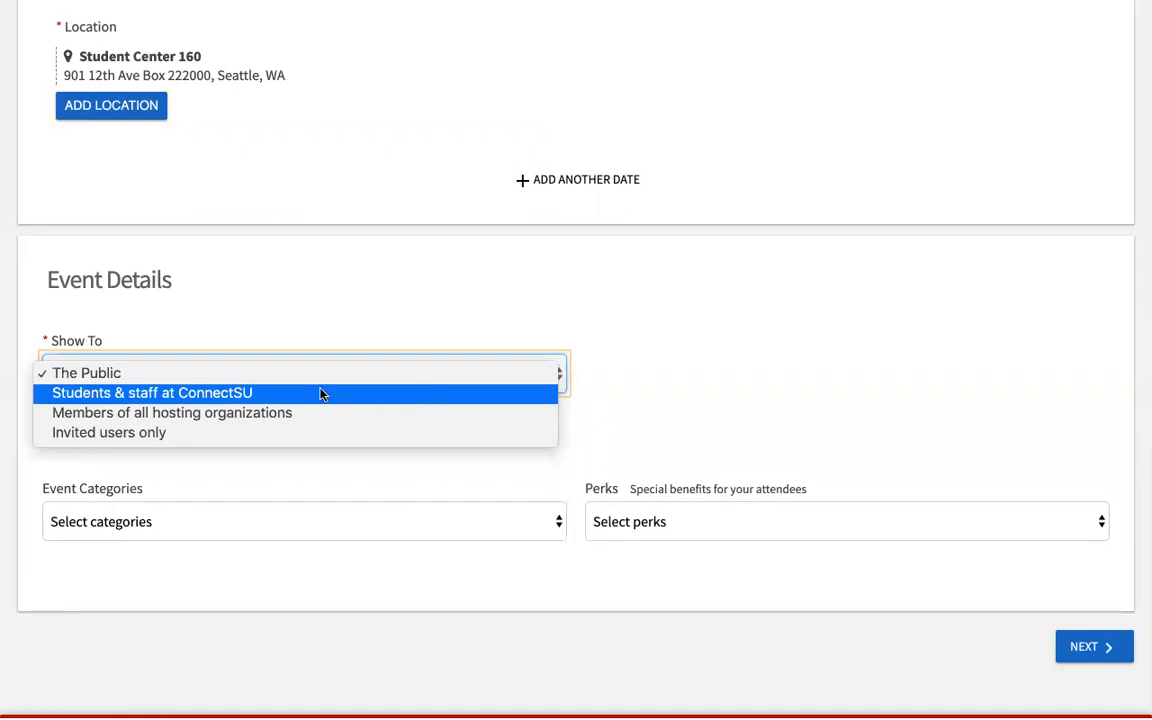
pyautogui.click(168, 438)
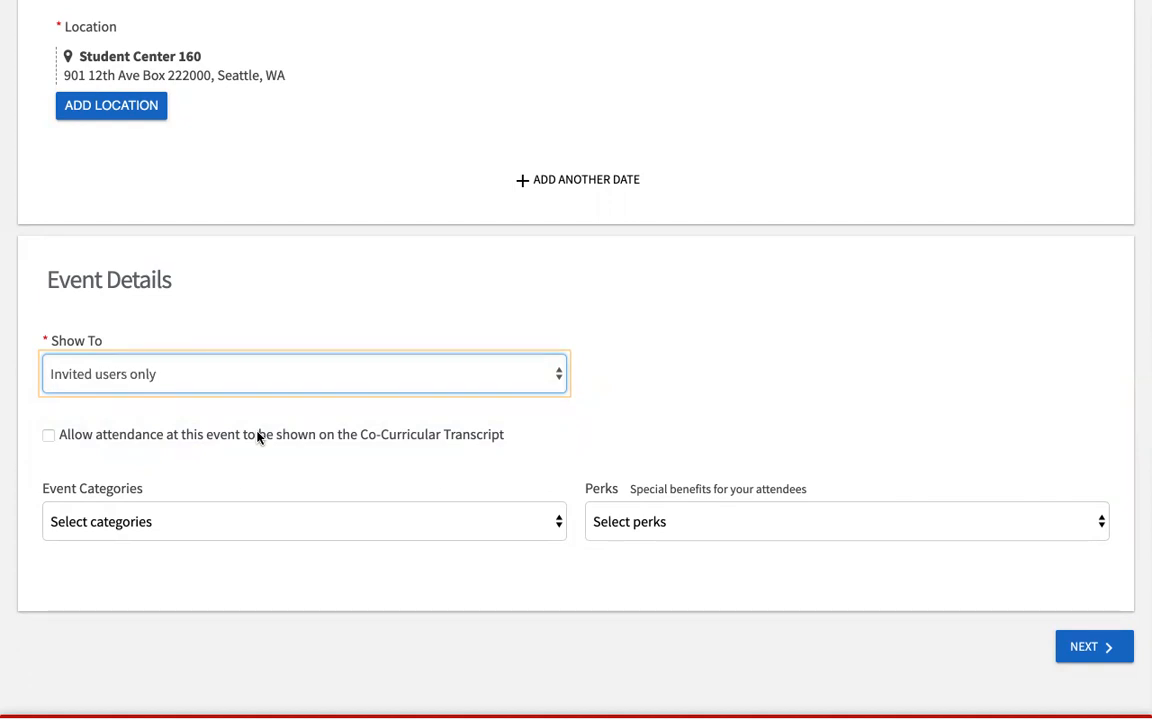
# Step: Open and close the account panel, then return down the event form
pyautogui.scroll(3, 1060, 157)
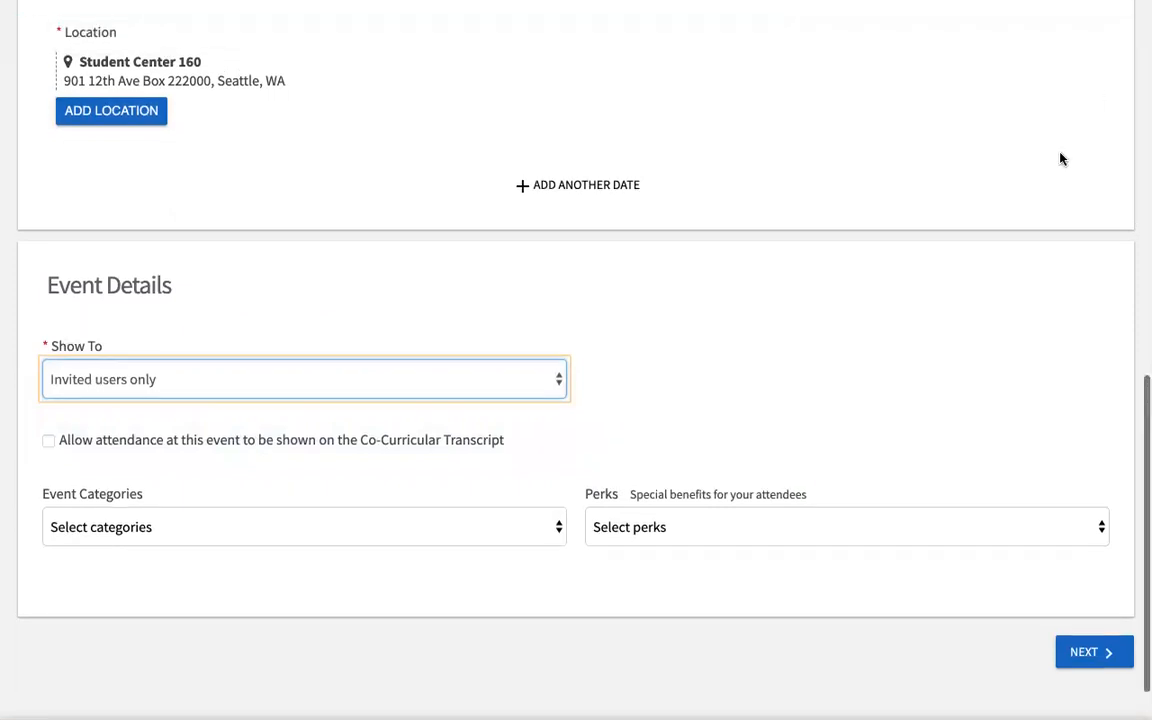
pyautogui.scroll(9, 1060, 158)
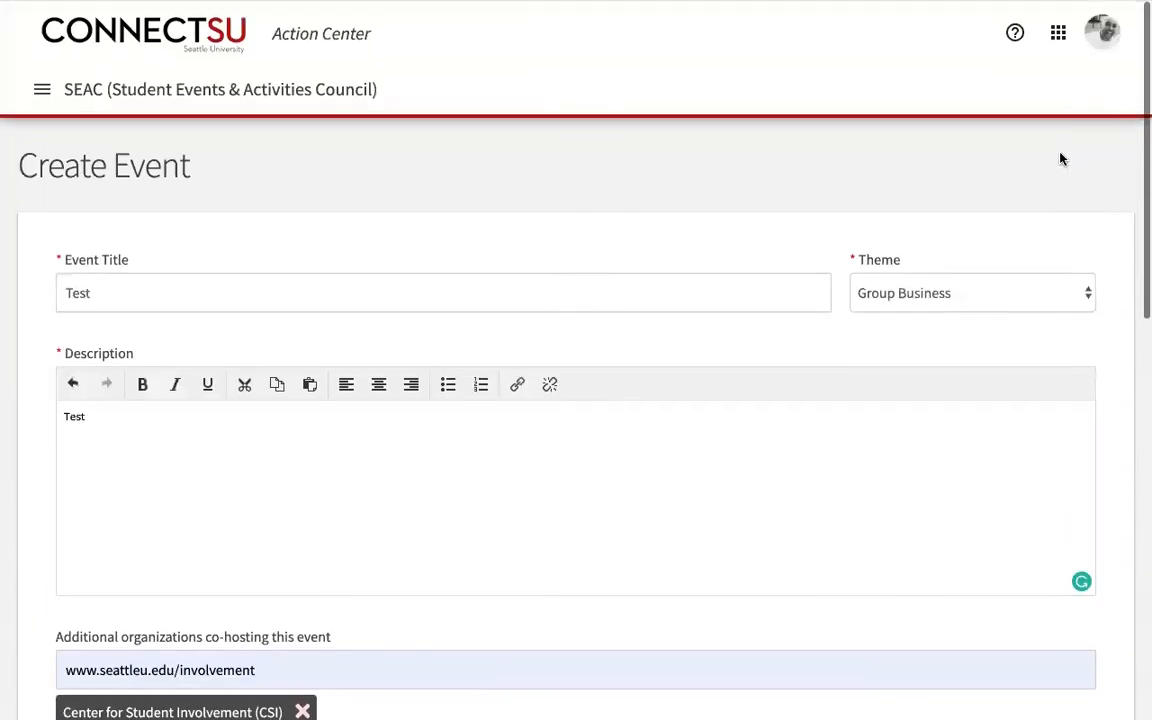
pyautogui.click(1106, 33)
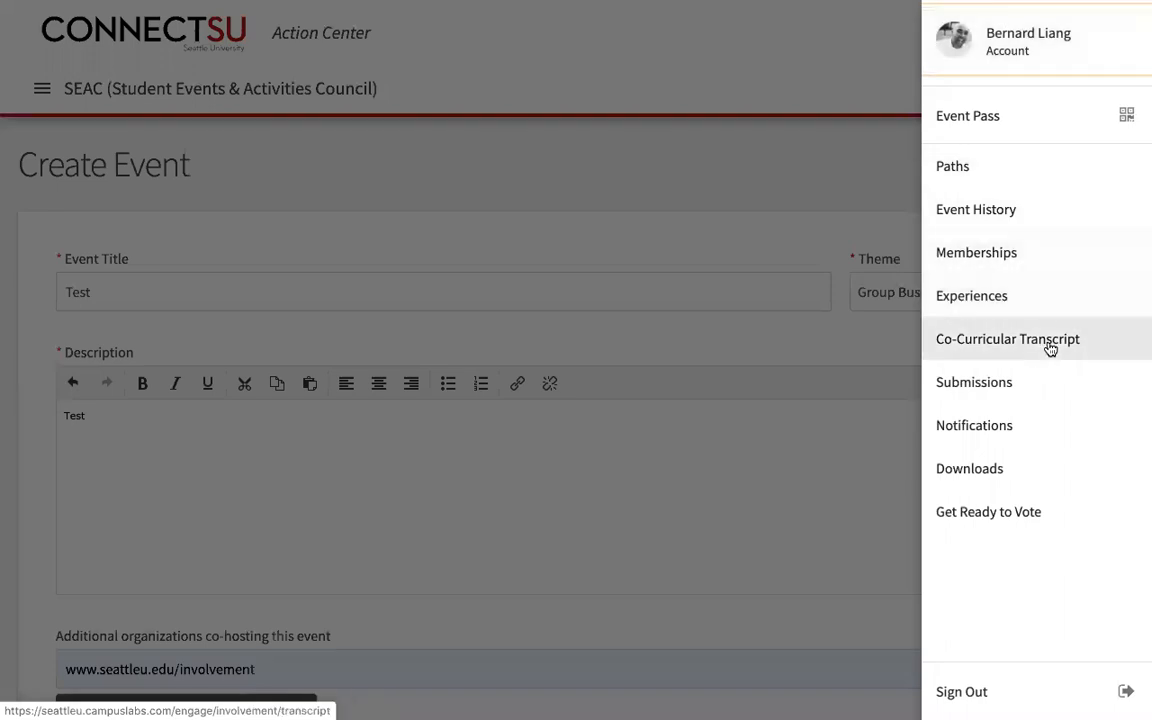
pyautogui.click(796, 180)
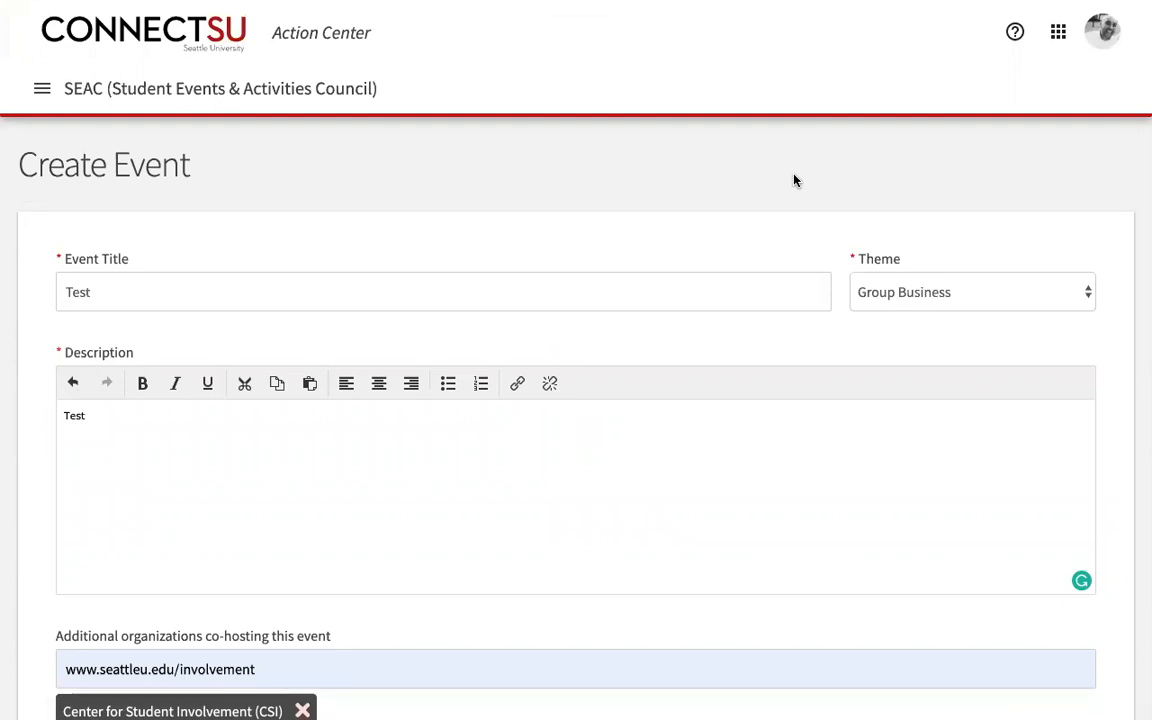
pyautogui.scroll(-5, 796, 180)
pyautogui.scroll(-5, 794, 180)
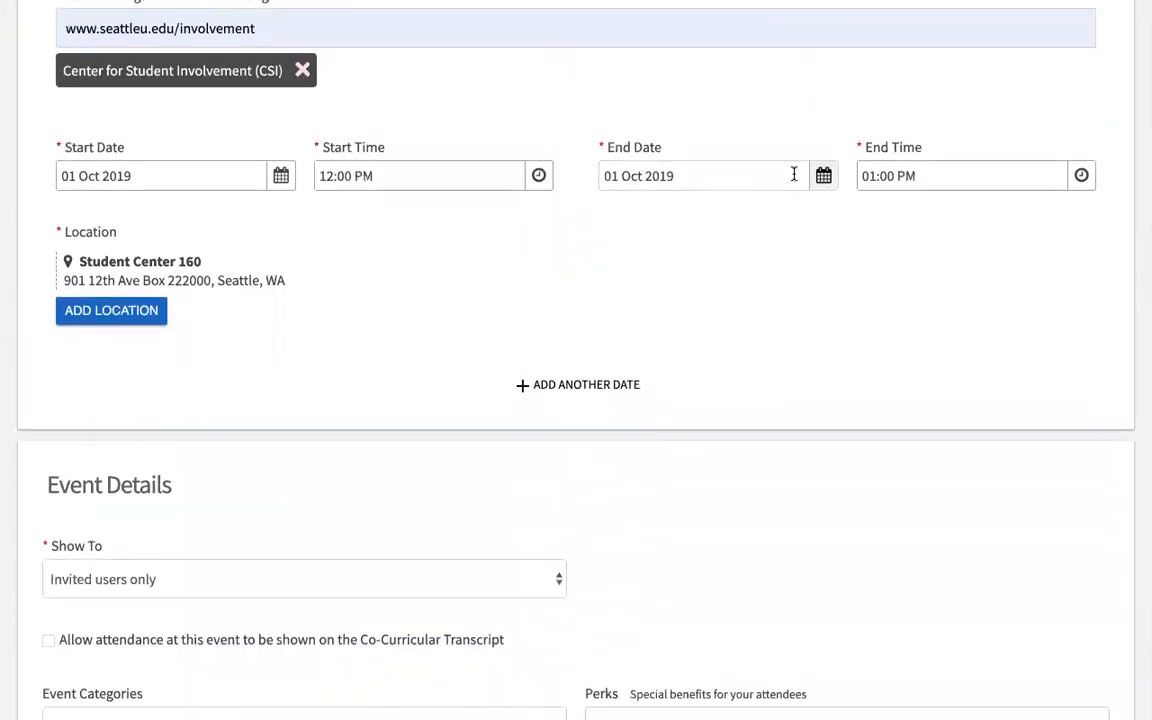
pyautogui.scroll(-3, 794, 175)
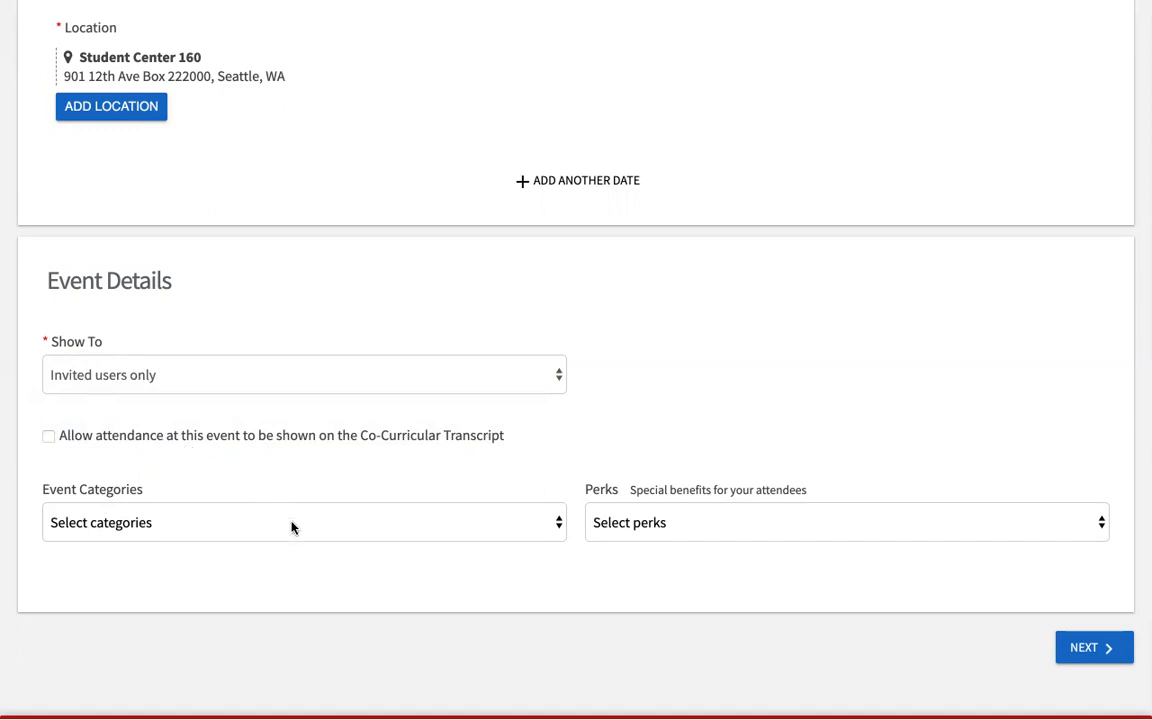
# Step: Add Community Building, Advising, Hall Council Event and Social + Fun categories, leaving Perks empty
pyautogui.click(324, 531)
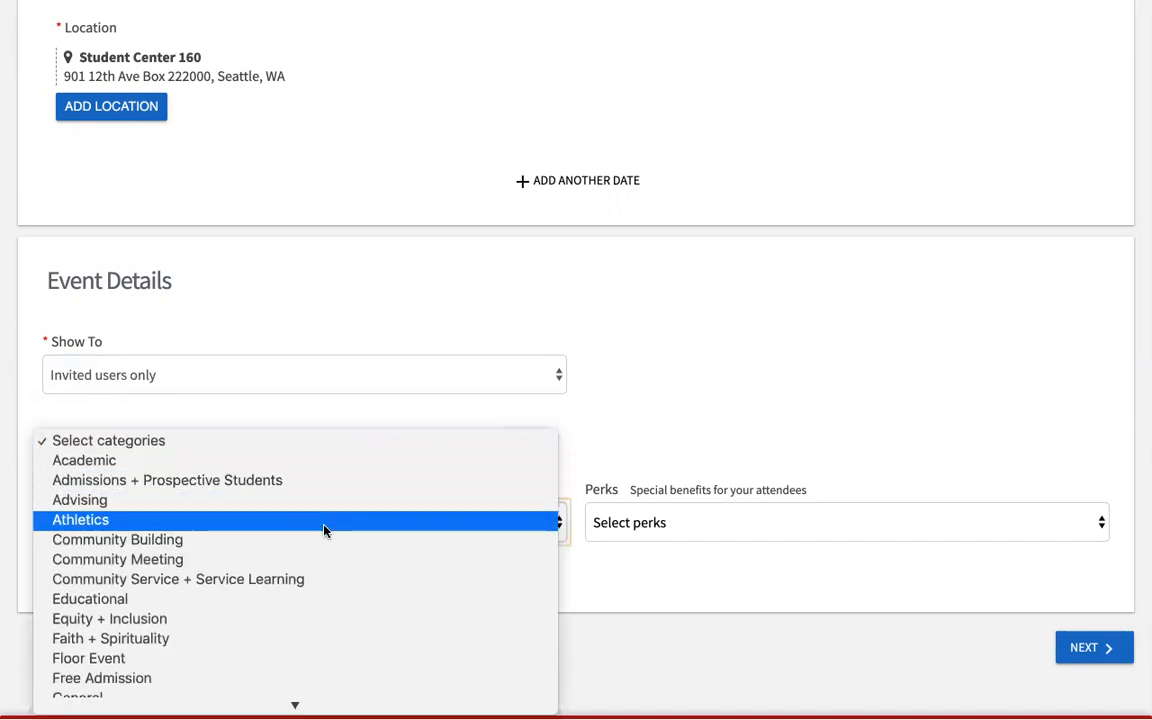
pyautogui.click(319, 540)
pyautogui.click(349, 529)
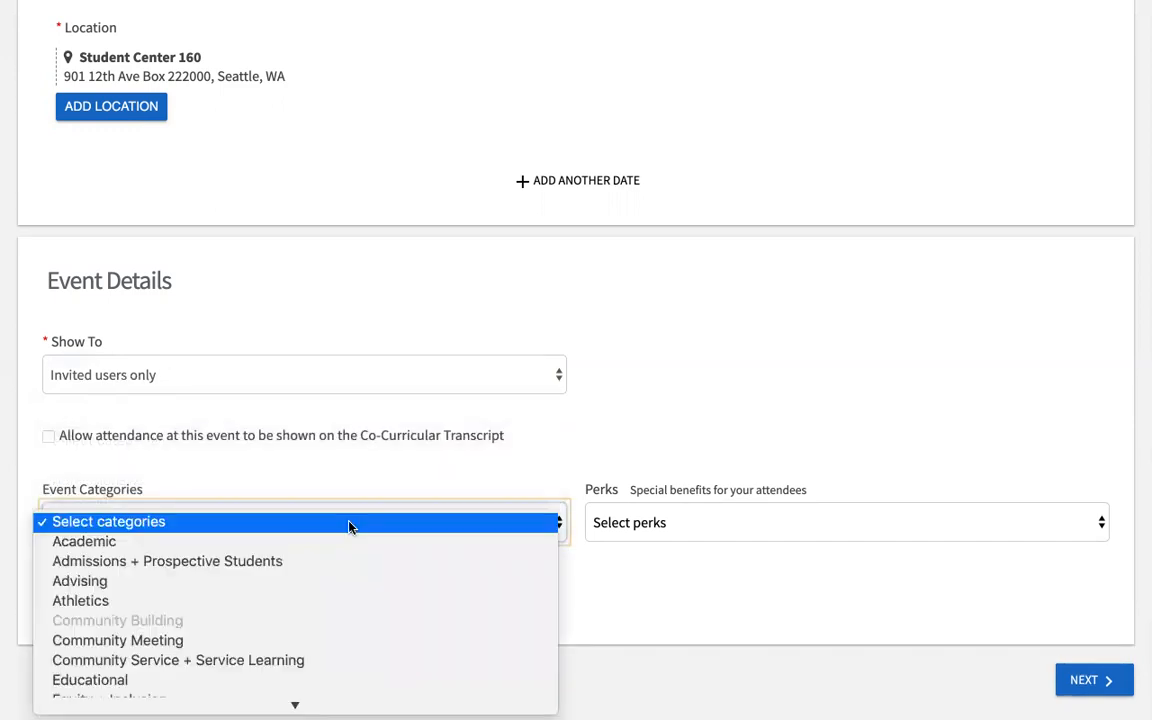
pyautogui.click(322, 591)
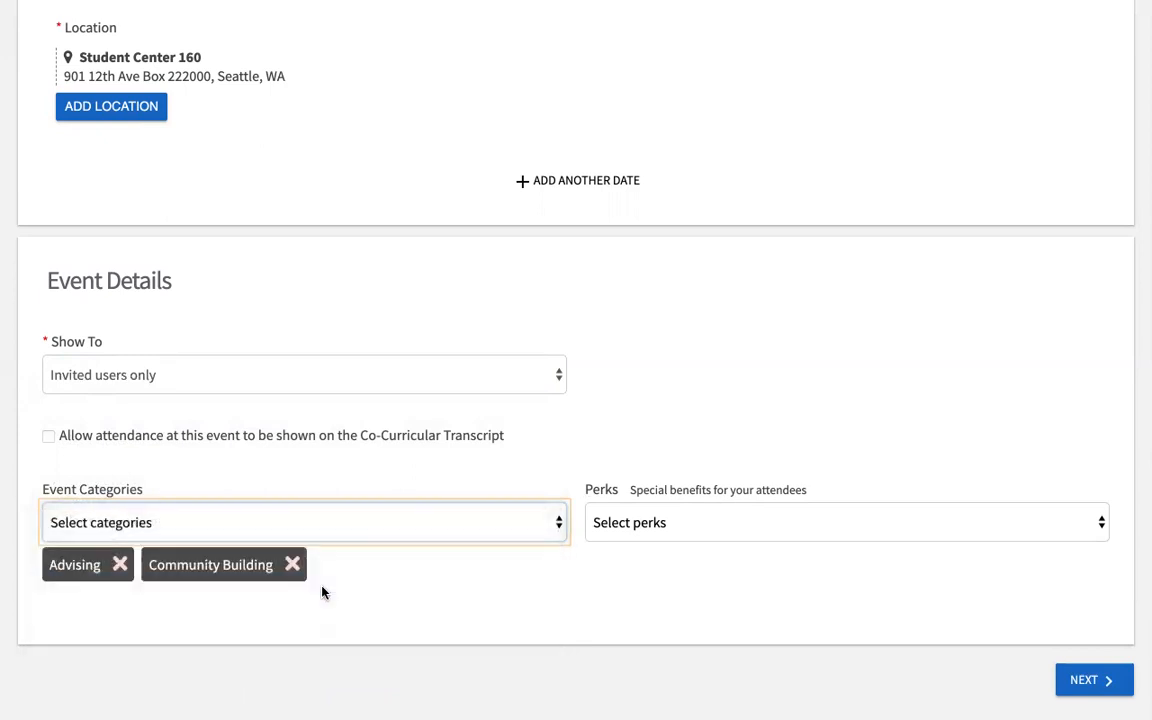
pyautogui.click(345, 526)
pyautogui.scroll(-5, 344, 531)
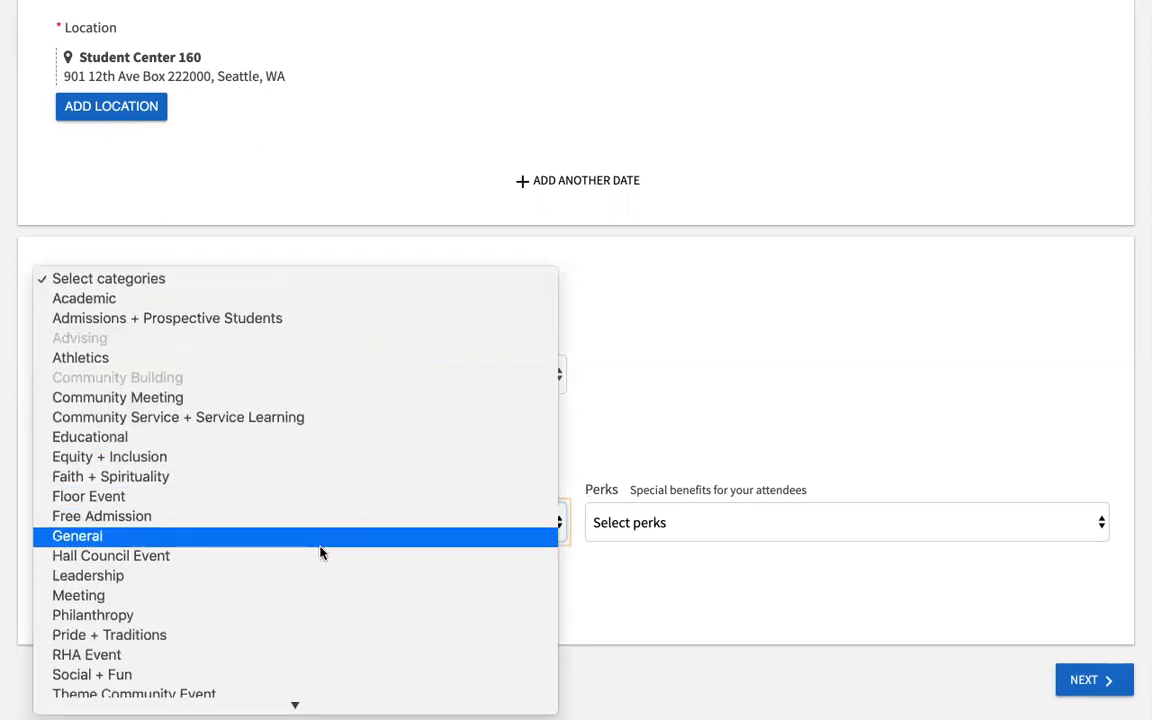
pyautogui.click(316, 556)
pyautogui.click(380, 530)
pyautogui.scroll(-3, 383, 527)
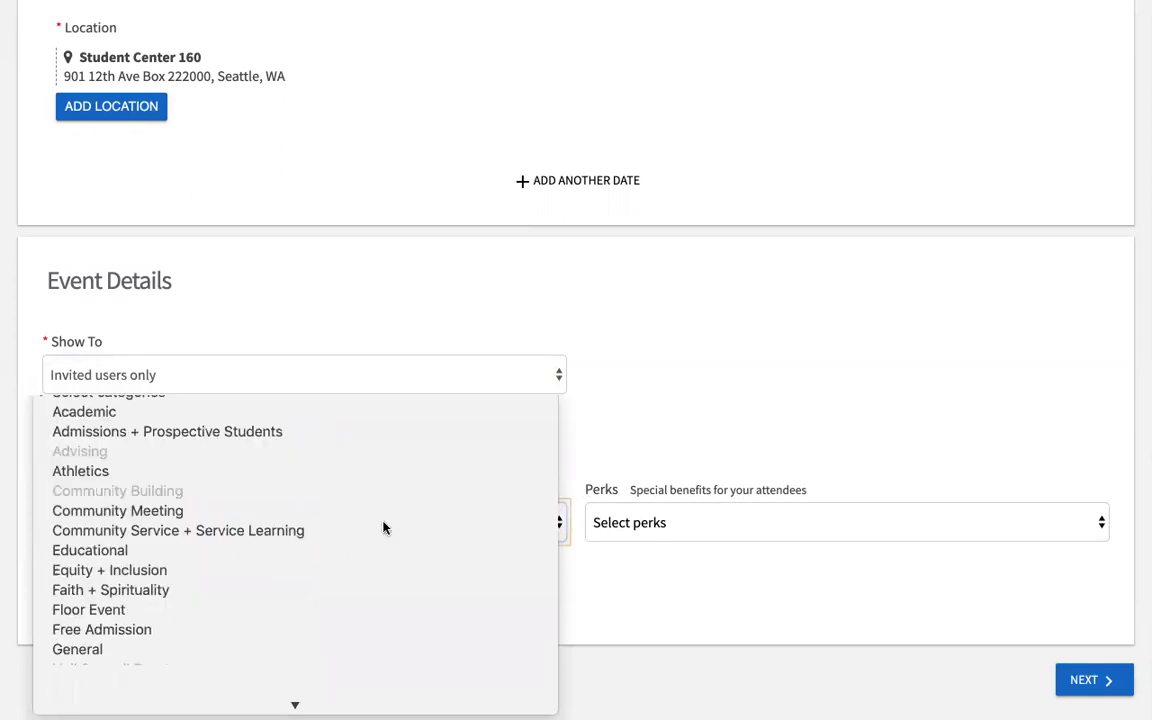
pyautogui.click(303, 640)
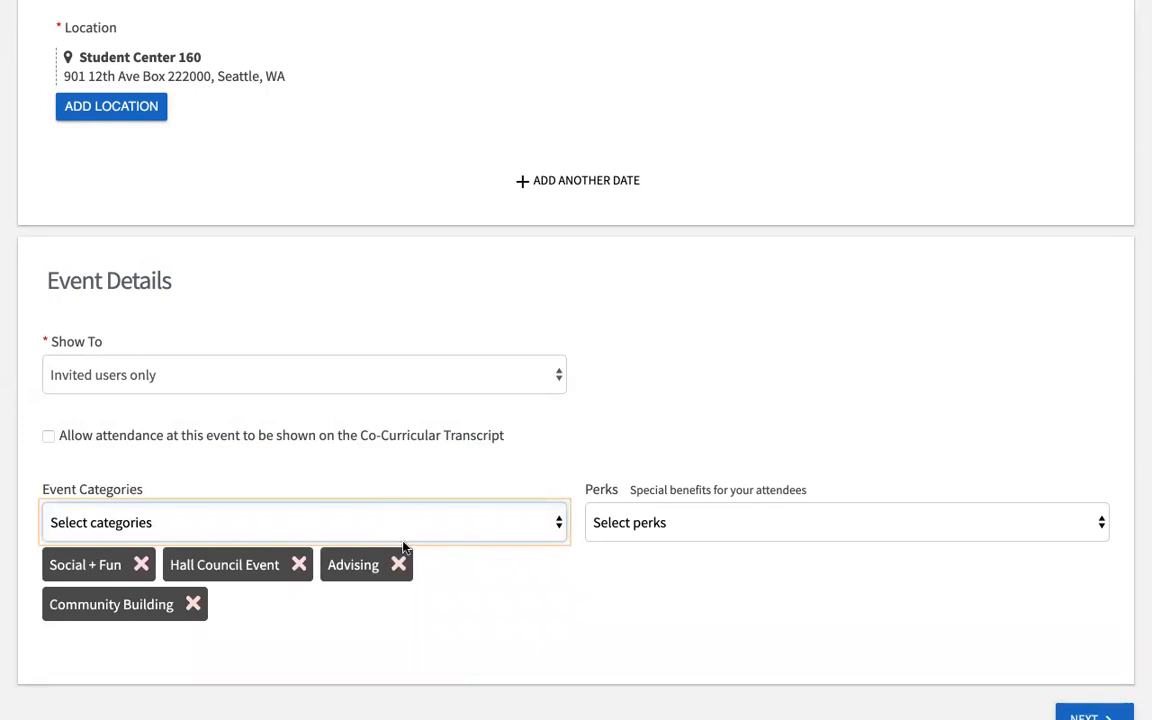
pyautogui.click(747, 525)
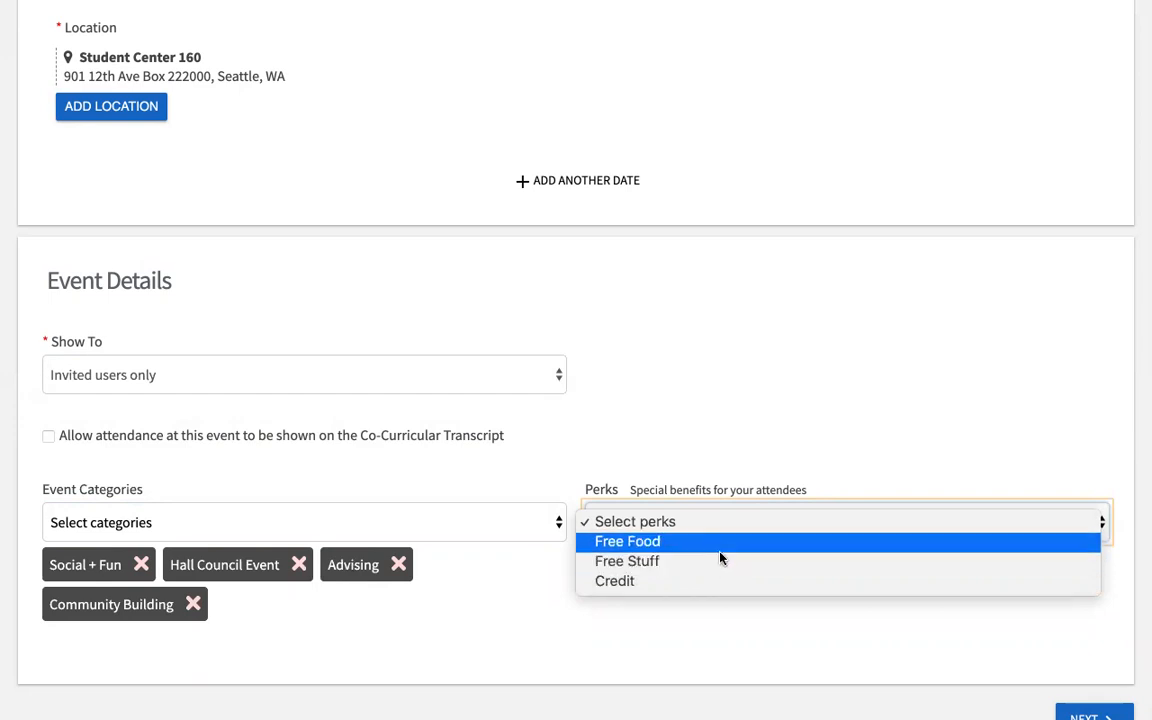
pyautogui.click(733, 645)
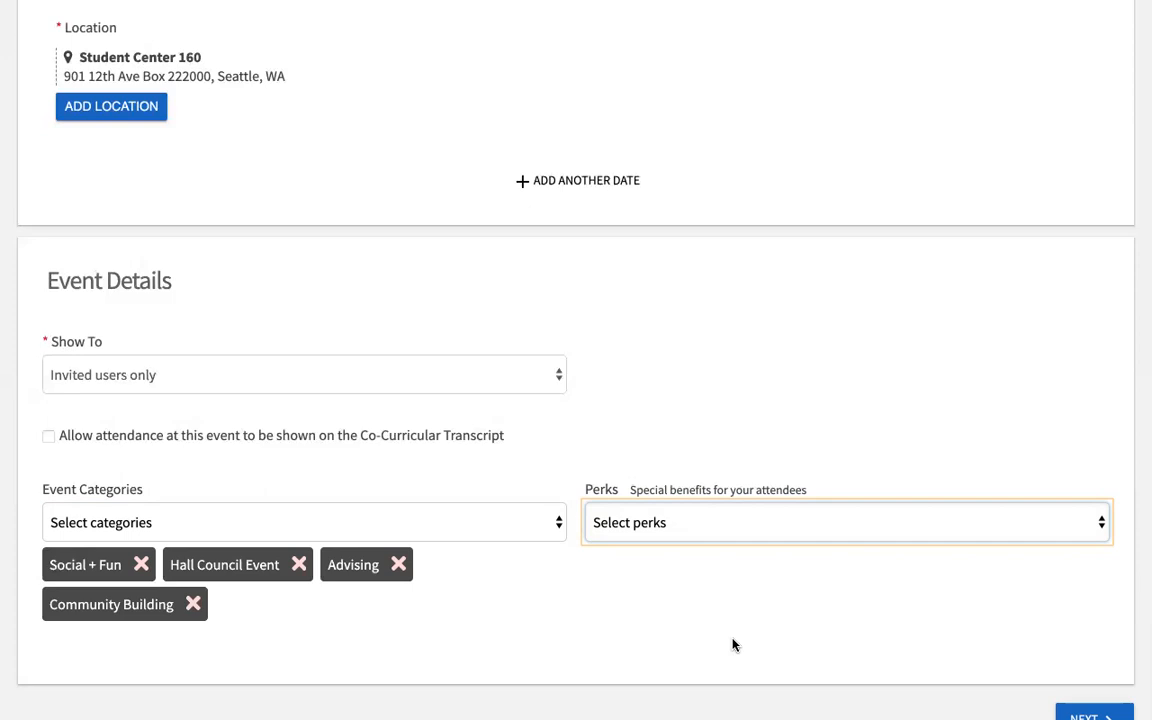
# Step: Continue to the RSVP settings, keeping 'Who can RSVP' set to Anyone
pyautogui.scroll(-2, 733, 645)
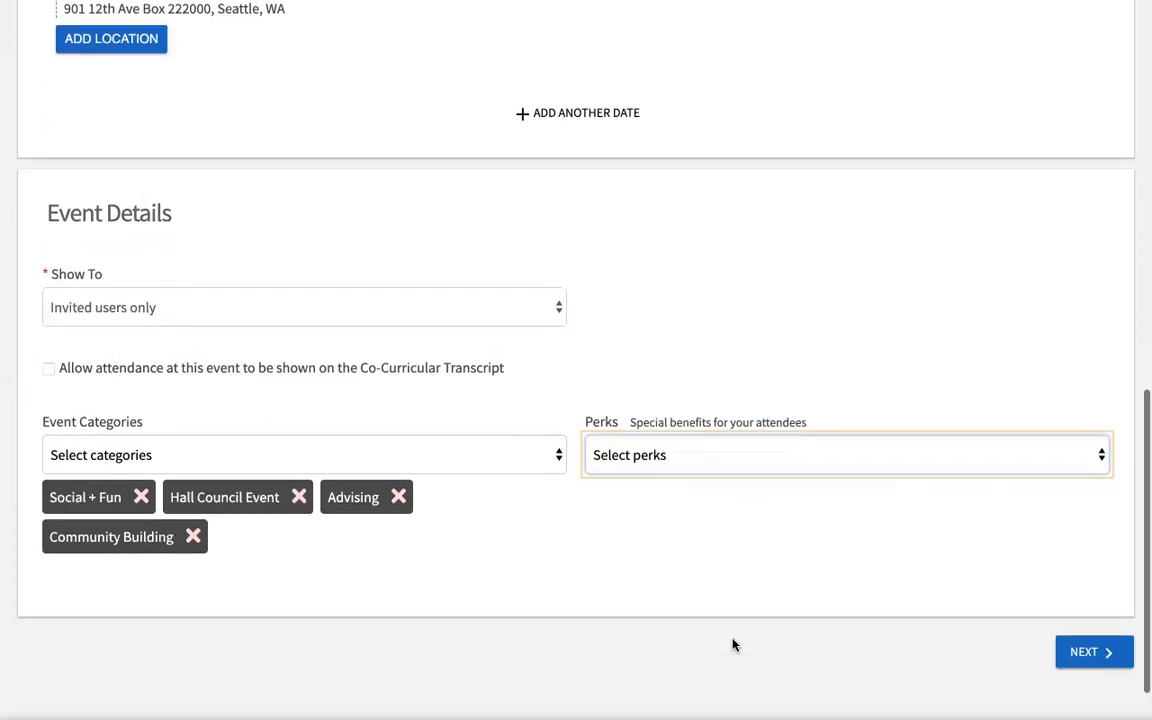
pyautogui.click(1087, 640)
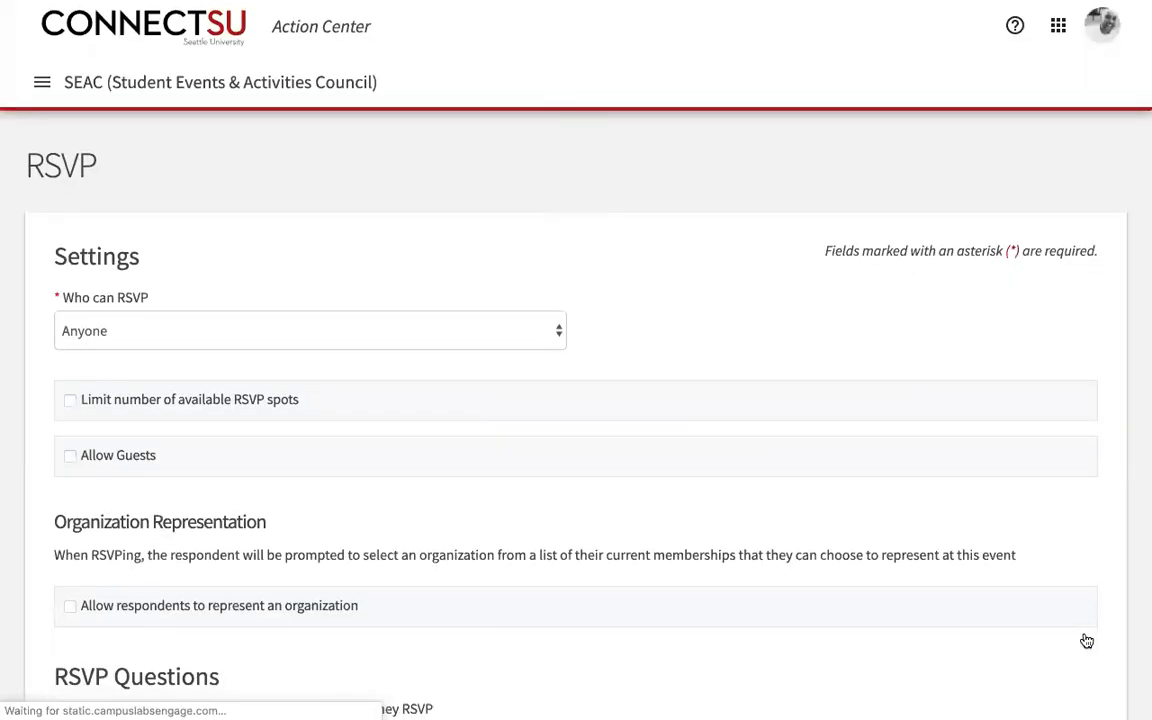
pyautogui.scroll(-1, 1087, 640)
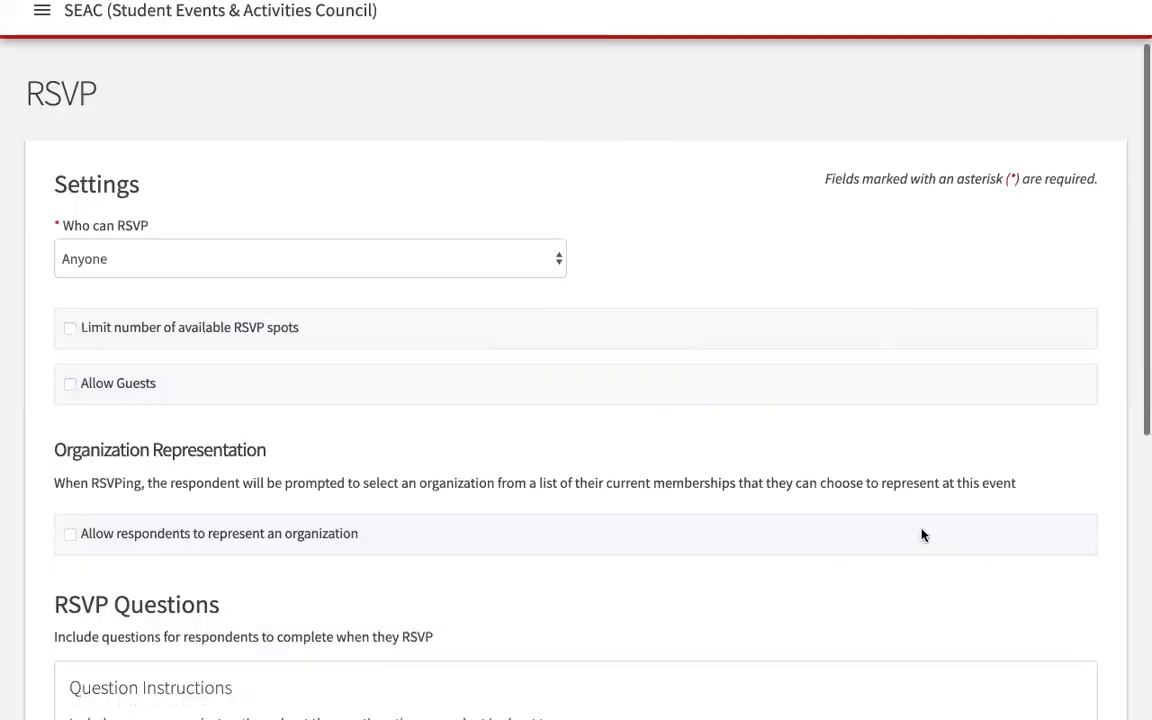
pyautogui.click(558, 262)
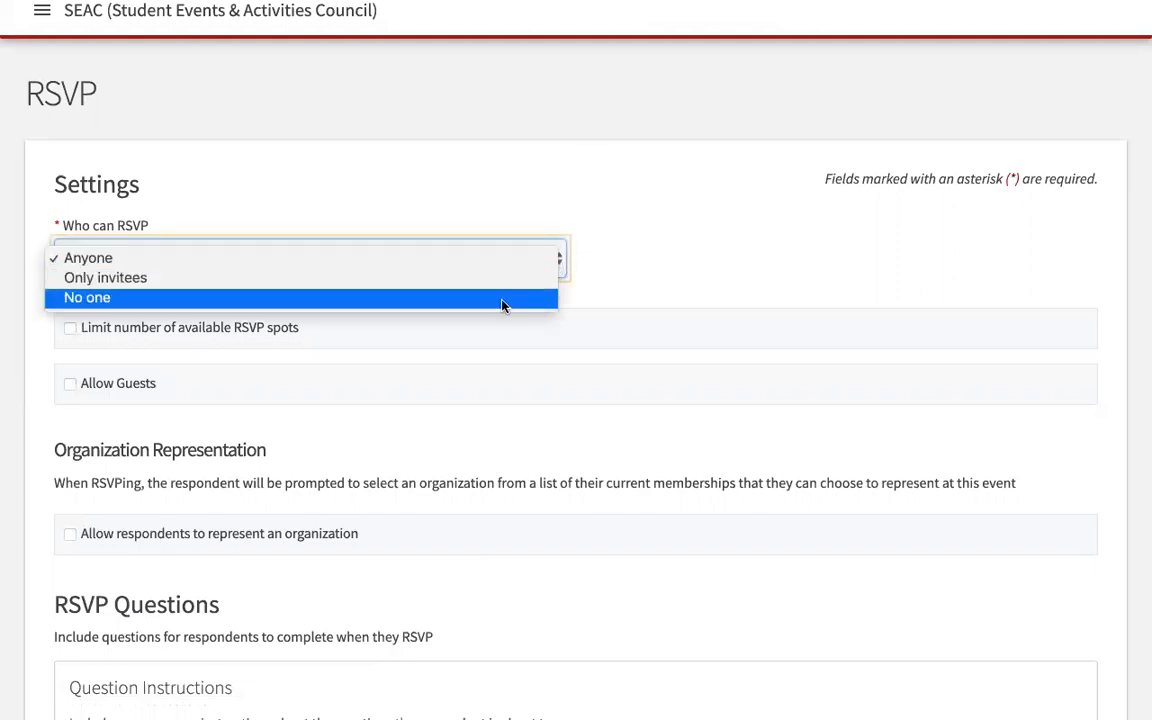
pyautogui.click(711, 252)
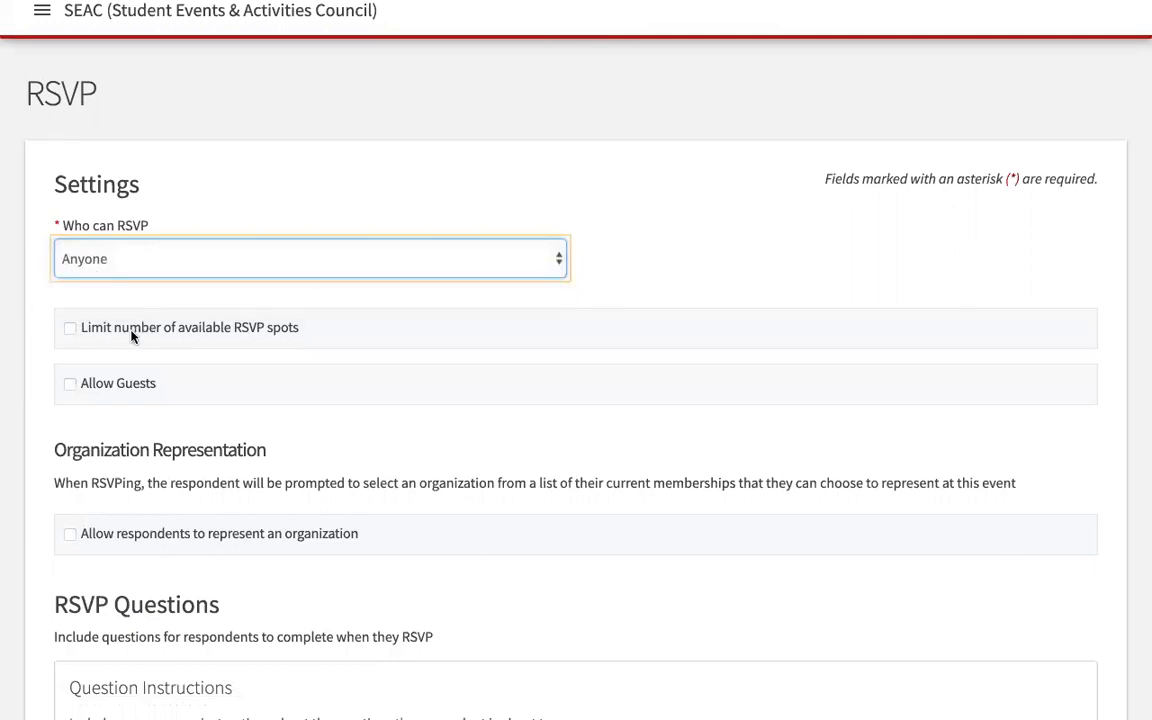
# Step: Try a 25-spot RSVP limit, then remove the spot limit
pyautogui.click(70, 328)
pyautogui.moveTo(121, 411); pyautogui.dragTo(83, 418)
pyautogui.write('25')
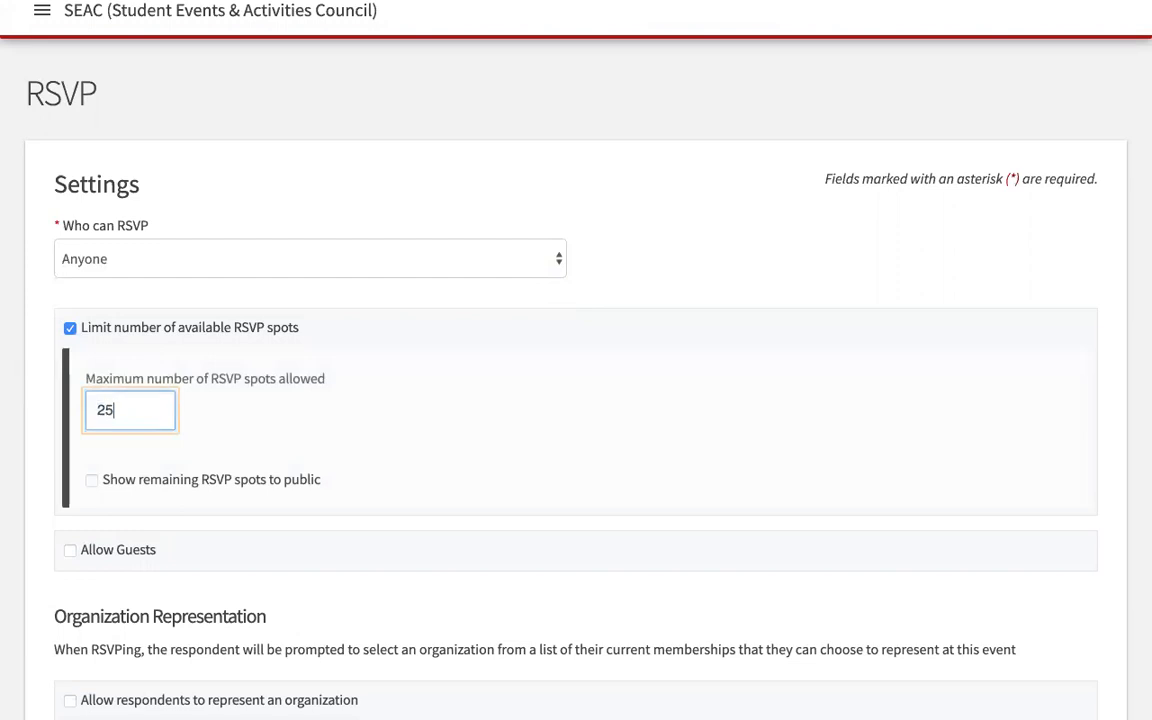
pyautogui.click(318, 420)
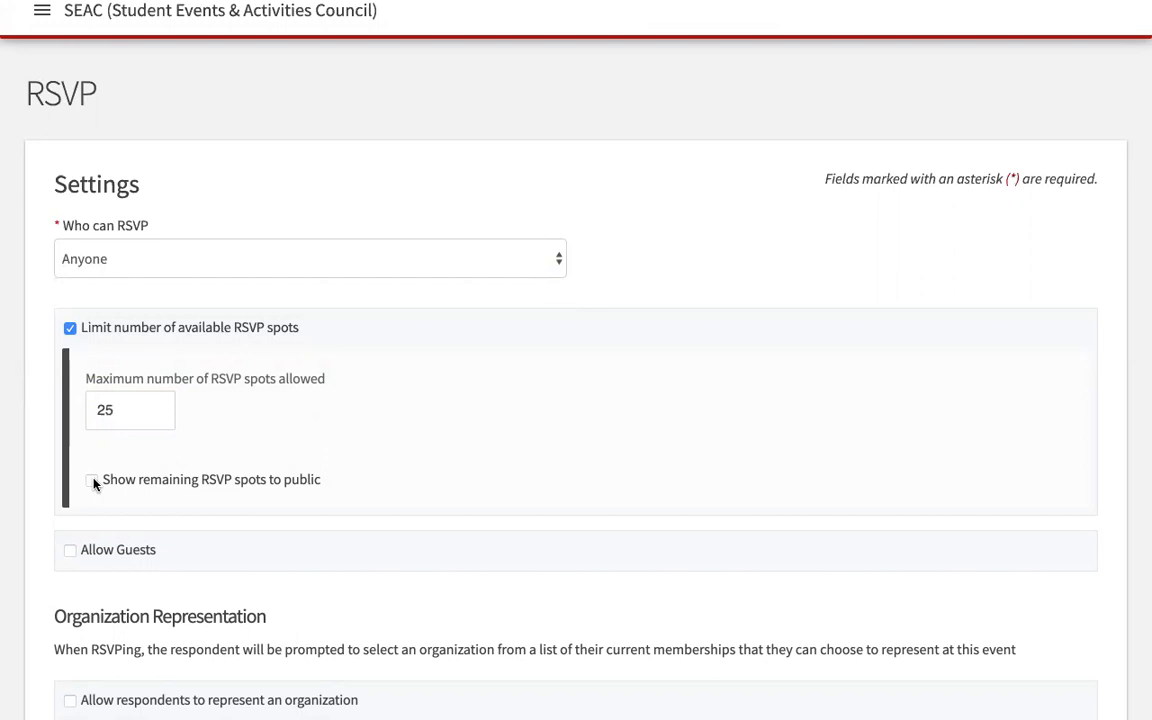
pyautogui.scroll(-1, 414, 432)
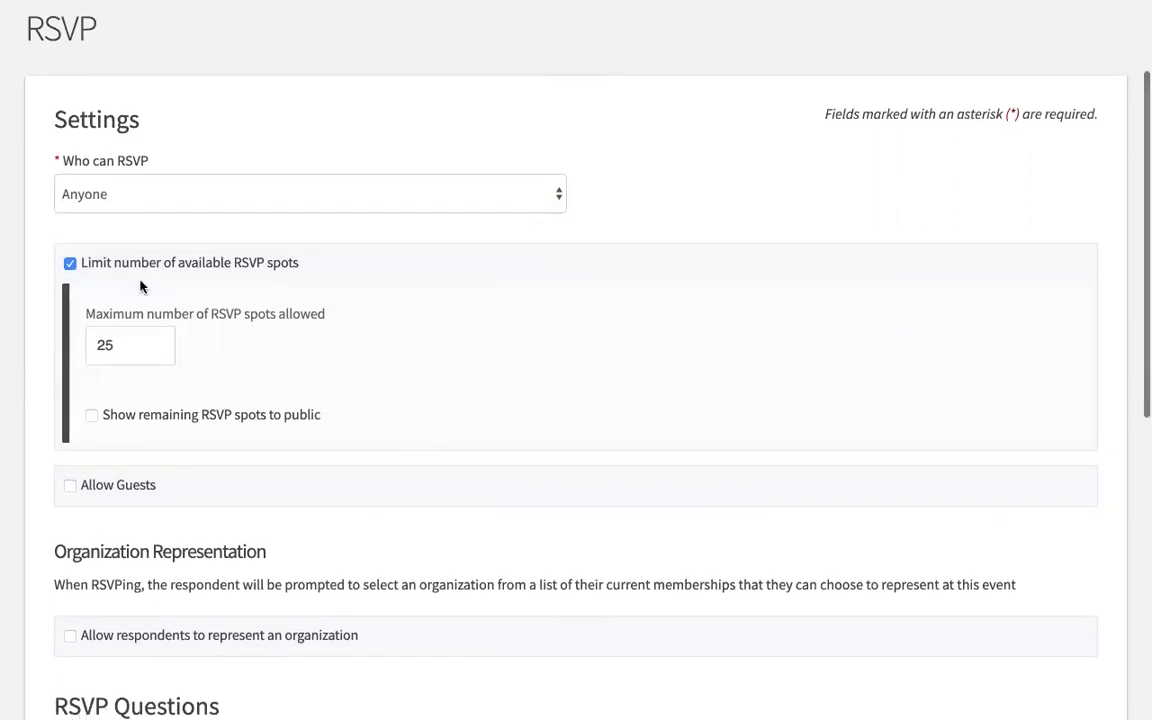
pyautogui.click(70, 264)
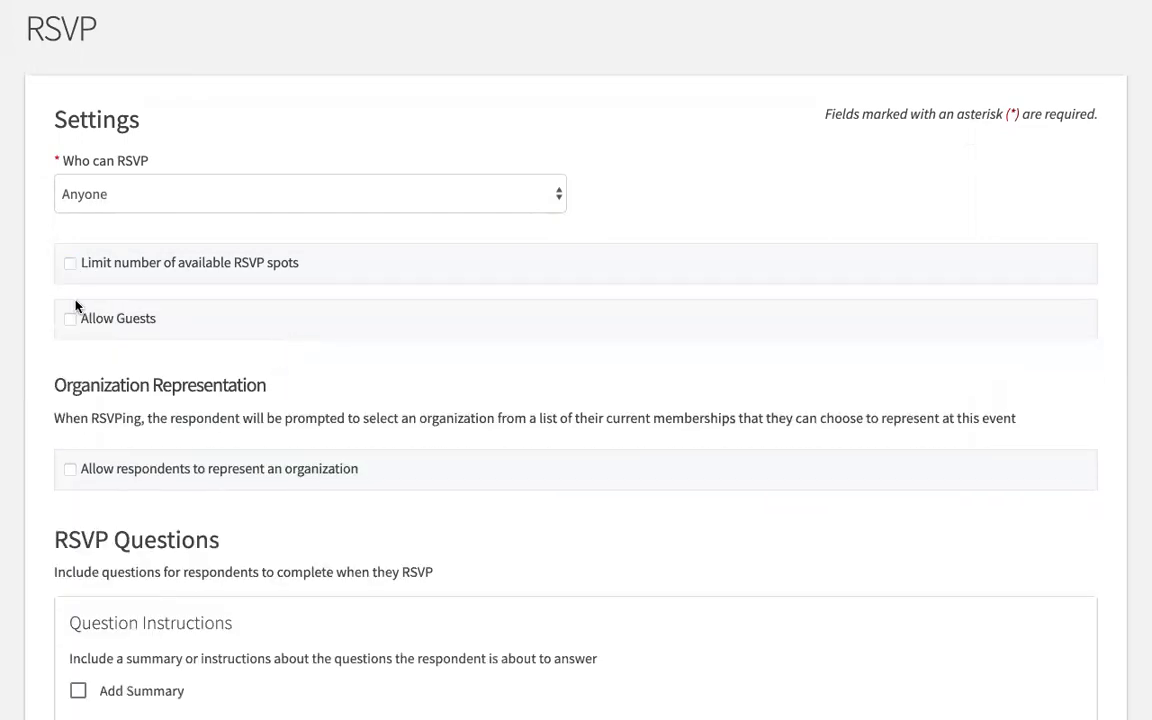
# Step: Briefly allow guests with a max-guests value of 1, then turn guests off again
pyautogui.click(70, 319)
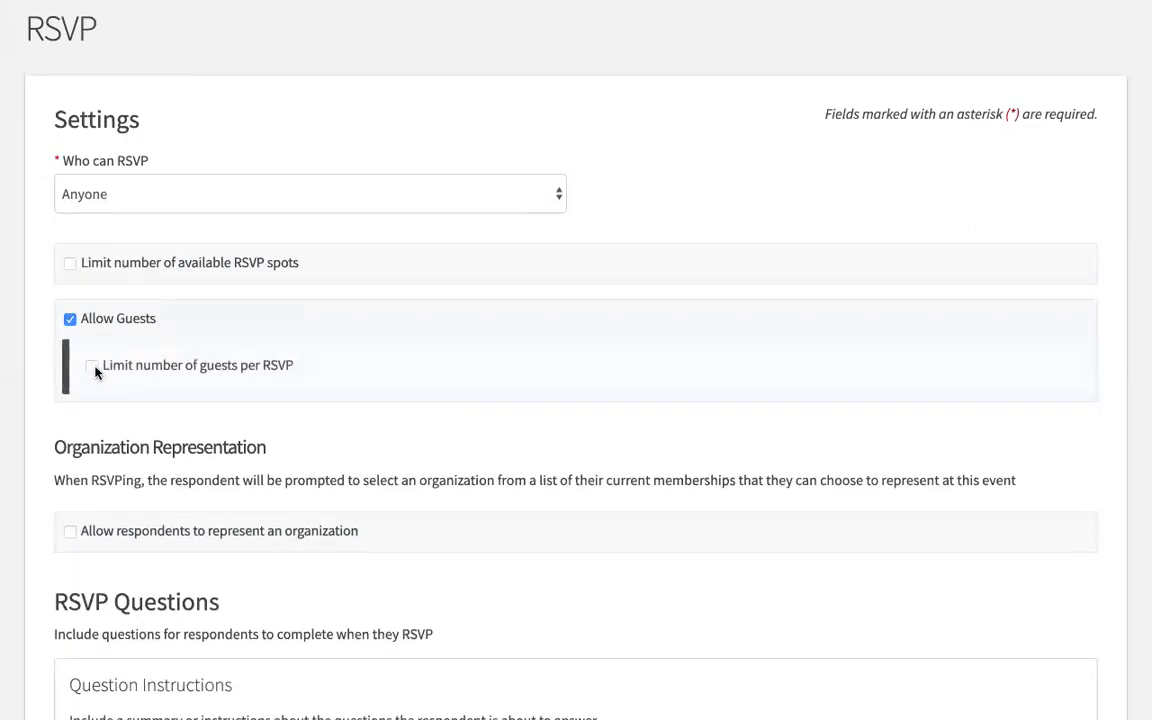
pyautogui.click(92, 367)
pyautogui.click(120, 427)
pyautogui.write('25')
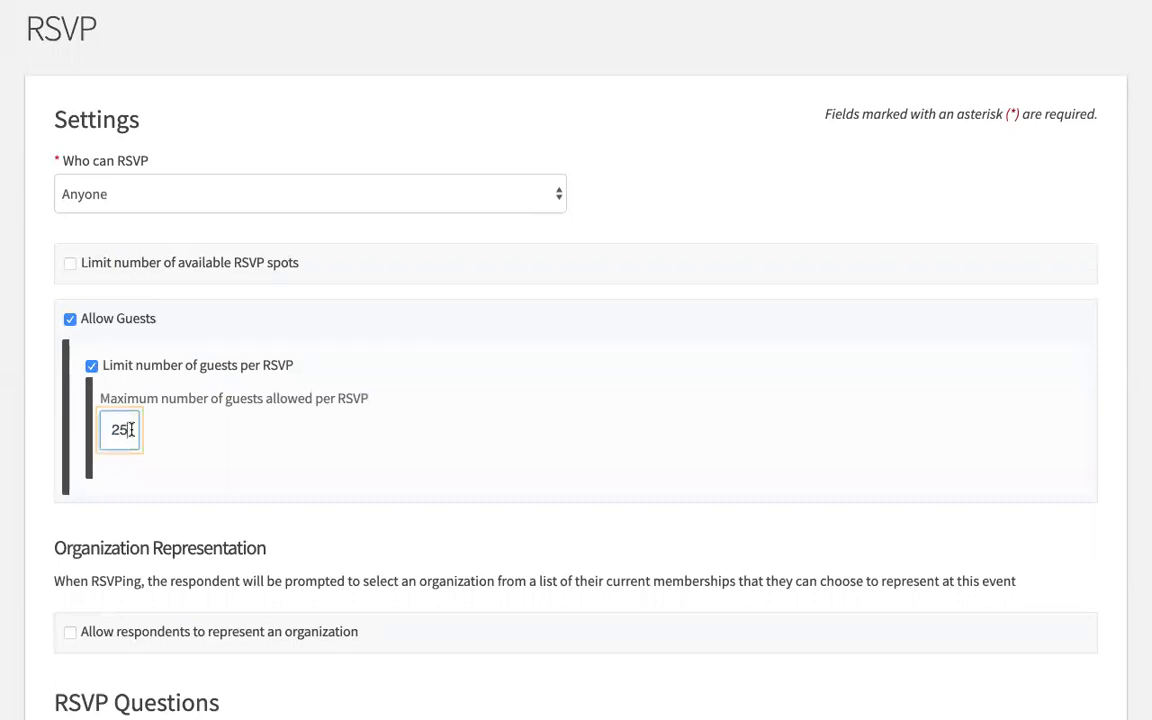
pyautogui.press('BackSpace')
pyautogui.press('BackSpace')
pyautogui.write('1')
pyautogui.click(92, 366)
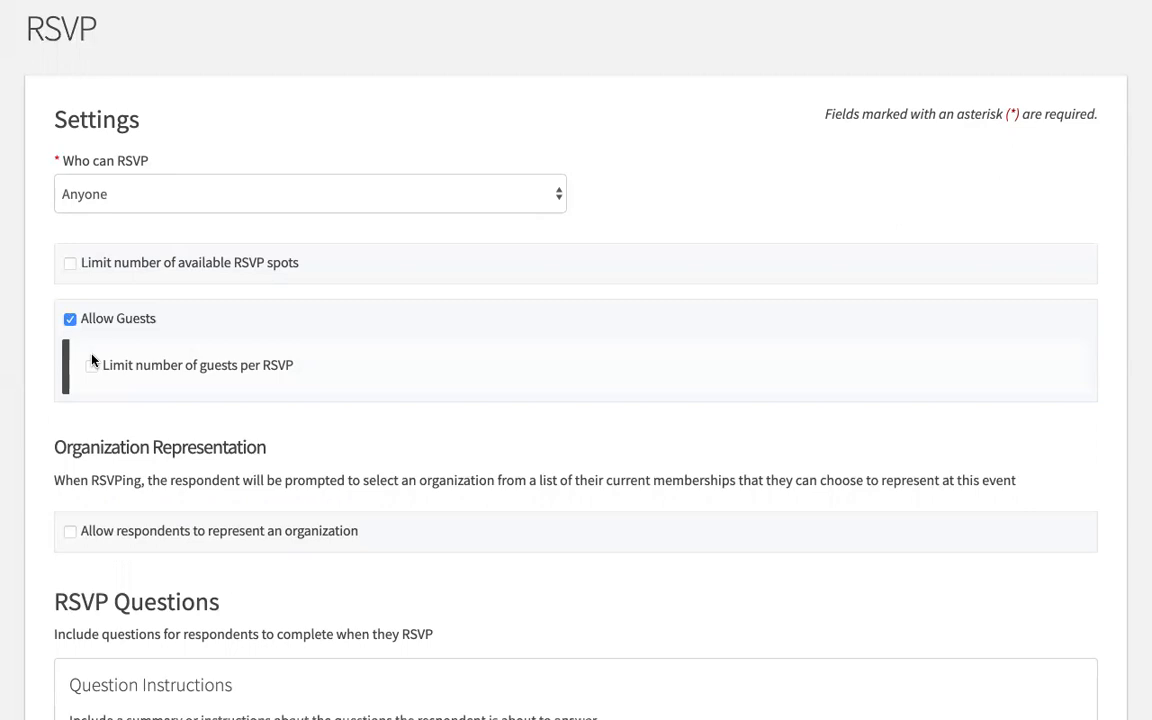
pyautogui.click(70, 319)
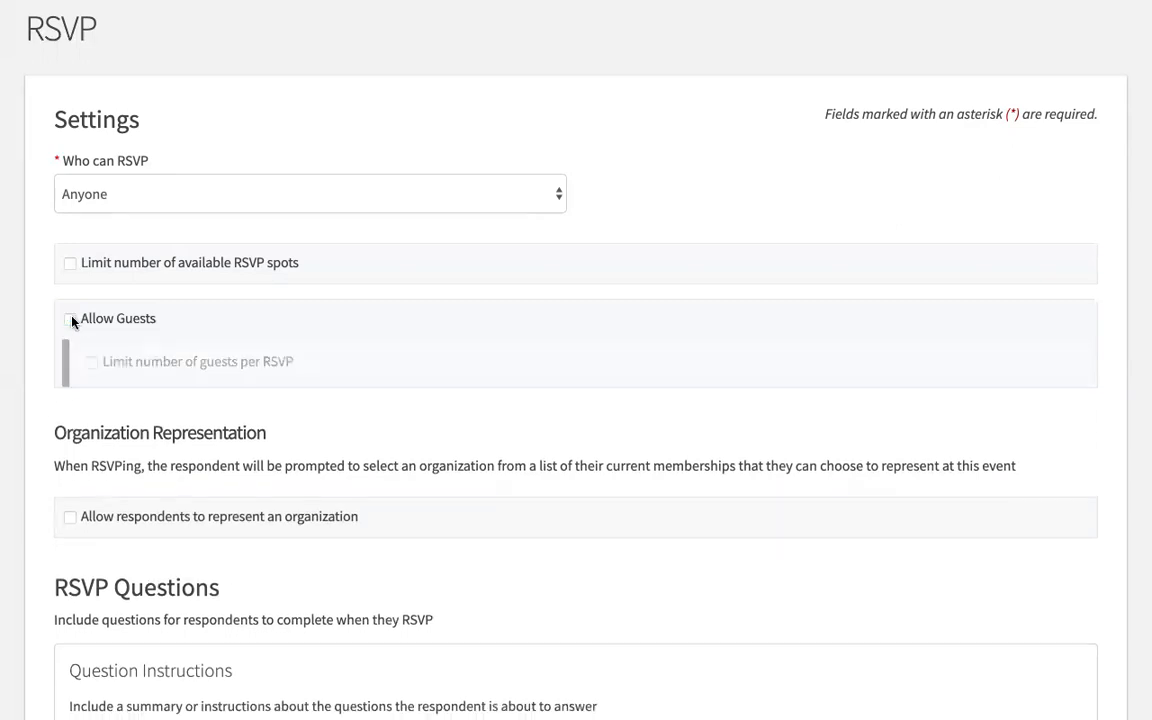
# Step: Look over the custom question types without adding one, then move on to Event Cover Photo
pyautogui.scroll(-2, 429, 278)
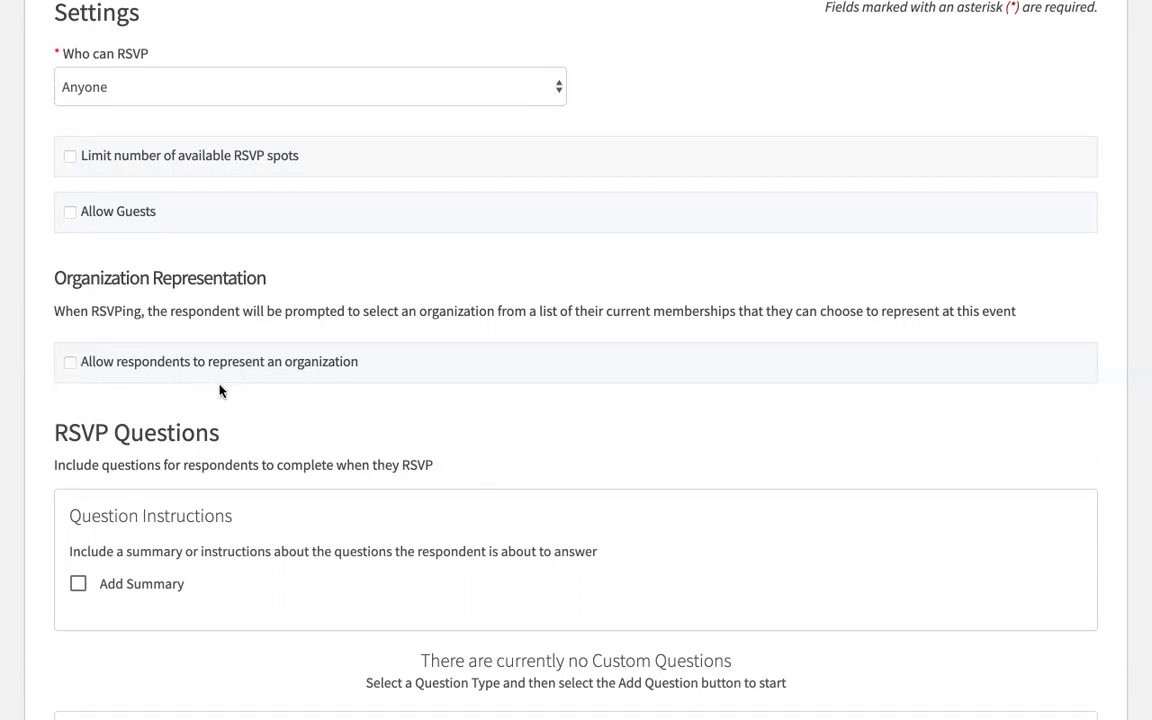
pyautogui.scroll(-1, 220, 390)
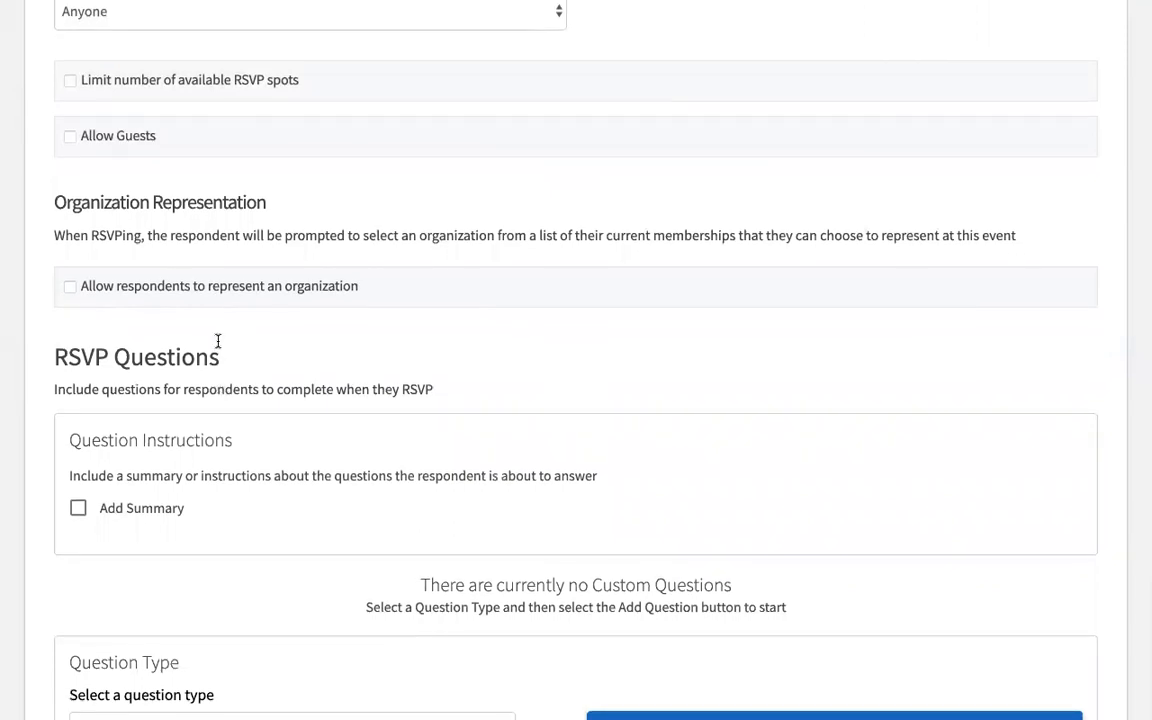
pyautogui.scroll(-2, 218, 341)
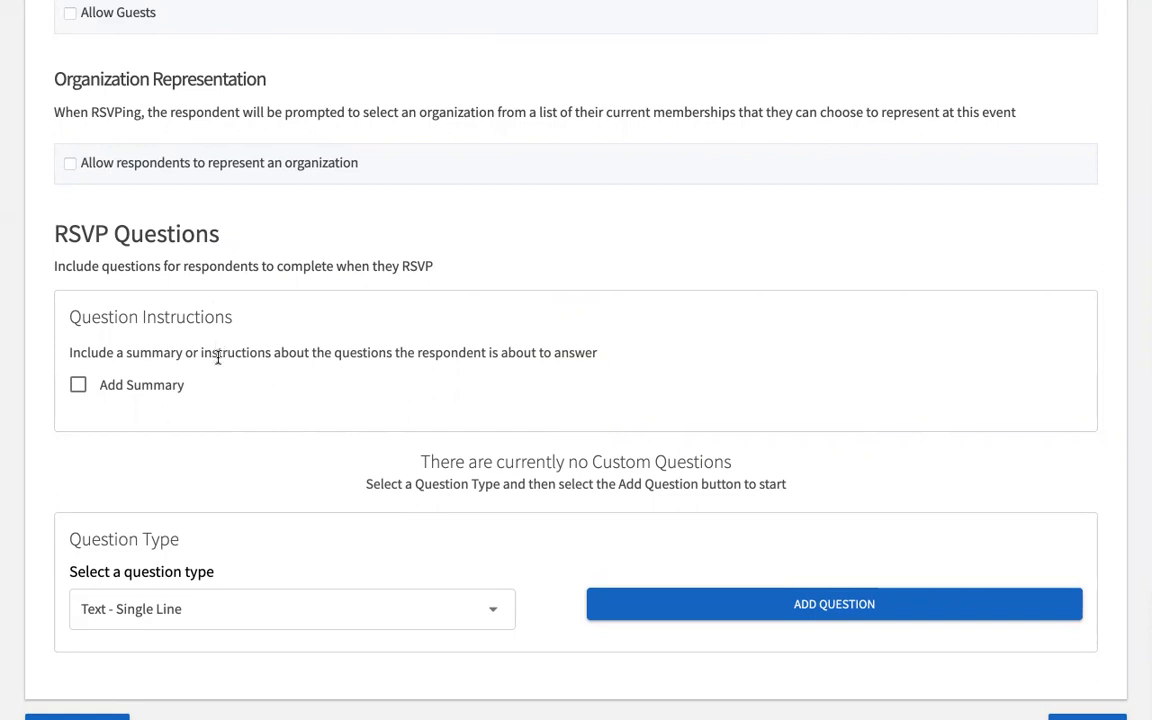
pyautogui.scroll(-1, 193, 433)
pyautogui.click(489, 516)
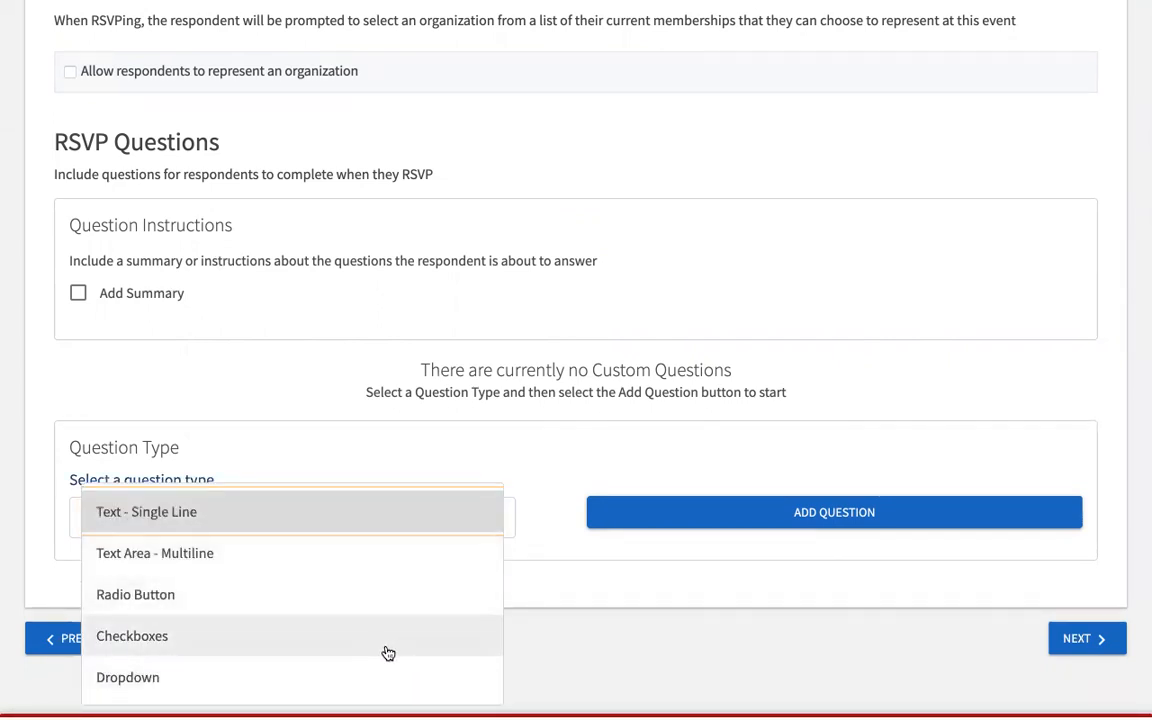
pyautogui.click(554, 474)
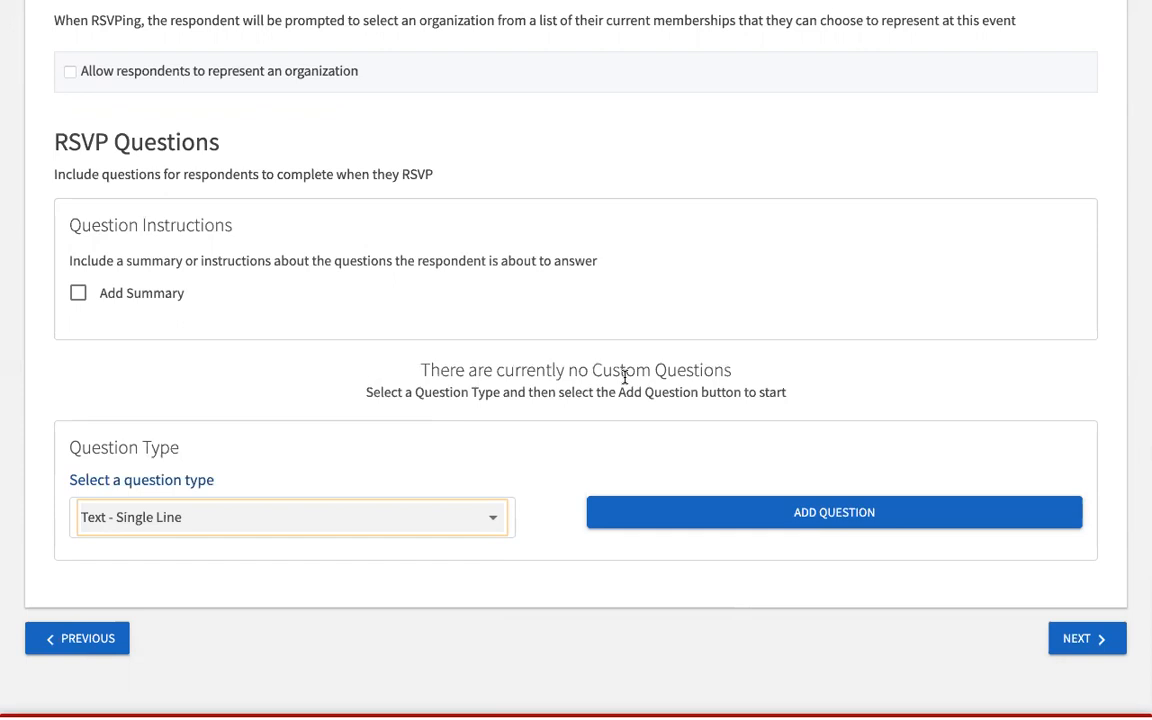
pyautogui.click(1065, 641)
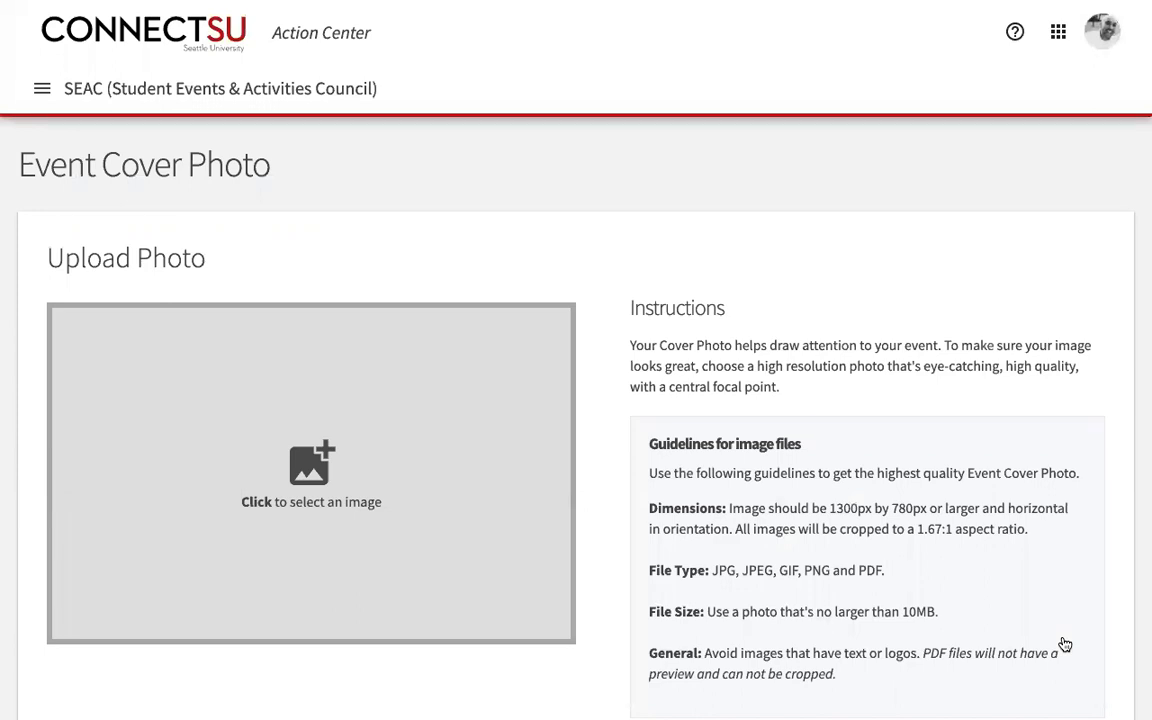
# Step: Upload the colourful raised-hands image as the event cover photo
pyautogui.click(361, 489)
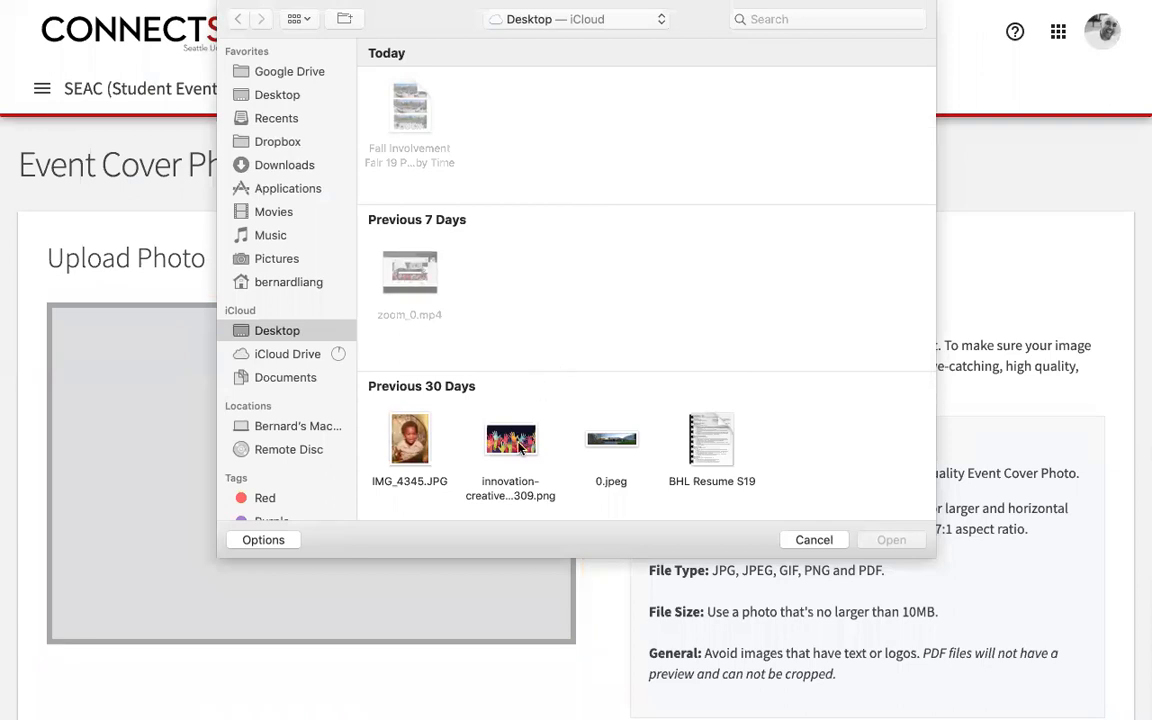
pyautogui.click(520, 447)
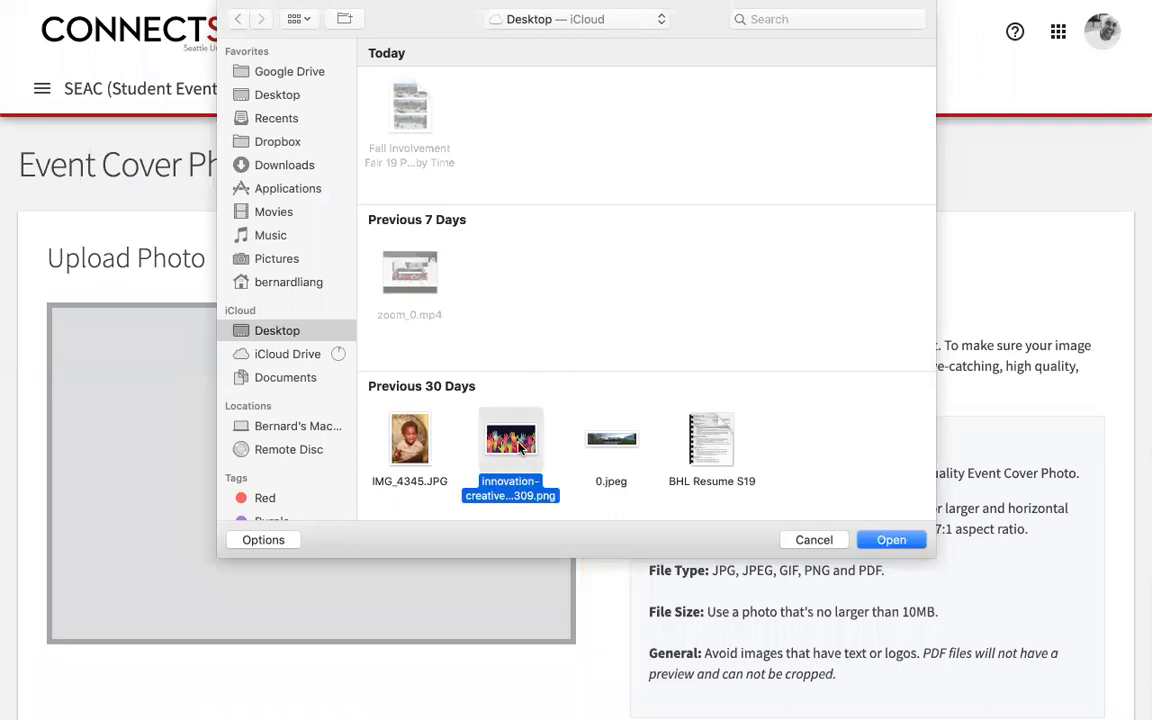
pyautogui.click(905, 540)
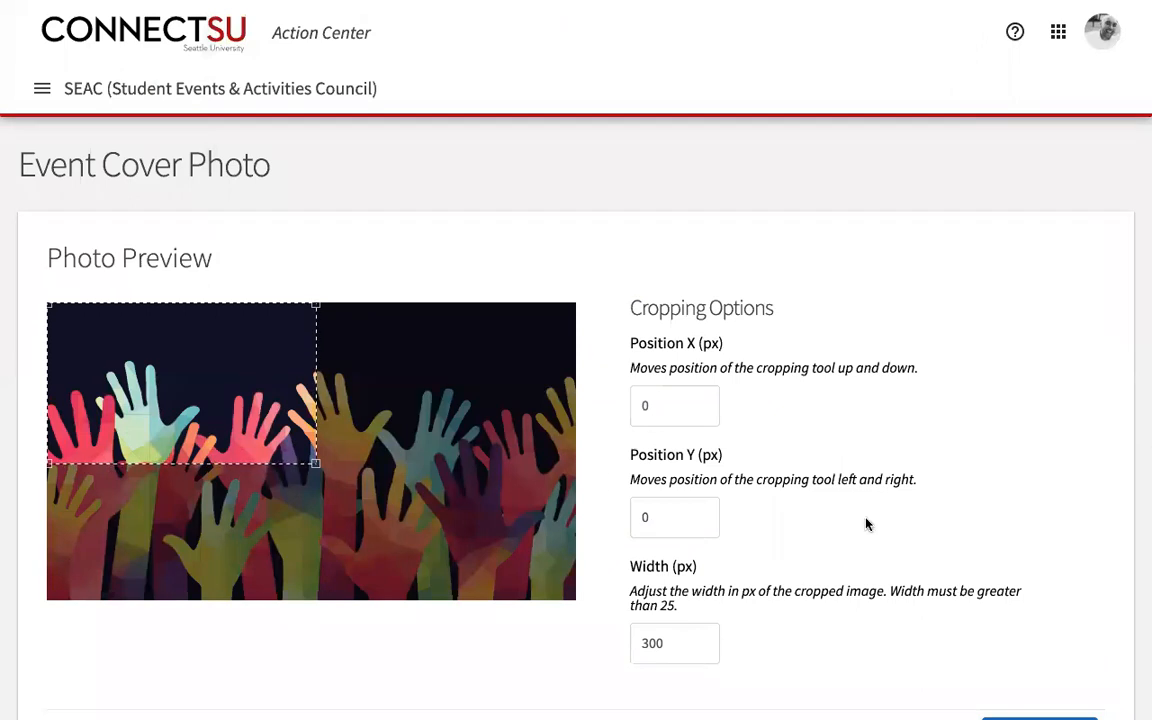
# Step: Crop the photo to the upper-left hands at X 0, Y 57, width 230.77 px
pyautogui.moveTo(315, 463); pyautogui.dragTo(558, 620)
pyautogui.moveTo(386, 504)
pyautogui.mouseDown()
pyautogui.moveTo(422, 507)
pyautogui.moveTo(386, 507)
pyautogui.mouseUp()
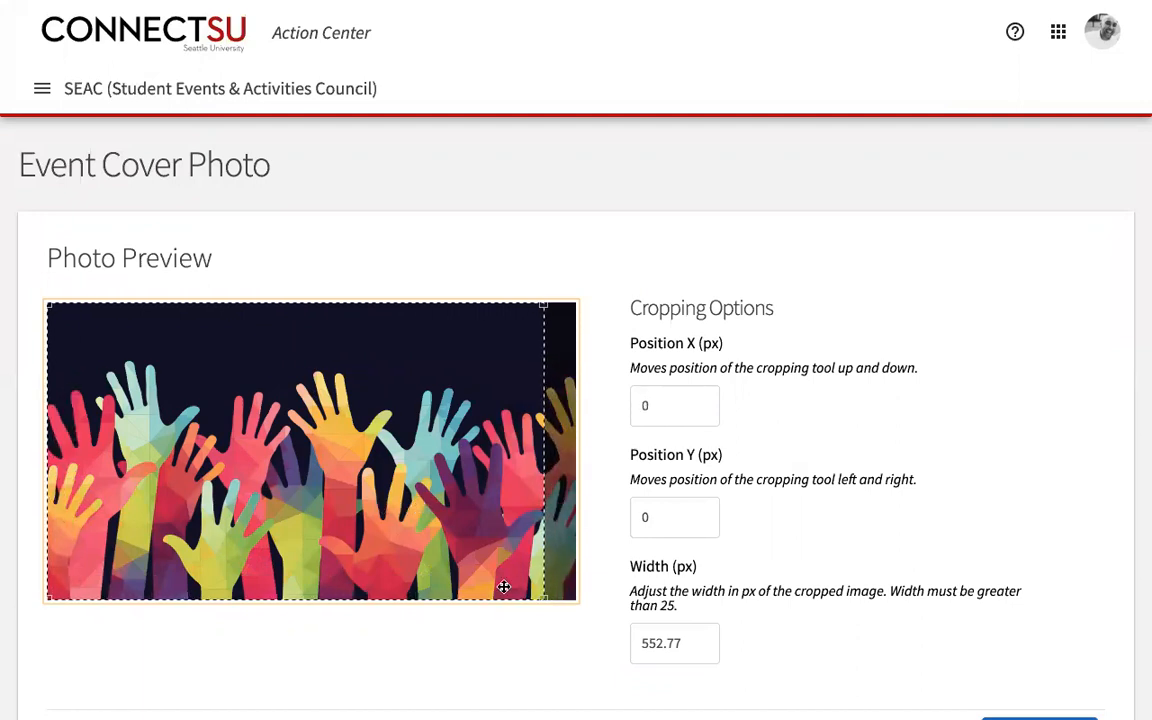
pyautogui.moveTo(399, 532); pyautogui.dragTo(507, 571)
pyautogui.moveTo(567, 598); pyautogui.dragTo(288, 437)
pyautogui.moveTo(239, 401); pyautogui.dragTo(193, 411)
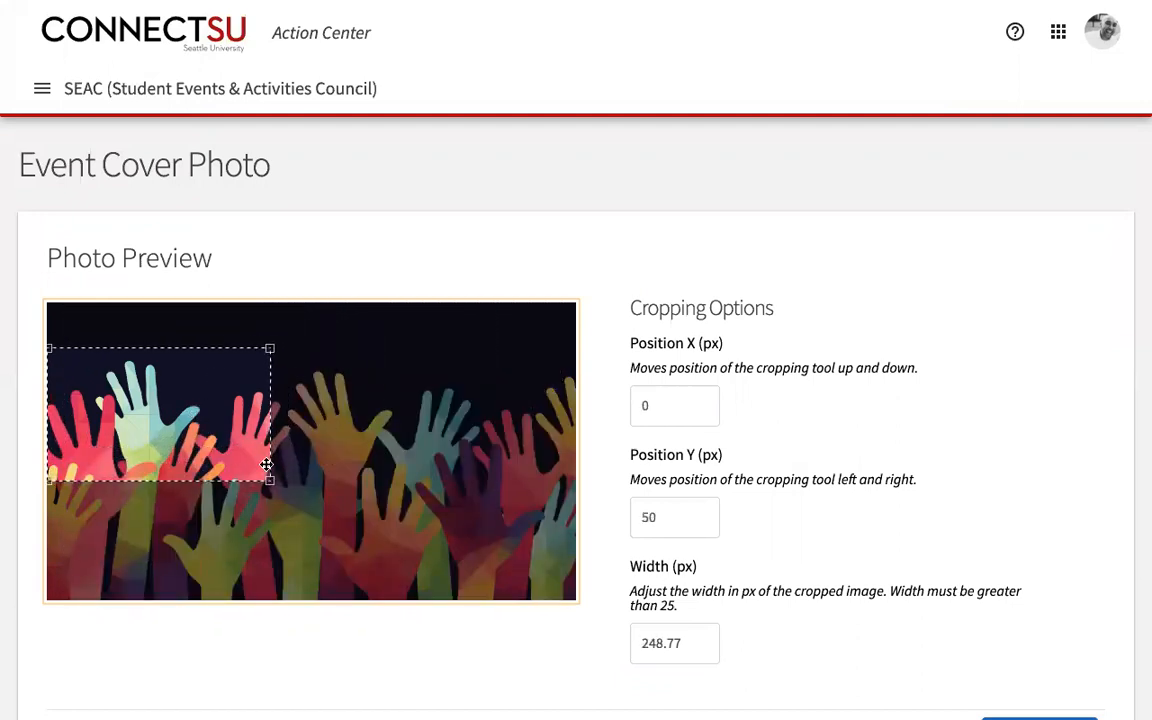
pyautogui.moveTo(271, 479); pyautogui.dragTo(255, 463)
pyautogui.moveTo(198, 420); pyautogui.dragTo(198, 427)
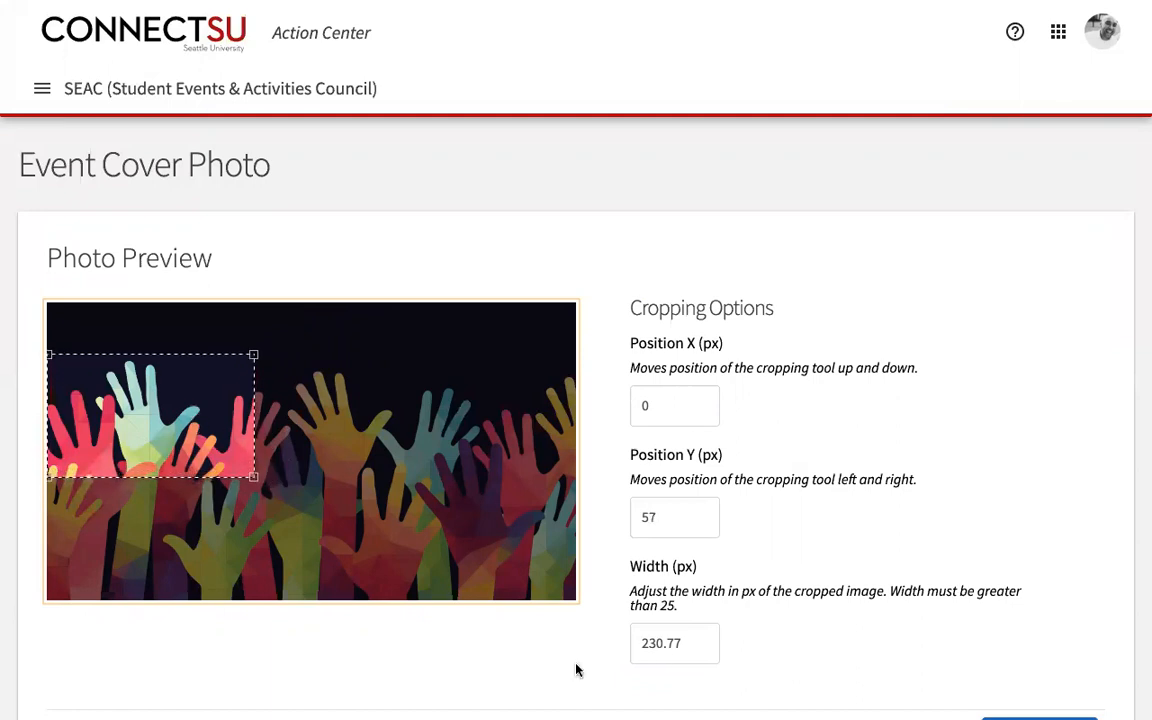
pyautogui.scroll(-2, 576, 666)
# Step: Apply the crop to the cover photo and continue to the custom event questions
pyautogui.click(1068, 591)
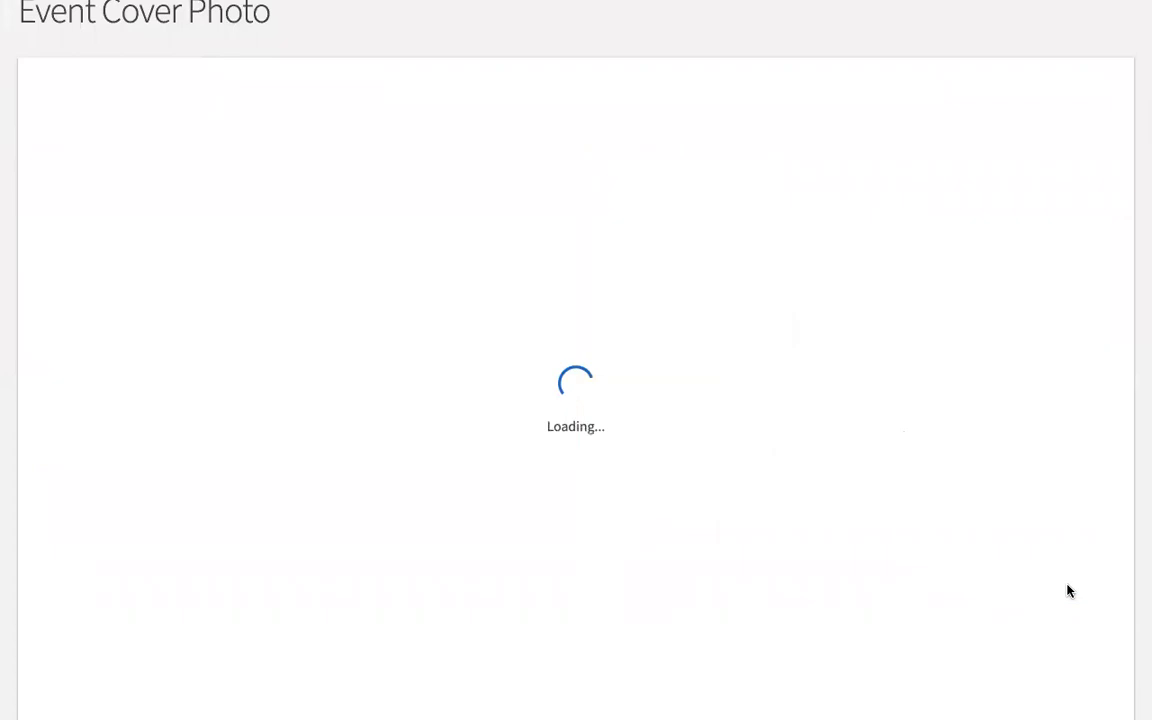
pyautogui.scroll(-3, 1068, 591)
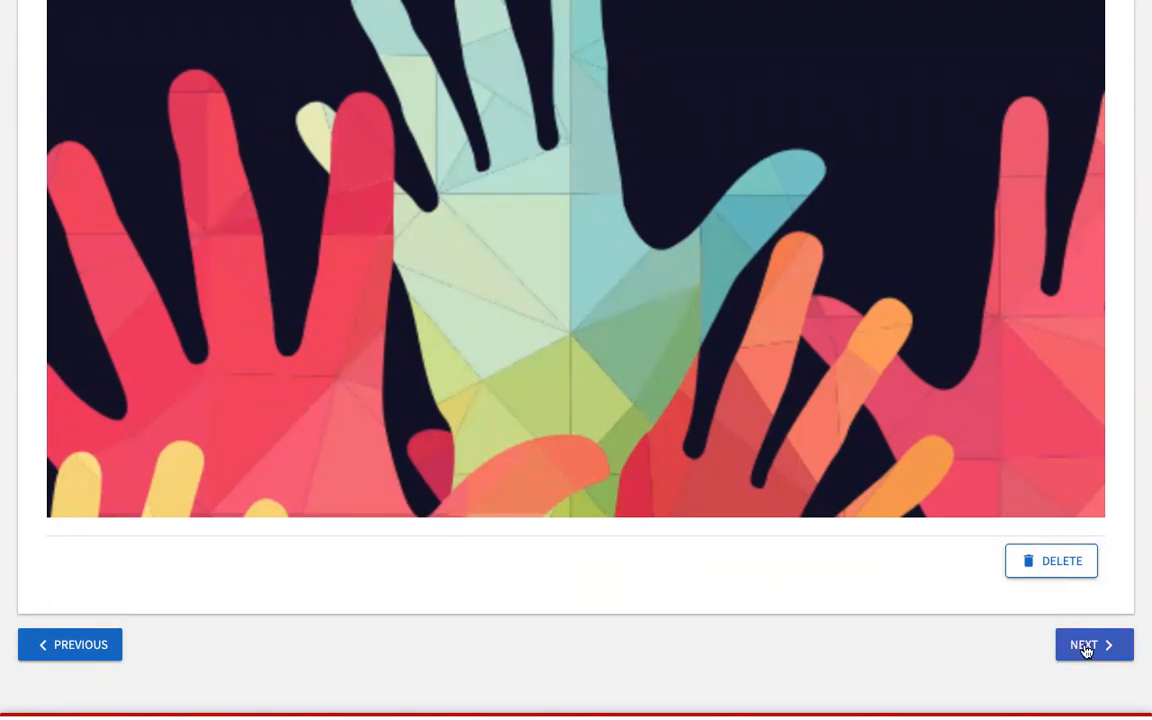
pyautogui.scroll(3, 925, 378)
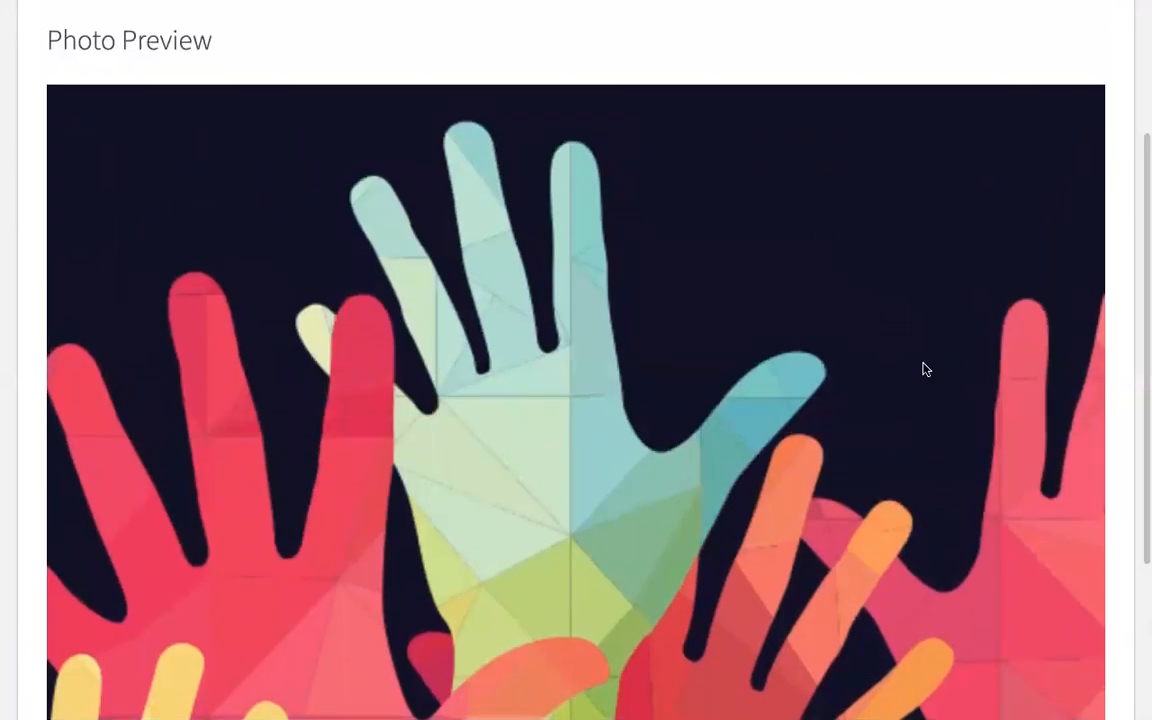
pyautogui.scroll(-2, 925, 370)
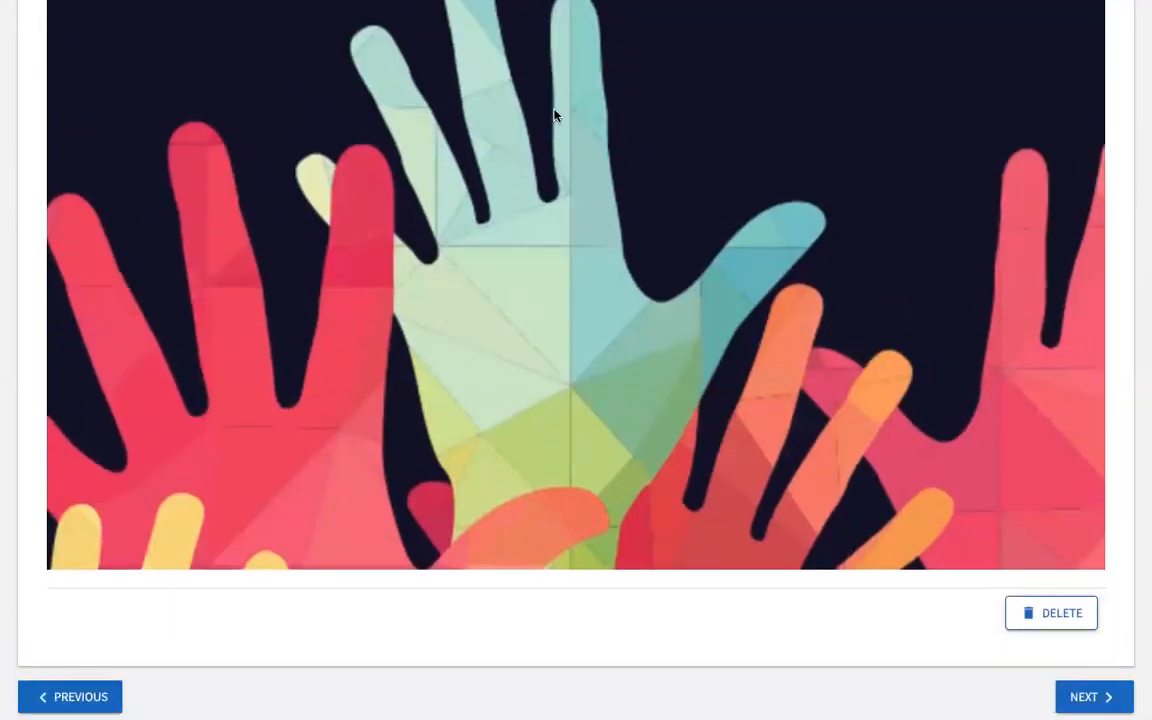
pyautogui.click(1088, 690)
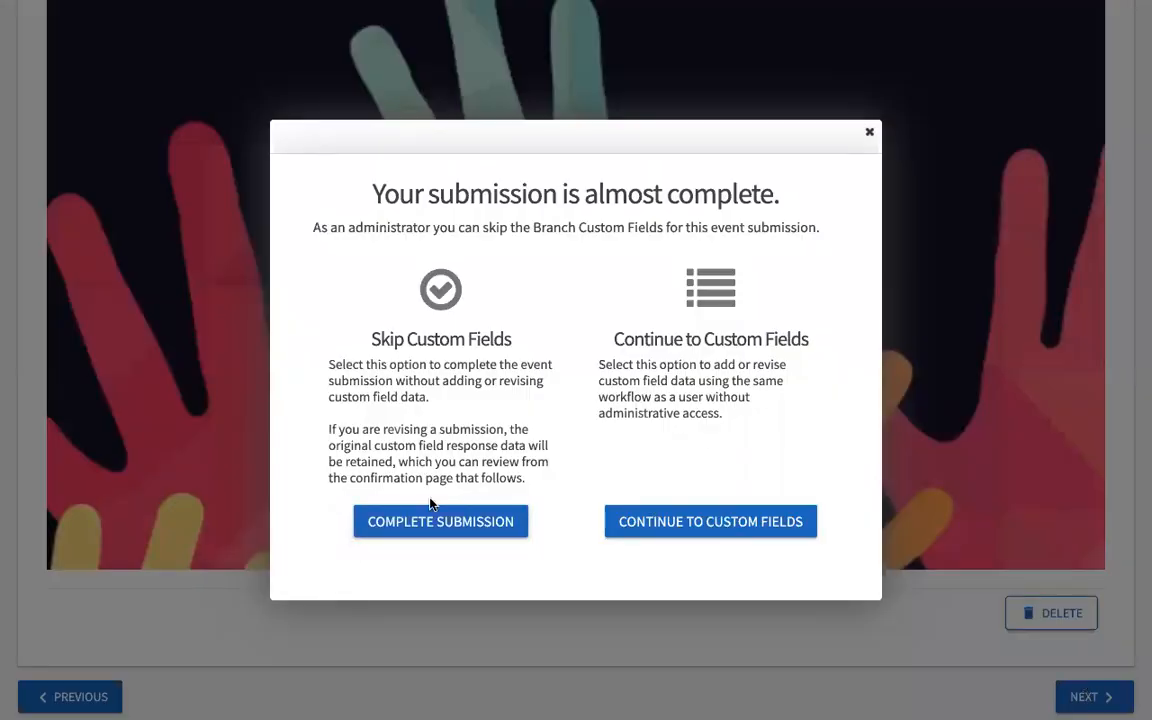
pyautogui.click(740, 523)
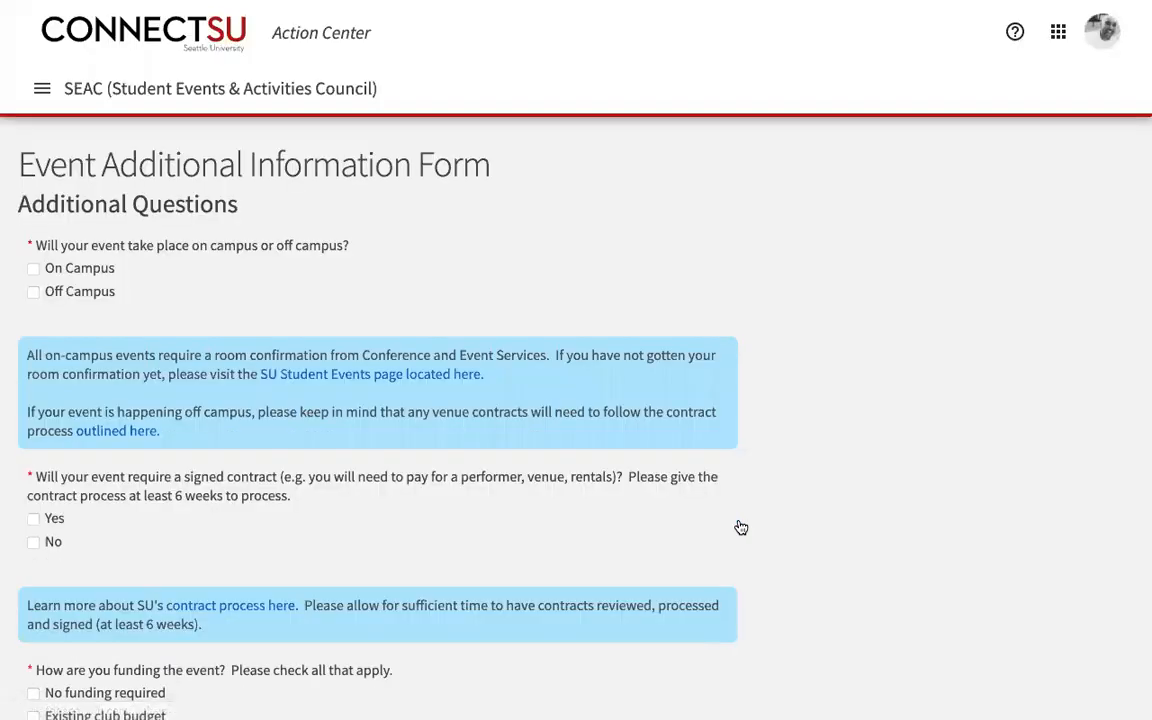
# Step: Tick No funding required, No for signed contract, and On Campus, then proceed to review
pyautogui.scroll(-1, 741, 527)
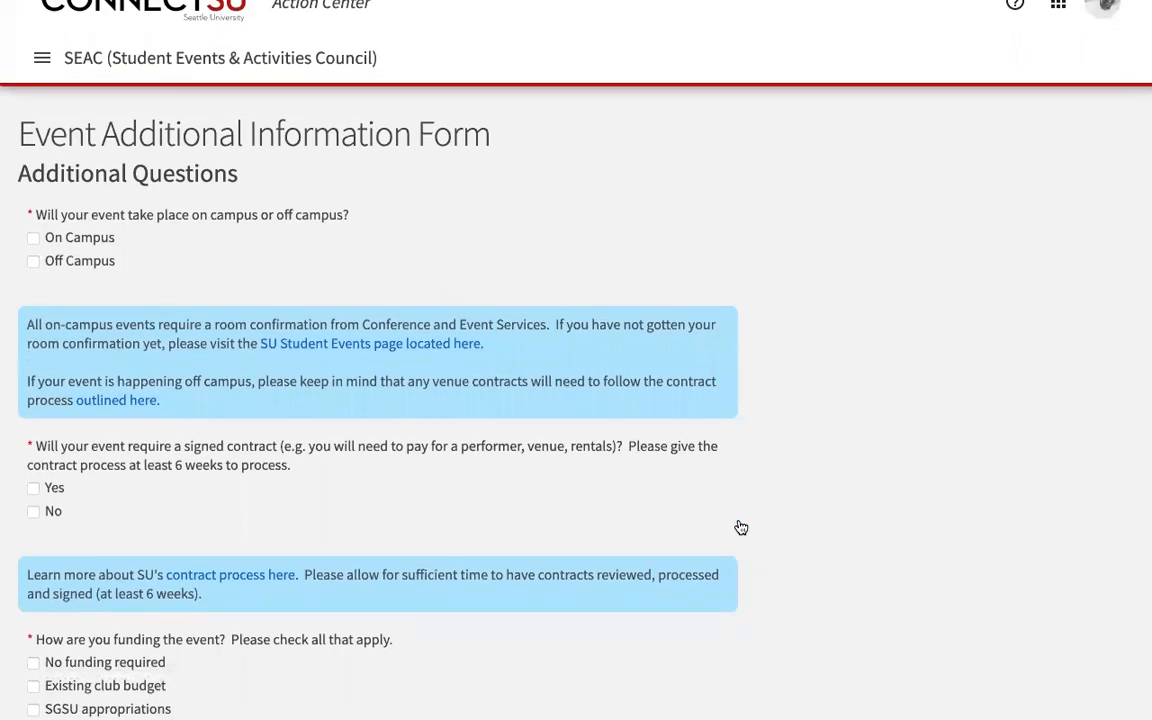
pyautogui.scroll(-1, 740, 526)
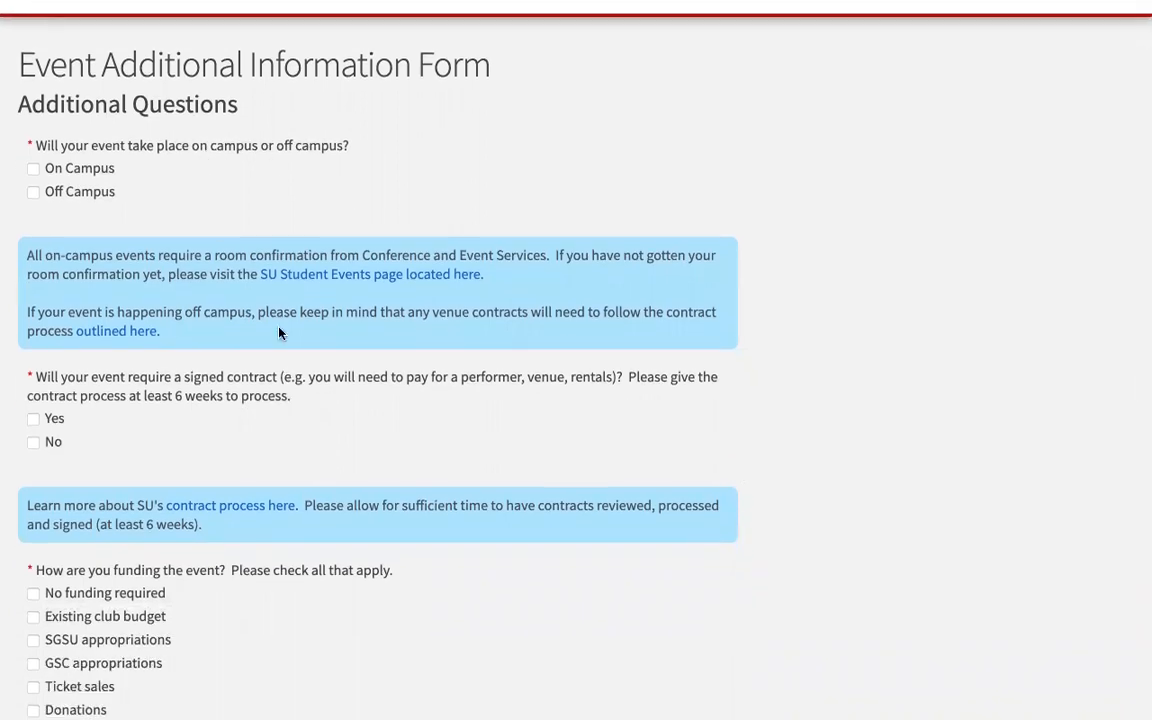
pyautogui.scroll(-1, 277, 464)
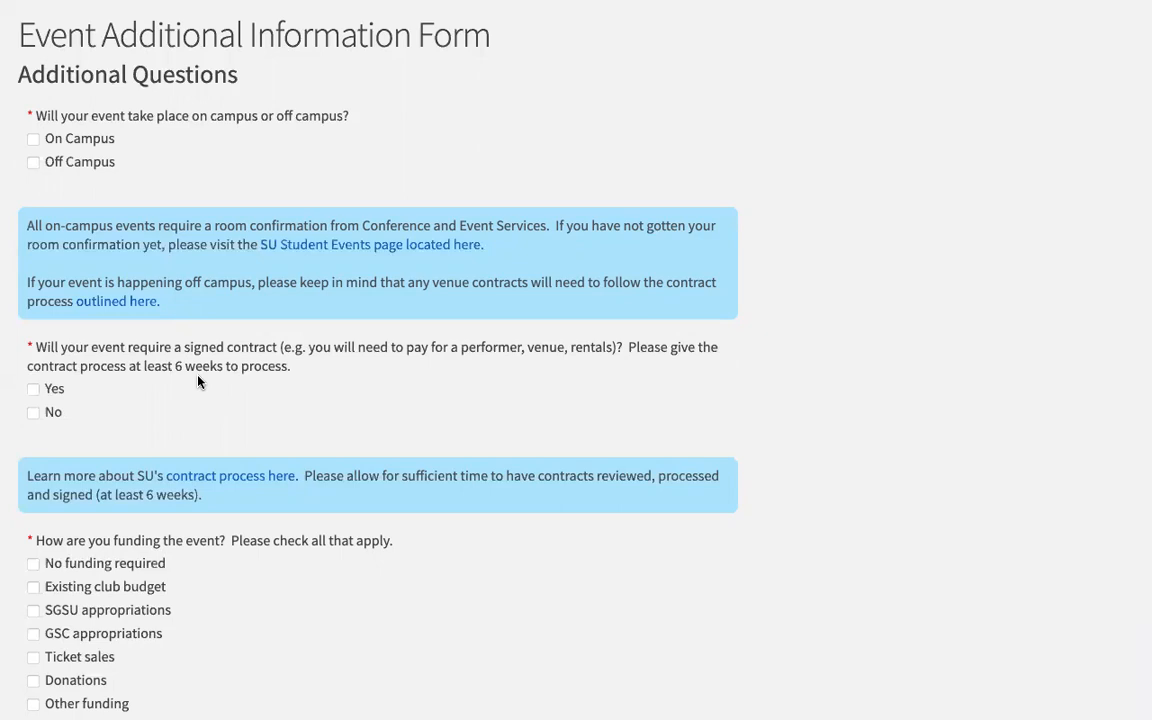
pyautogui.scroll(-3, 197, 380)
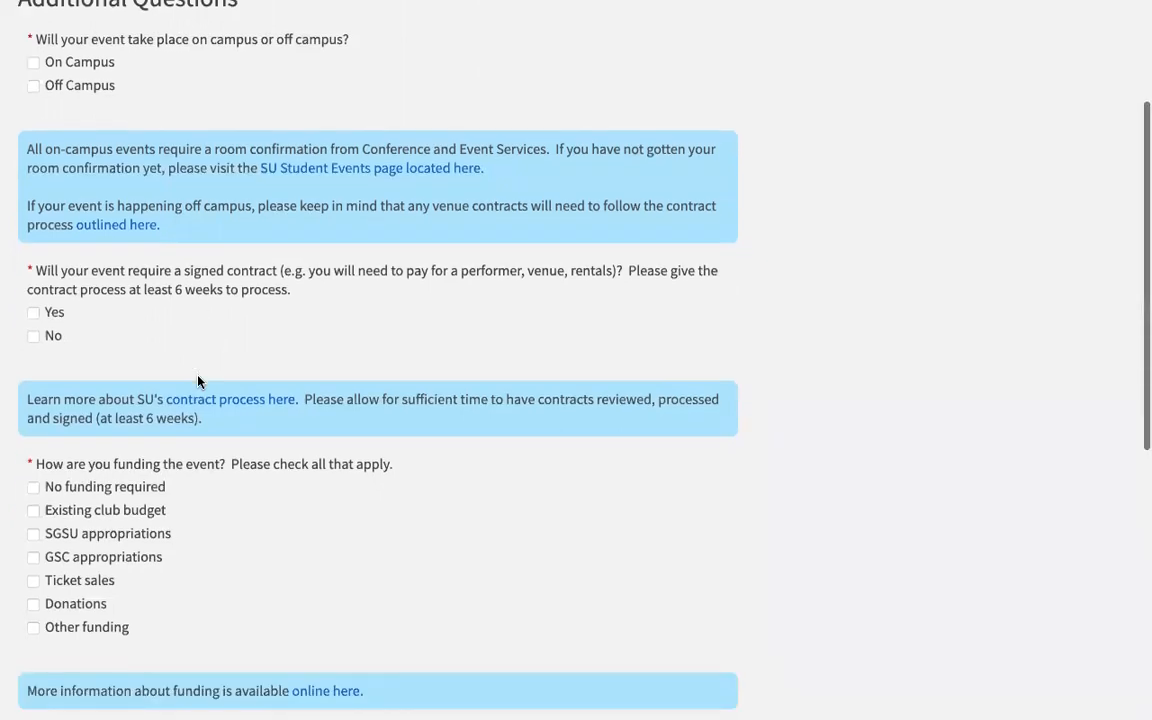
pyautogui.scroll(-1, 335, 468)
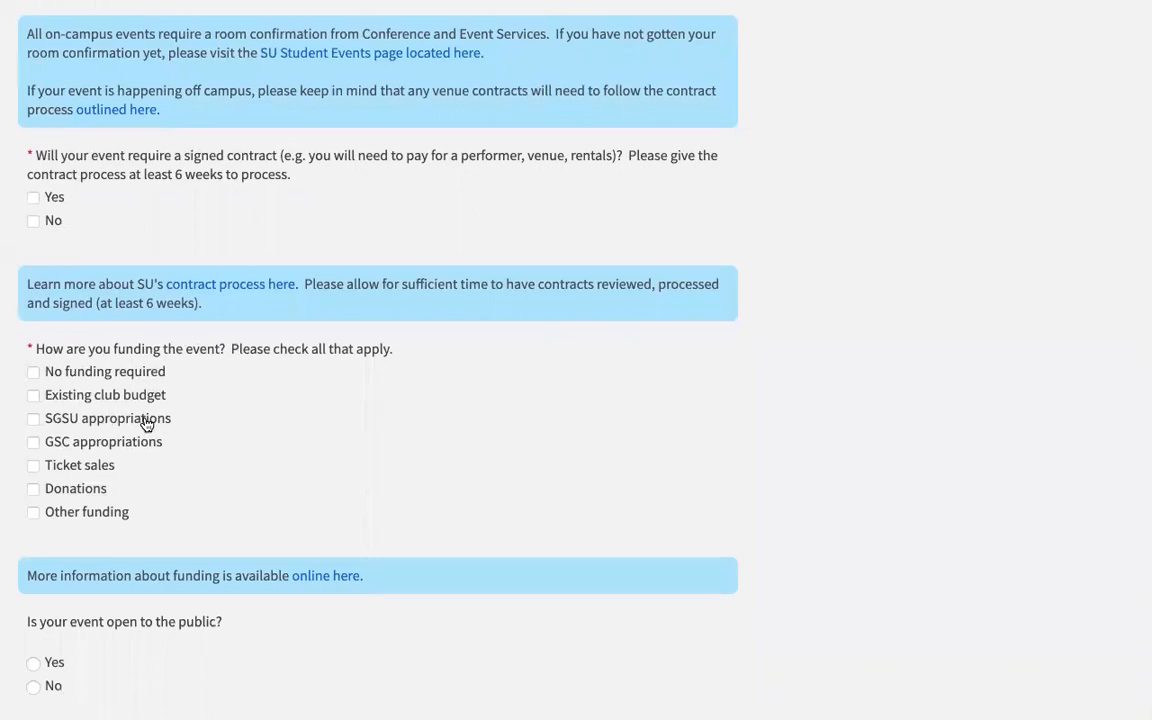
pyautogui.scroll(-1, 239, 451)
pyautogui.scroll(-5, 238, 451)
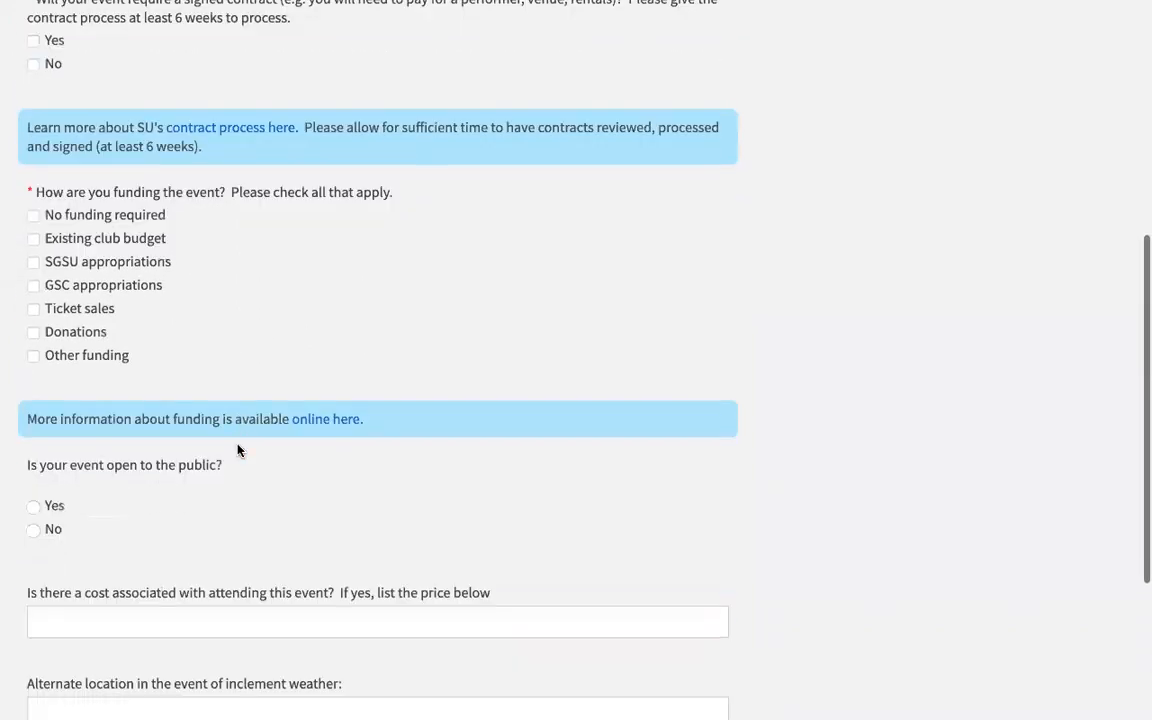
pyautogui.scroll(-3, 238, 451)
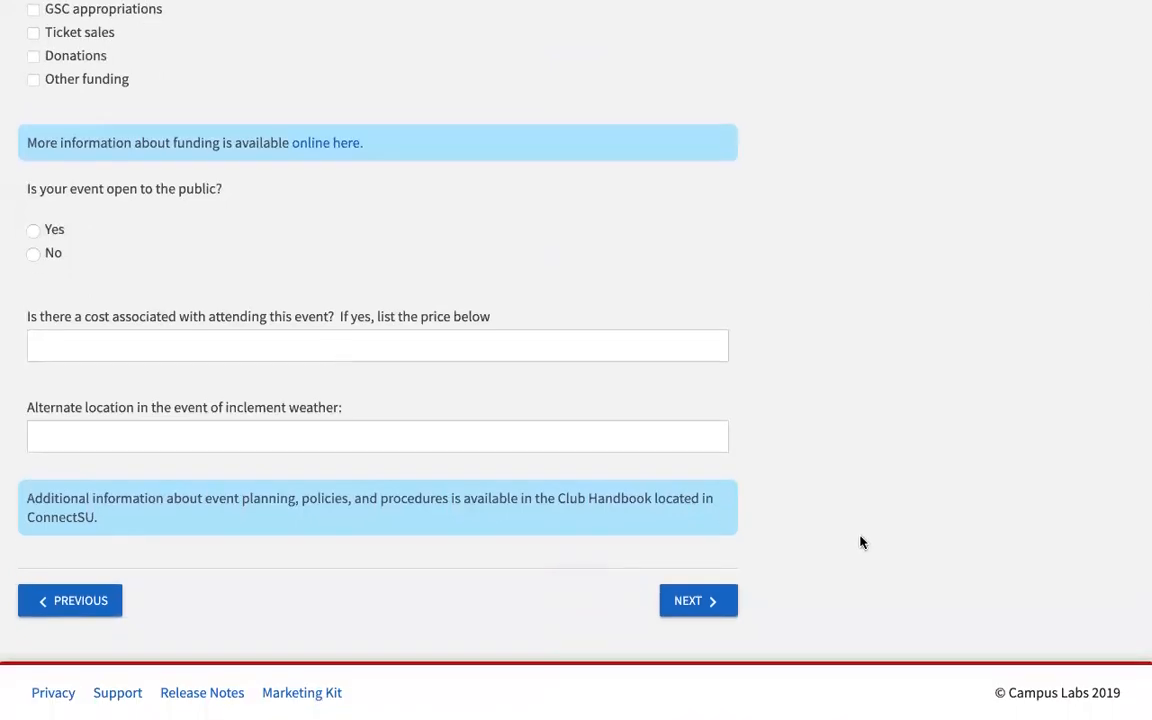
pyautogui.scroll(12, 860, 542)
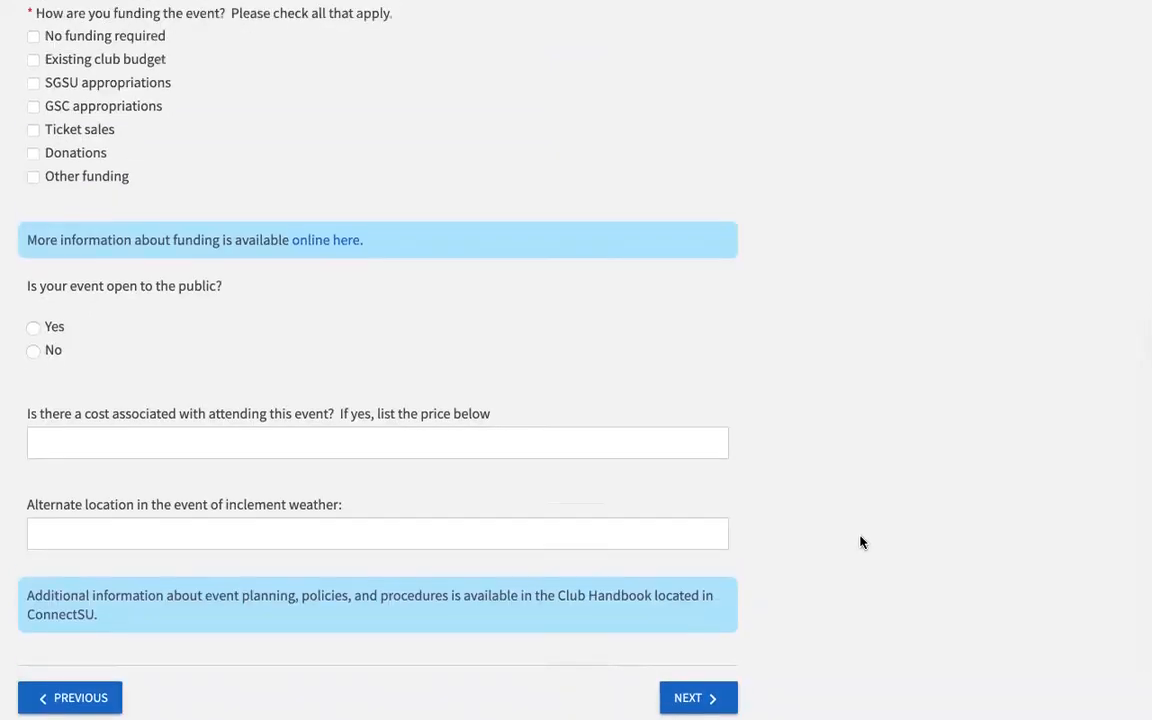
pyautogui.click(34, 554)
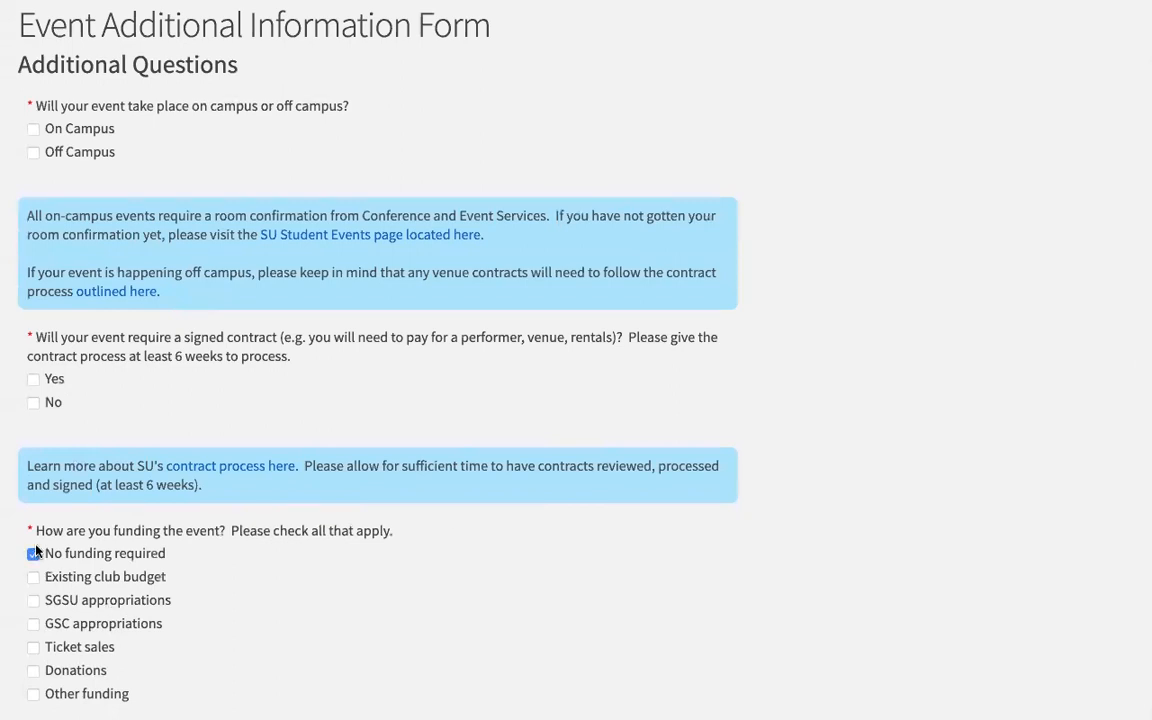
pyautogui.click(34, 404)
pyautogui.click(33, 129)
pyautogui.scroll(-12, 570, 437)
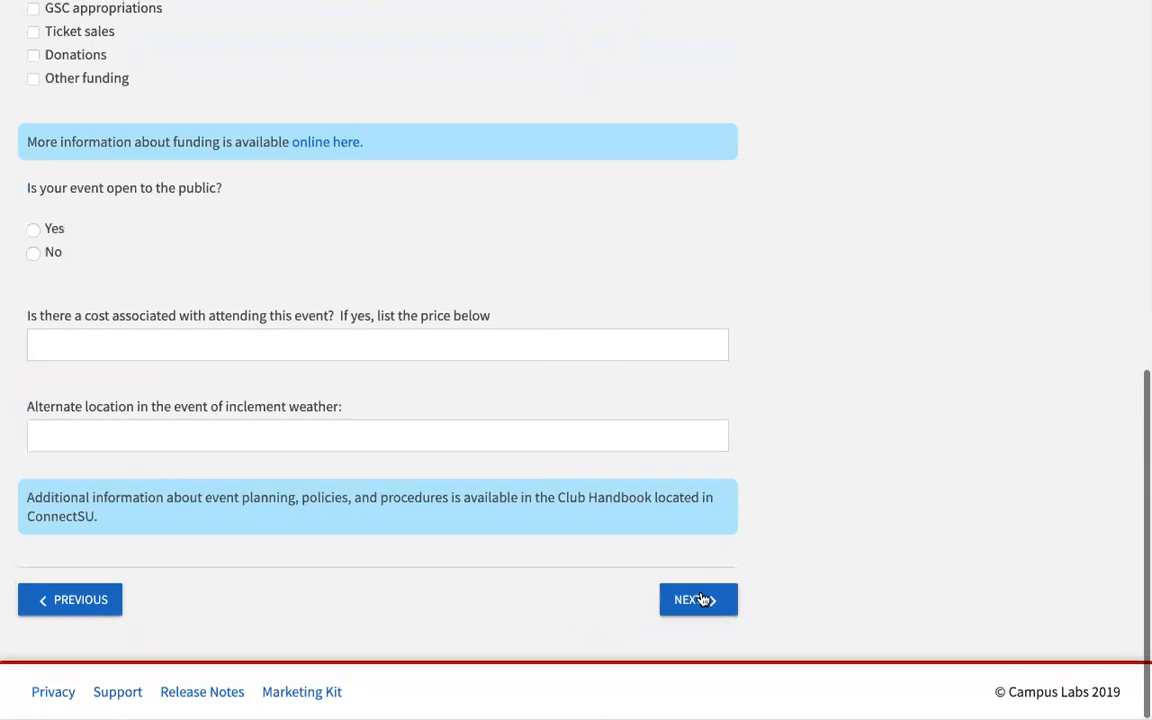
pyautogui.click(698, 601)
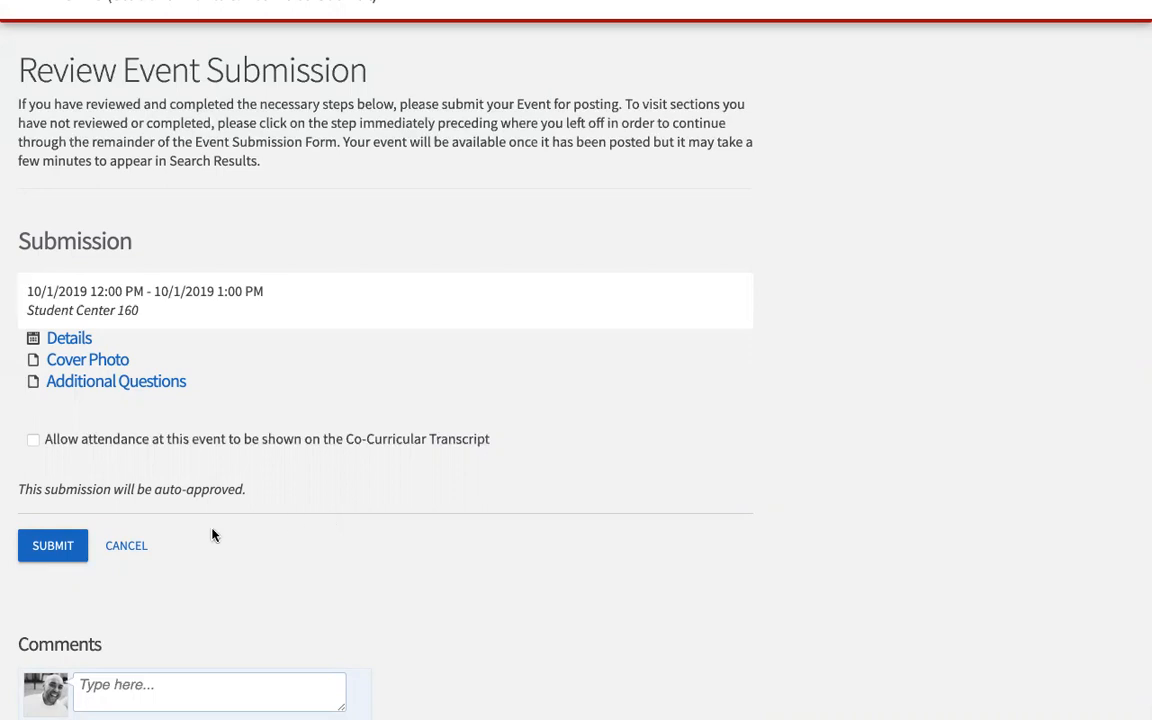
# Step: Cancel the event submission and confirm with Cancel Submission
pyautogui.click(131, 545)
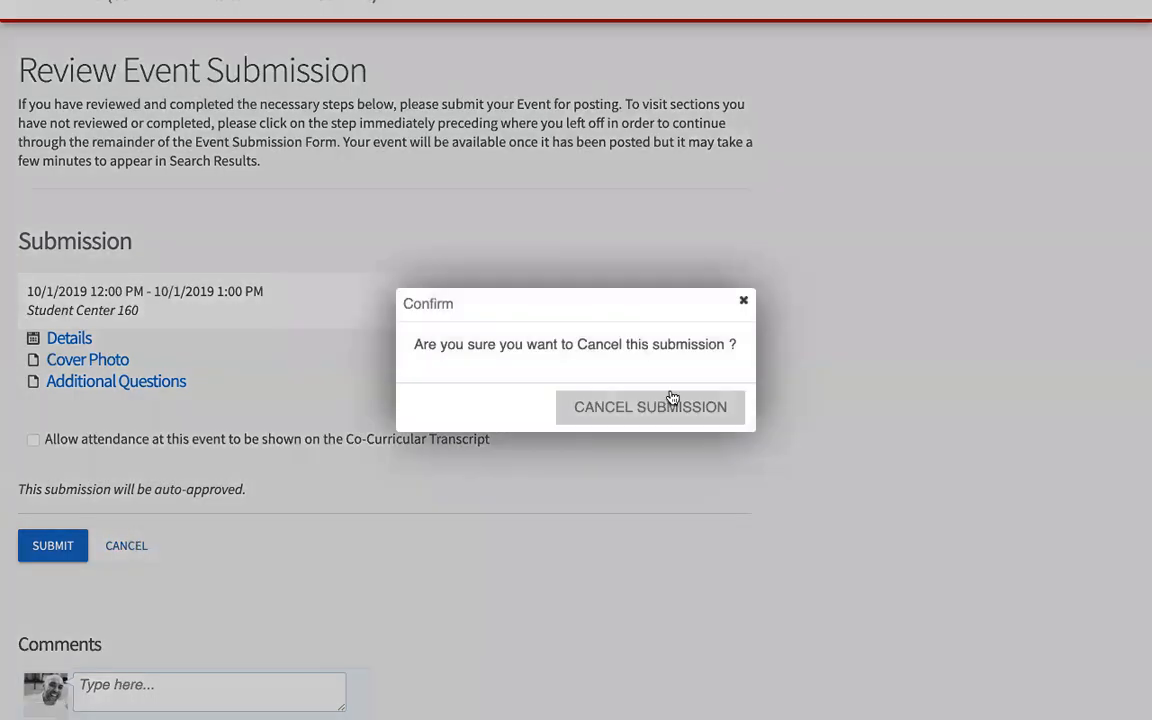
pyautogui.click(656, 411)
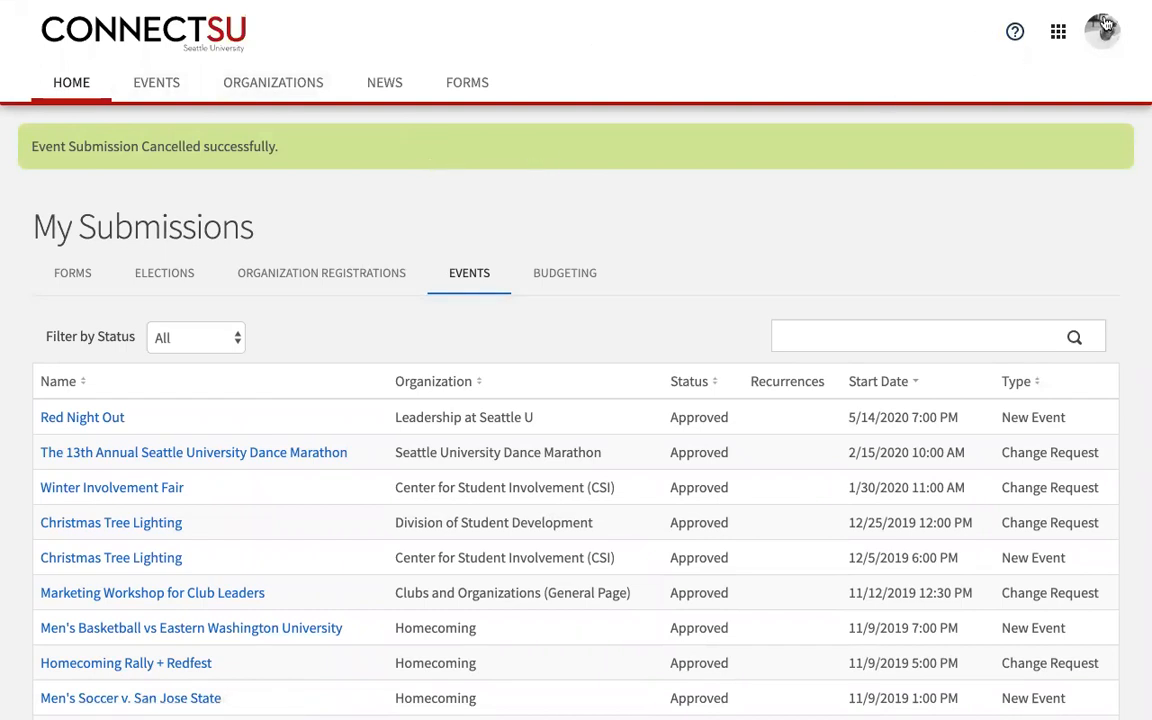
# Step: In Manage, open the CSI organization's events and its October 1 ConnectSU Club Training event
pyautogui.click(1058, 31)
pyautogui.click(1020, 83)
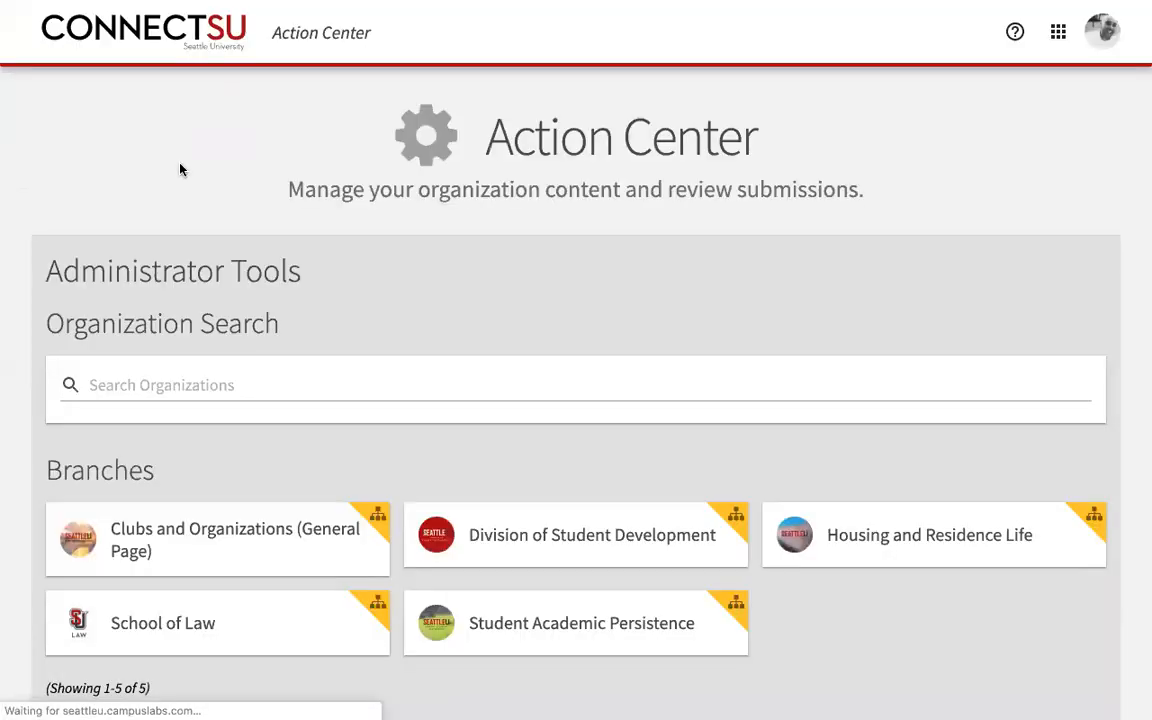
pyautogui.moveTo(4, 5)
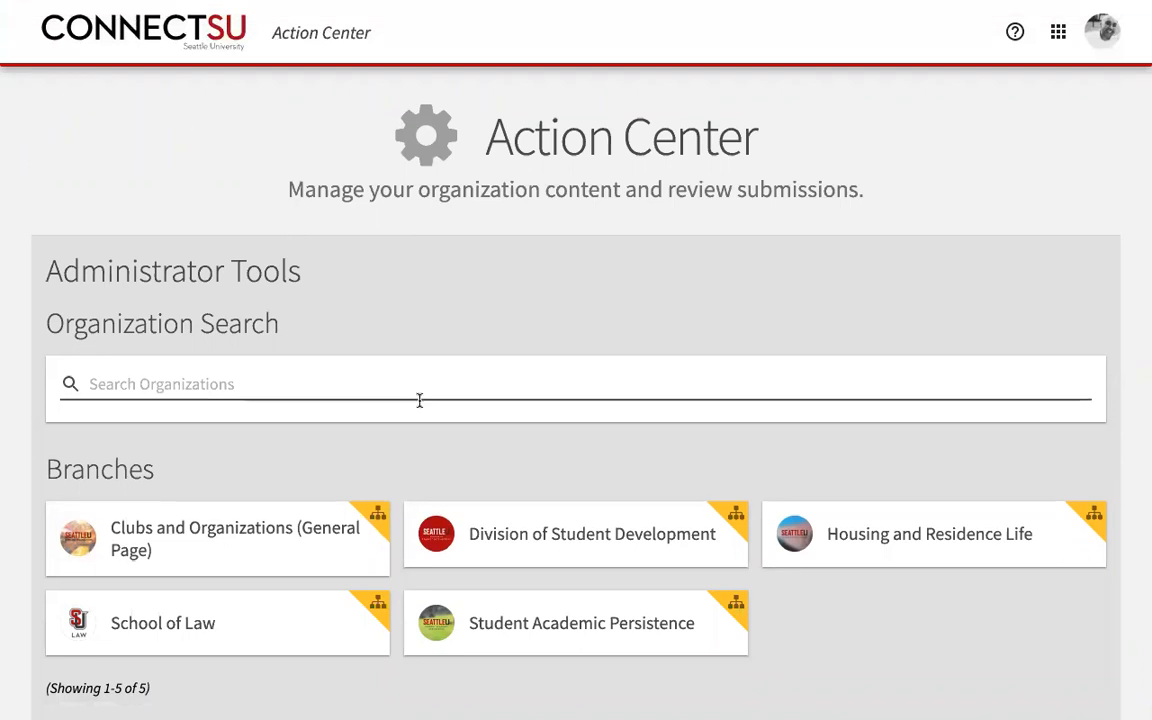
pyautogui.scroll(-5, 420, 402)
pyautogui.scroll(-1, 422, 407)
pyautogui.click(239, 404)
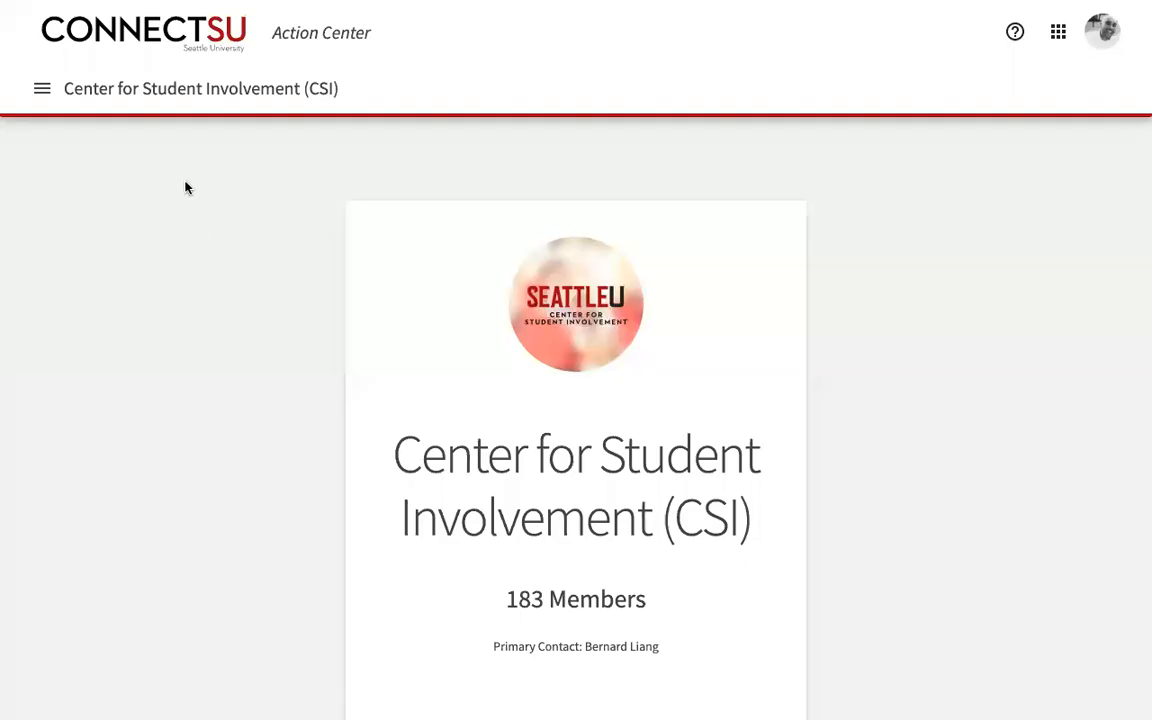
pyautogui.click(42, 90)
pyautogui.click(78, 318)
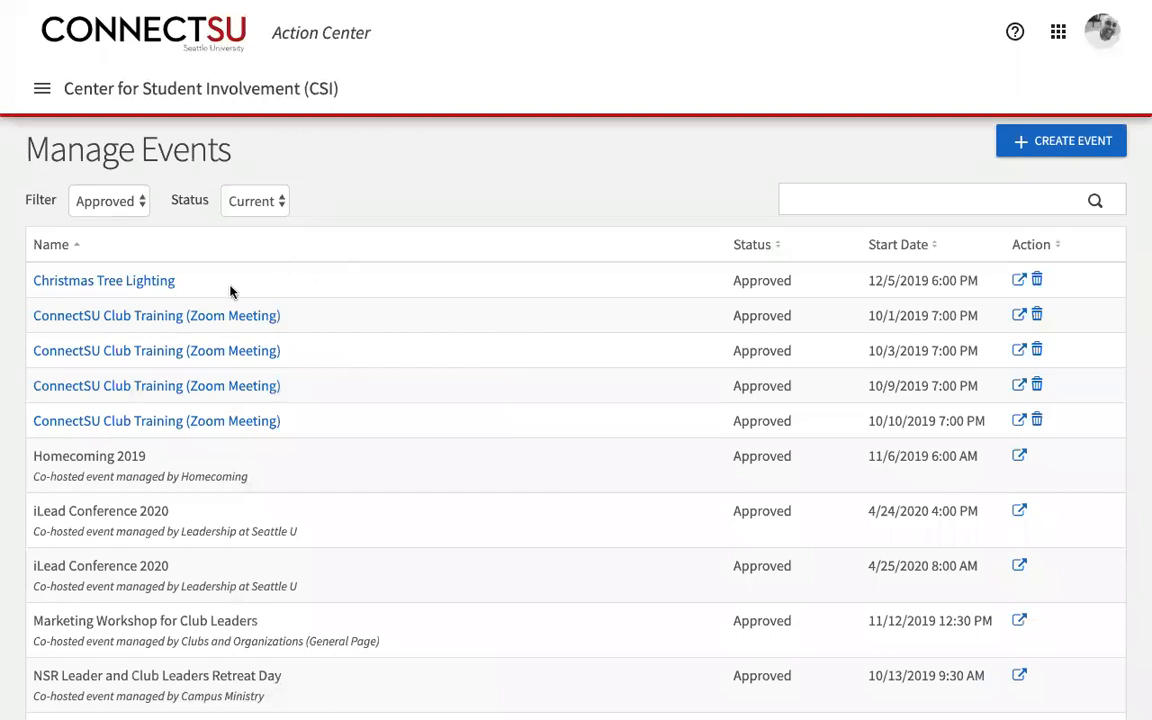
pyautogui.click(168, 318)
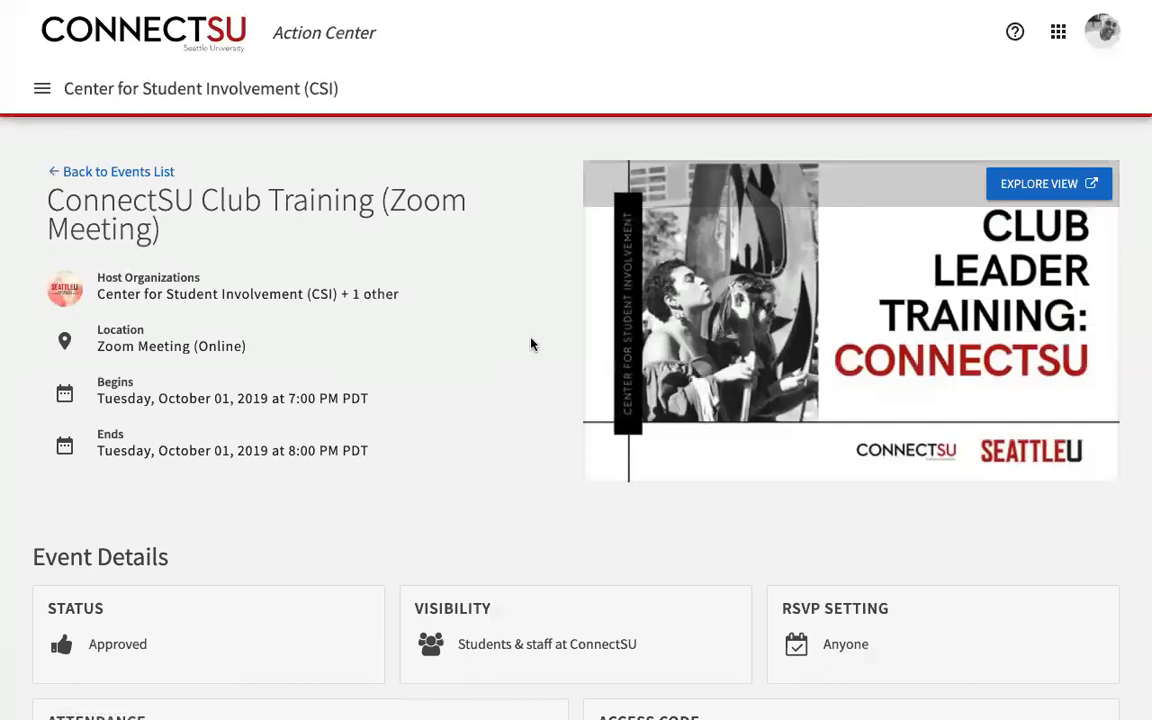
# Step: Copy the ConnectSU Club Training event's swipe access code from the Access Code card
pyautogui.scroll(-1, 532, 342)
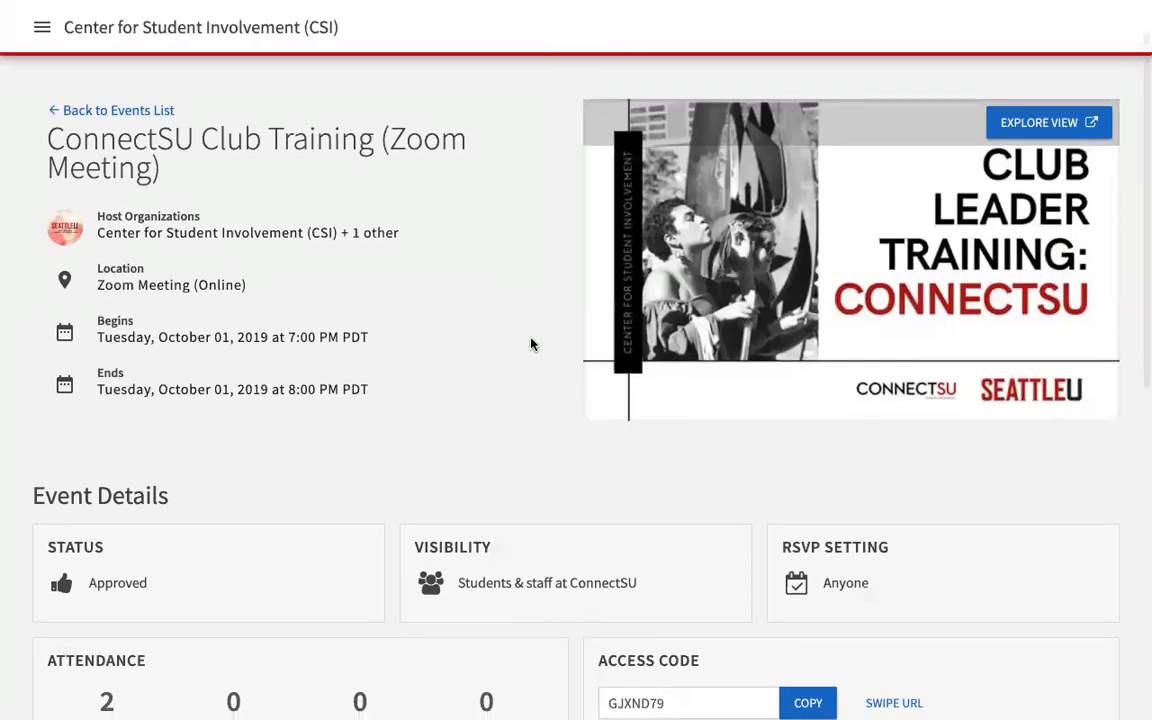
pyautogui.scroll(-1, 531, 344)
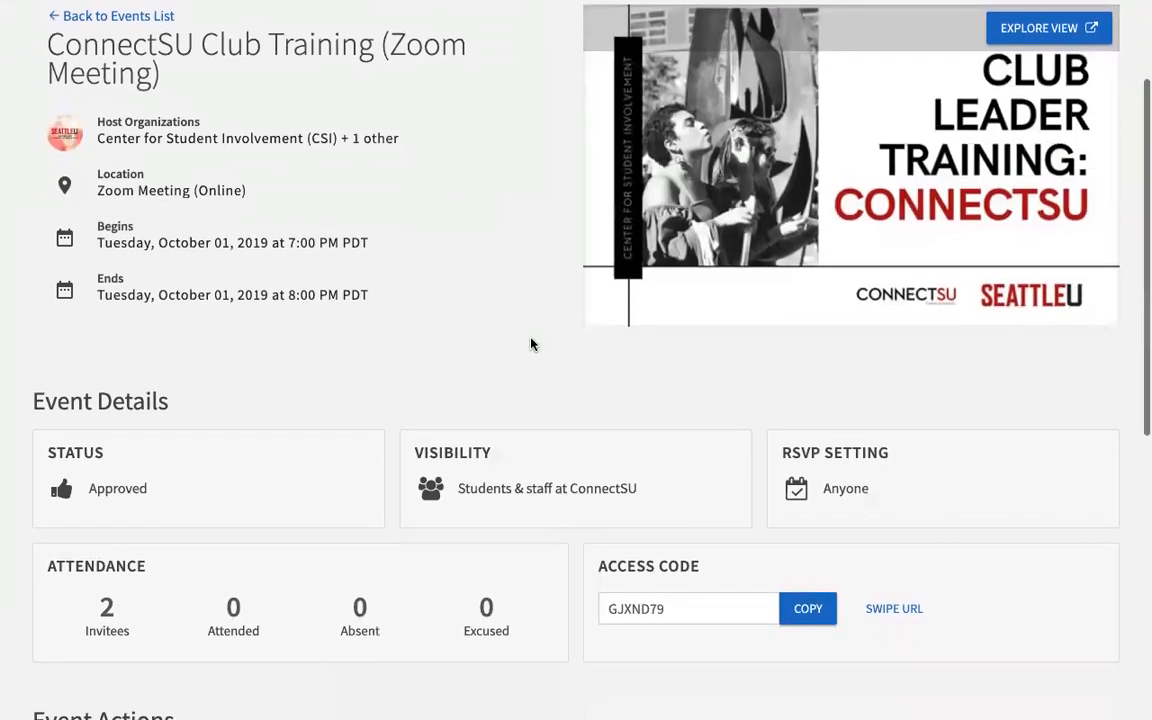
pyautogui.scroll(1, 531, 344)
pyautogui.scroll(1, 531, 344)
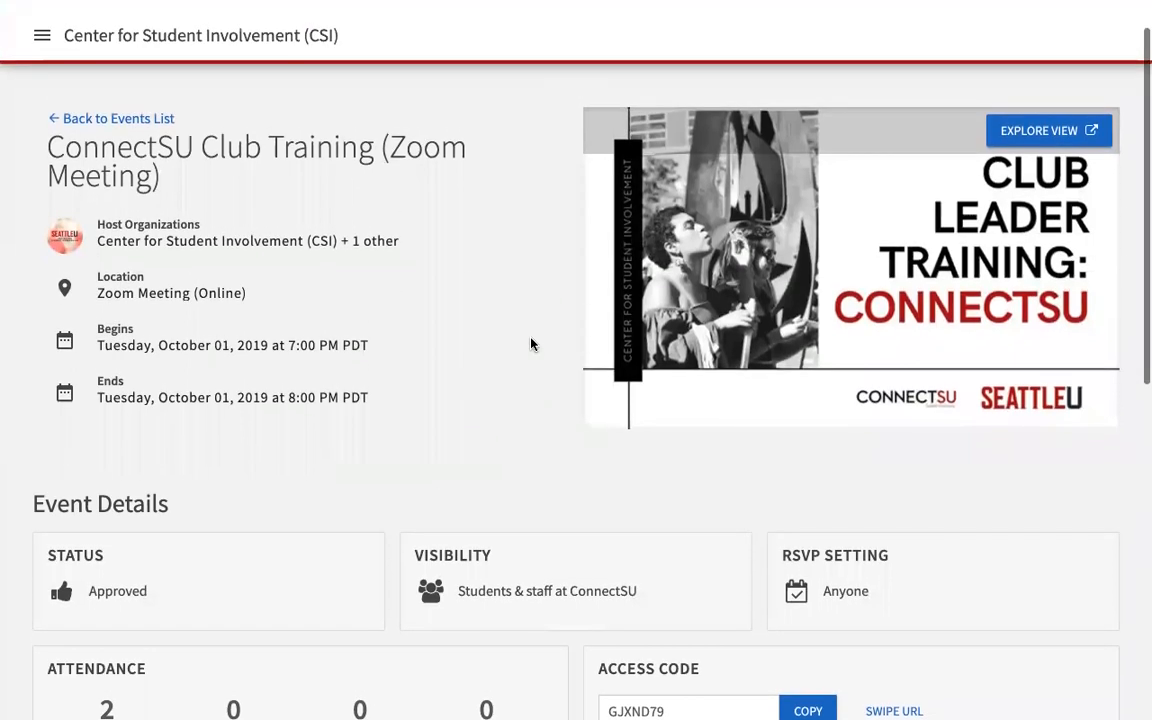
pyautogui.scroll(-1, 531, 344)
pyautogui.scroll(-1, 531, 344)
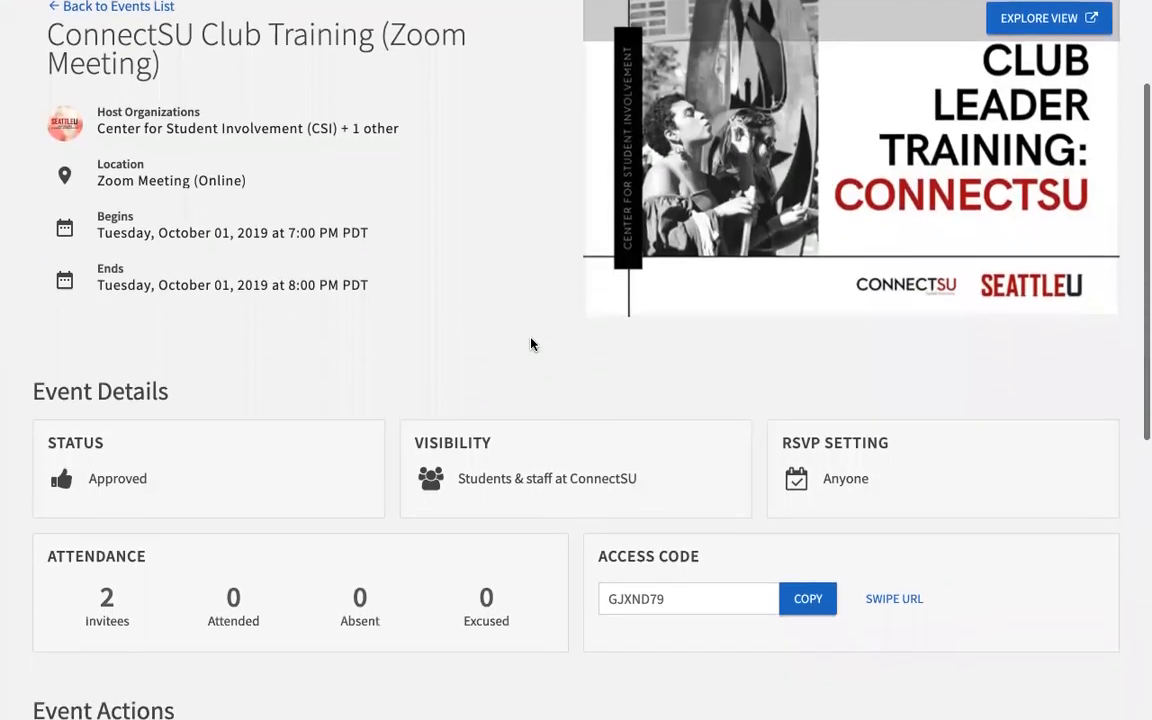
pyautogui.scroll(-1, 531, 344)
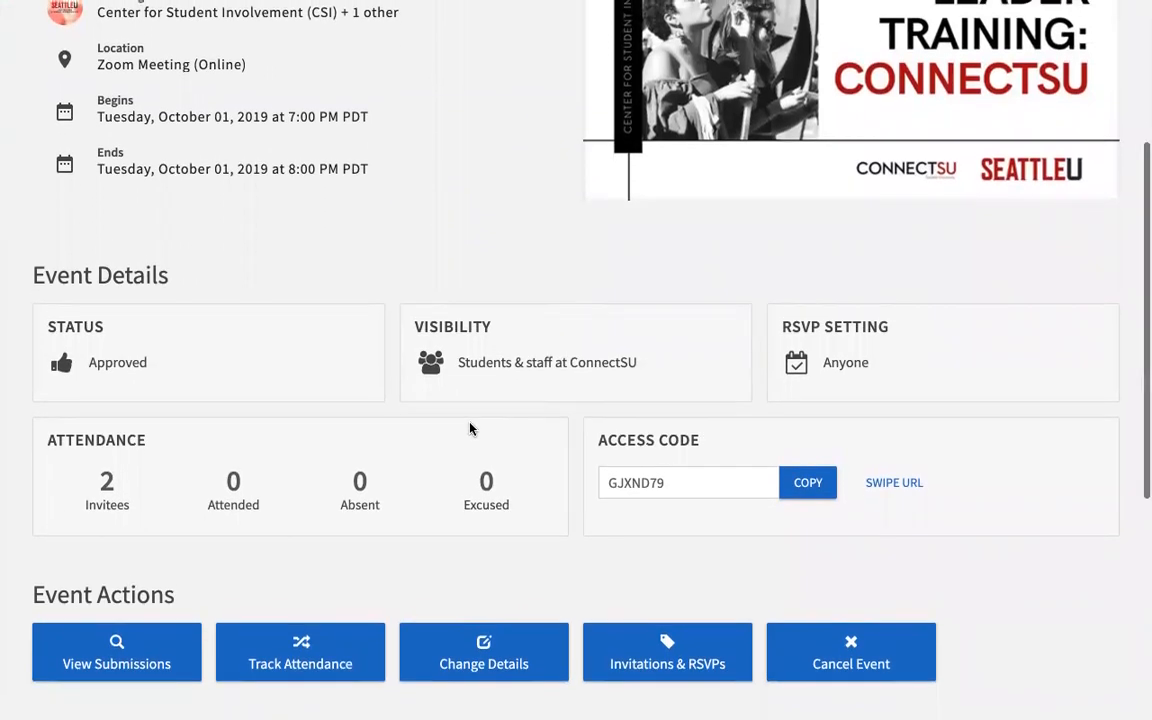
pyautogui.scroll(-1, 470, 429)
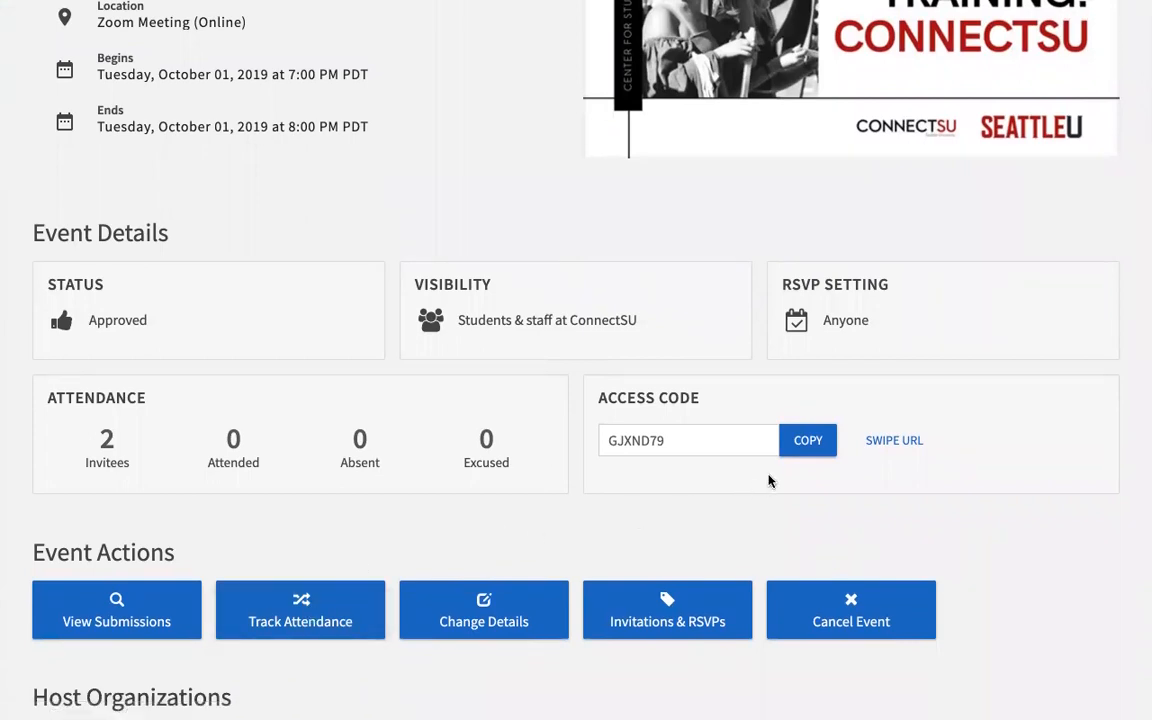
pyautogui.click(812, 443)
pyautogui.click(813, 443)
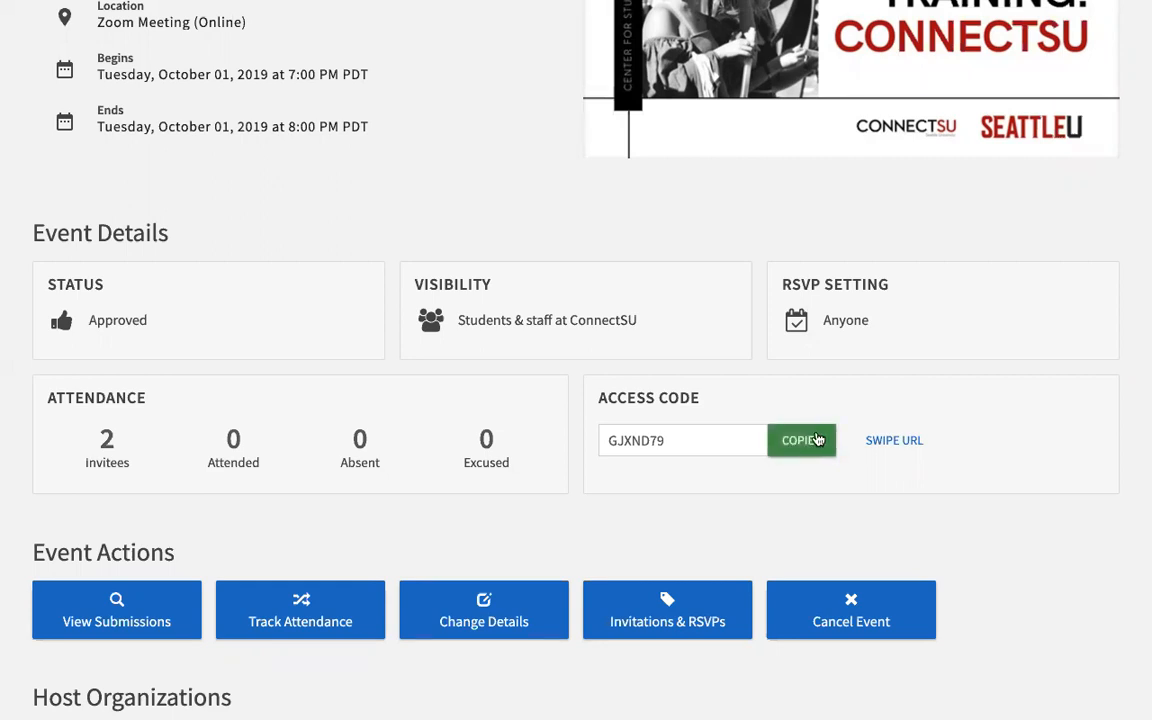
# Step: Open the swipe check-in page and submit the pasted access code to unlock it
pyautogui.click(890, 445)
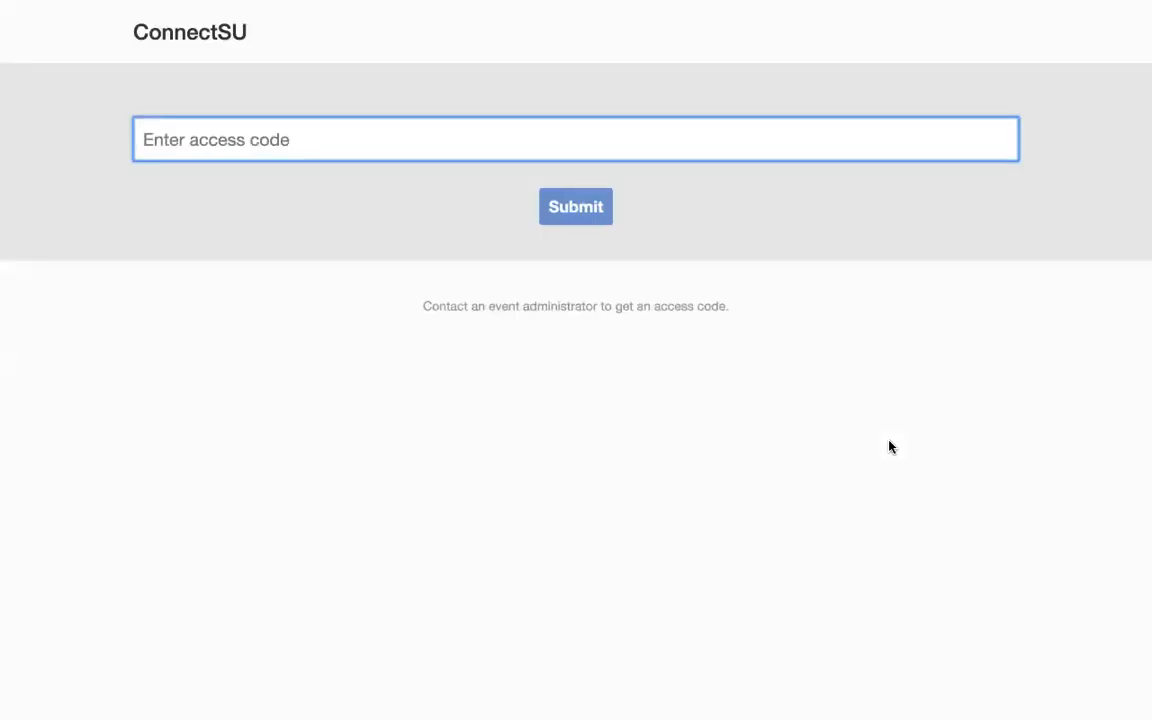
pyautogui.rightClick(197, 140)
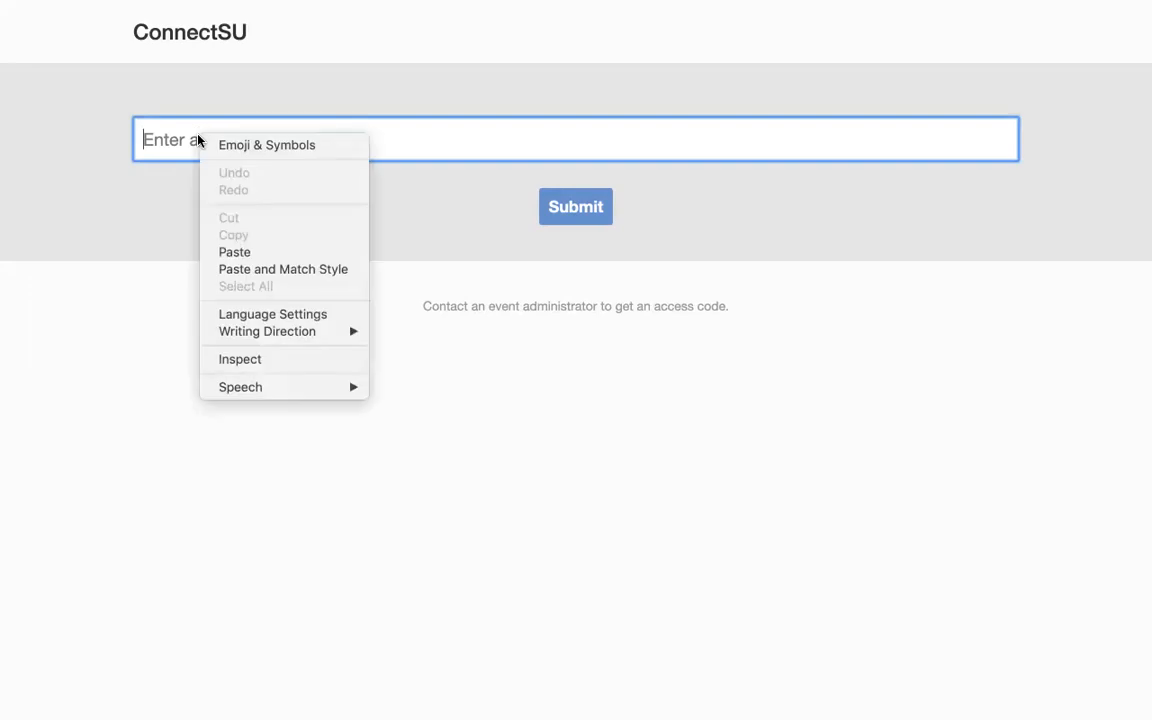
pyautogui.click(232, 254)
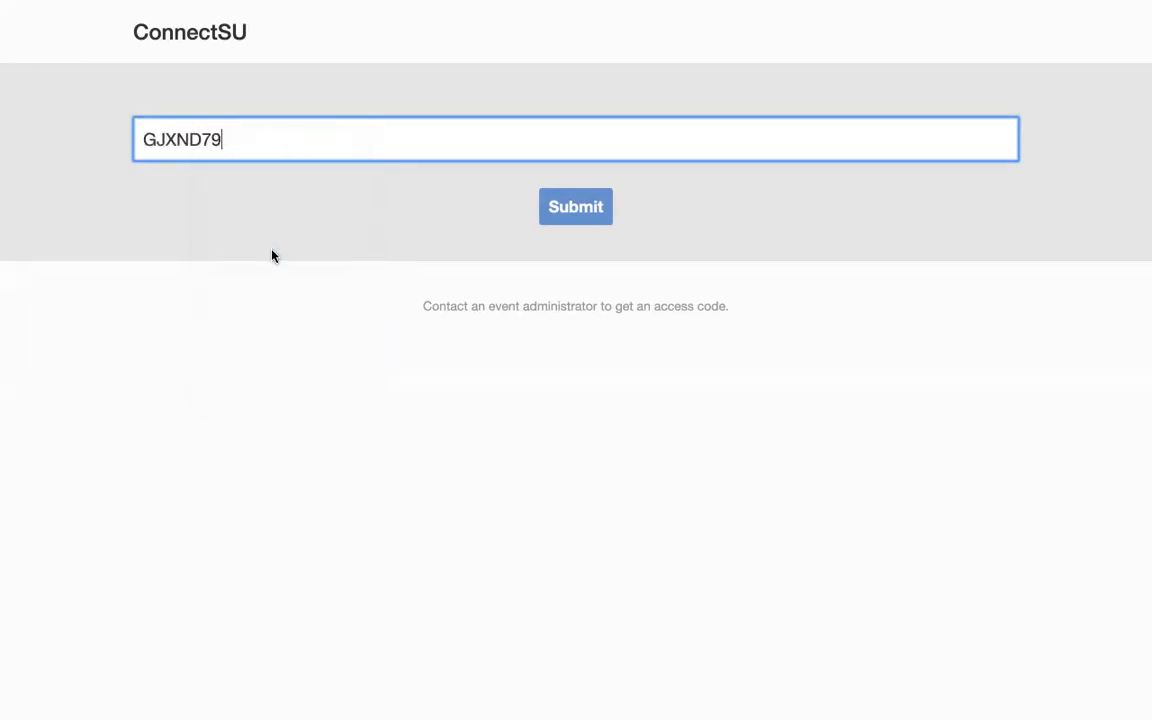
pyautogui.click(585, 208)
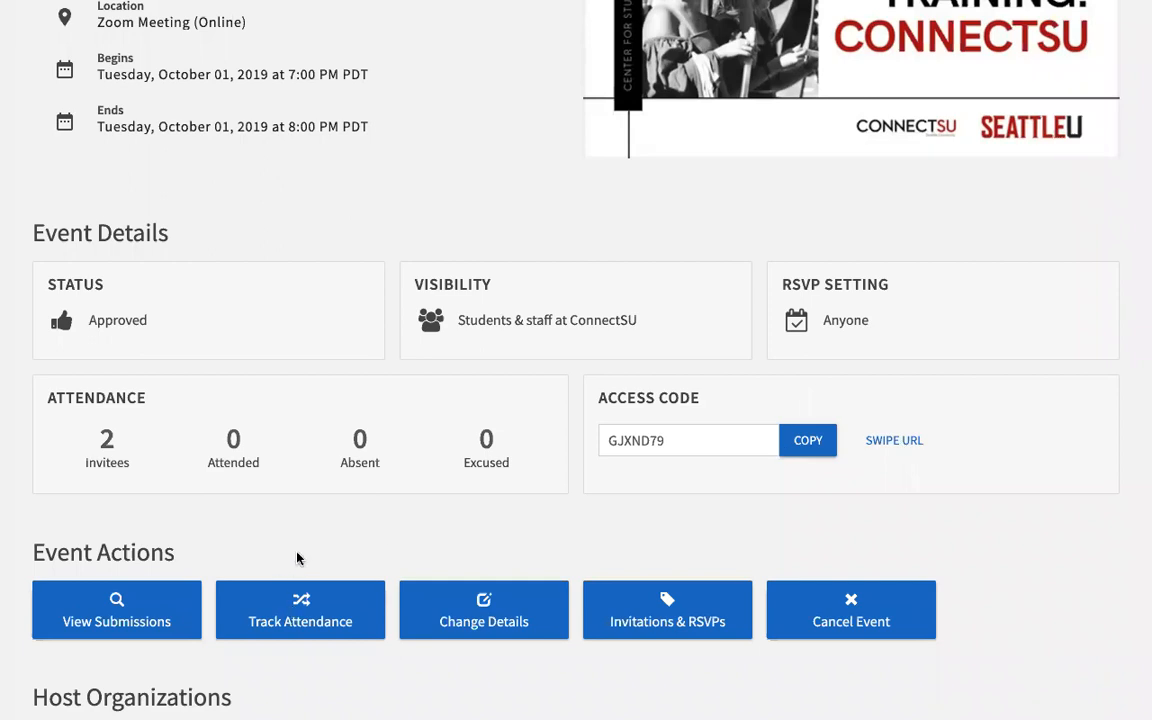
# Step: Open Track Attendance for the Club Training event and begin adding attendance
pyautogui.click(310, 613)
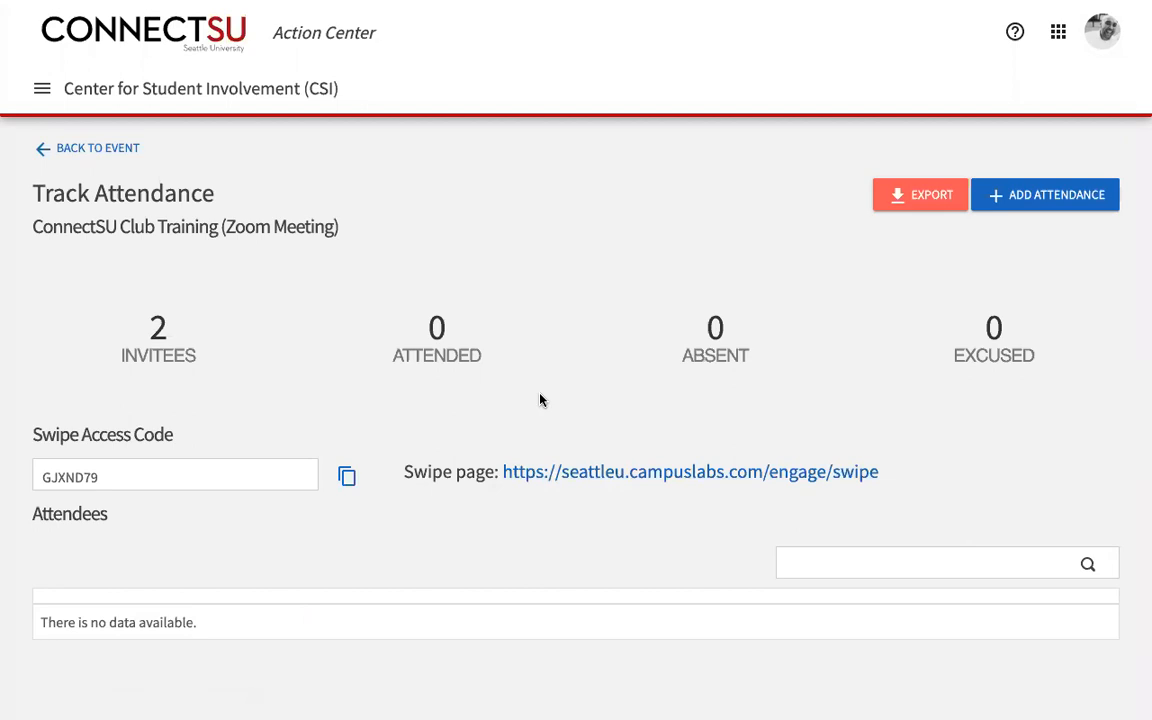
pyautogui.scroll(-2, 540, 400)
pyautogui.scroll(2, 540, 400)
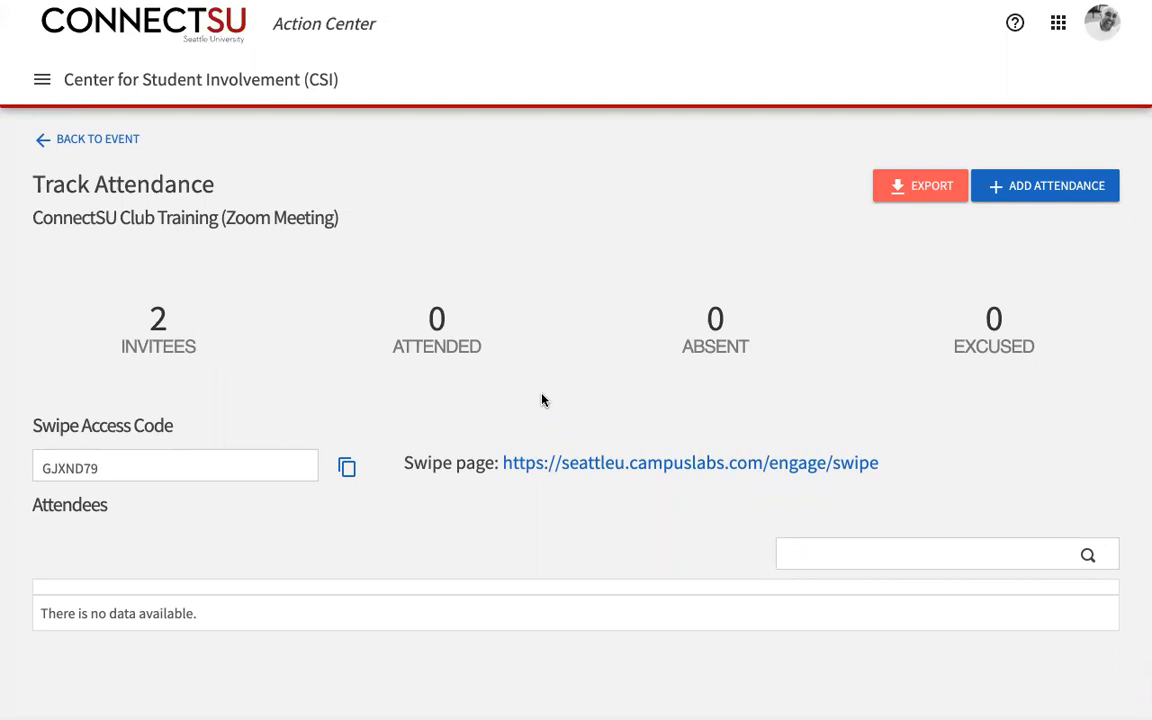
pyautogui.click(1050, 196)
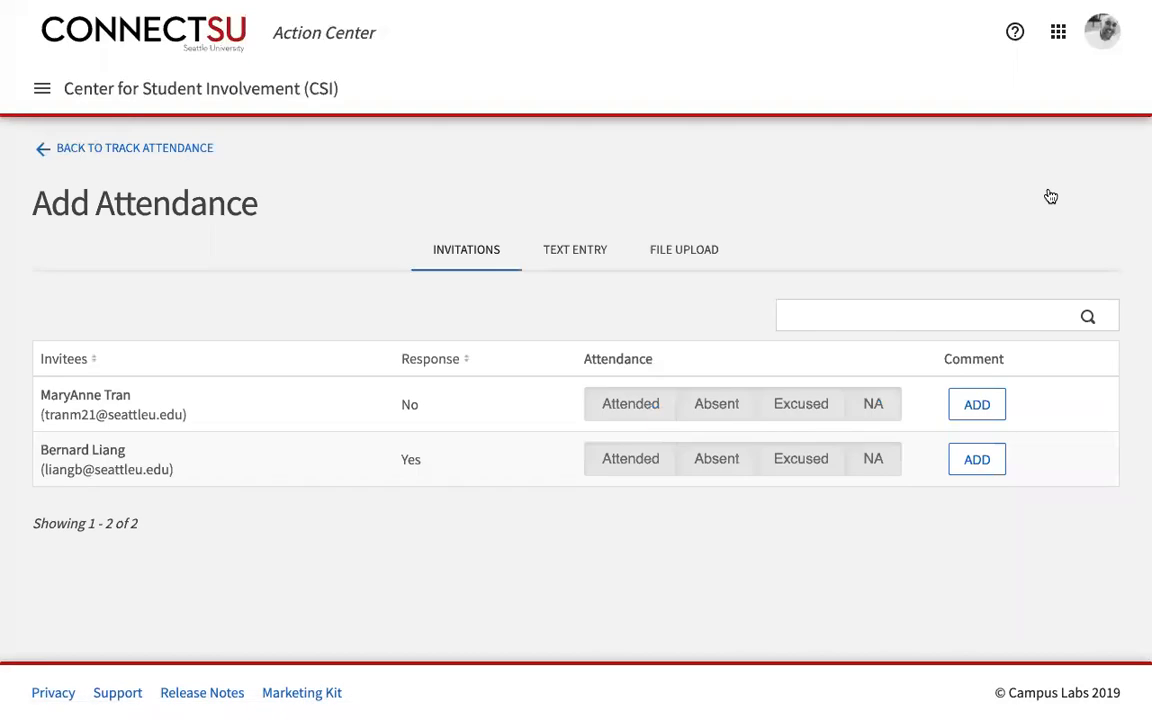
# Step: Switch the Add Attendance form to Text Entry, then to File Upload
pyautogui.click(582, 259)
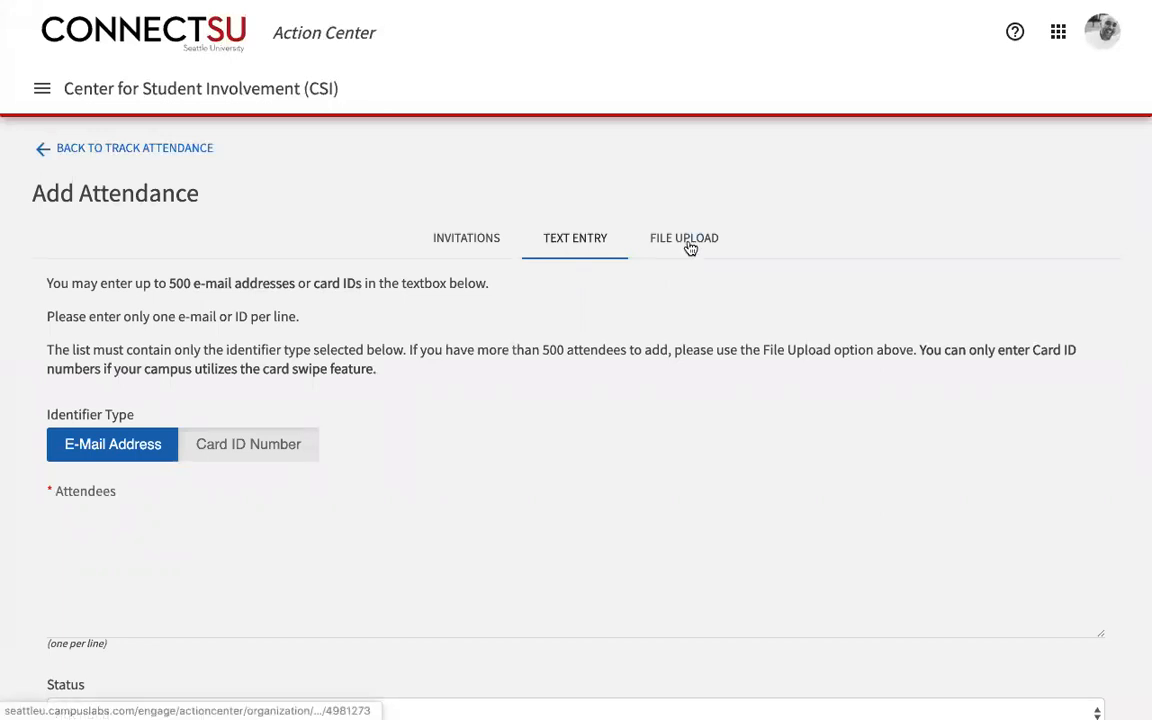
pyautogui.click(690, 248)
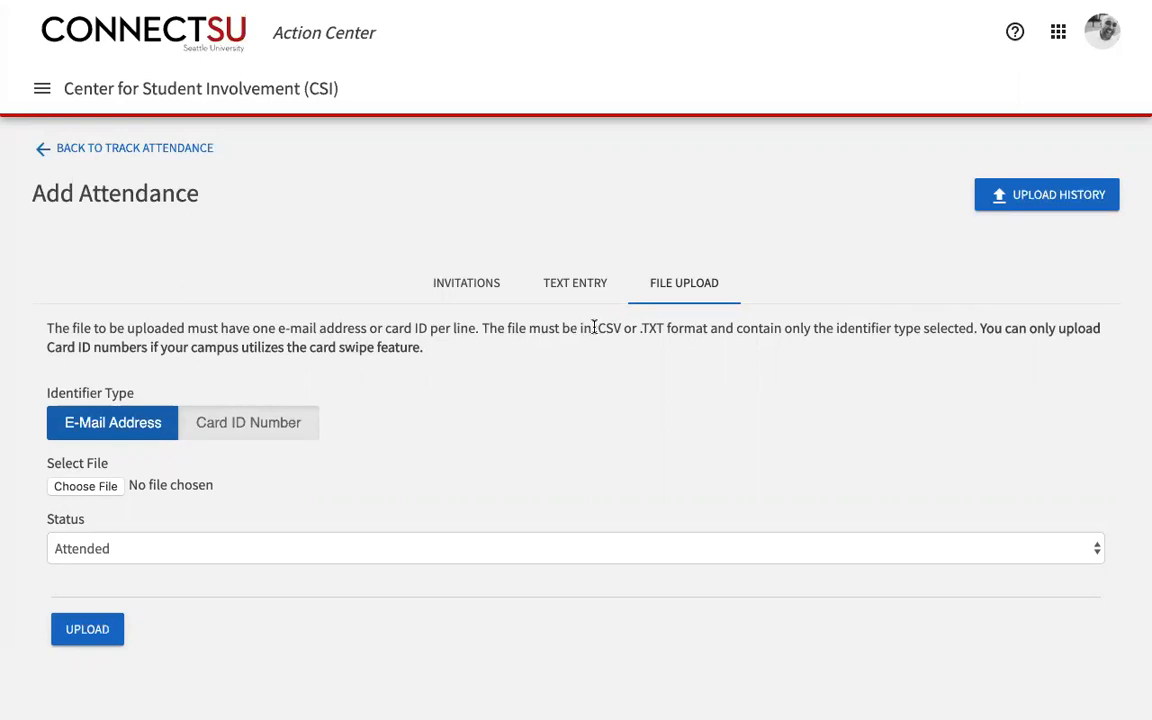
# Step: Choose Card ID Number with status Attended for file upload, then return to Text Entry
pyautogui.moveTo(594, 328); pyautogui.dragTo(664, 331)
pyautogui.click(260, 424)
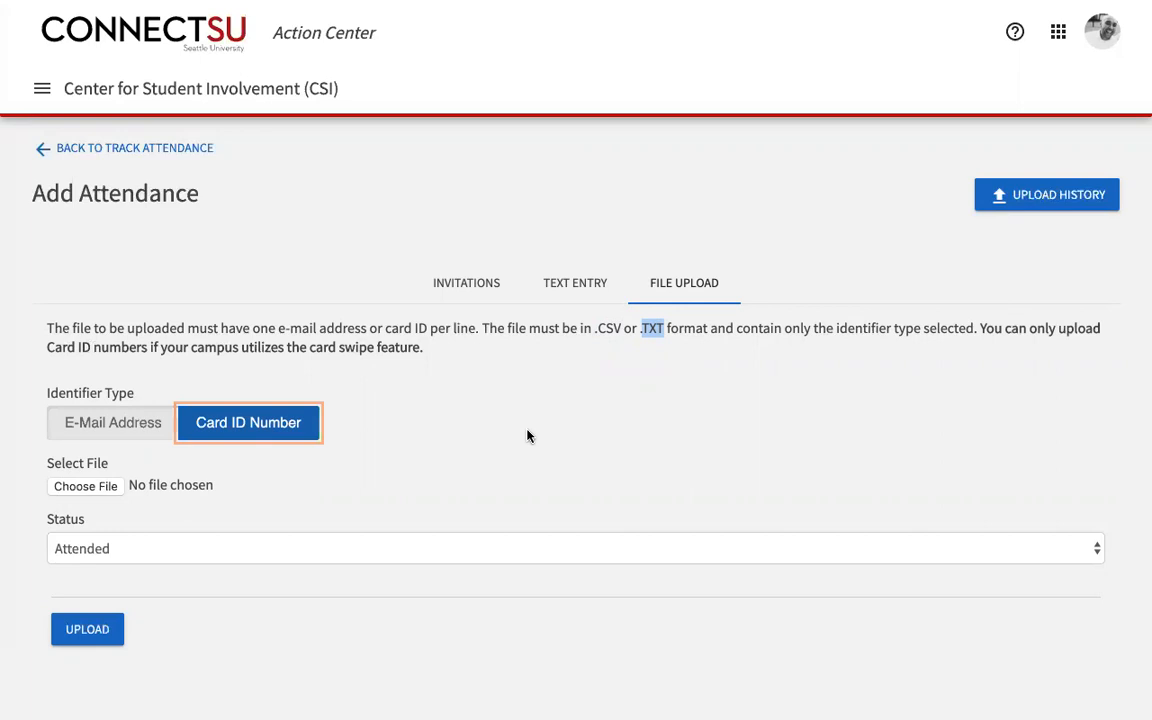
pyautogui.click(105, 487)
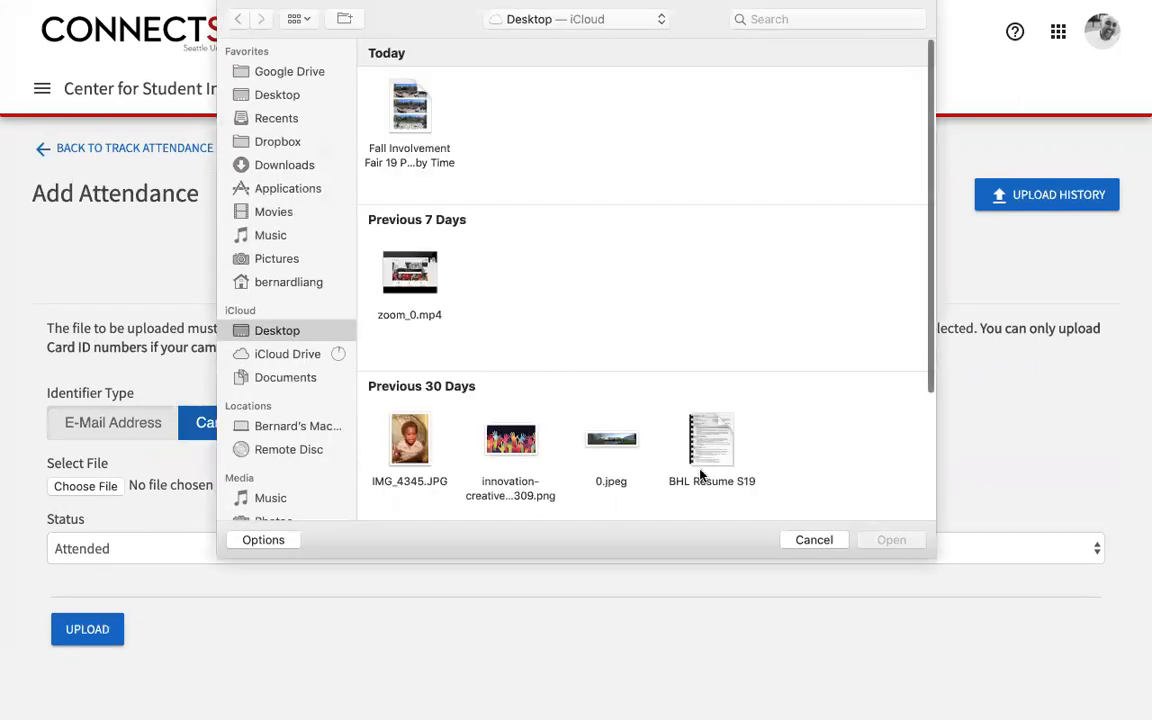
pyautogui.click(826, 545)
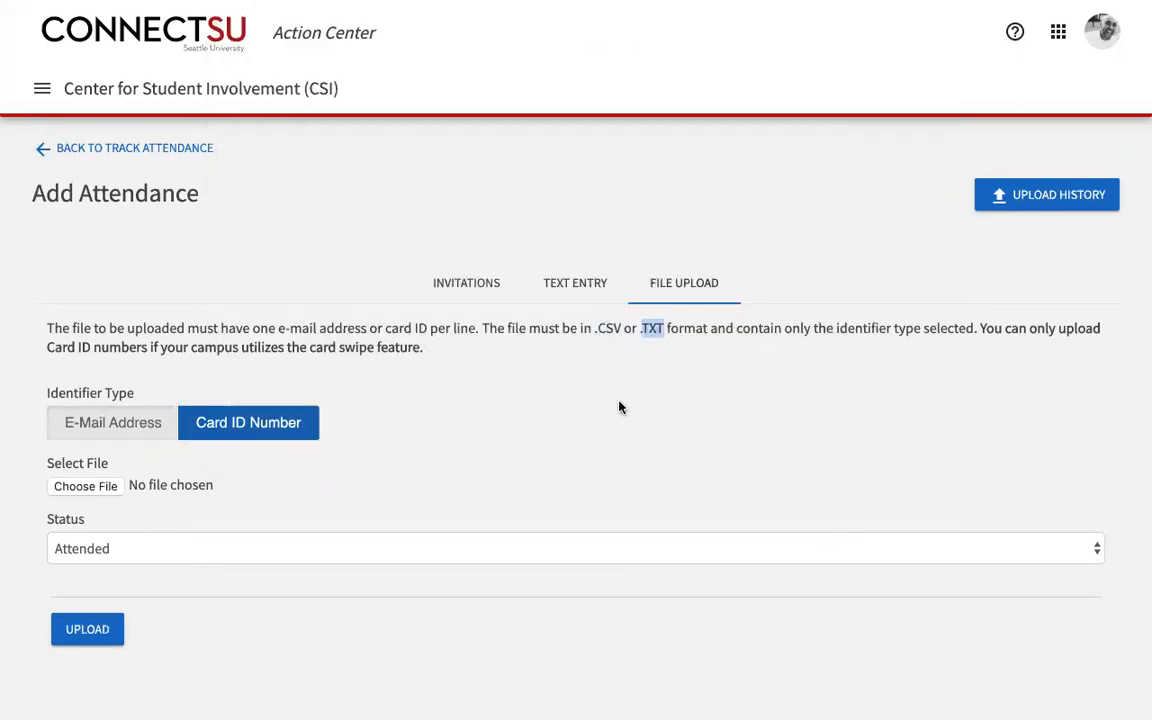
pyautogui.click(126, 548)
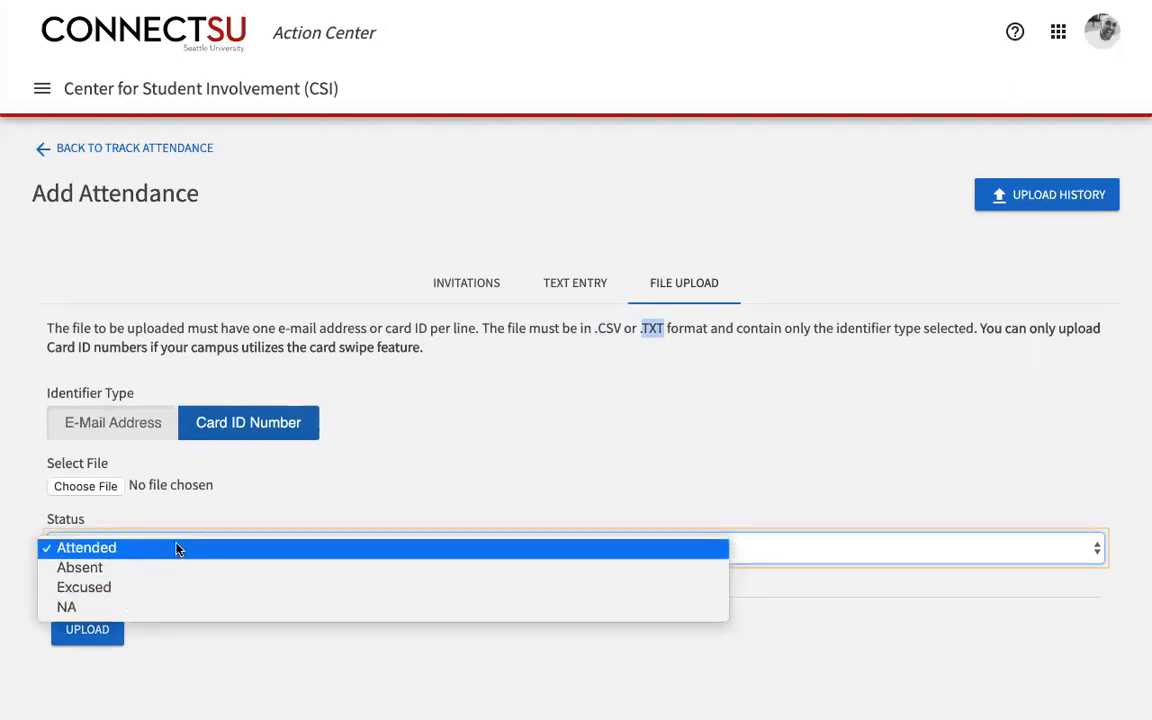
pyautogui.click(177, 548)
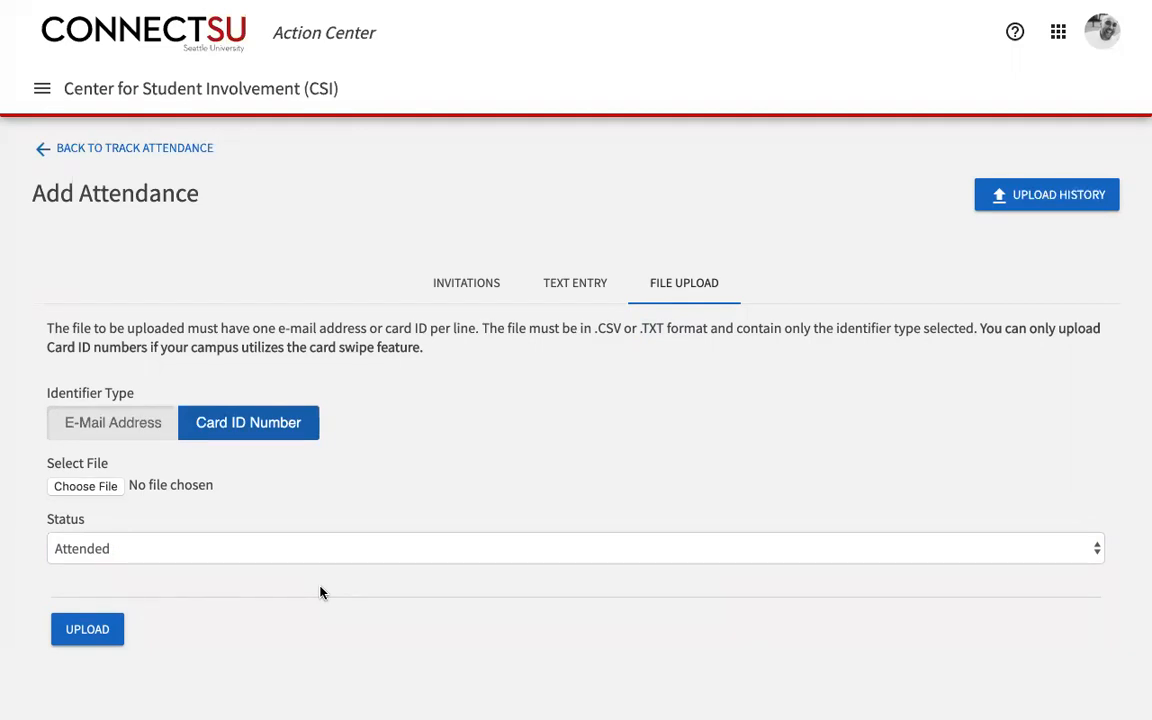
pyautogui.click(576, 283)
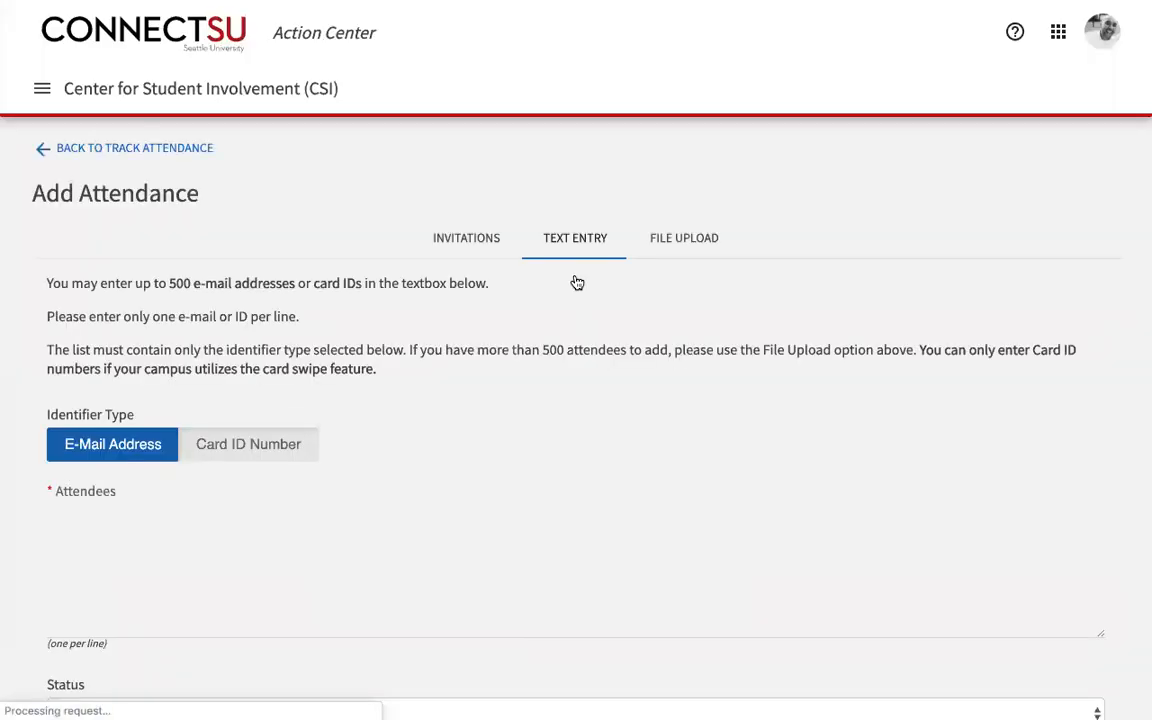
# Step: Enter the invitee's e-mail address in the Attendees box and add them as Attended
pyautogui.scroll(-2, 586, 493)
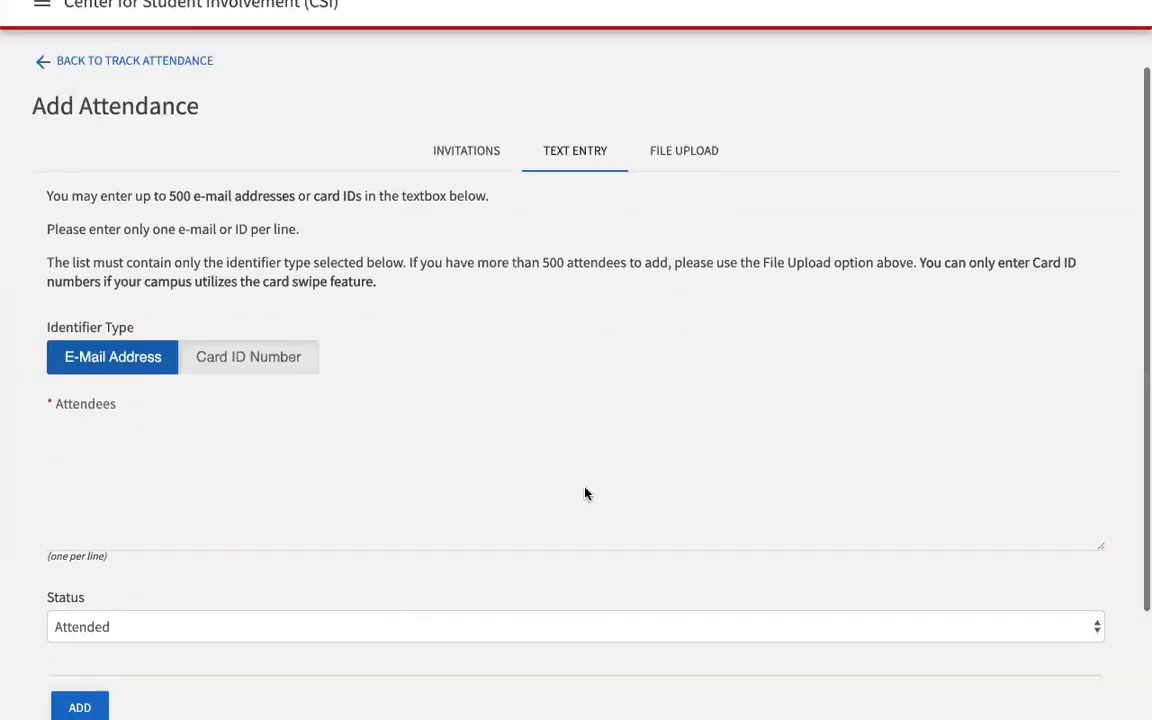
pyautogui.click(66, 429)
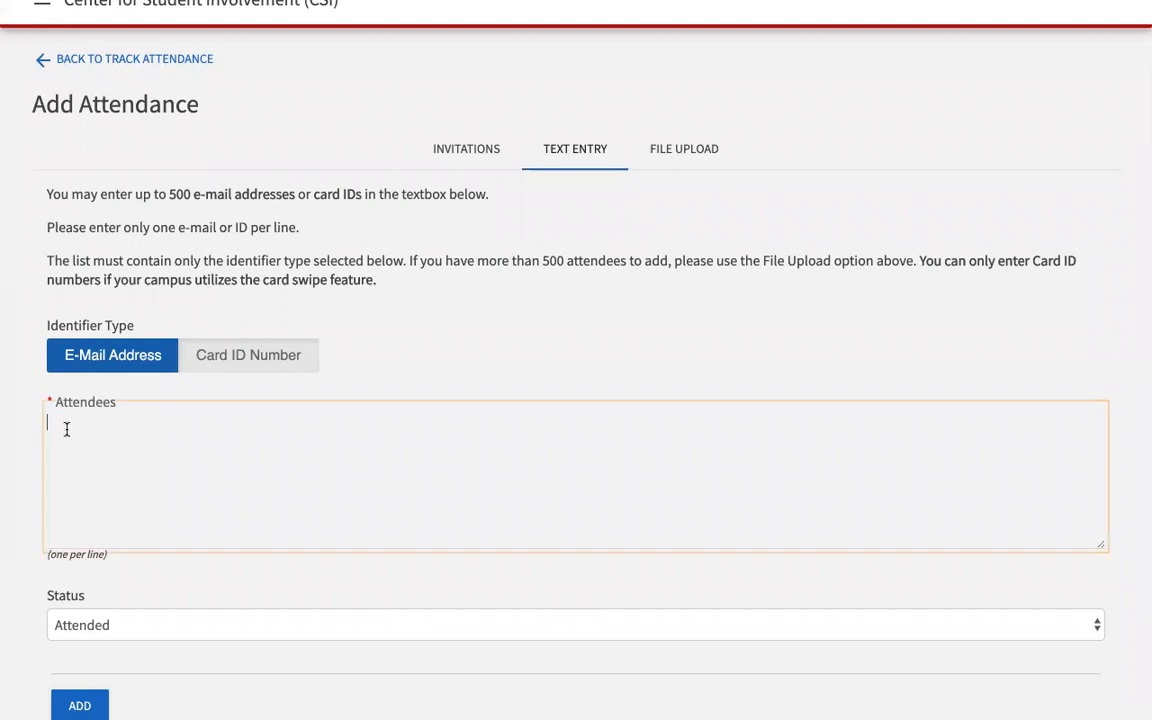
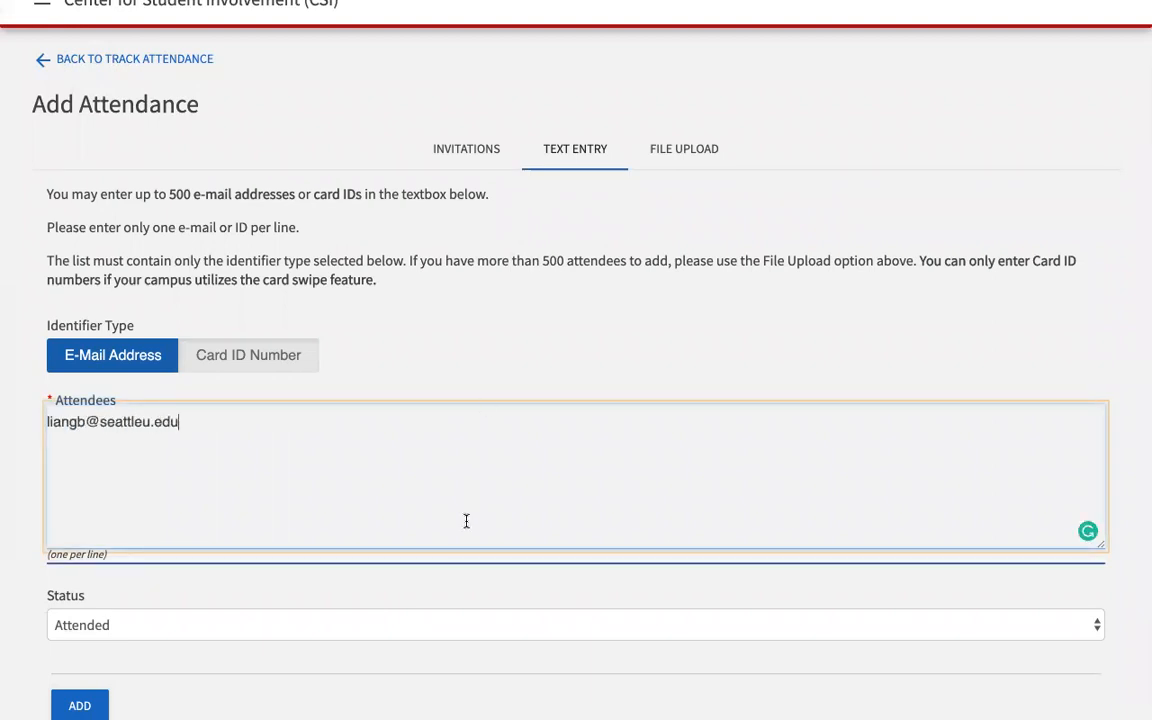
pyautogui.scroll(-2, 350, 543)
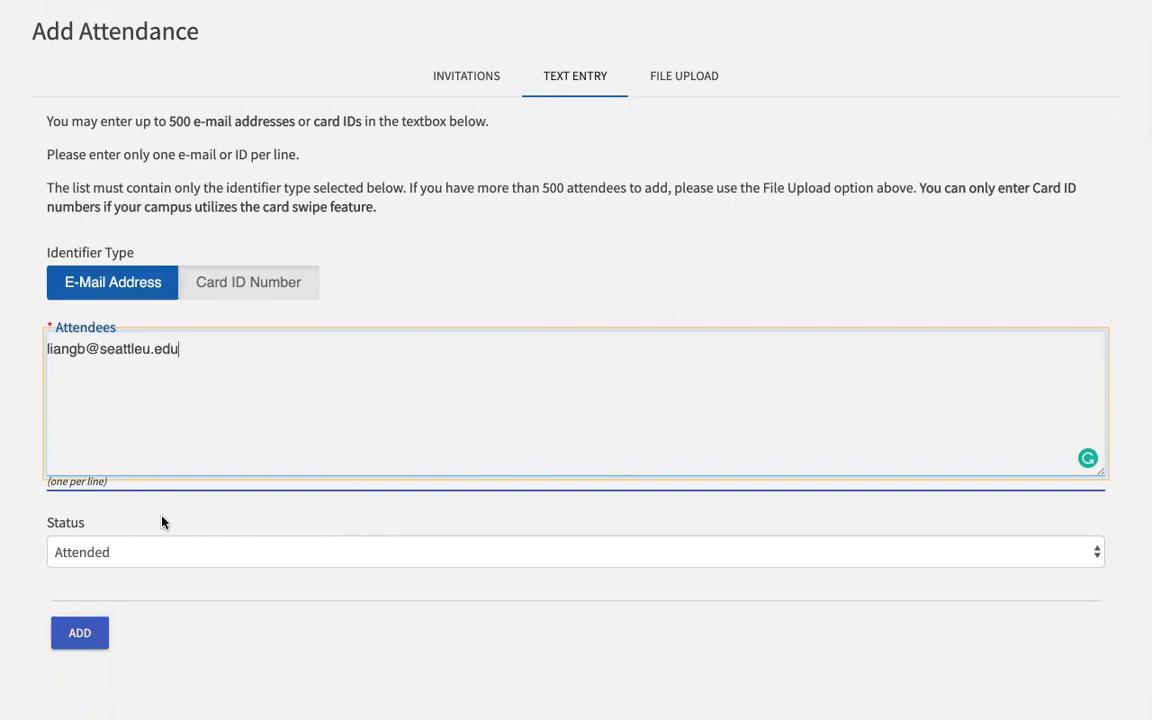
pyautogui.press('Return')
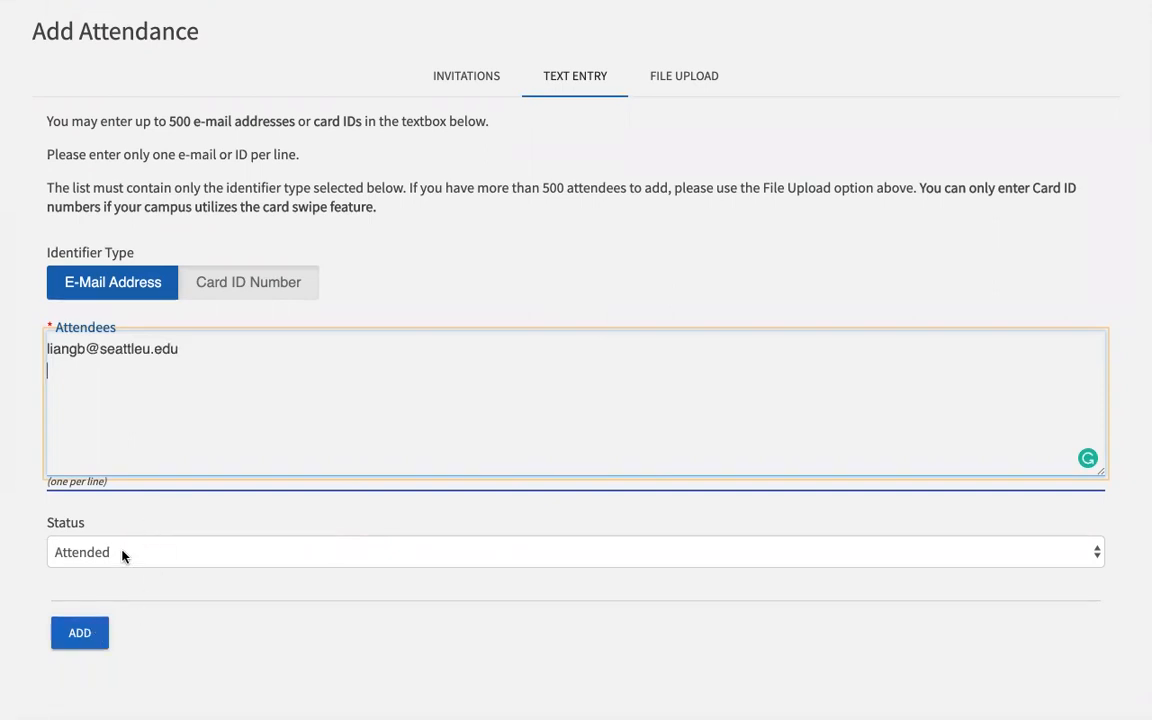
pyautogui.click(81, 634)
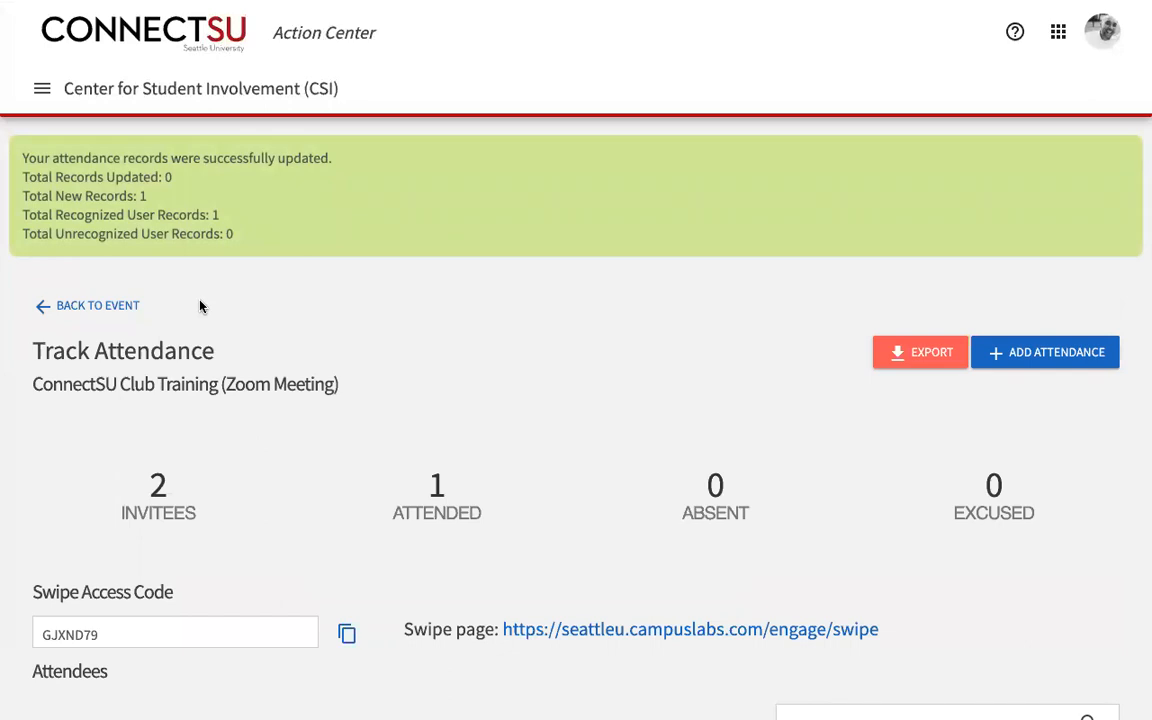
pyautogui.scroll(-3, 200, 306)
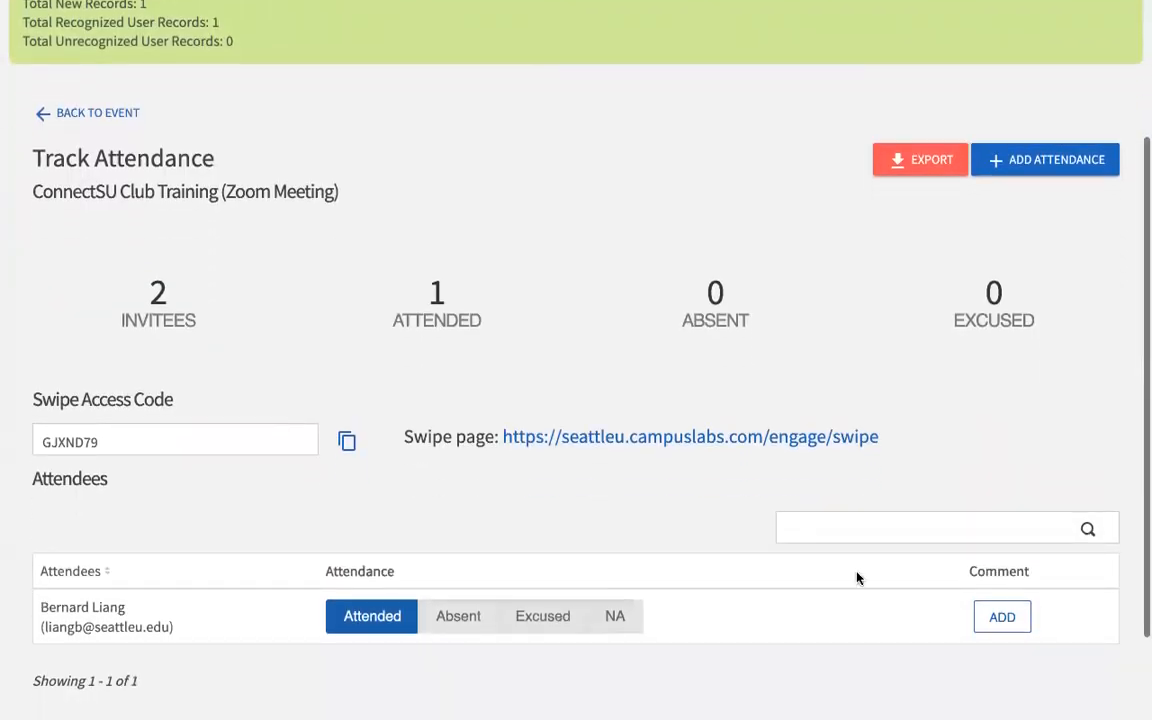
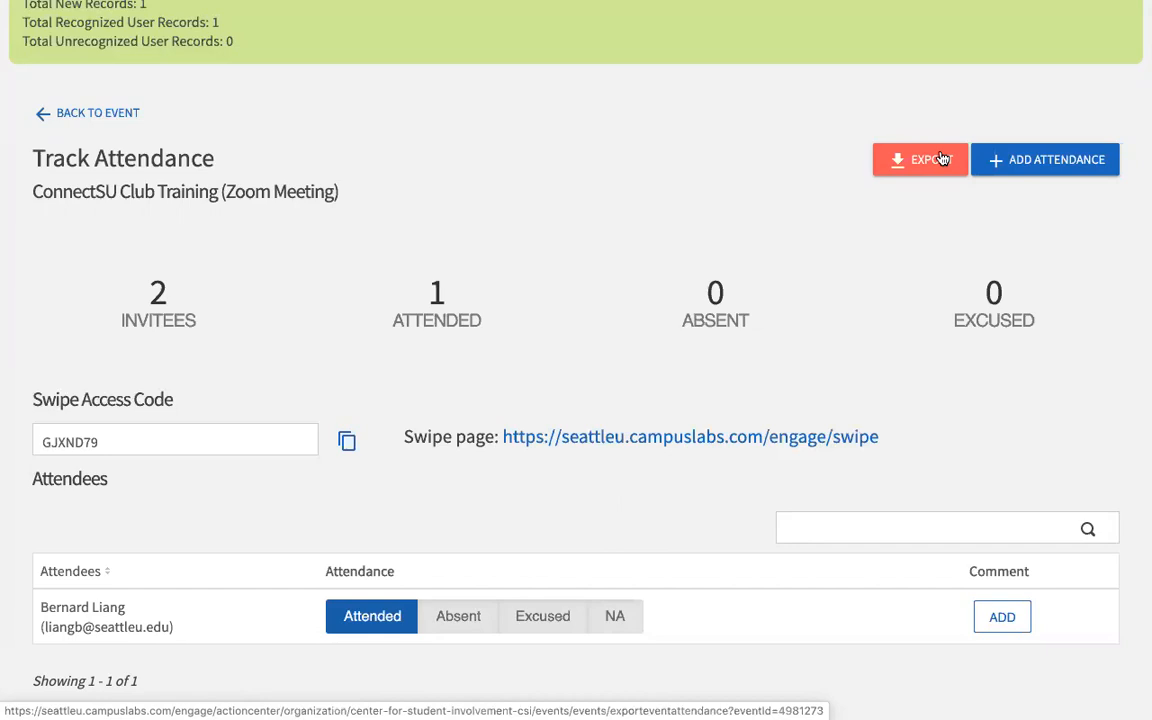
# Step: Go back to the ConnectSU Club Training event page and show the organization tools drawer
pyautogui.click(80, 117)
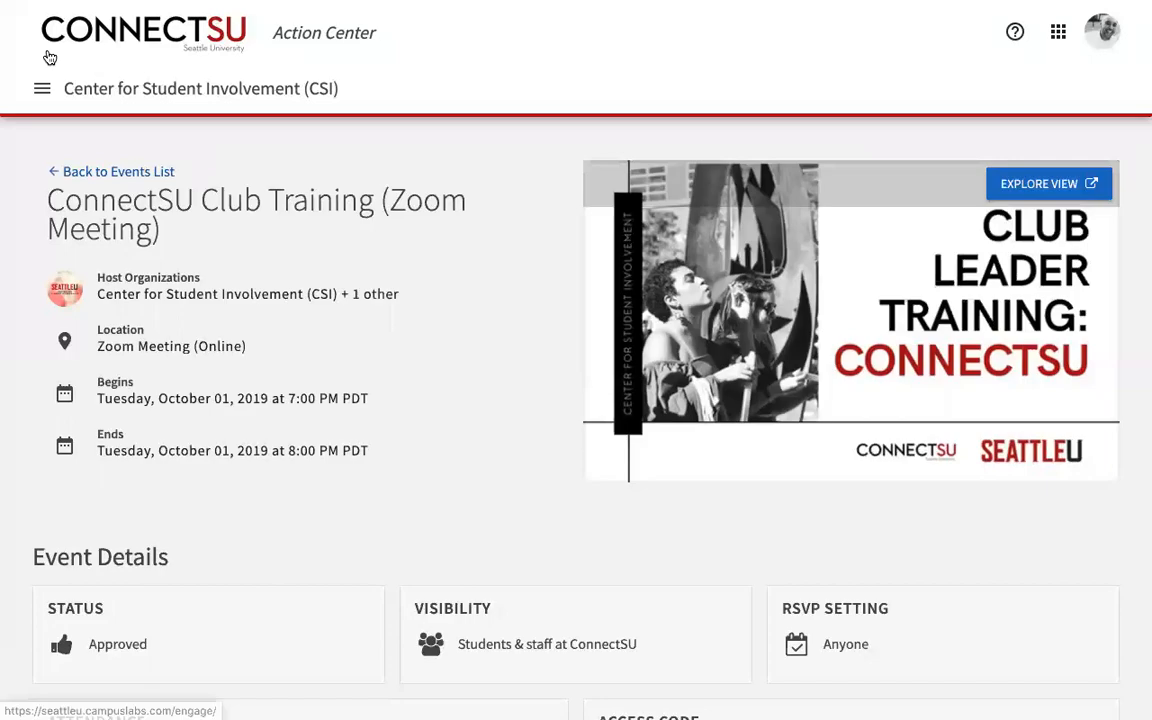
pyautogui.click(43, 89)
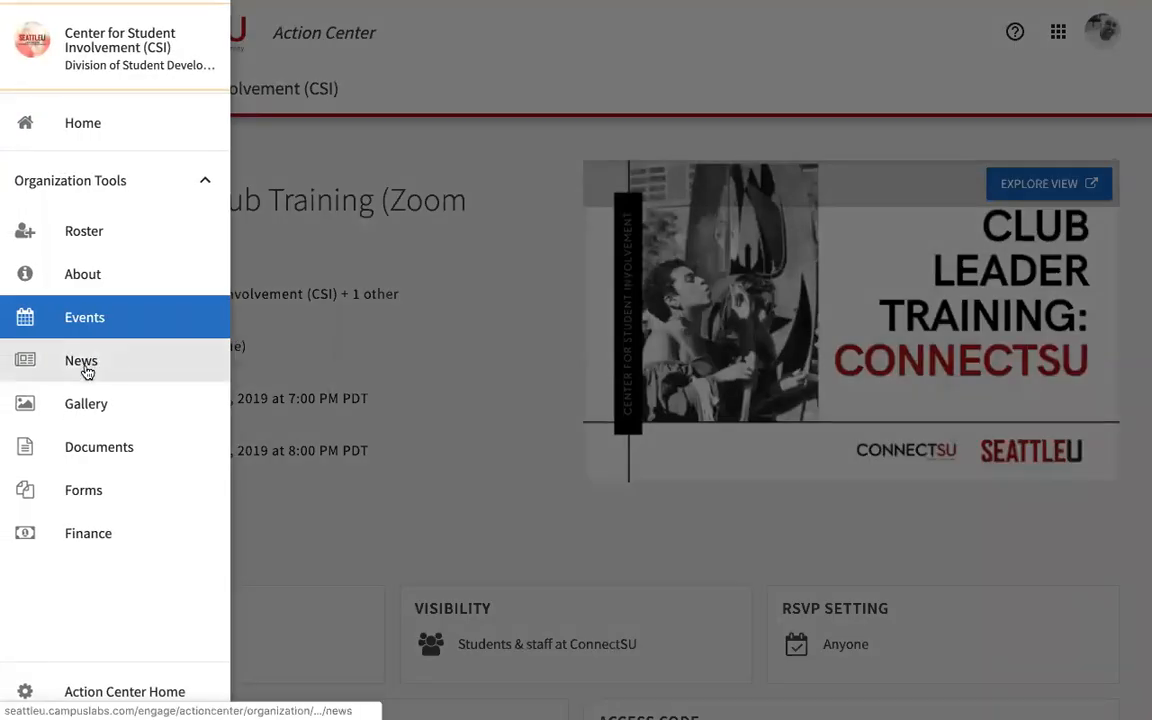
# Step: Start a new News article and scroll through its title, summary, body, image and visibility fields
pyautogui.click(84, 363)
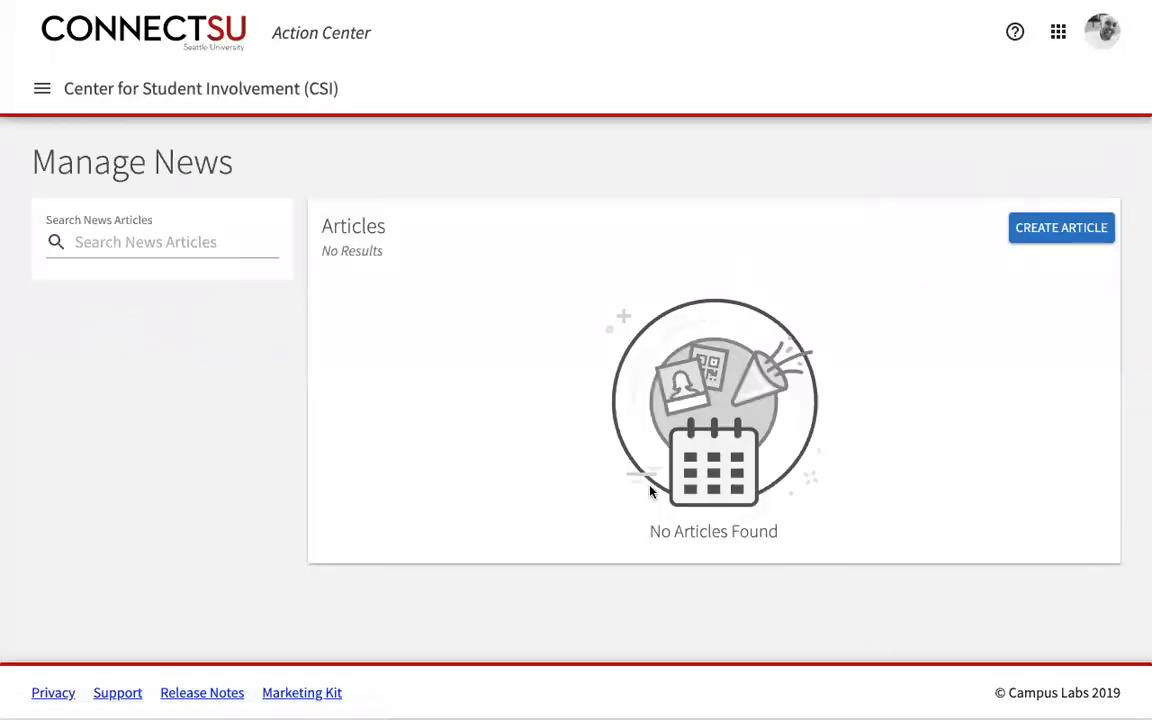
pyautogui.click(1074, 234)
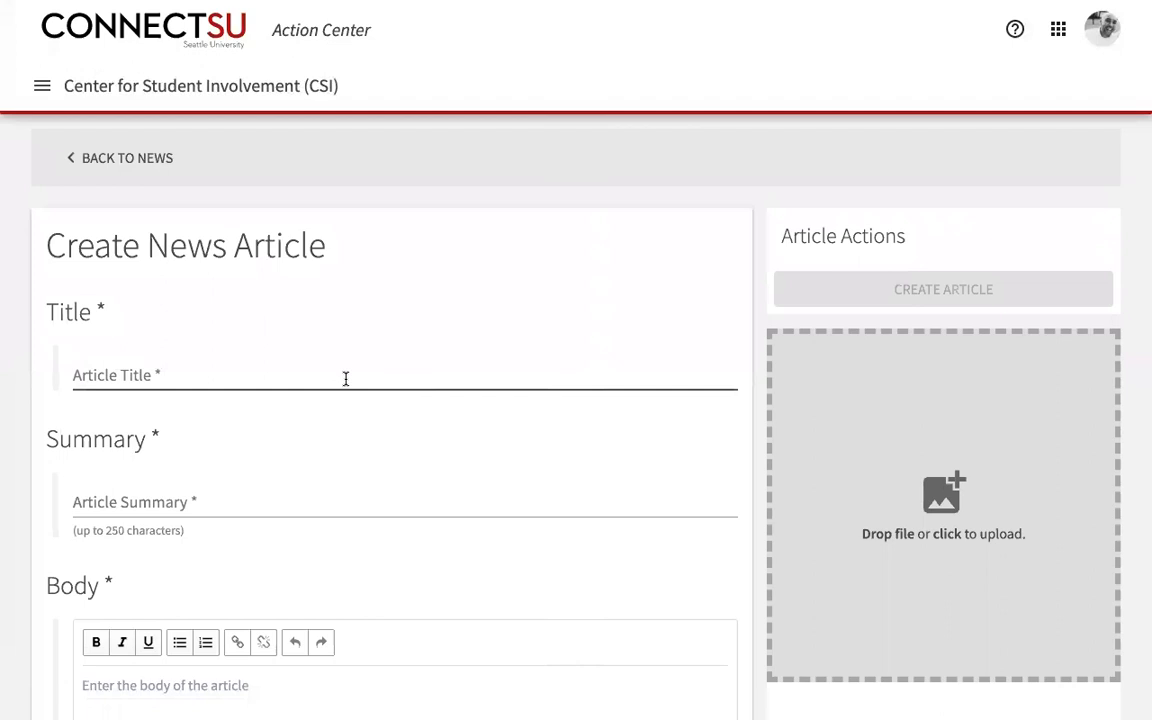
pyautogui.scroll(-1, 346, 378)
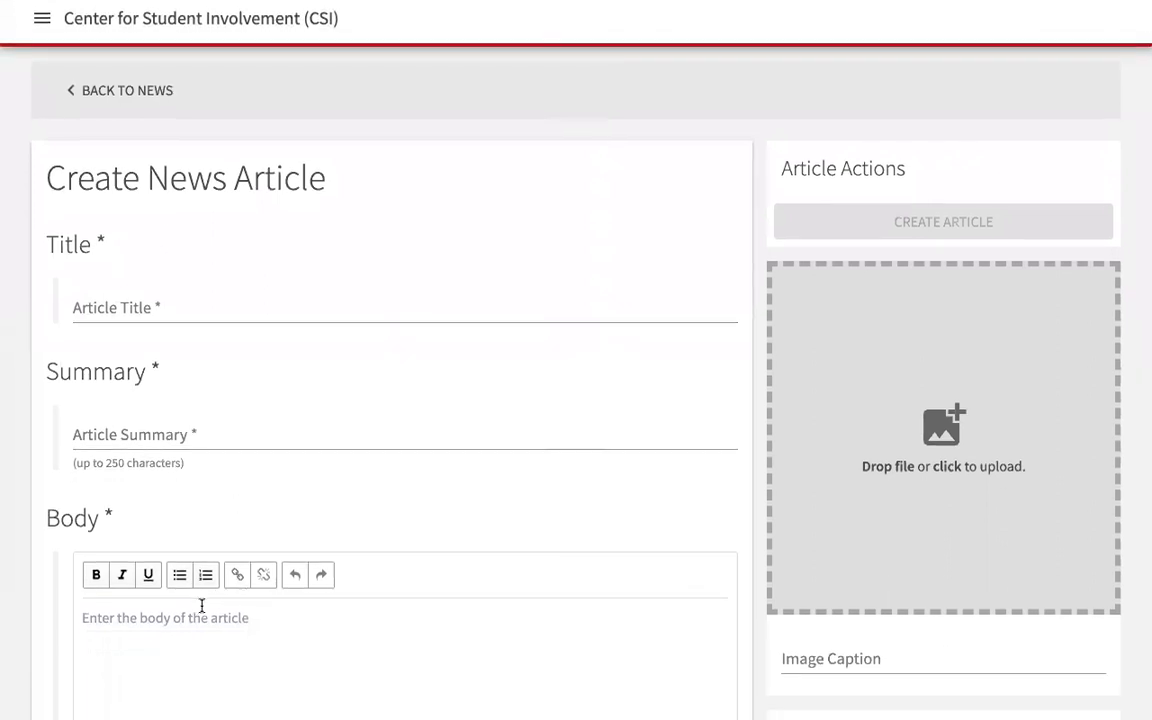
pyautogui.scroll(-5, 180, 570)
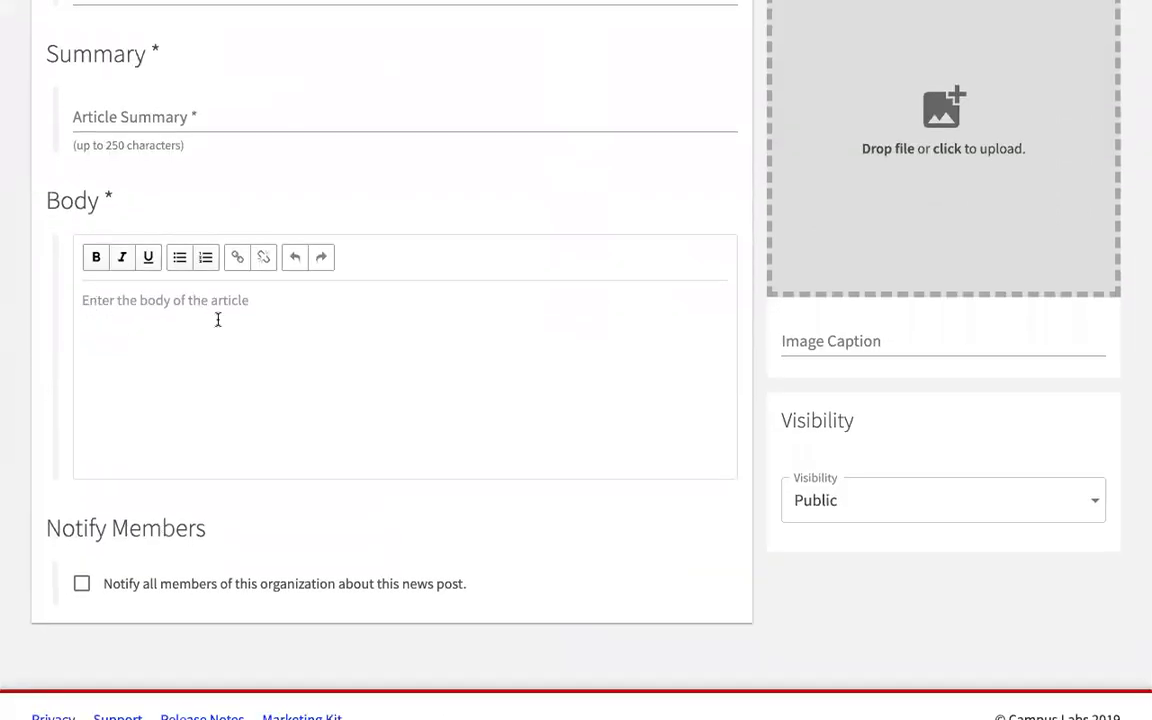
pyautogui.scroll(-1, 260, 398)
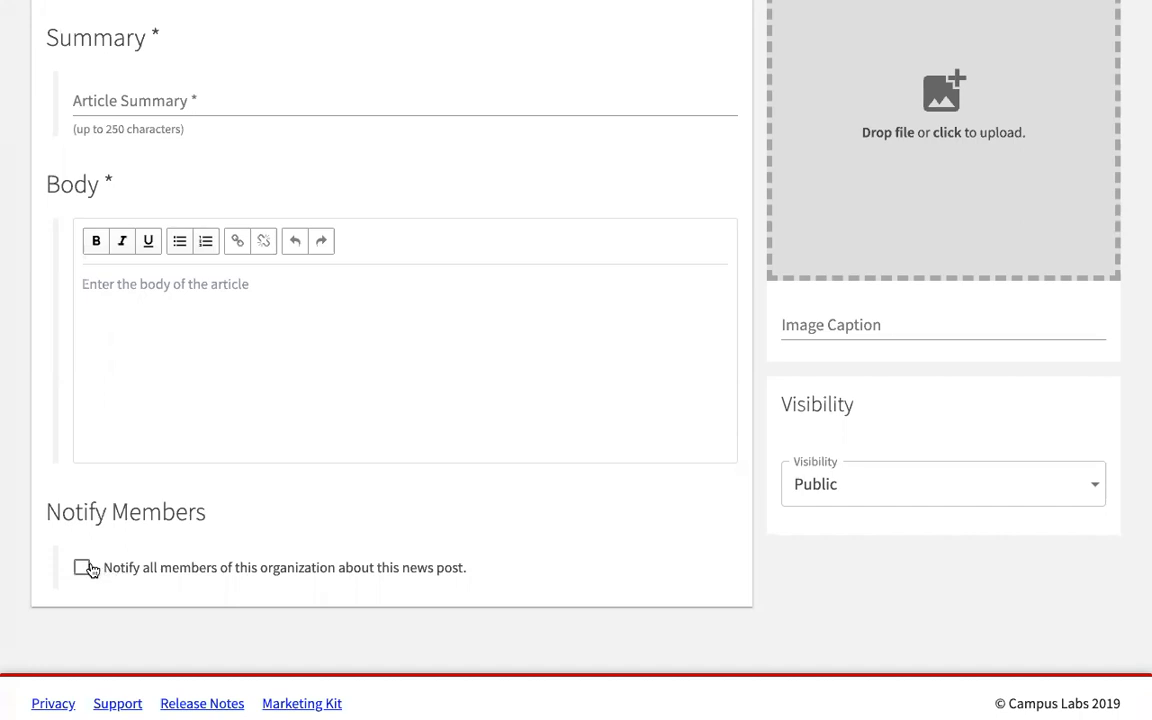
pyautogui.scroll(3, 263, 528)
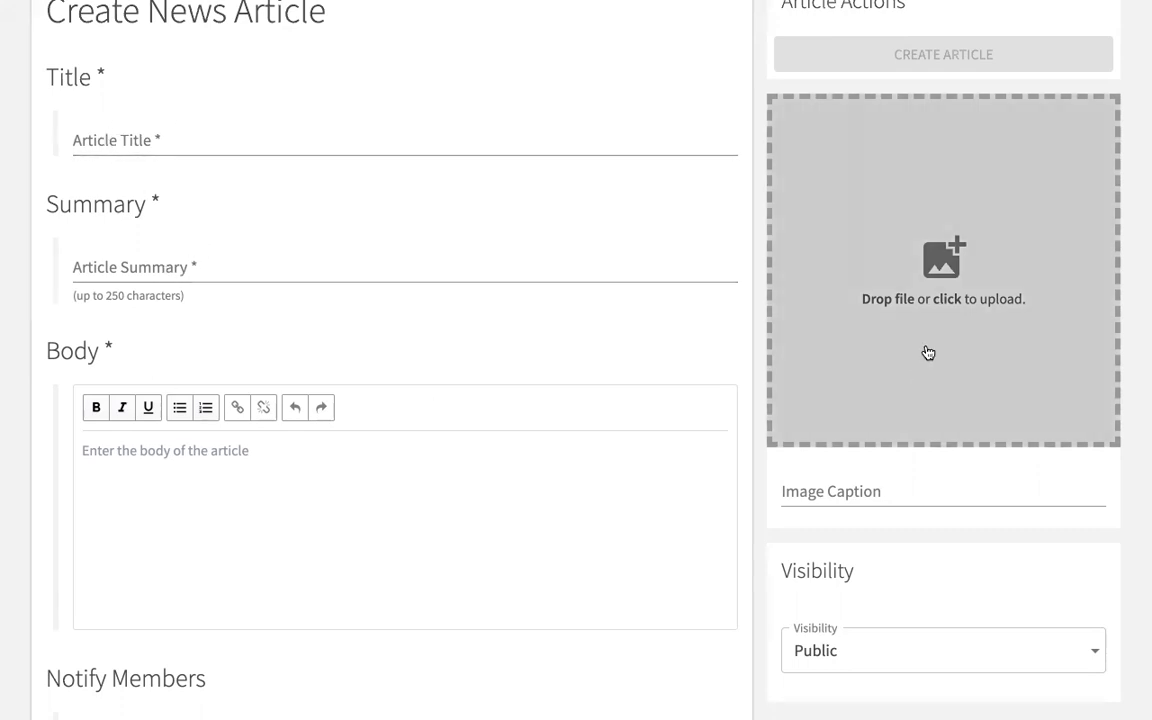
pyautogui.scroll(-2, 918, 249)
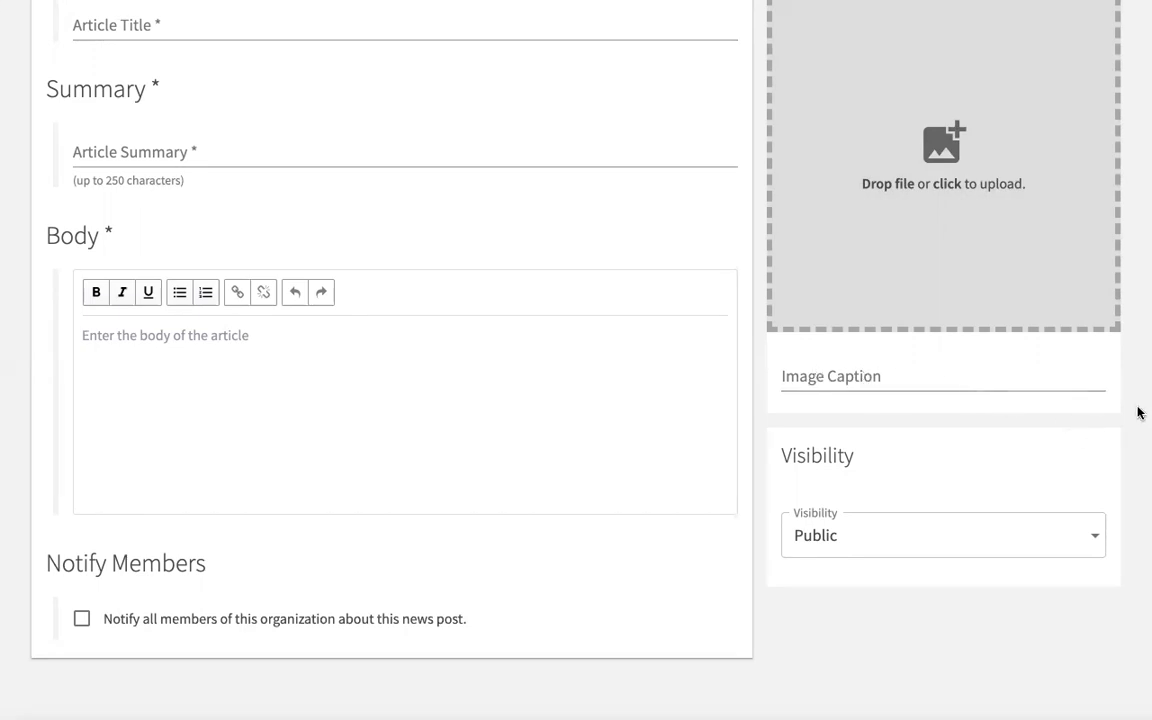
pyautogui.scroll(-1, 1138, 436)
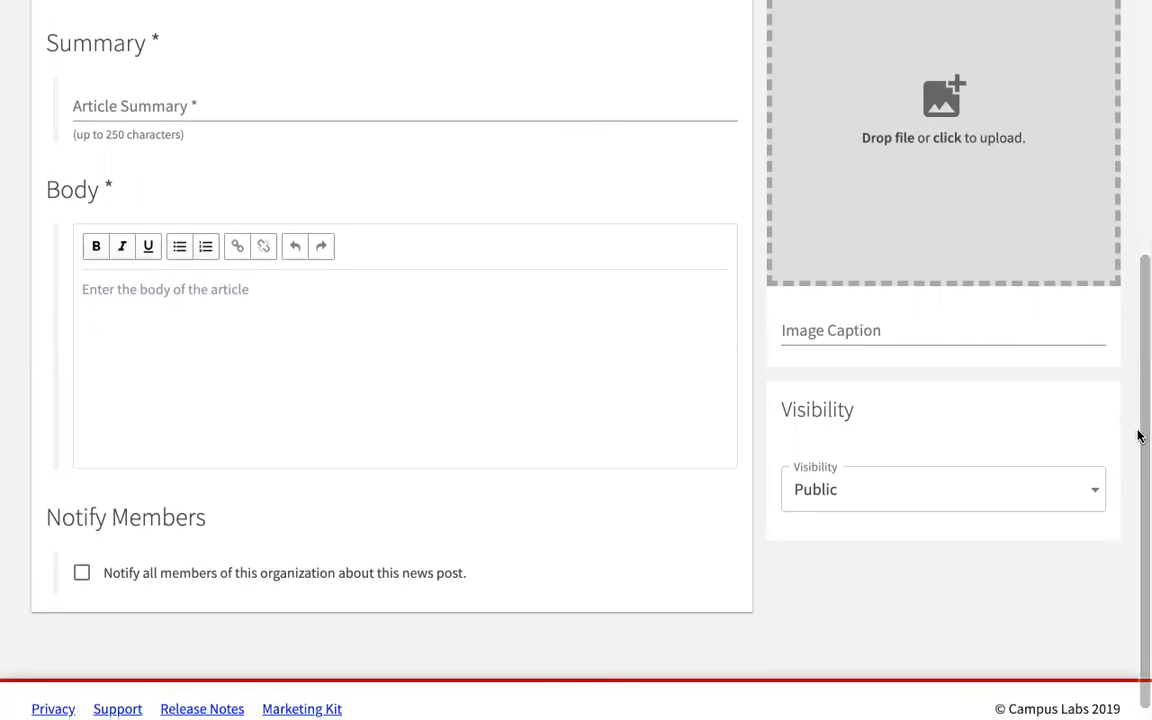
pyautogui.scroll(-1, 1138, 436)
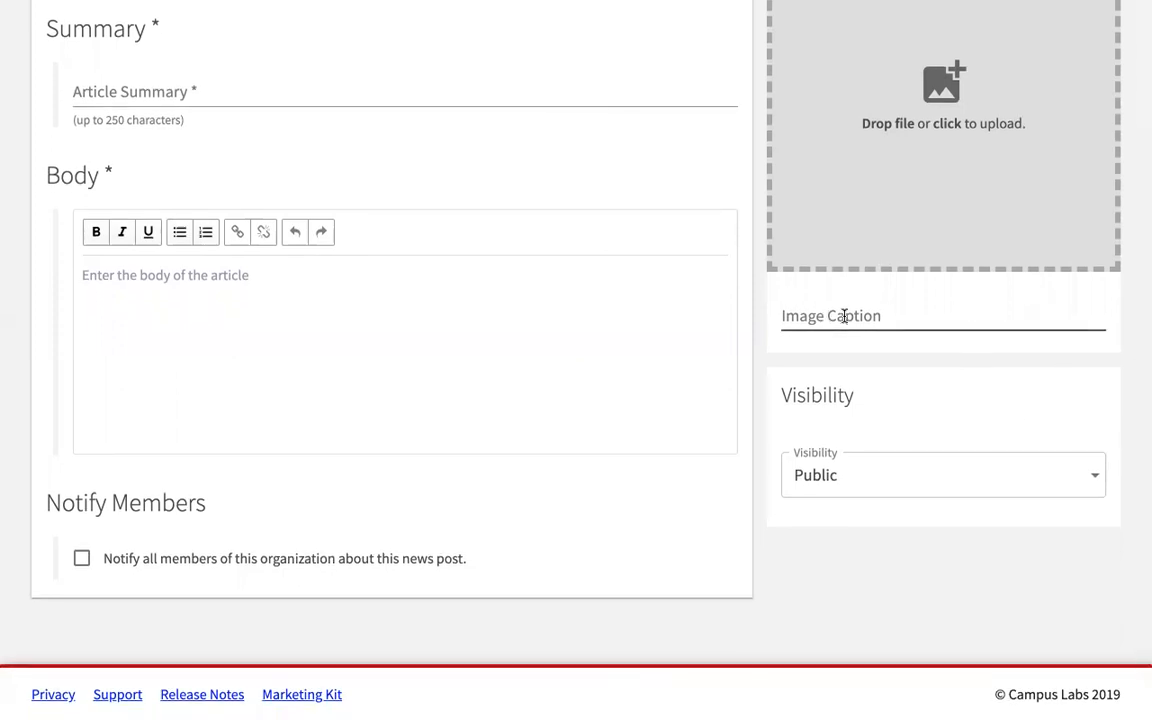
# Step: Check the article's visibility options, leave it Public, and bring back the tools drawer
pyautogui.click(1057, 491)
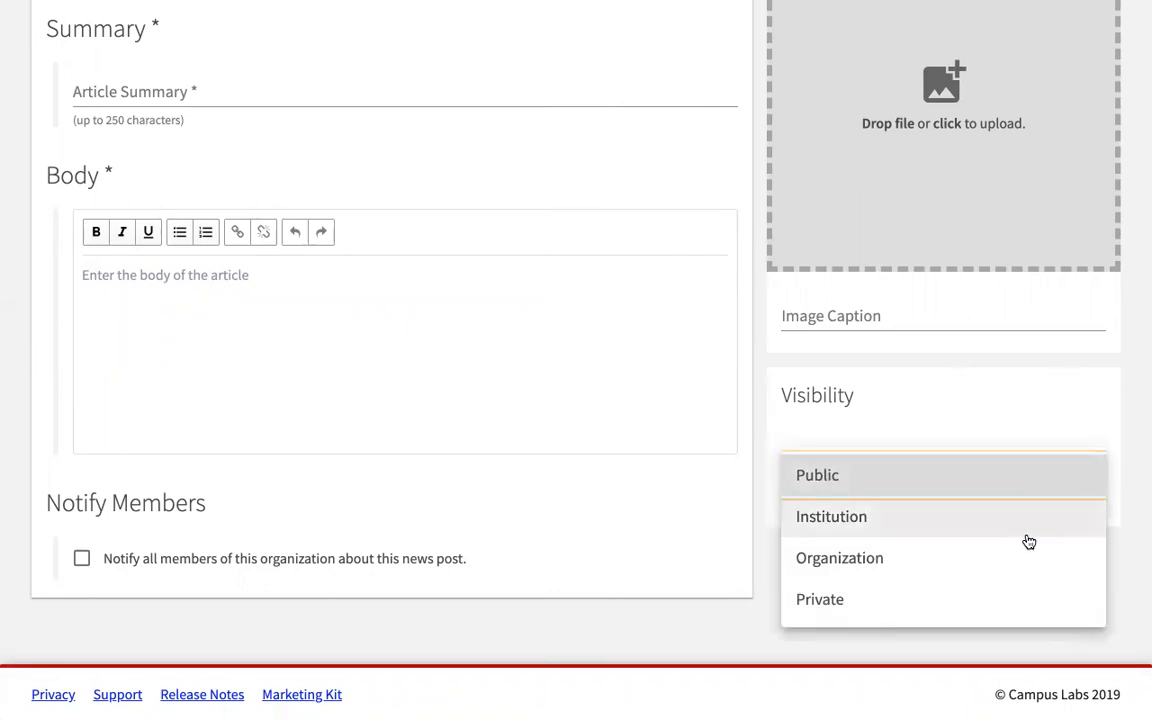
pyautogui.click(729, 651)
pyautogui.scroll(5, 729, 651)
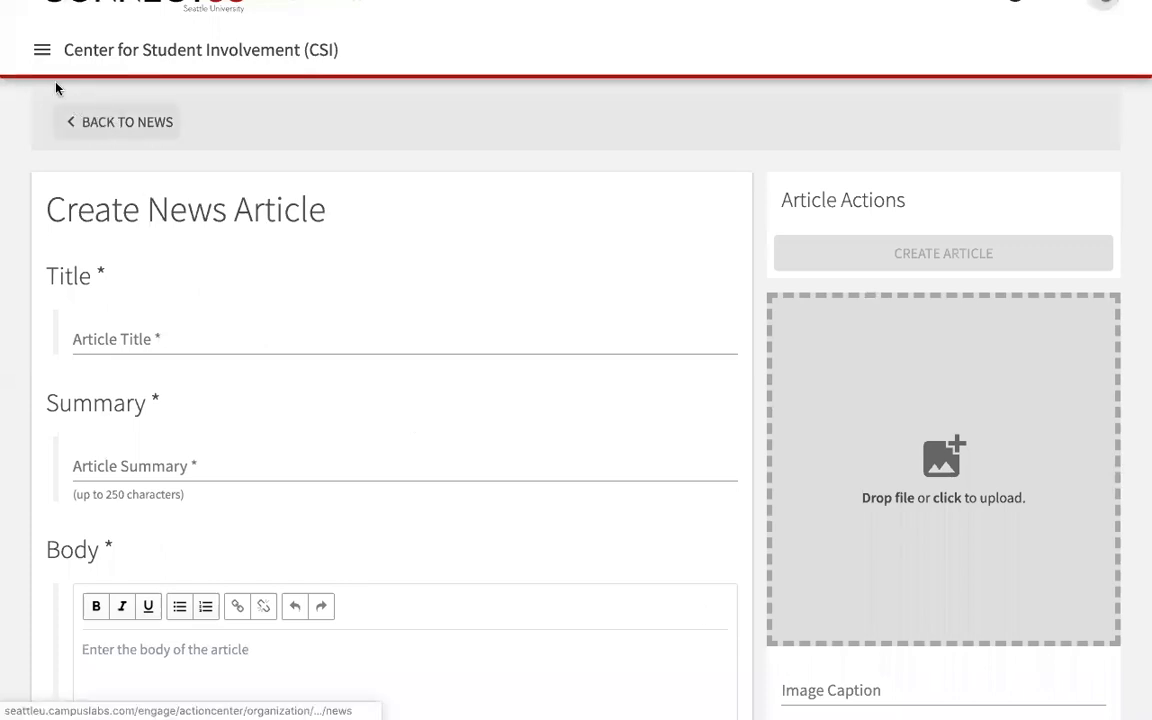
pyautogui.click(42, 50)
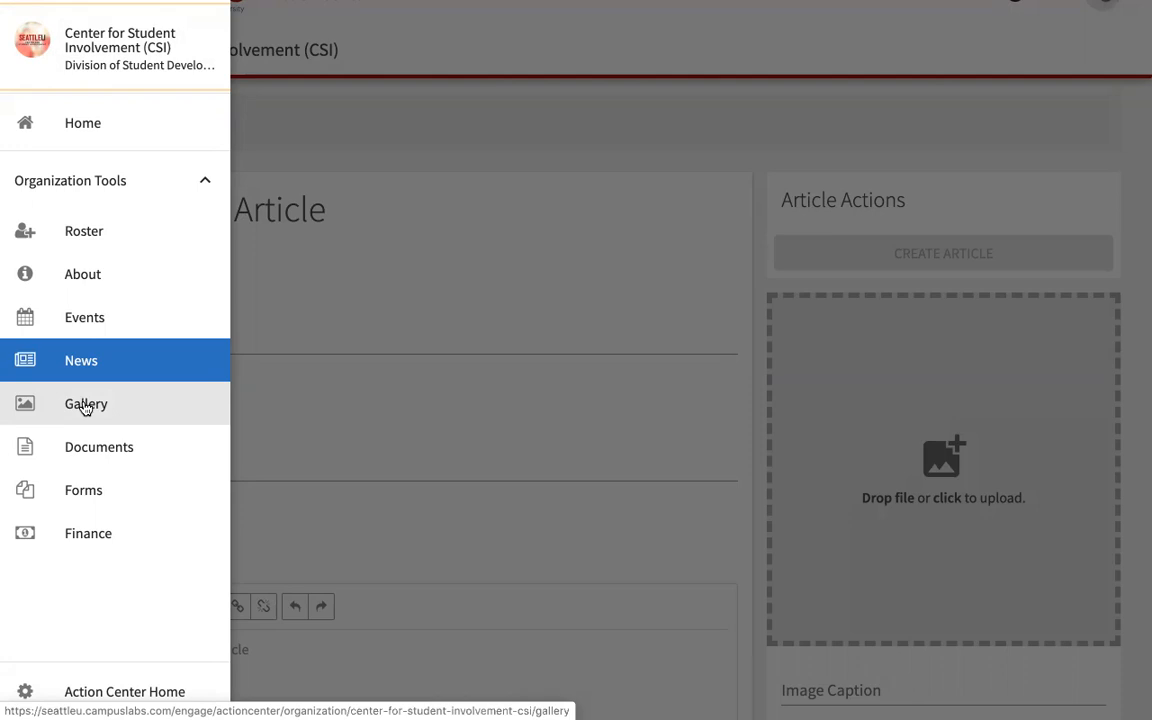
# Step: View the Gallery albums, including 'Harry Potter + Friends', then reopen the tools drawer
pyautogui.click(85, 406)
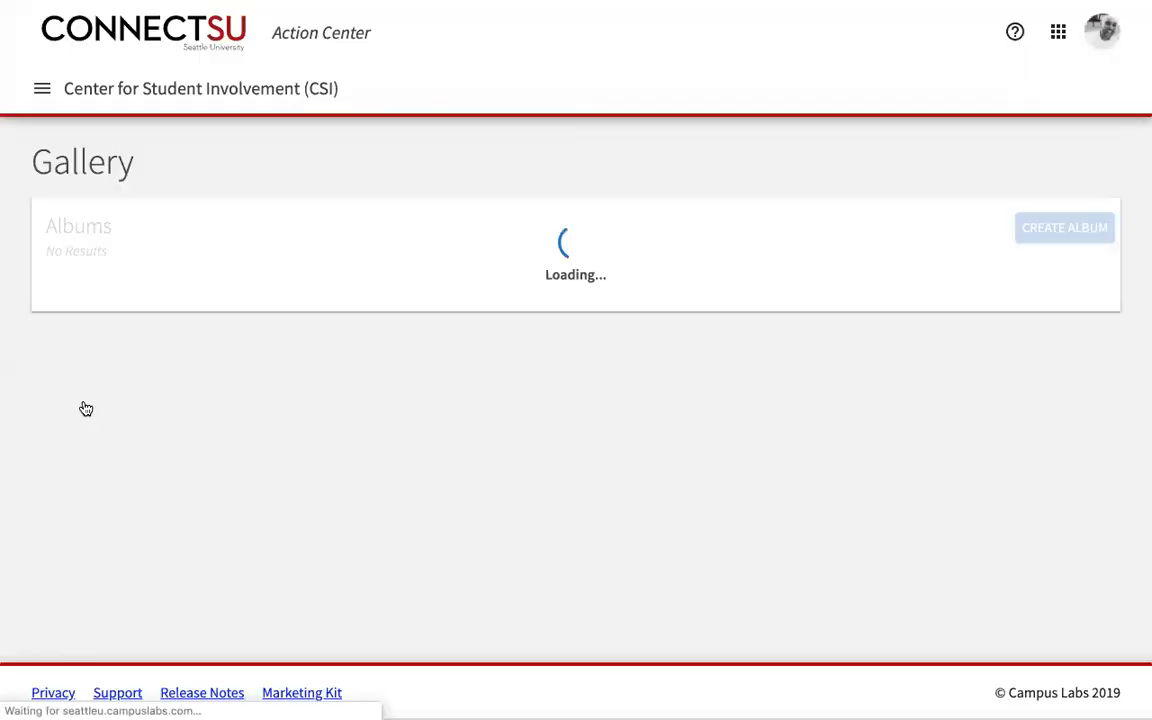
pyautogui.click(41, 92)
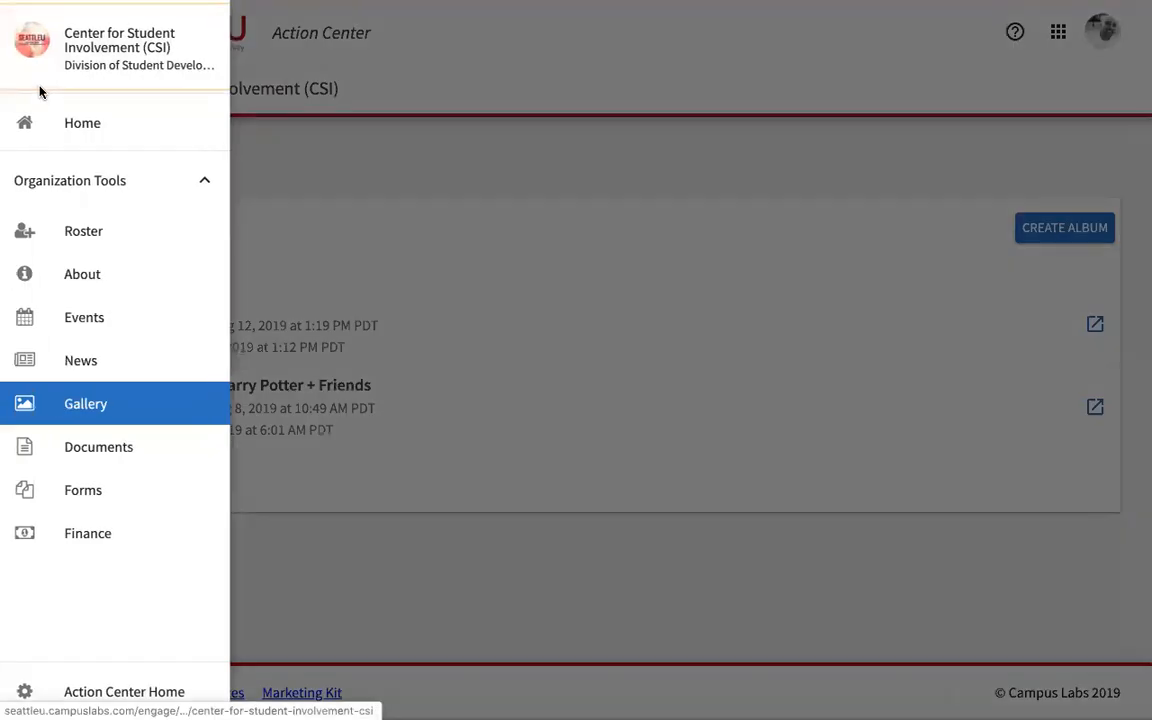
# Step: Browse the Documents folders, then open Forms showing three active forms such as 'Accommodations (CSI)'
pyautogui.click(96, 450)
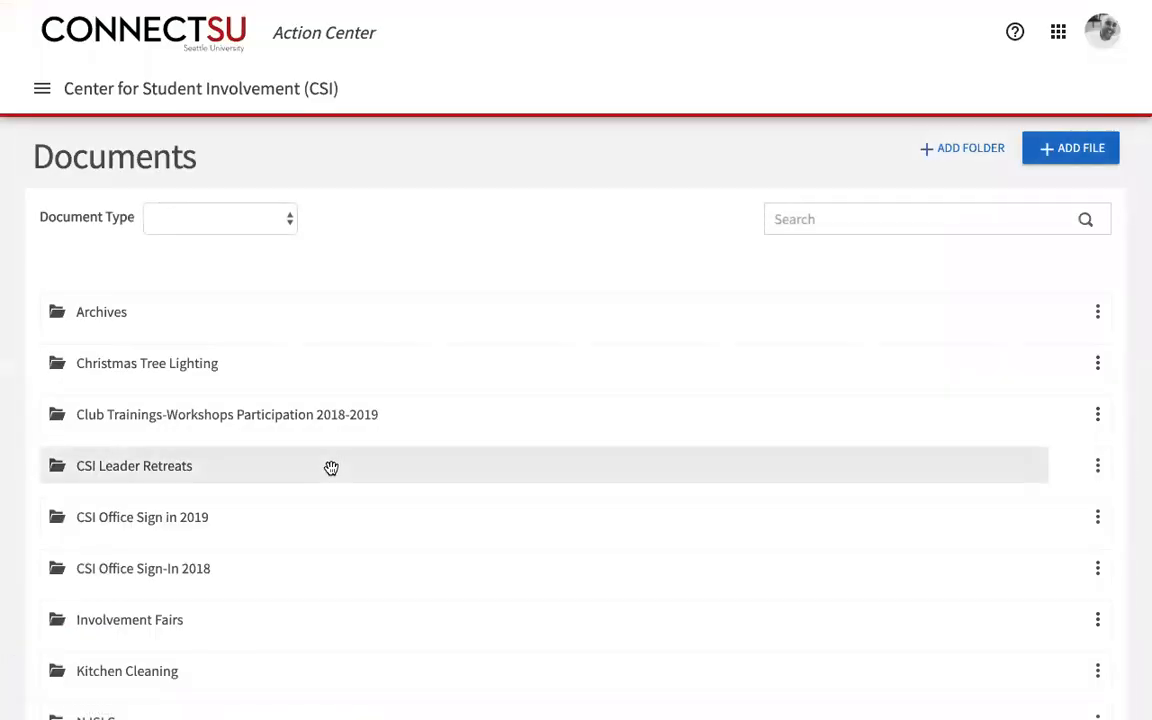
pyautogui.scroll(-2, 331, 468)
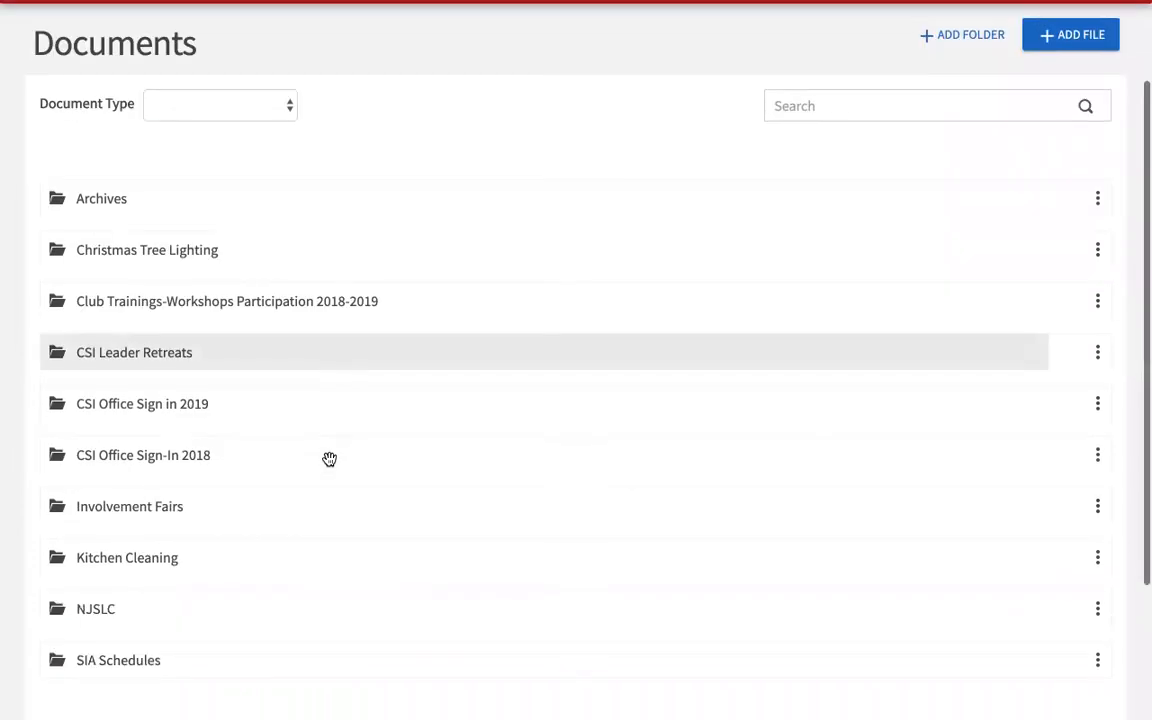
pyautogui.scroll(2, 329, 459)
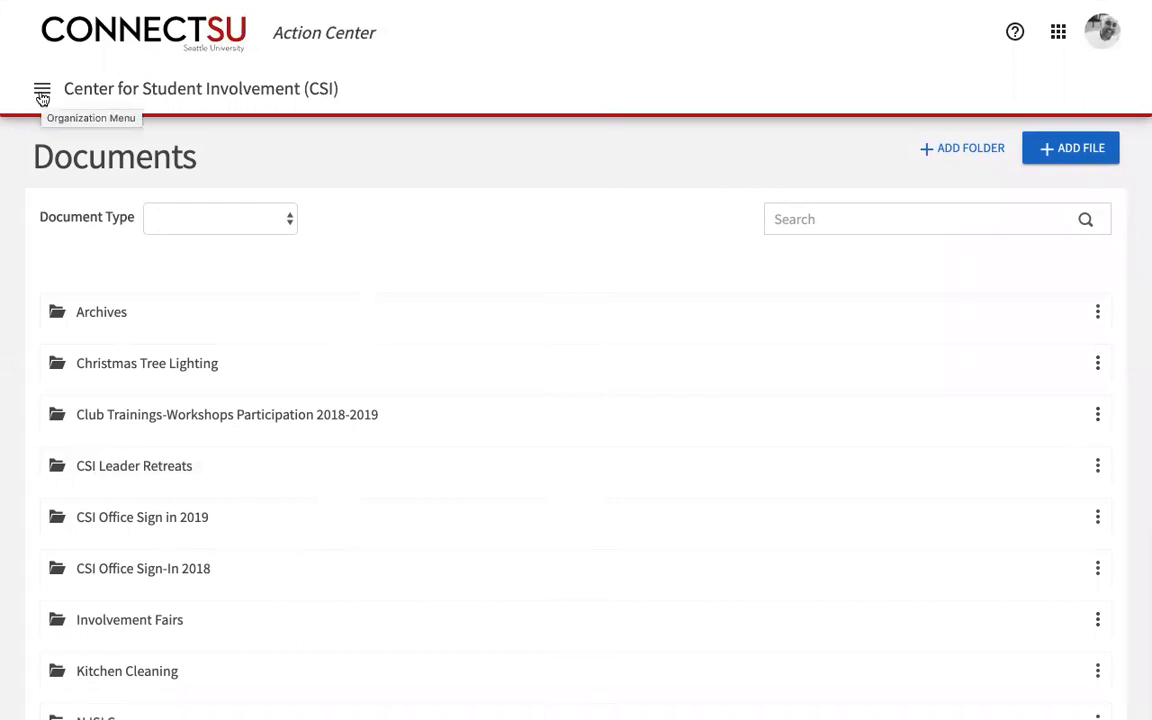
pyautogui.click(42, 95)
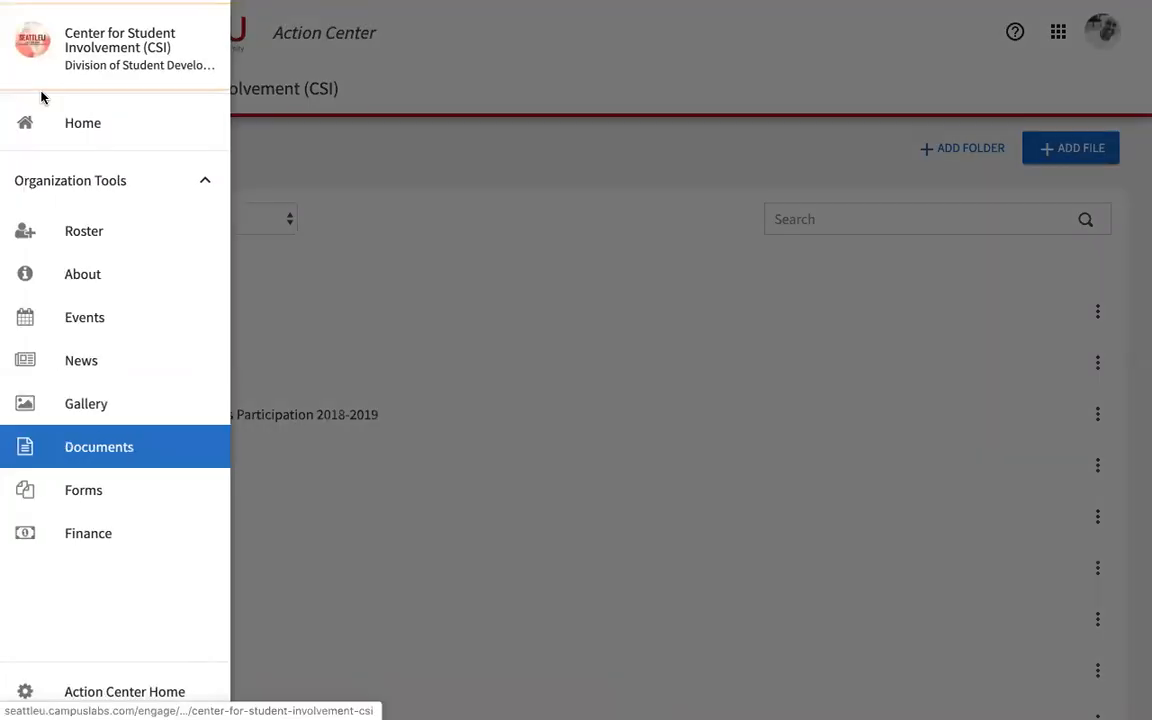
pyautogui.click(84, 499)
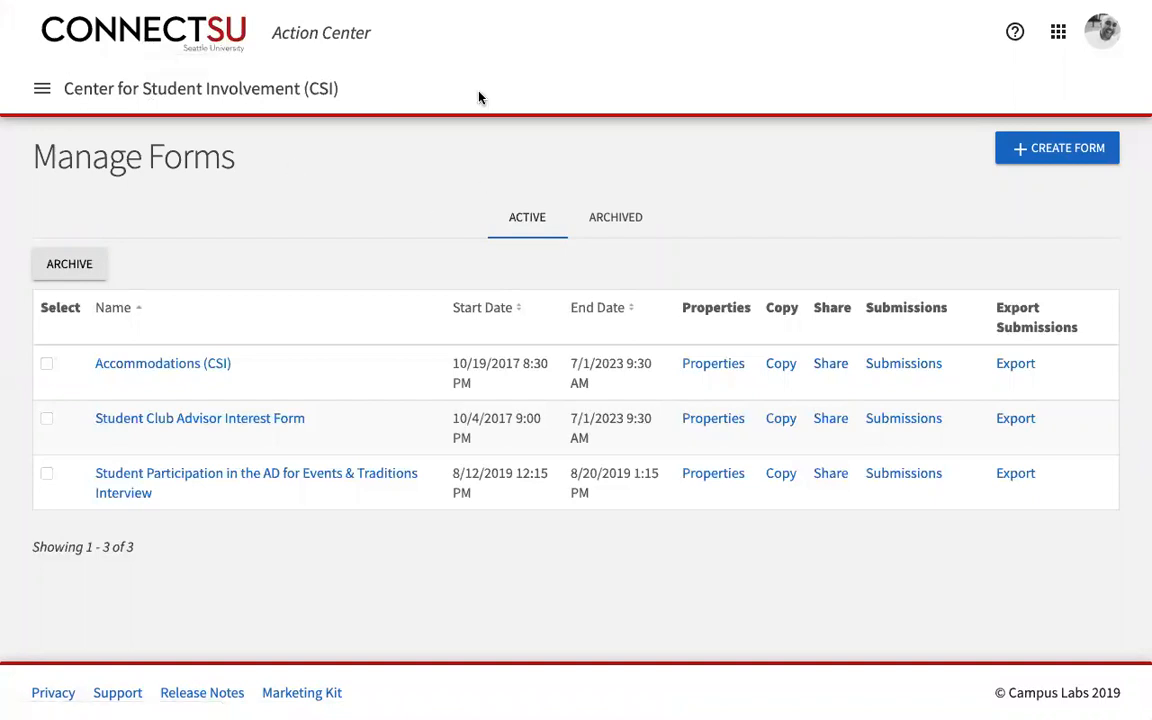
# Step: Check the available forms from ConnectSU home, then return to the CSI Action Center tools list
pyautogui.click(130, 47)
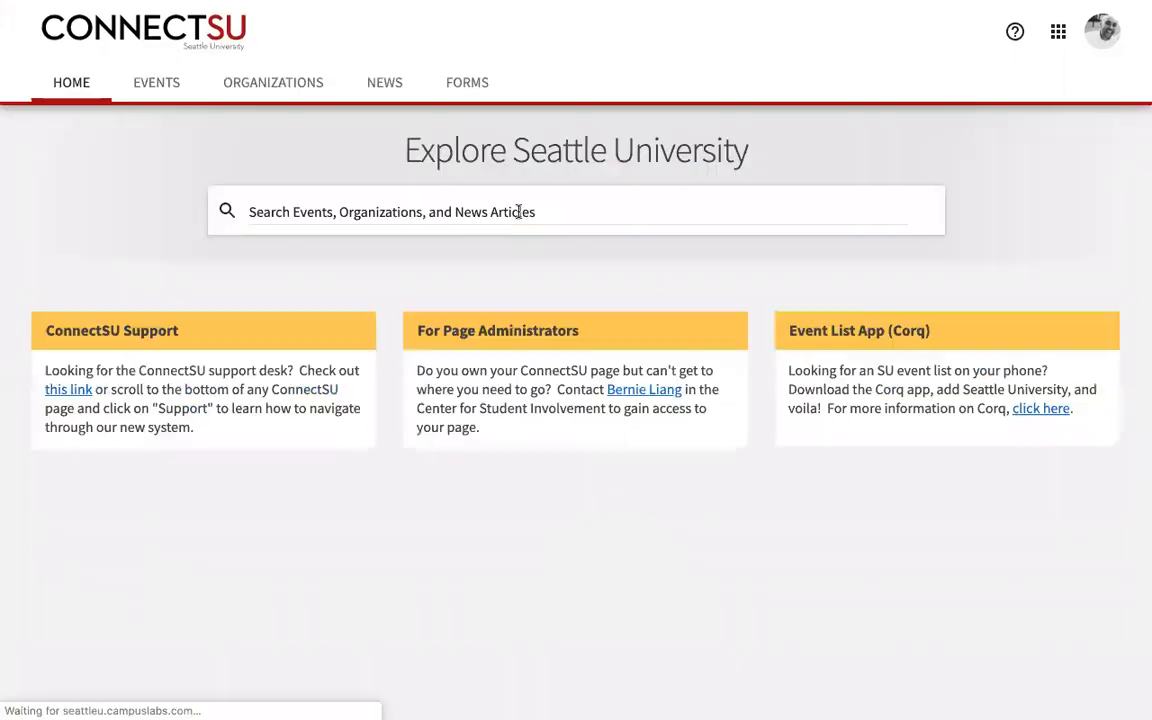
pyautogui.click(468, 86)
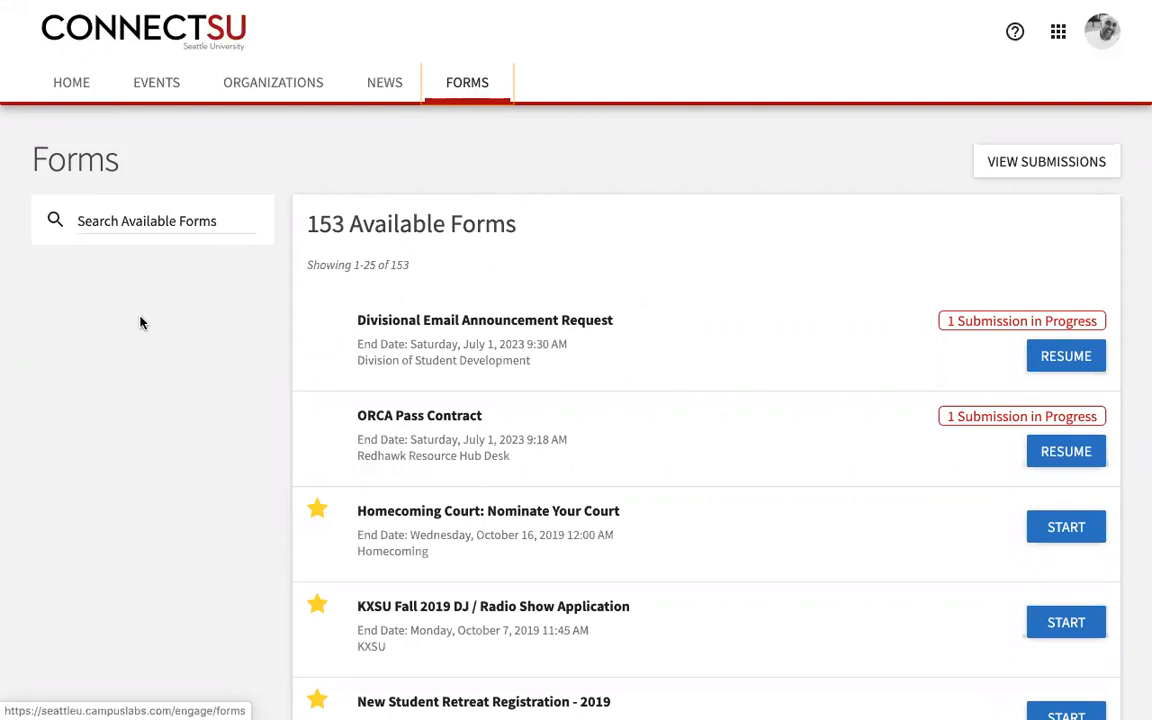
pyautogui.hscroll(-5, 141, 322)
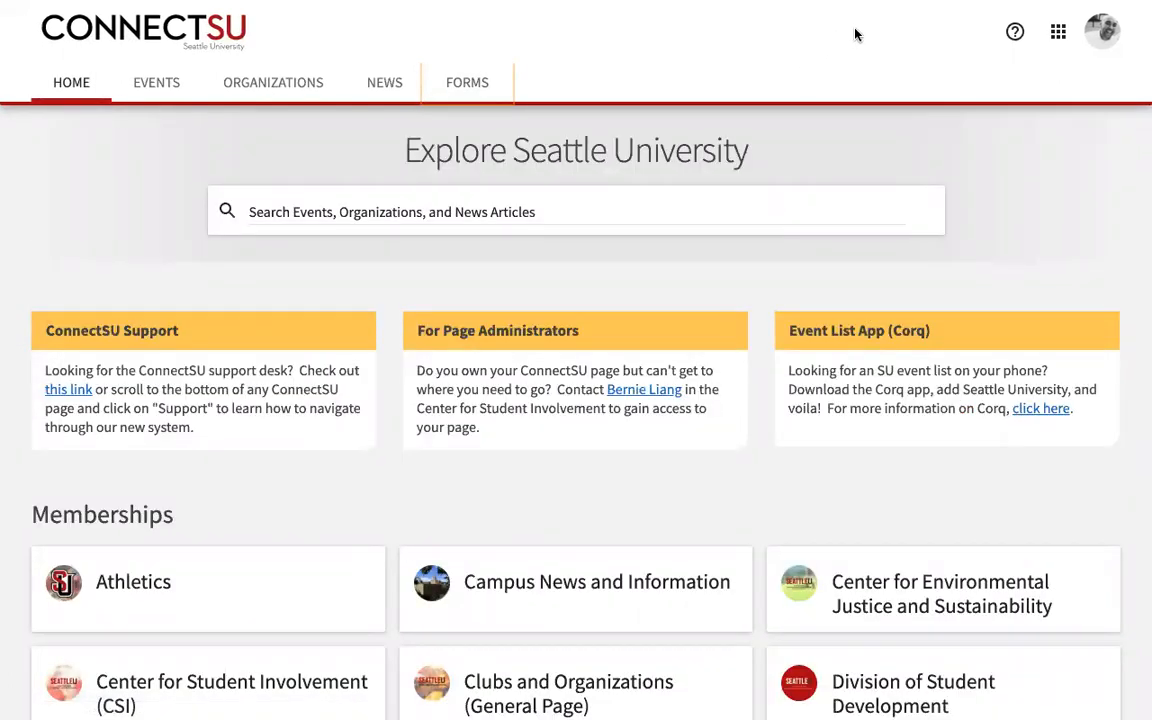
pyautogui.hotkey('ctrl', 'Tab')
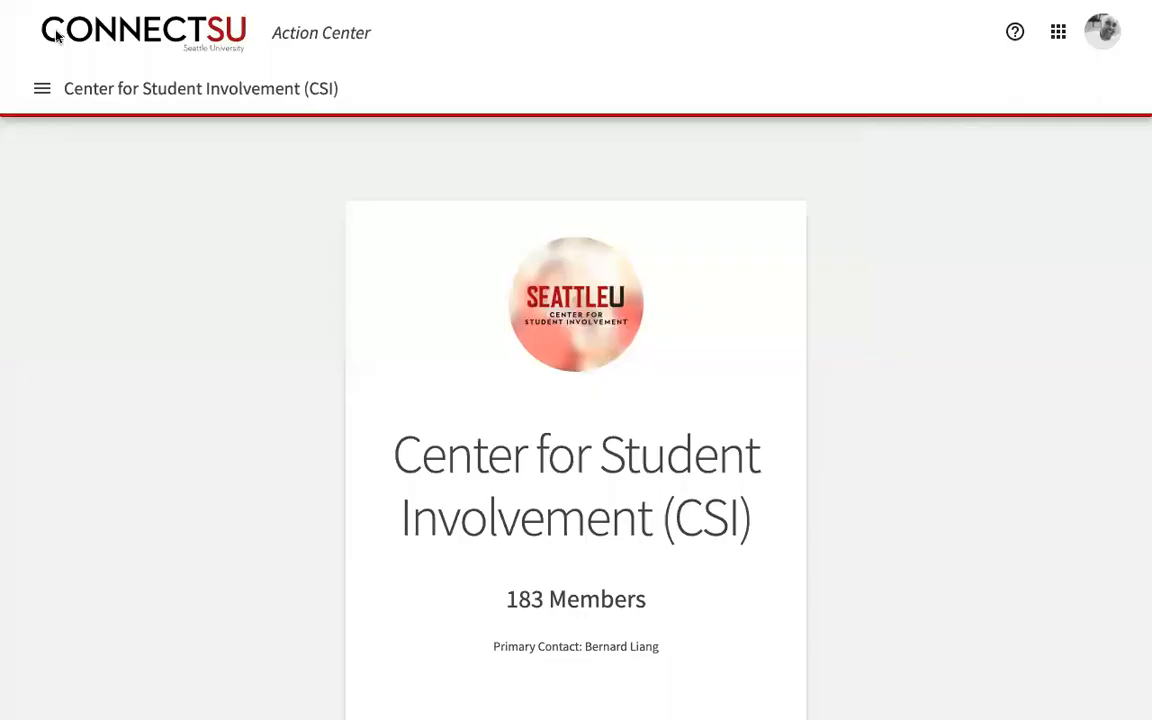
pyautogui.click(42, 88)
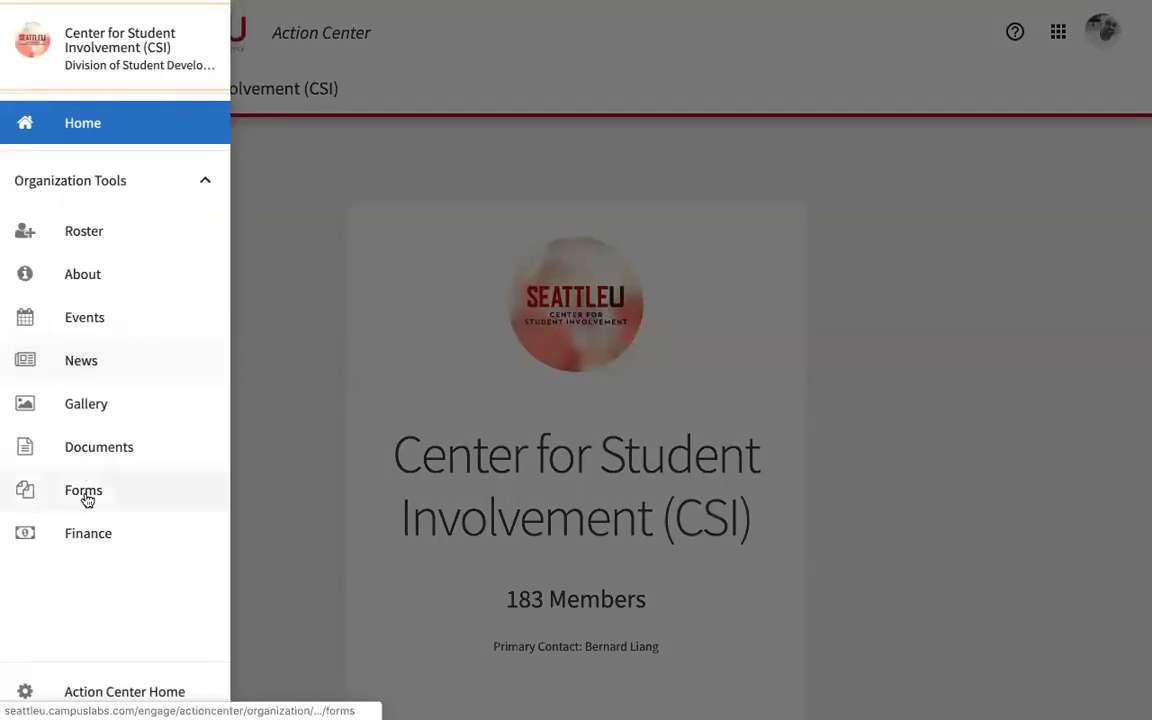
# Step: Open CSI Finance, review the Budget Requests, and view the new financial request types
pyautogui.click(86, 541)
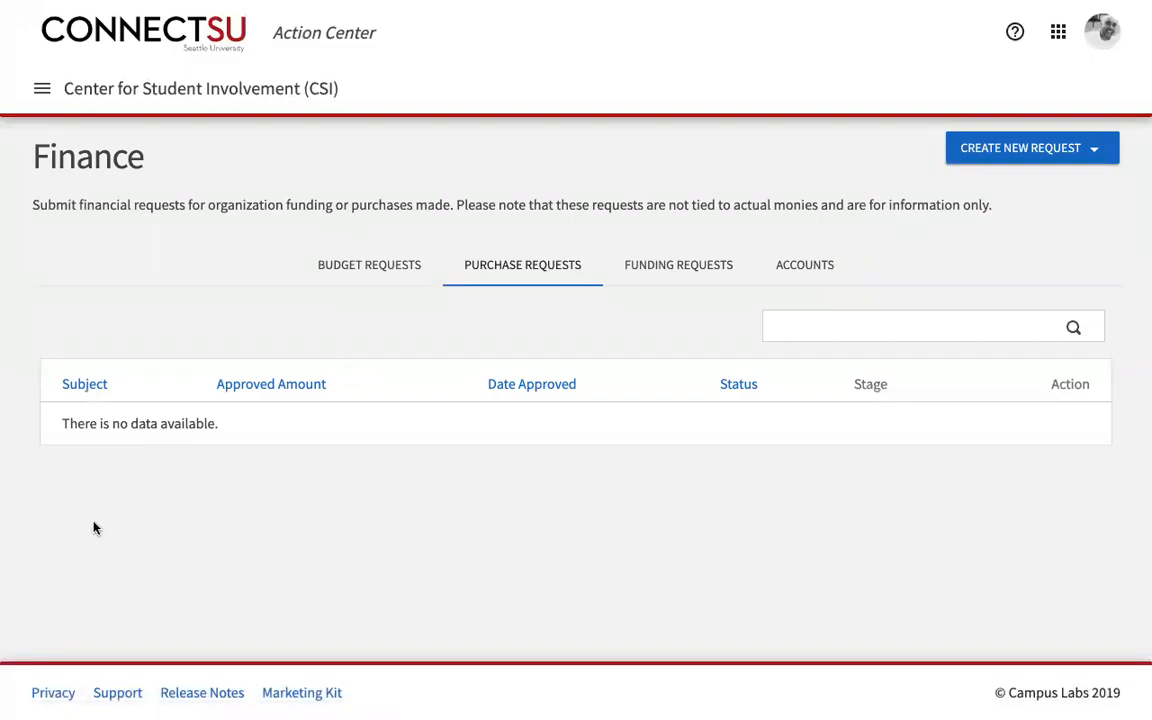
pyautogui.click(388, 272)
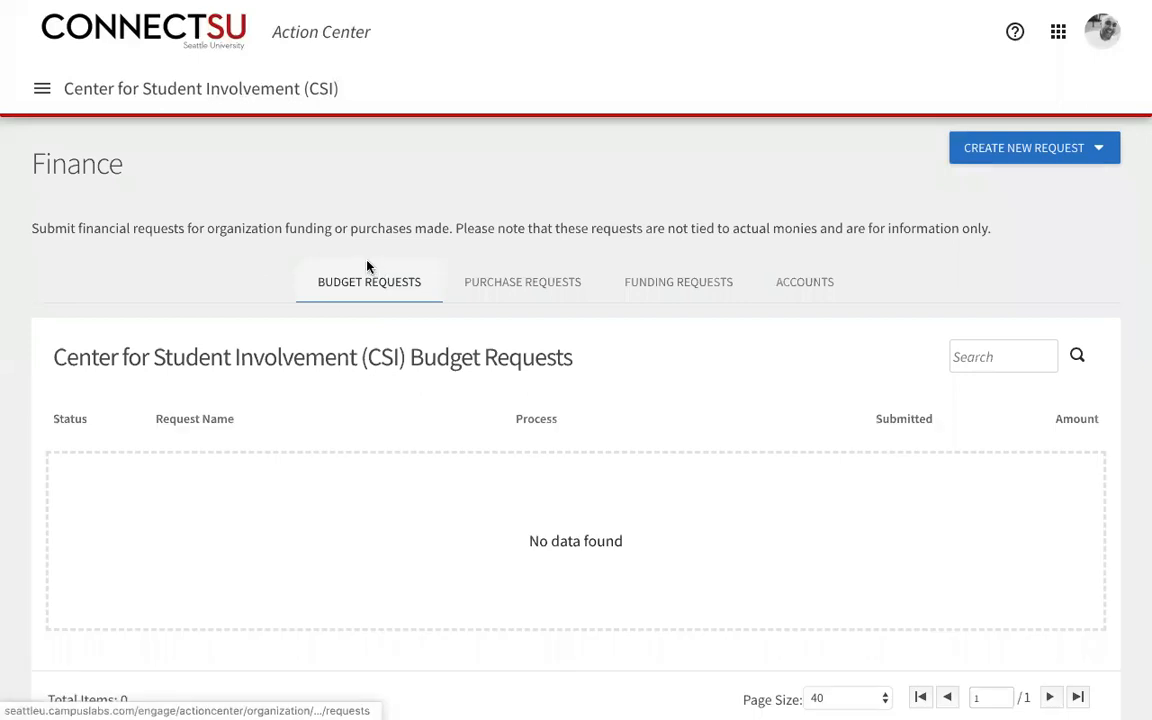
pyautogui.scroll(-1, 368, 266)
pyautogui.scroll(1, 638, 275)
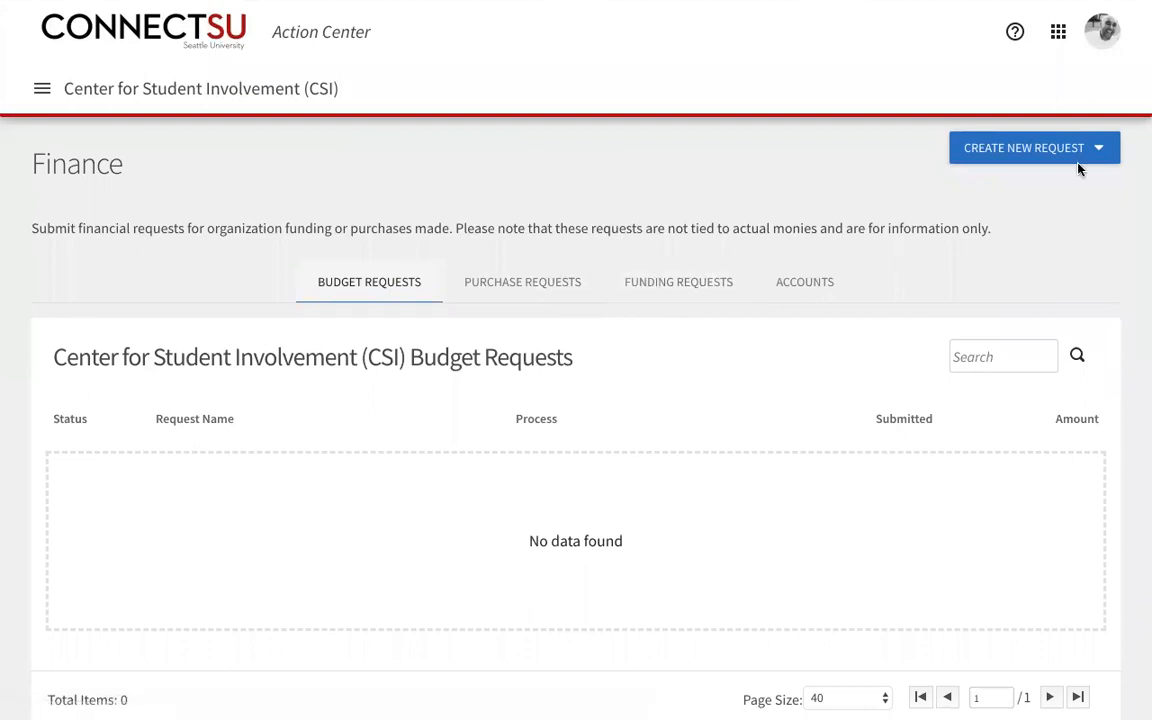
pyautogui.click(1101, 150)
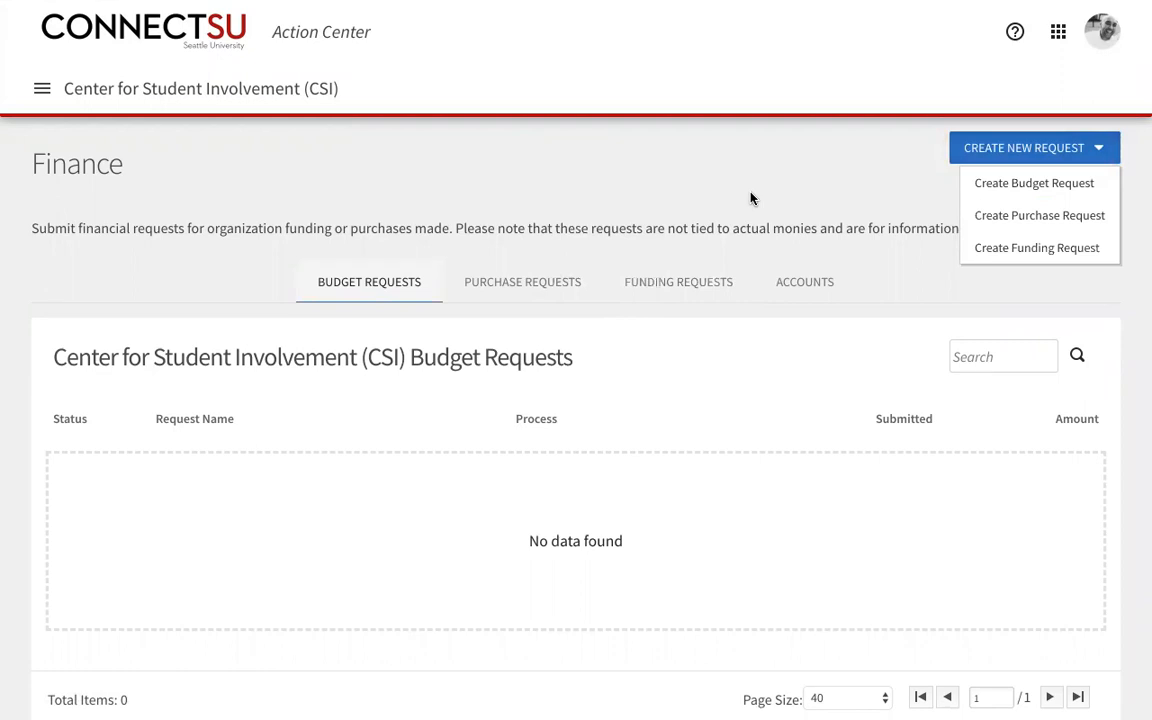
pyautogui.click(42, 88)
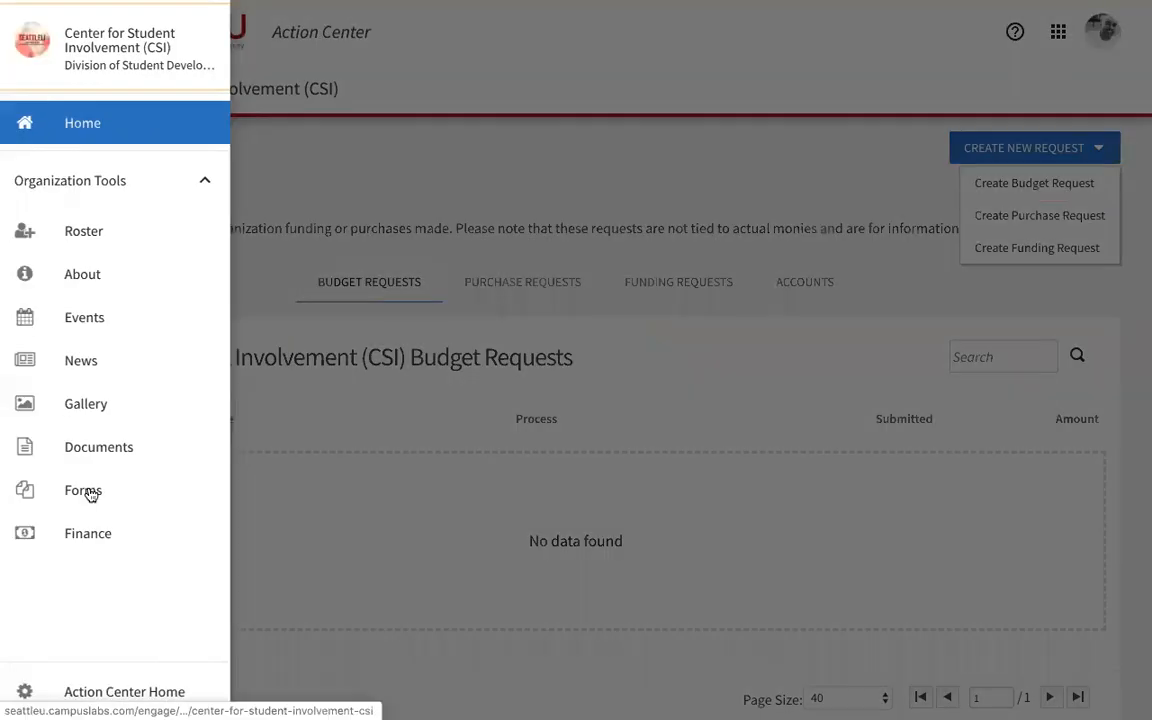
pyautogui.click(330, 192)
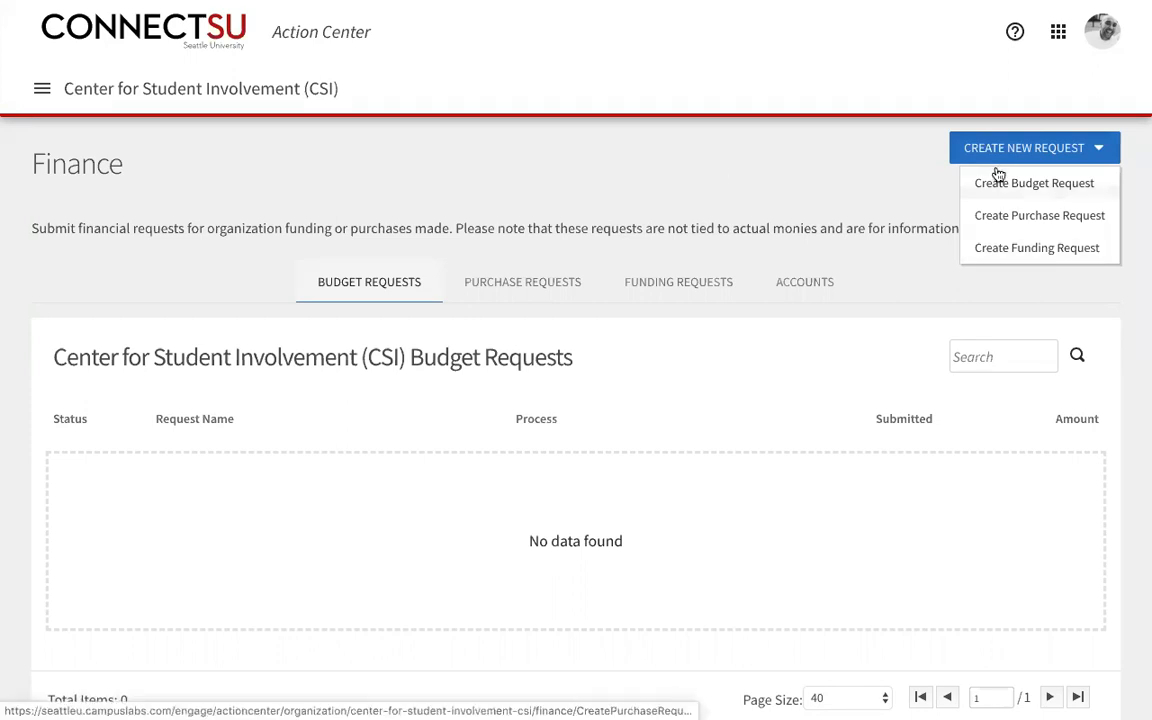
# Step: Start a new Budget Request from Finance, then return to the ConnectSU home page
pyautogui.click(980, 195)
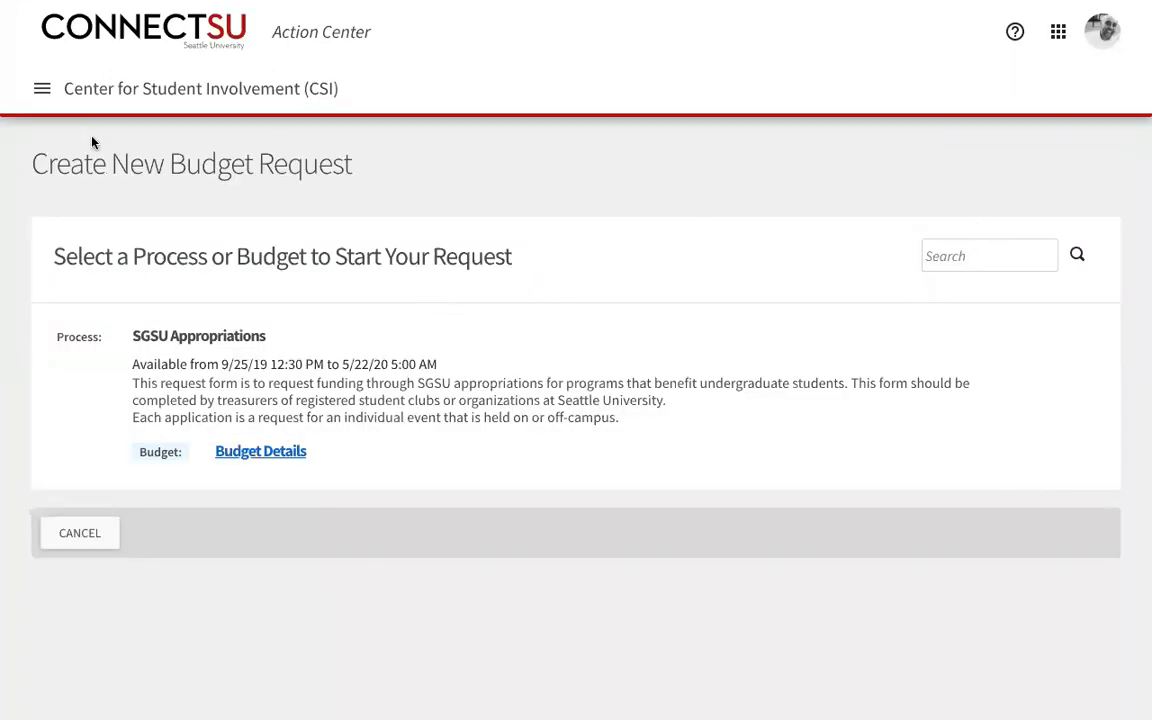
pyautogui.click(42, 88)
pyautogui.click(80, 537)
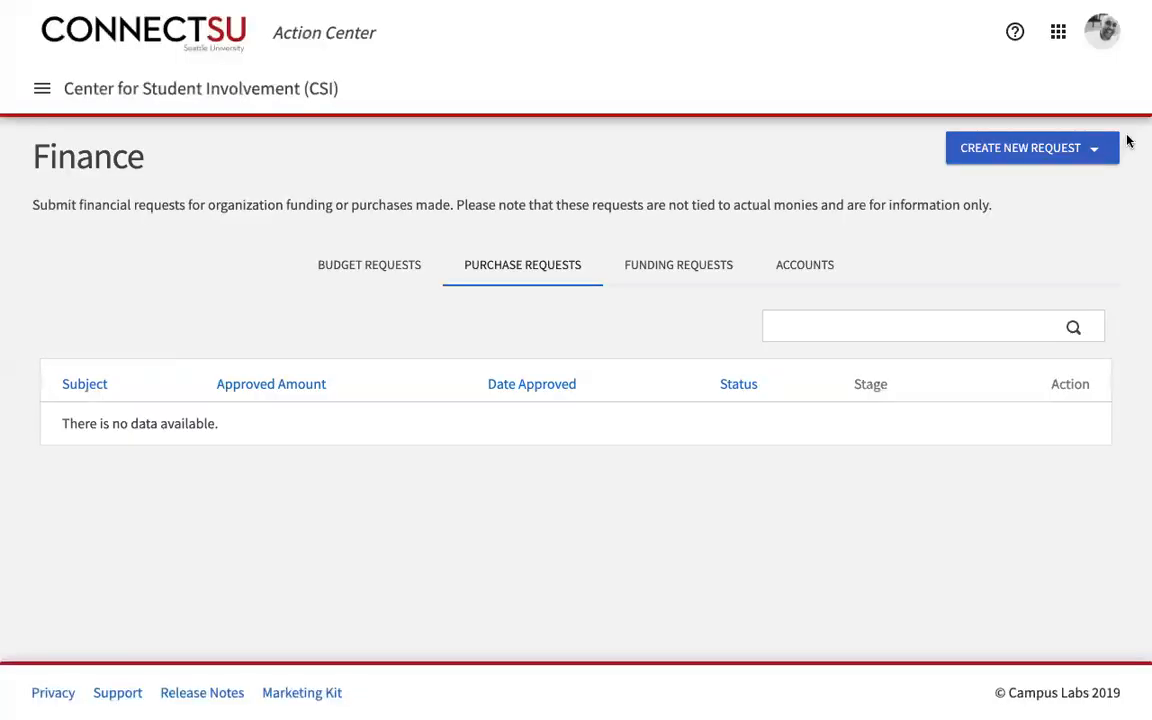
pyautogui.click(1110, 148)
pyautogui.click(1074, 182)
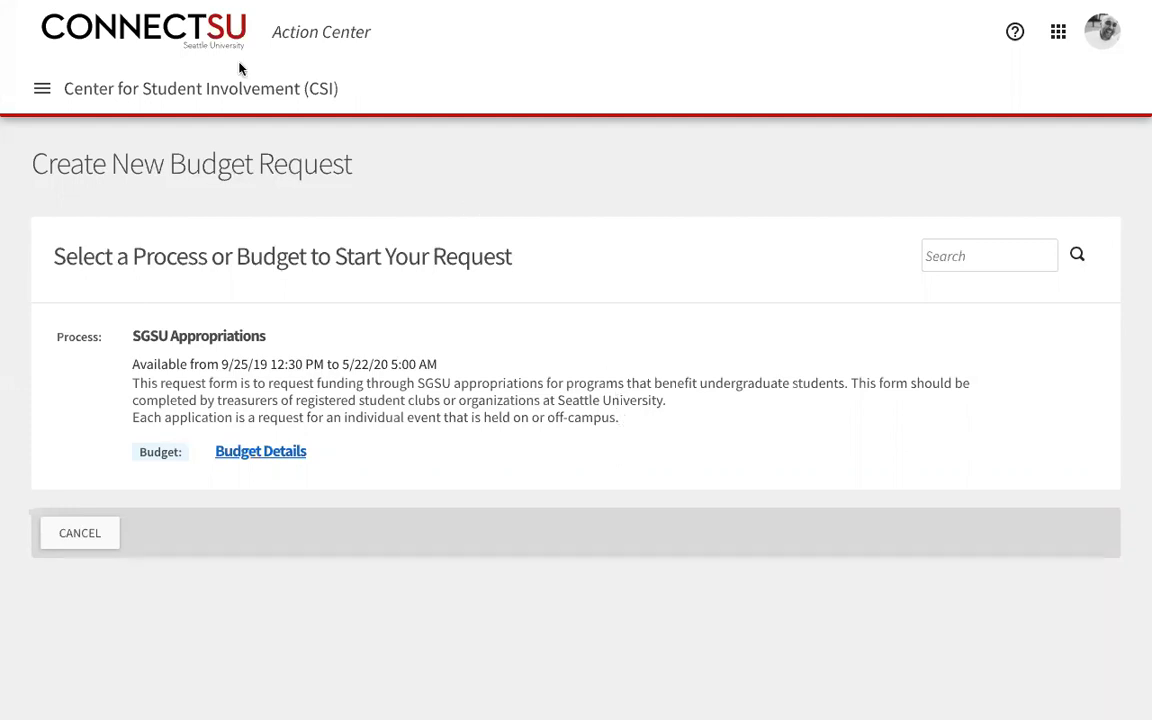
pyautogui.click(163, 30)
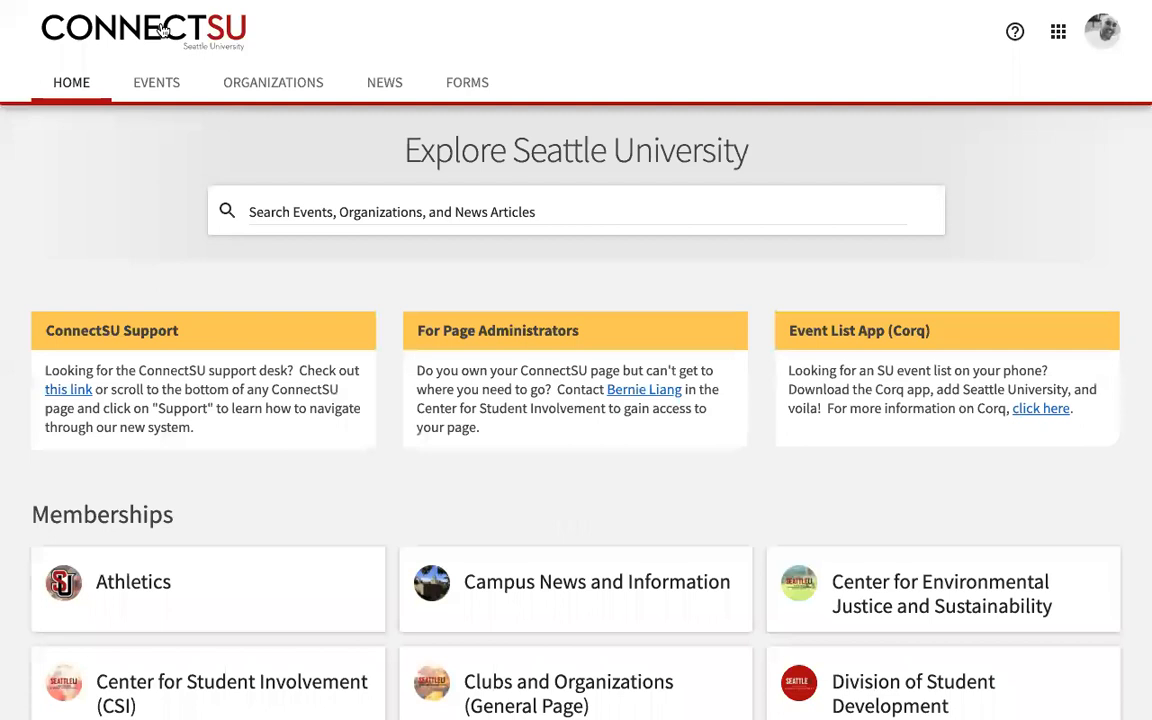
pyautogui.scroll(-1, 26, 269)
pyautogui.scroll(-5, 26, 269)
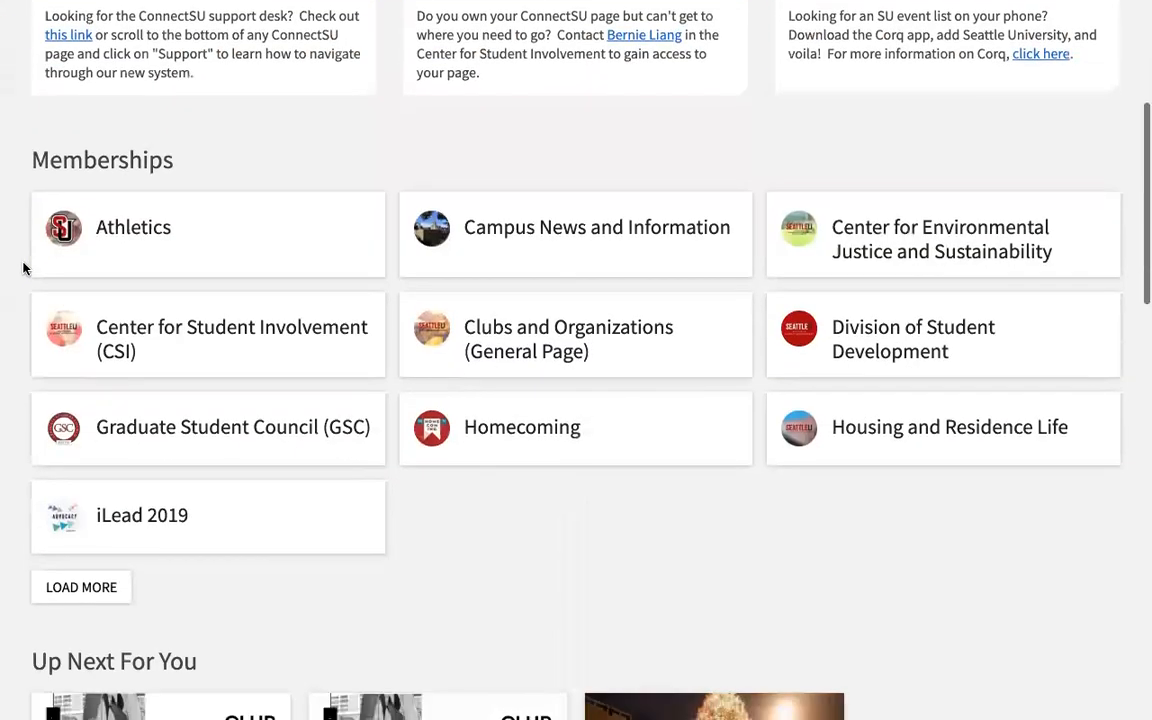
pyautogui.scroll(-7, 26, 269)
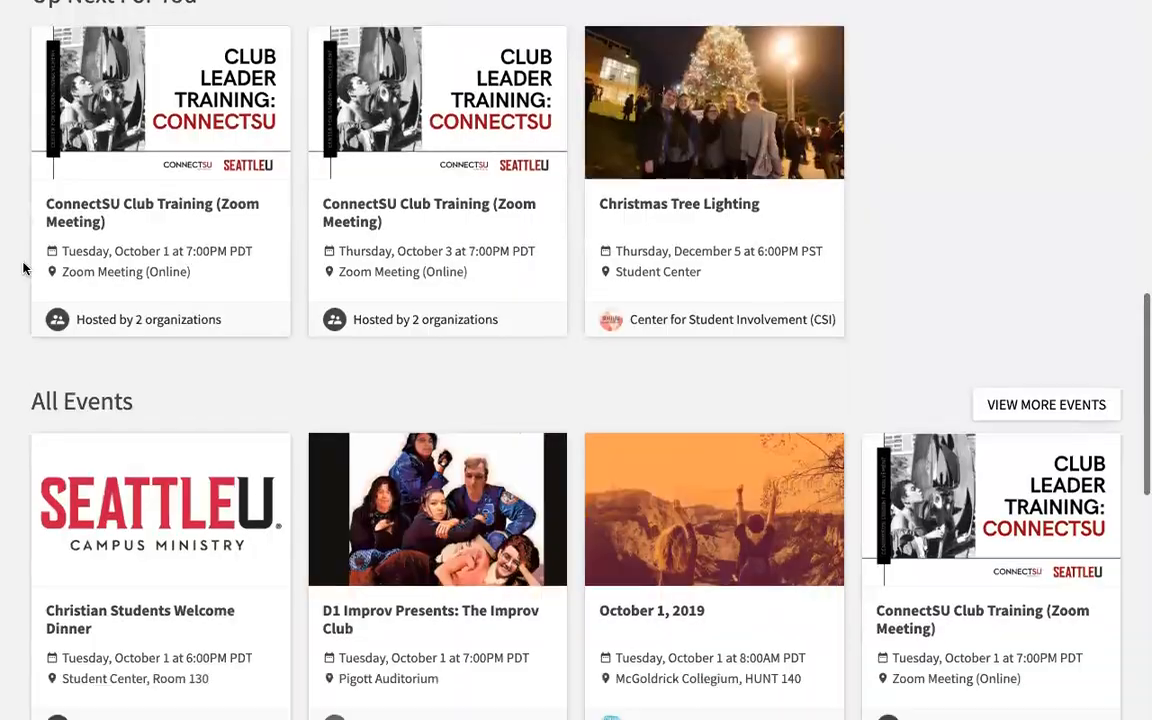
pyautogui.scroll(-6, 26, 269)
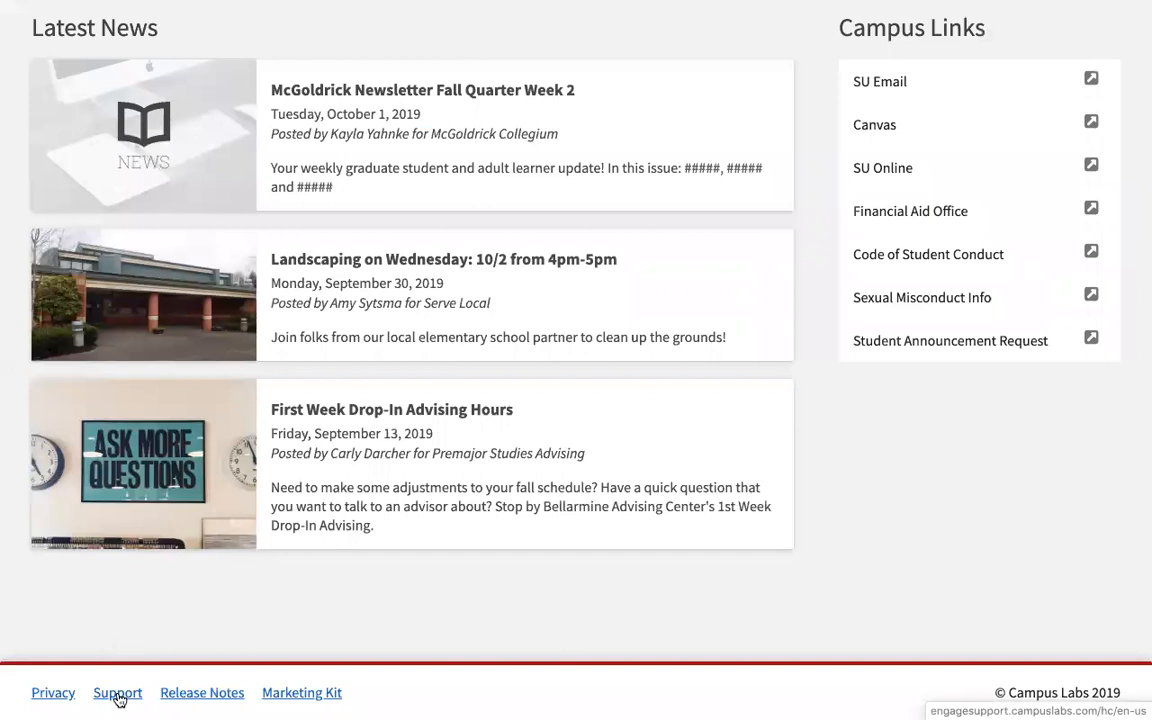
pyautogui.scroll(4, 1072, 548)
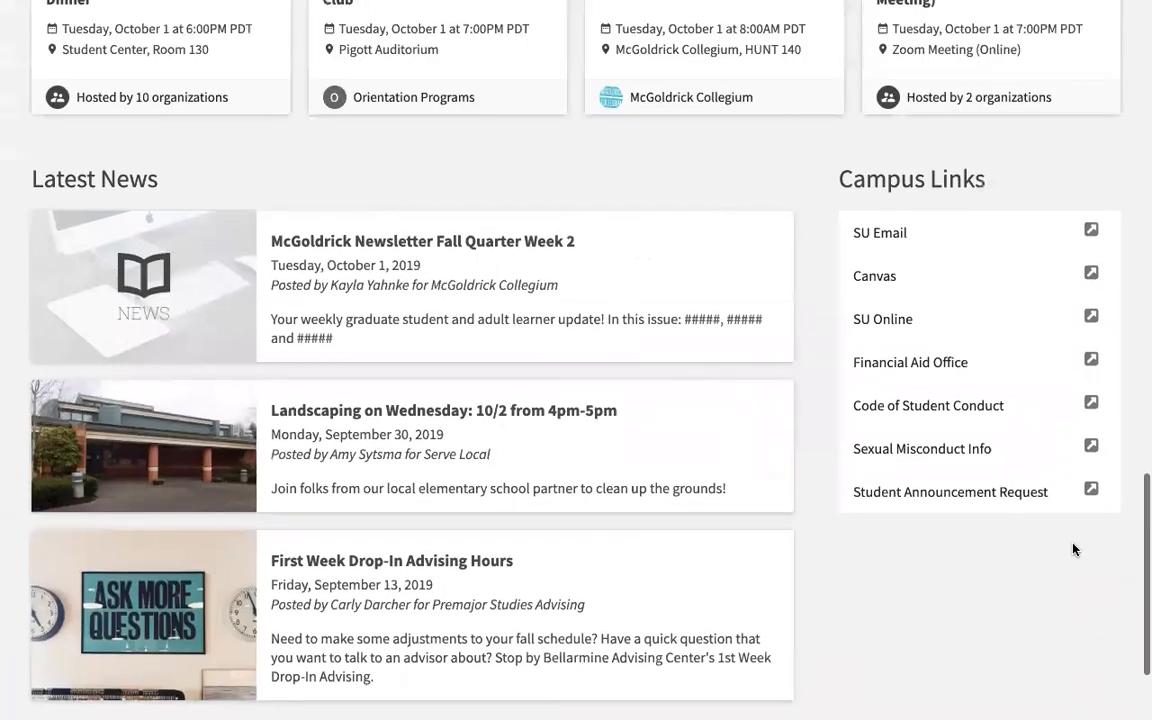
pyautogui.scroll(9, 1072, 548)
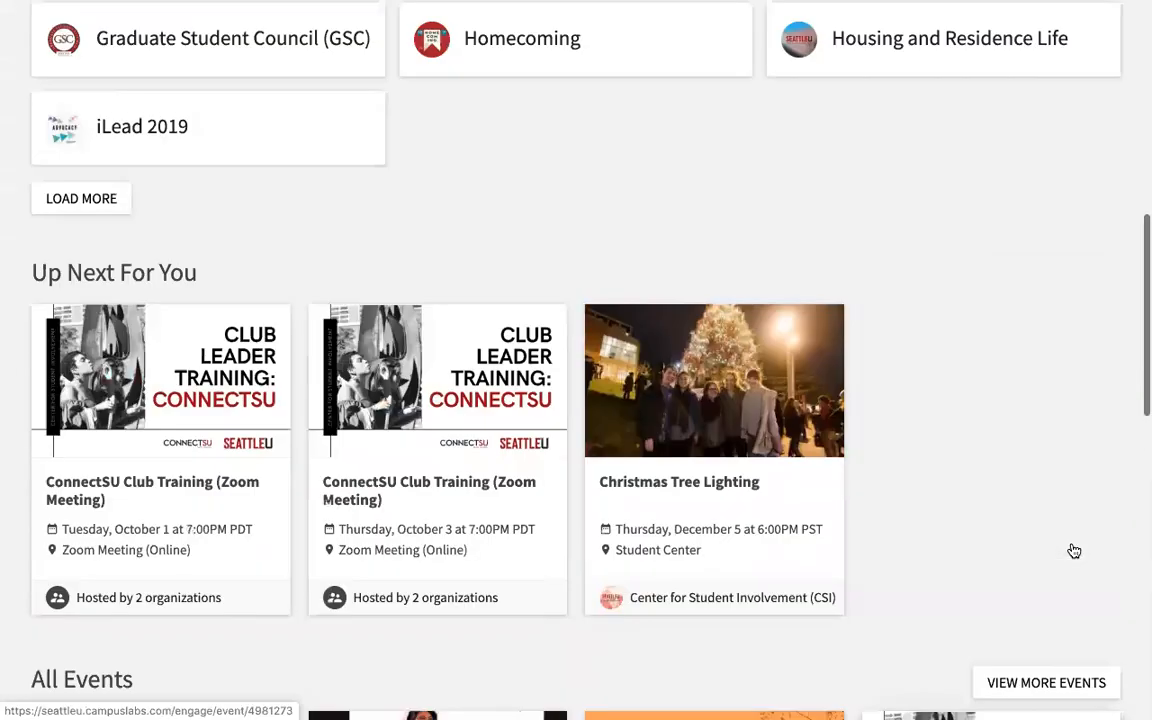
pyautogui.scroll(5, 1074, 549)
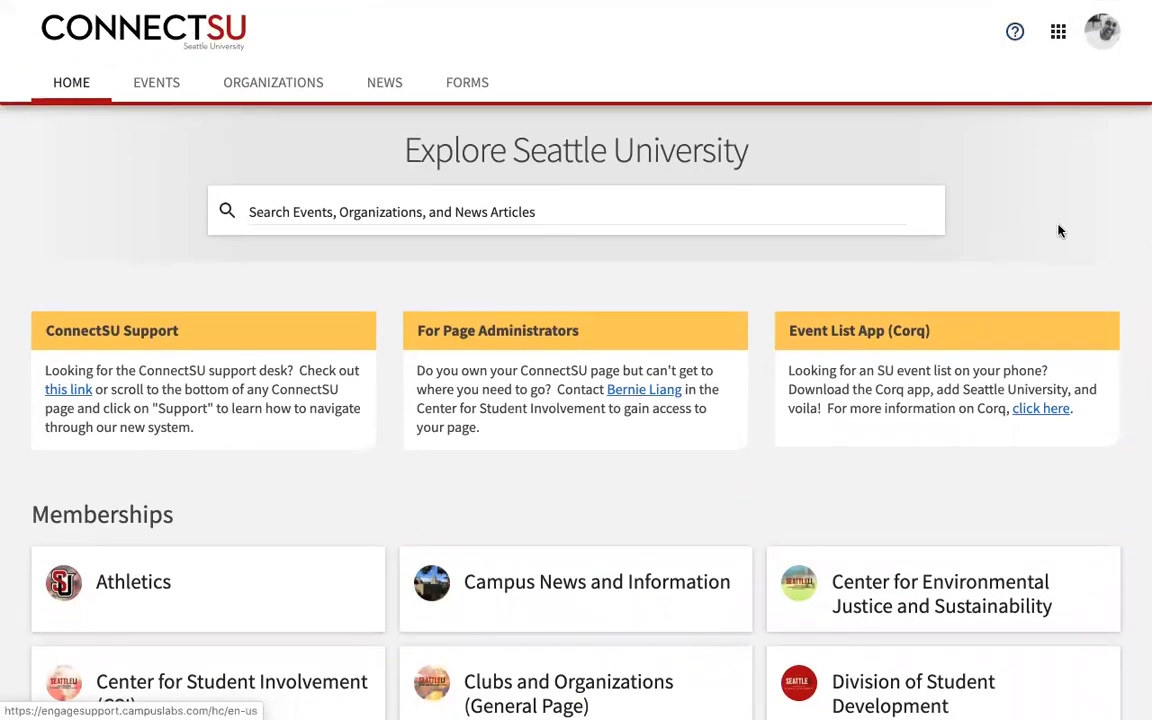
pyautogui.click(1015, 36)
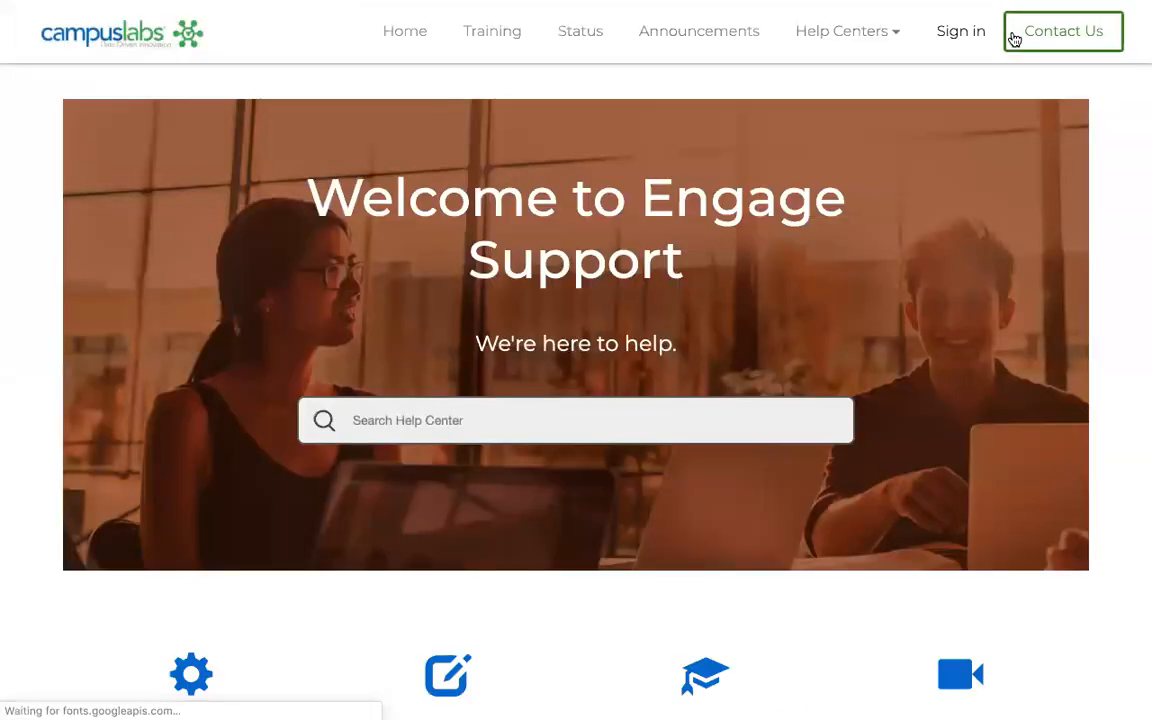
pyautogui.scroll(-2, 826, 236)
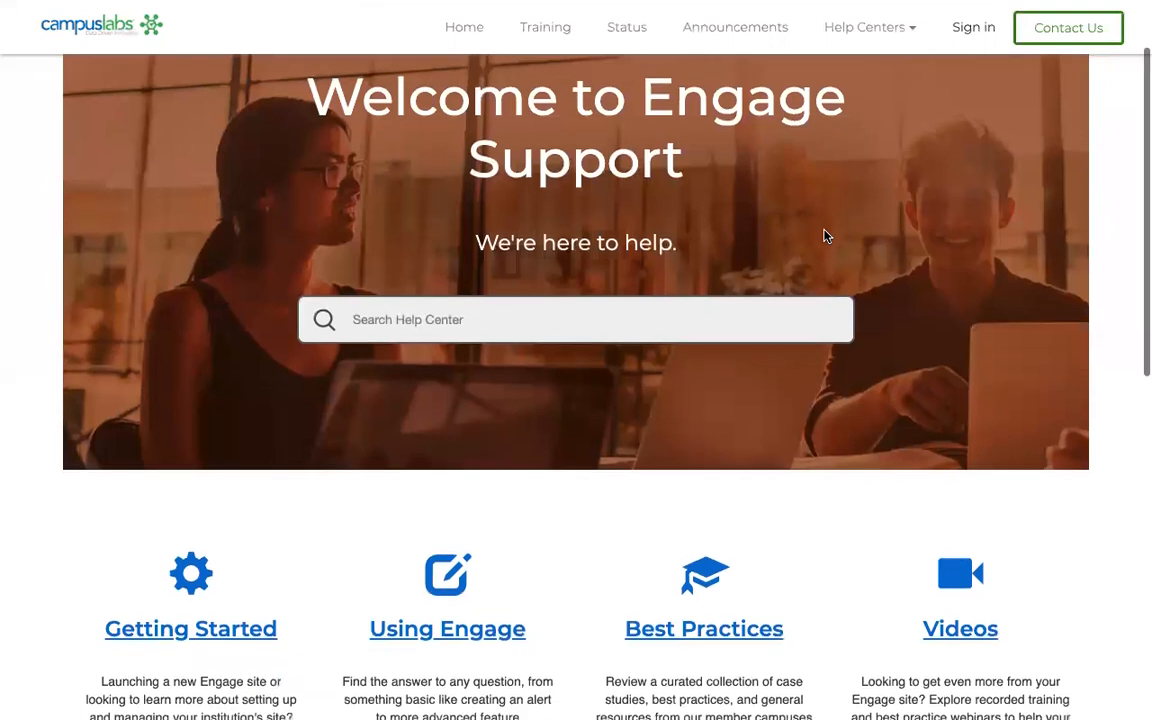
pyautogui.scroll(-3, 825, 237)
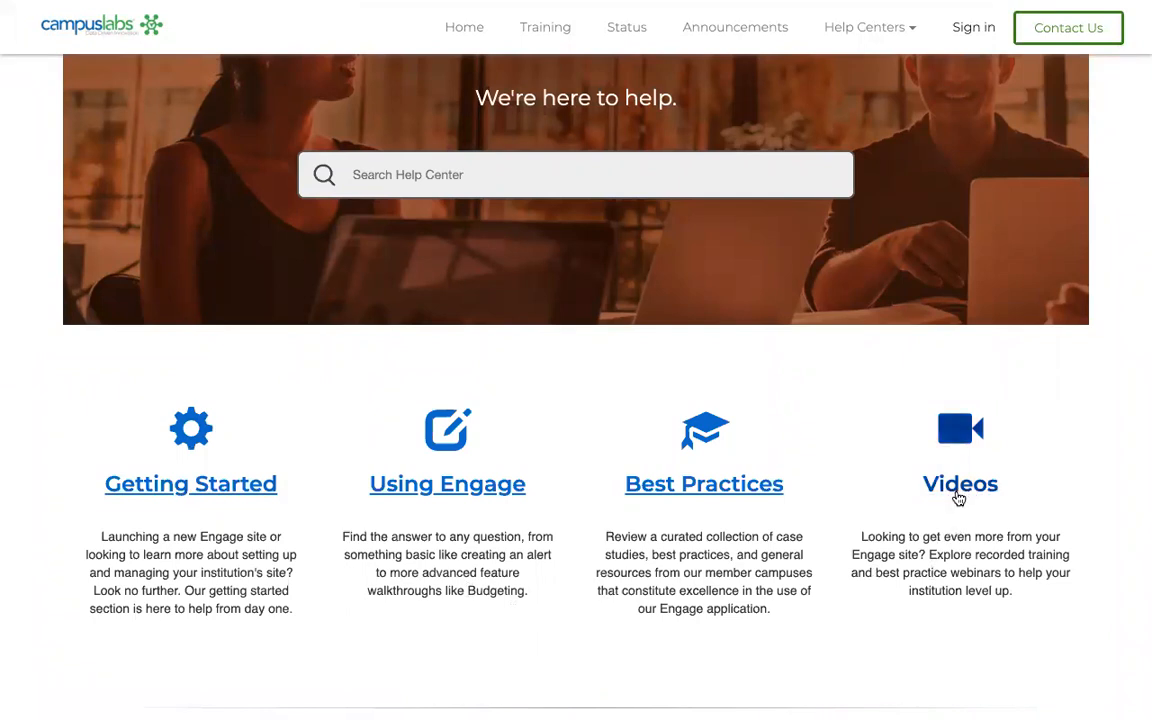
pyautogui.scroll(5, 1020, 496)
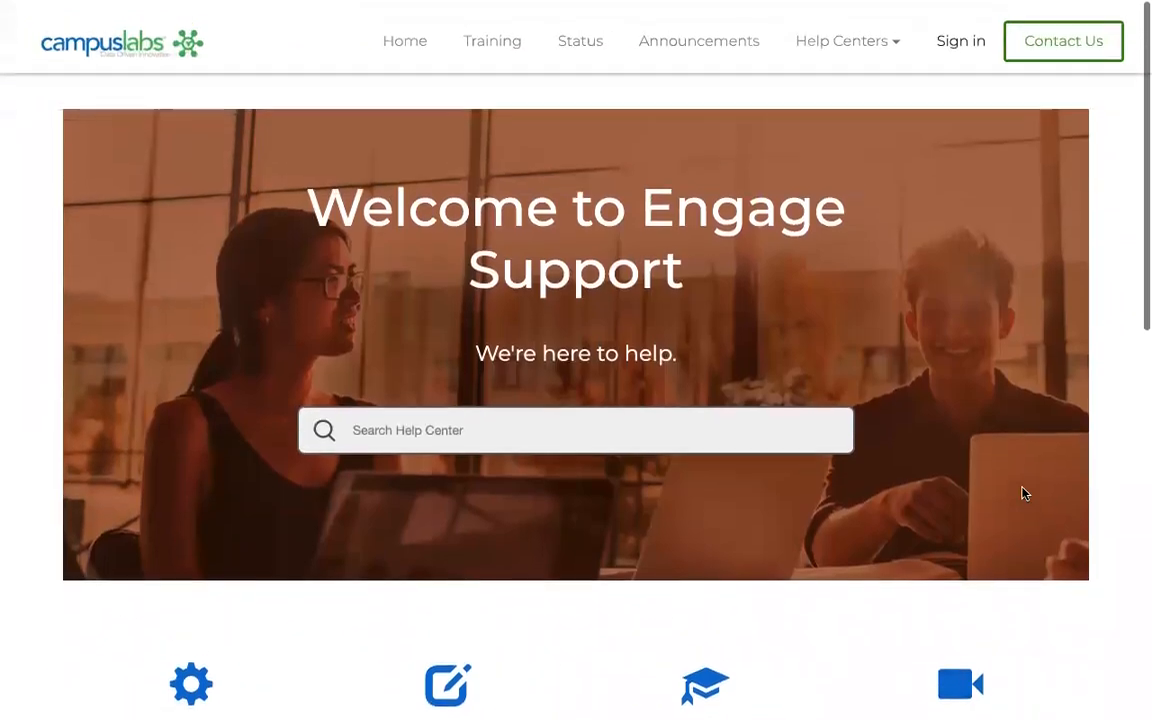
pyautogui.hscroll(-5, 1022, 493)
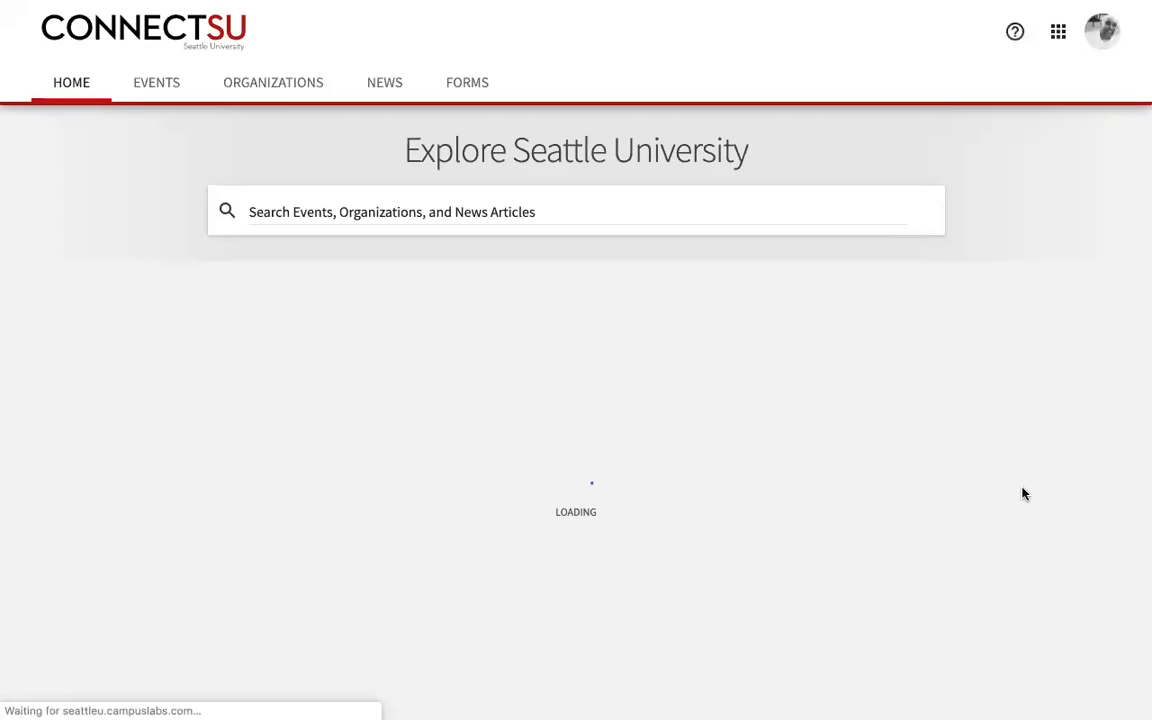